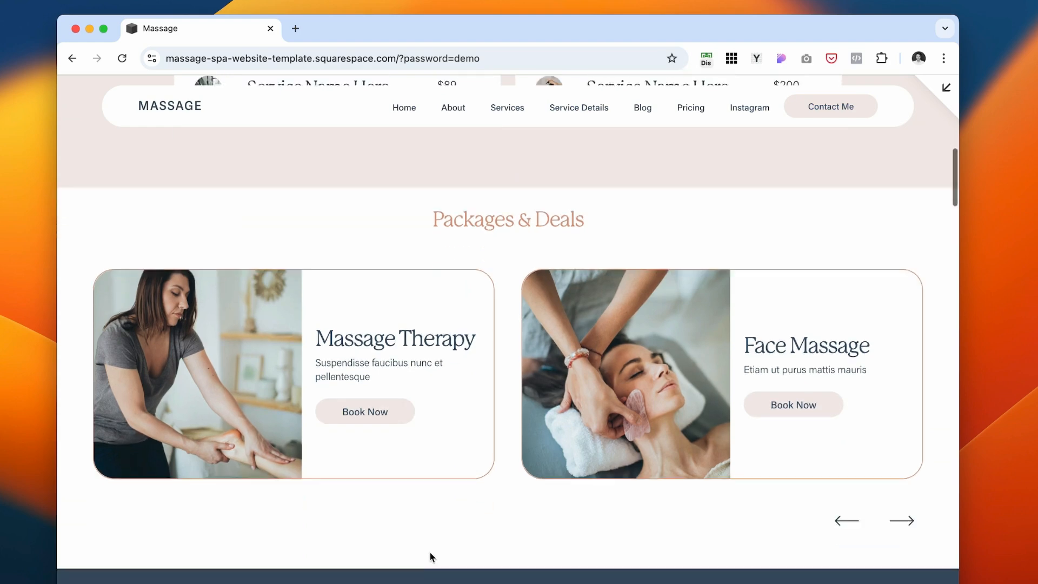
scroll(429, 556, "down", 10)
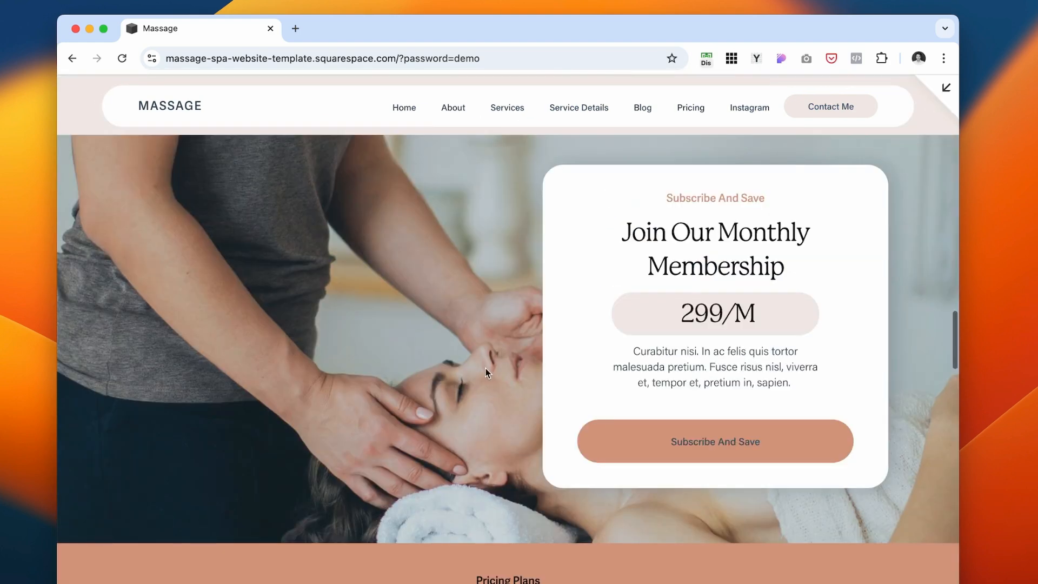
scroll(487, 373, "down", 10)
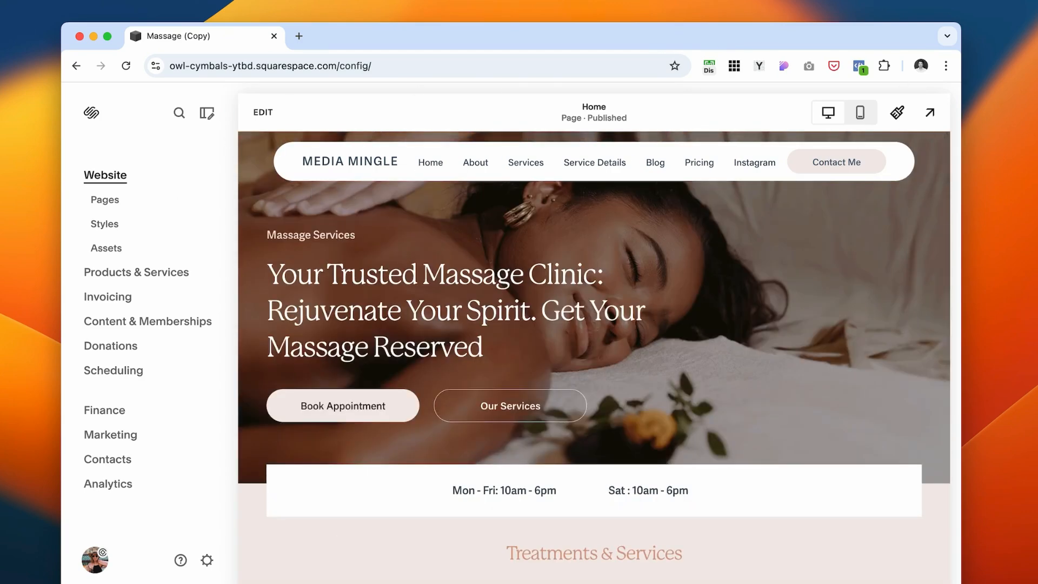
- Open the color palette of the copied Massage site for editing in its site styles
left_click_drag(0, 266, 503, 97)
left_click_drag(550, 39, 504, 32)
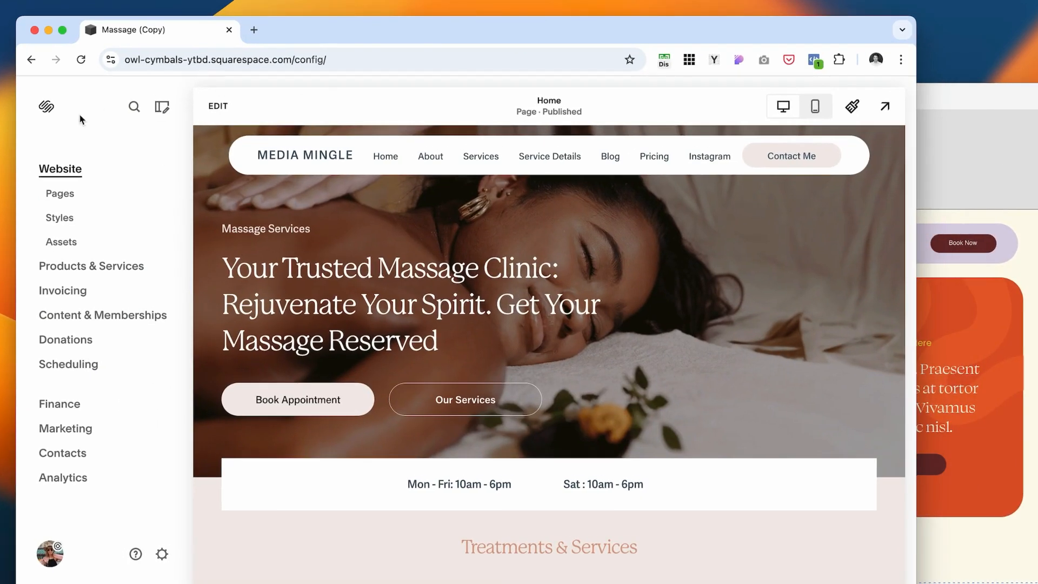
left_click(852, 106)
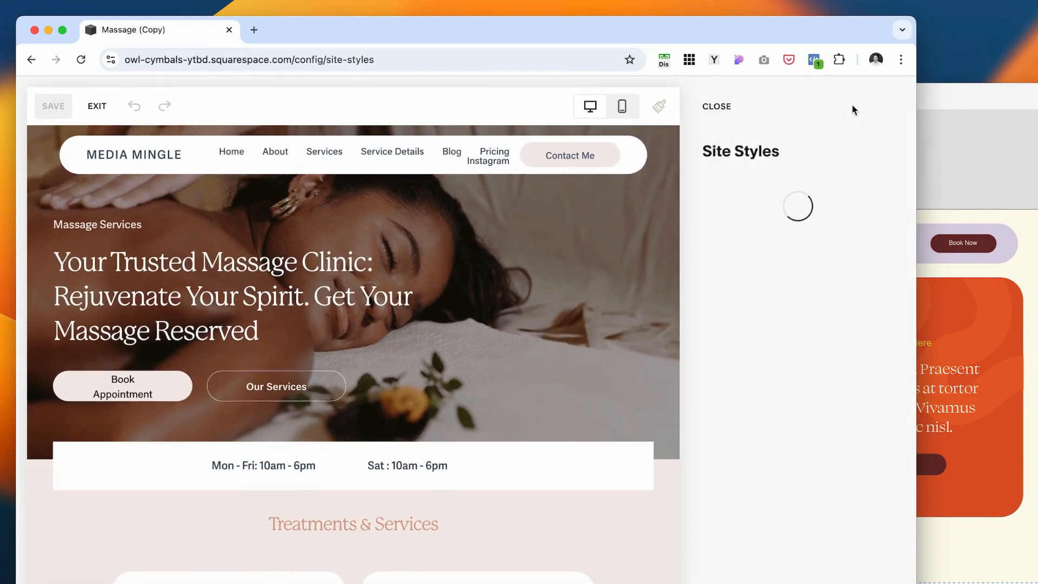
left_click(870, 433)
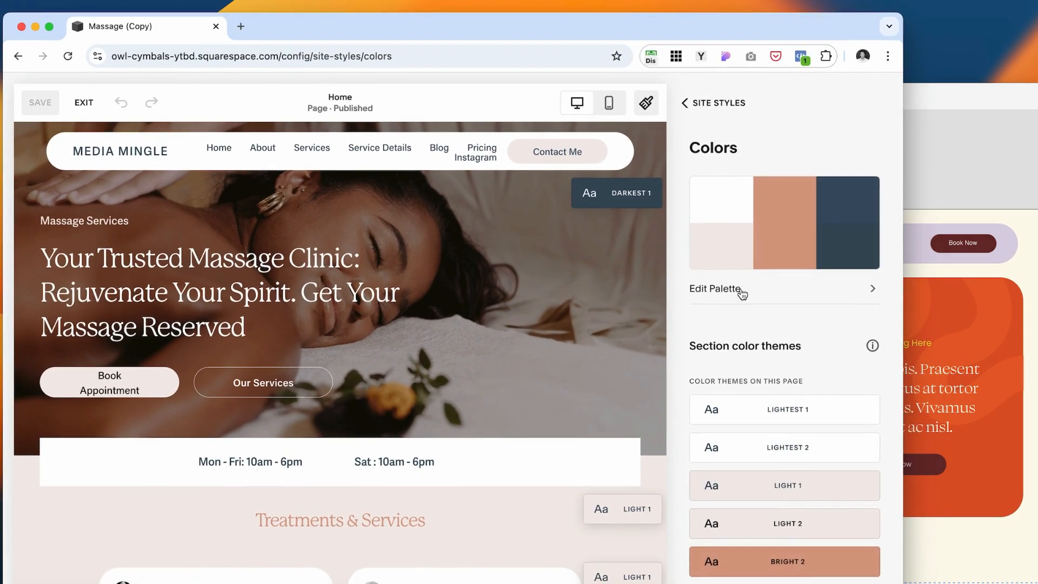
left_click(741, 292)
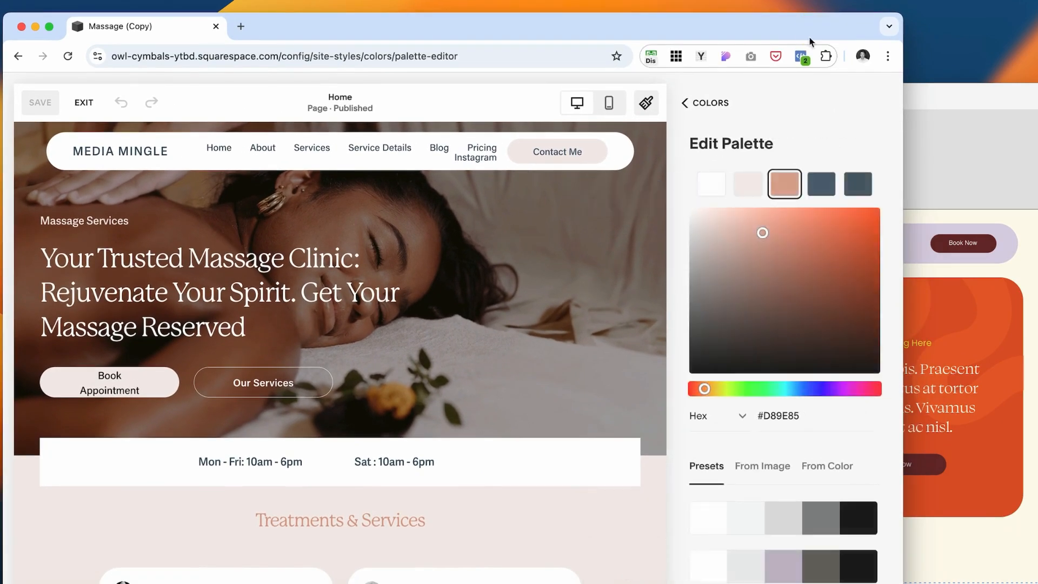
- Copy the Web 1920 artboard's fill from the Adobe XD mockup and set the site palette's first color to #FEFAEE
left_click(941, 111)
scroll(706, 394, "down", 3)
scroll(331, 181, "up", 4)
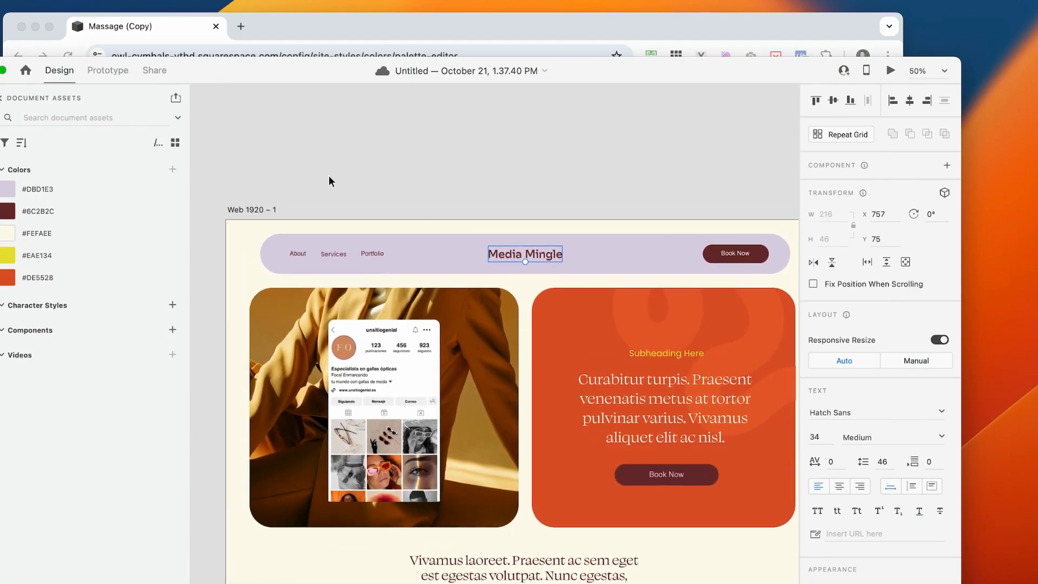
left_click(261, 211)
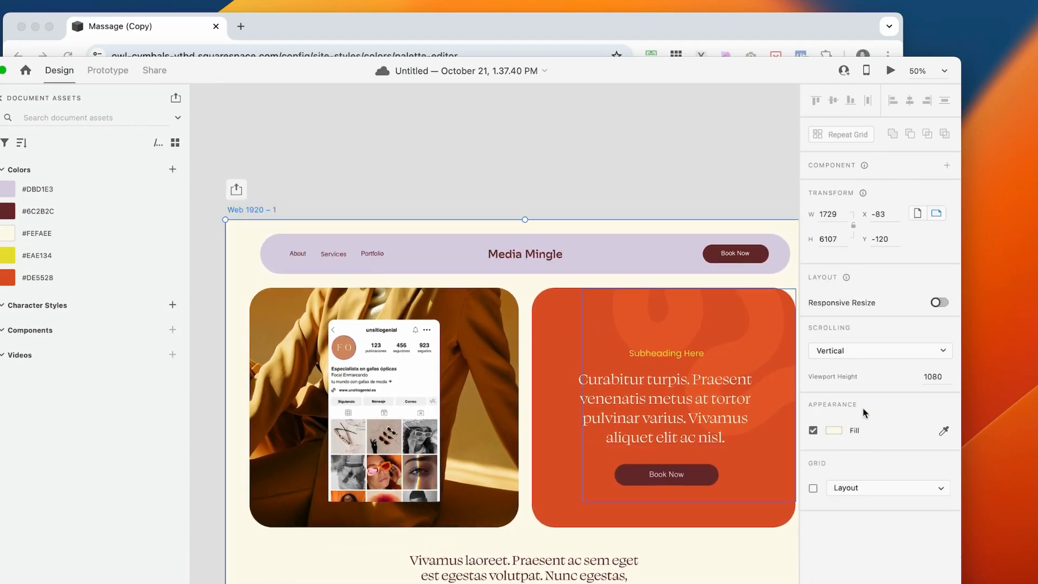
left_click(835, 431)
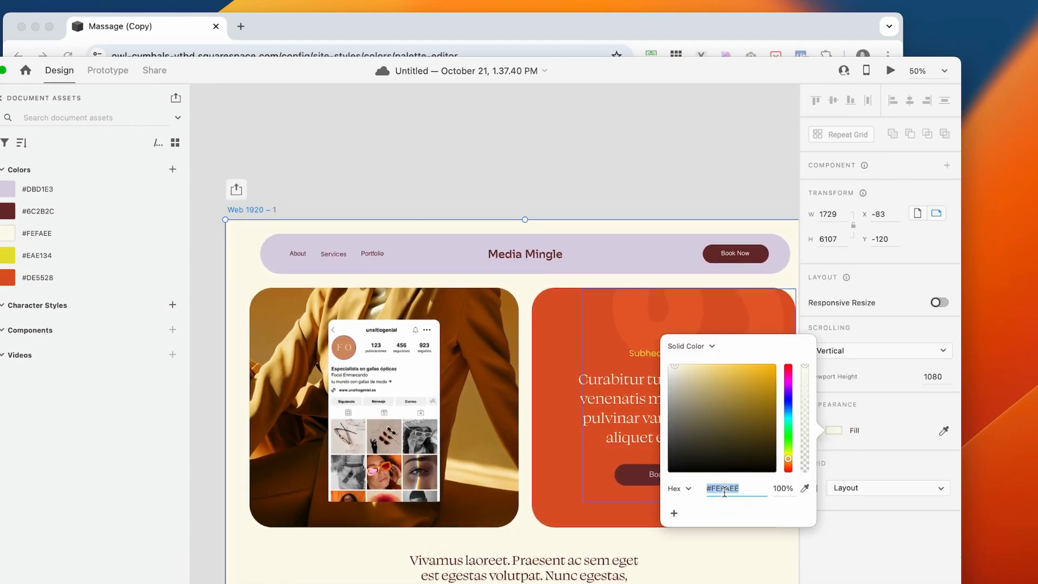
left_click(404, 70)
left_click_drag(289, 66, 759, 130)
left_click(752, 108)
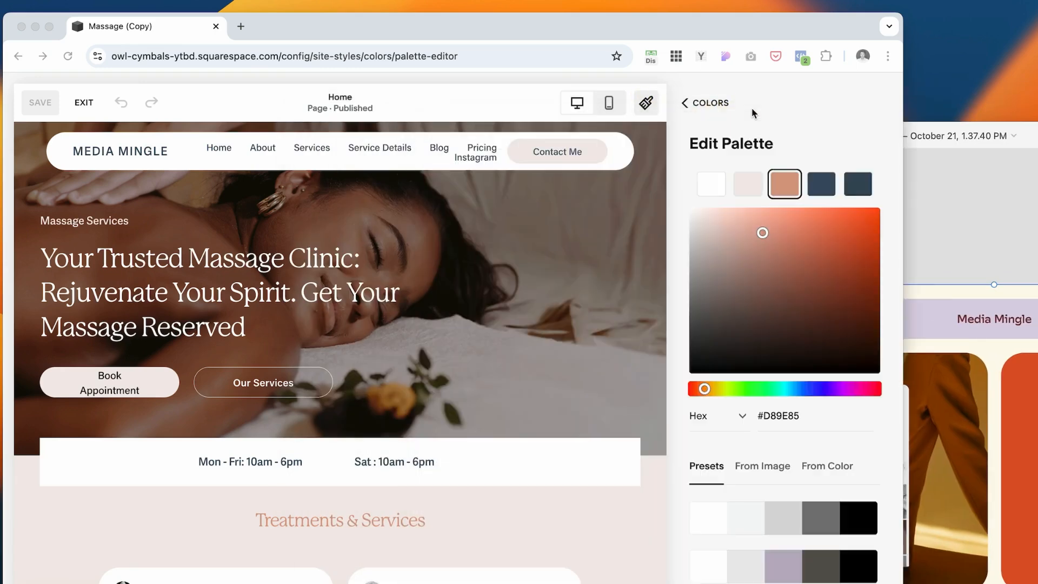
left_click(711, 189)
double_click(780, 409)
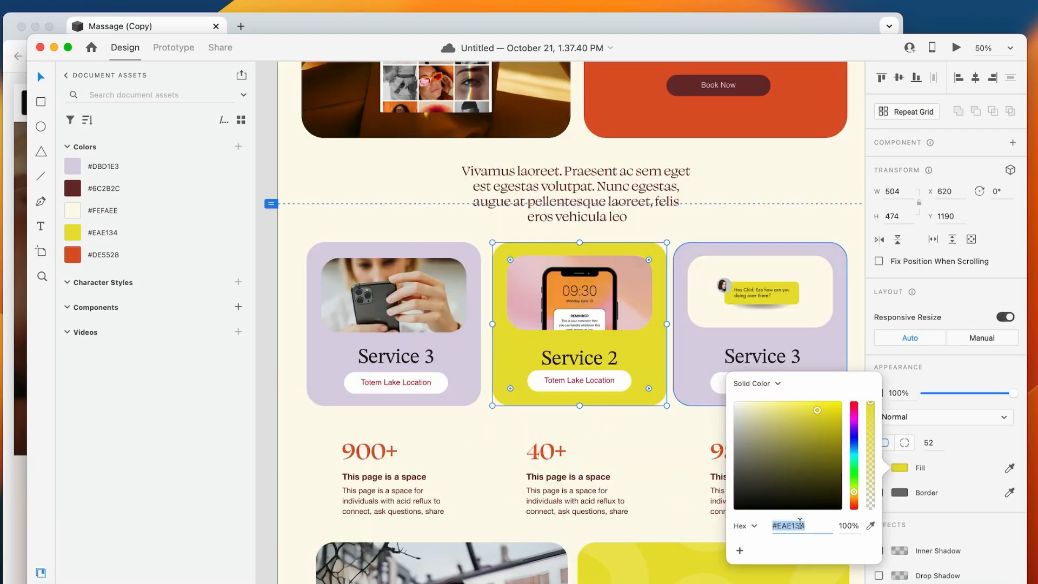
- Copy the mockup's yellow, lavender and orange card fills into the palette's second, third and fourth colors: #EAE134, #DBD1E3 and #DE5528
double_click(798, 524)
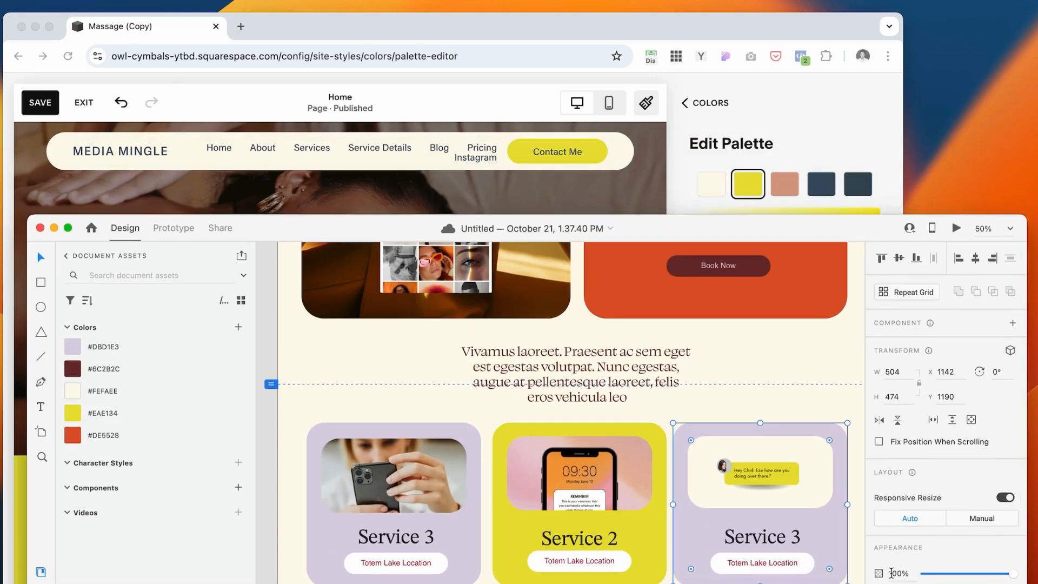
scroll(890, 573, "down", 2)
left_click(892, 571)
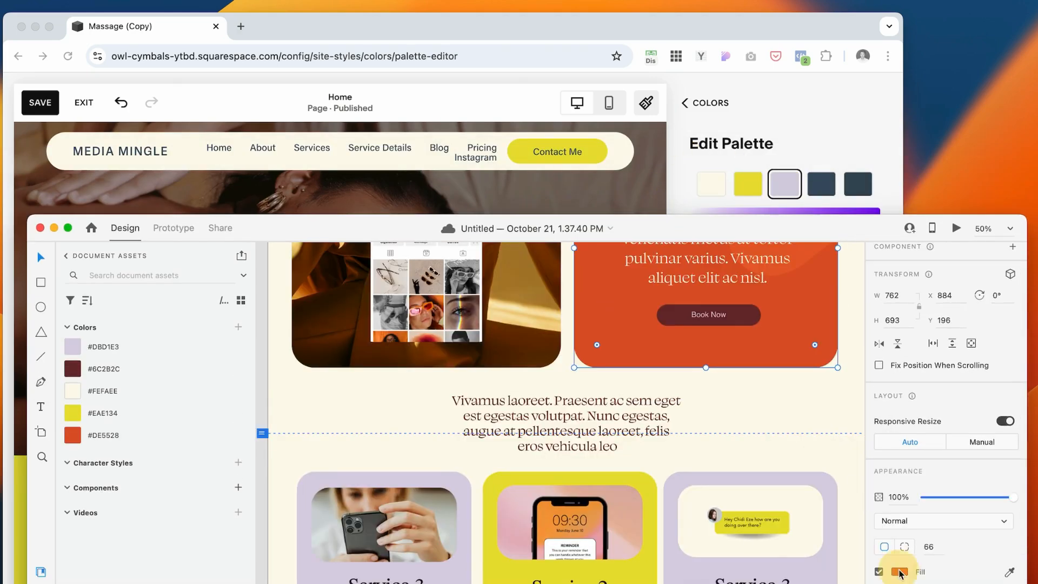
left_click(900, 571)
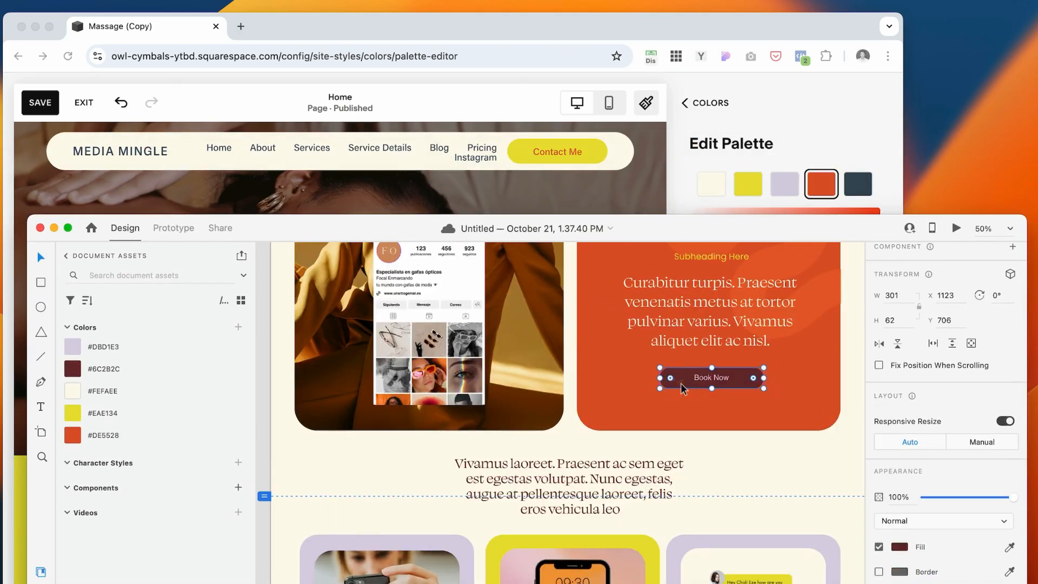
- Copy the mockup's Book Now button fill into the palette's fifth color, #6C2B2C, and save the palette
left_click(906, 492)
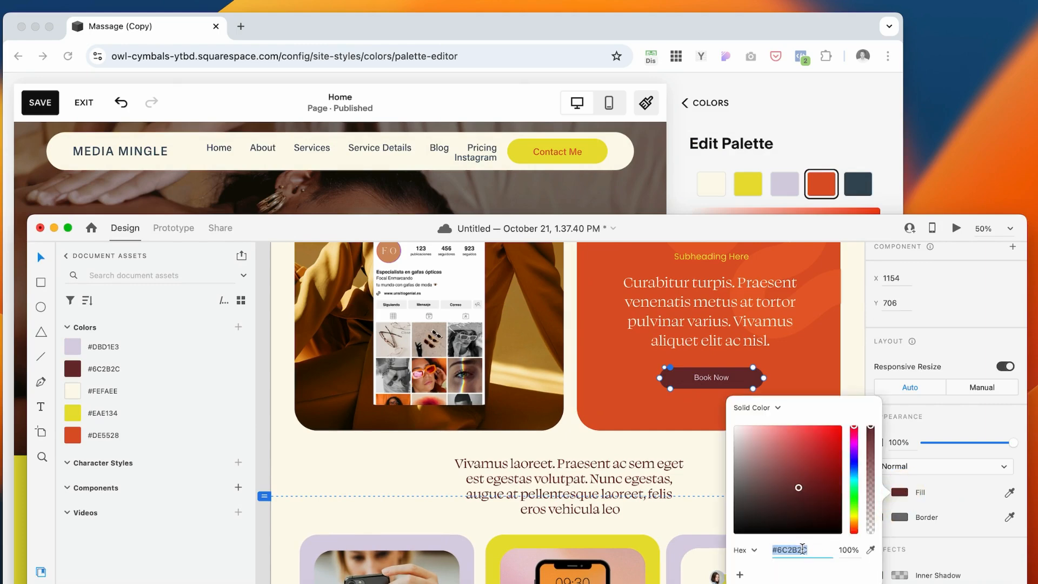
left_click(884, 185)
left_click(858, 184)
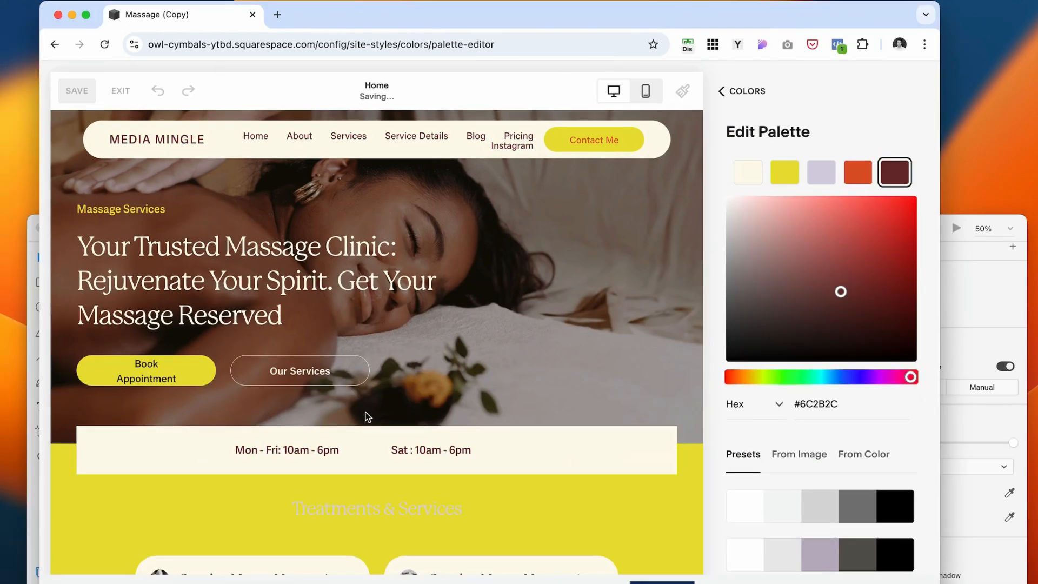
- Leave the color settings and open the headings font settings in the site styles
scroll(548, 440, "down", 3)
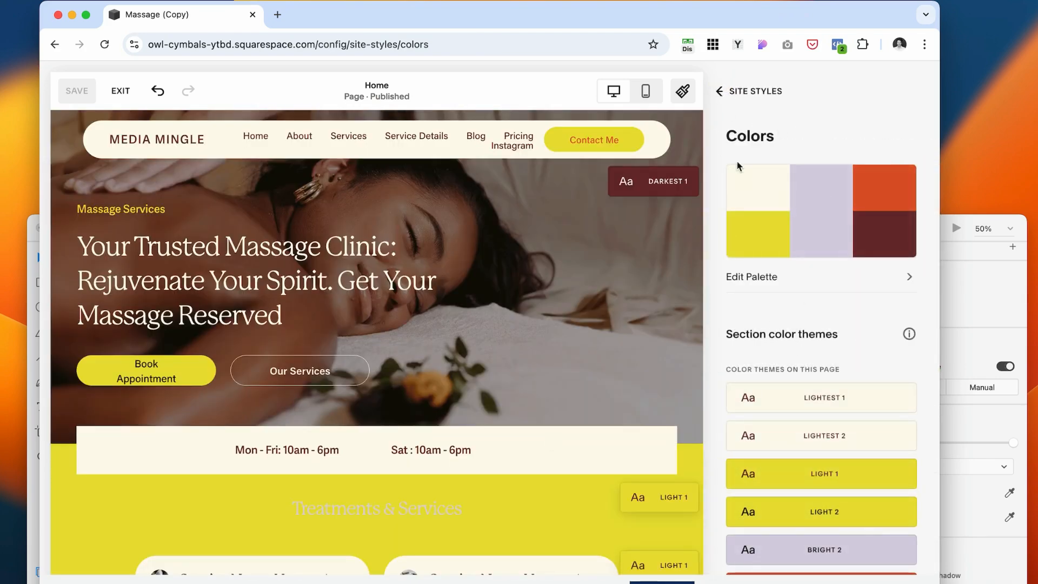
left_click(721, 91)
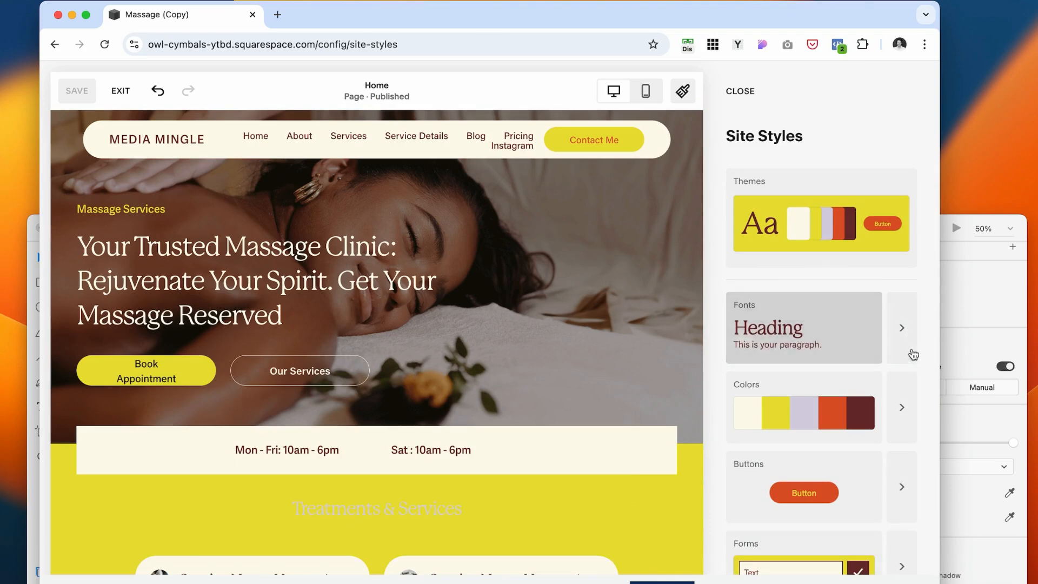
left_click(897, 329)
left_click_drag(854, 20, 804, 20)
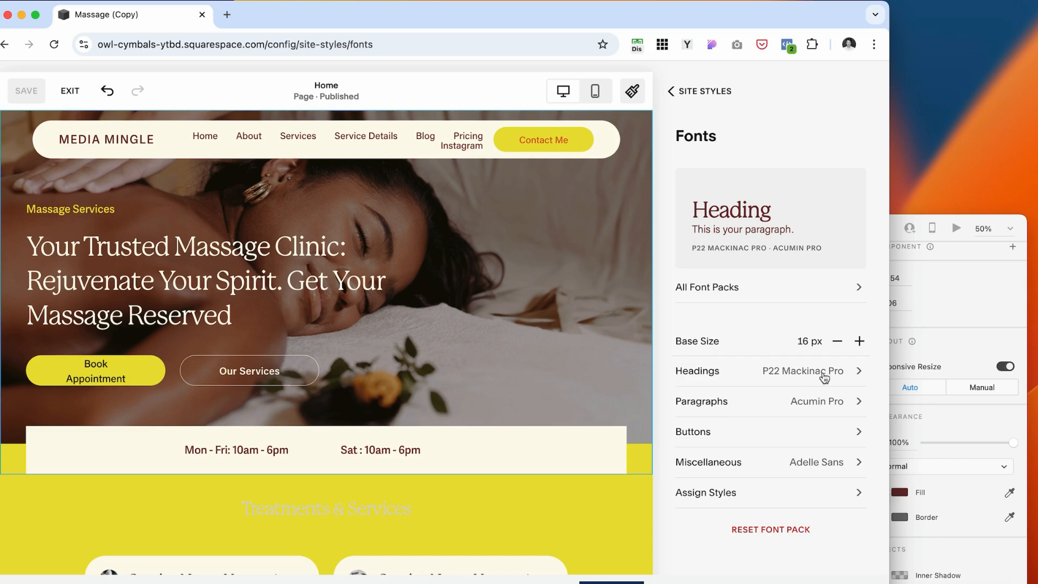
left_click(822, 372)
- Switch to Adobe XD to check the font family of the orange card's heading, and return to the browser
left_click(968, 359)
left_click(682, 328)
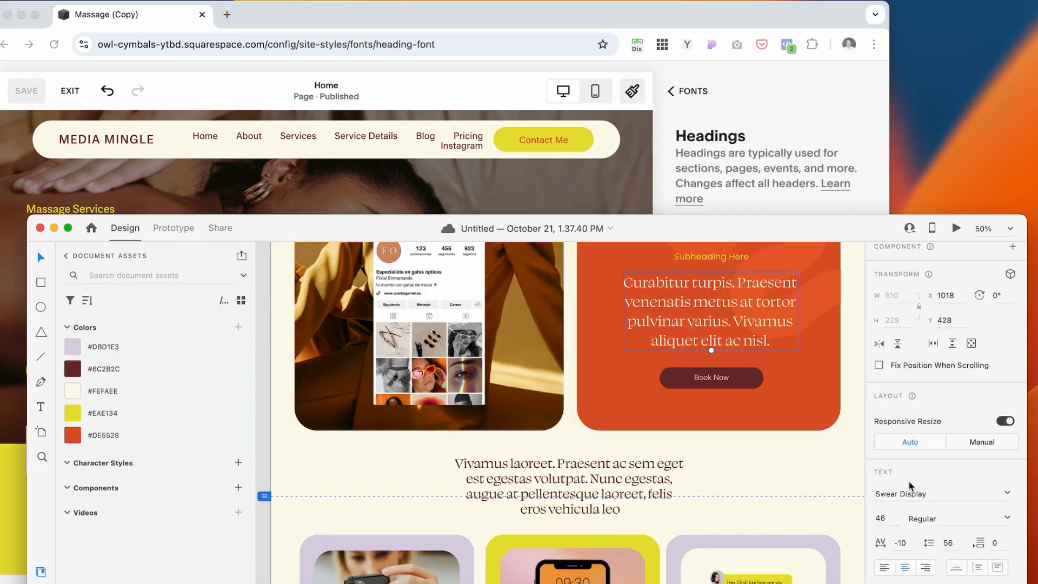
left_click_drag(715, 515, 714, 583)
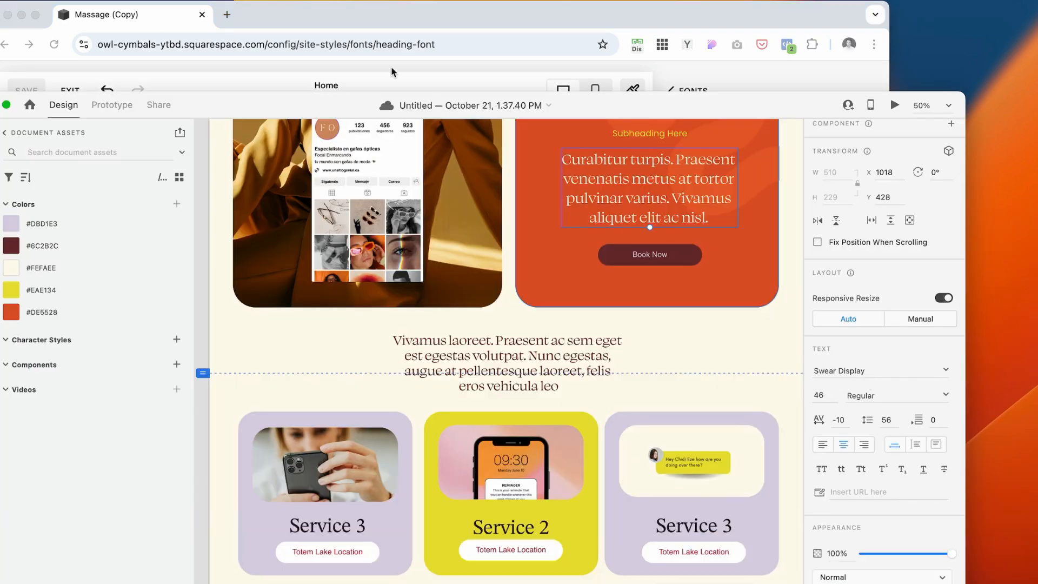
left_click_drag(329, 109, 459, 234)
left_click(527, 179)
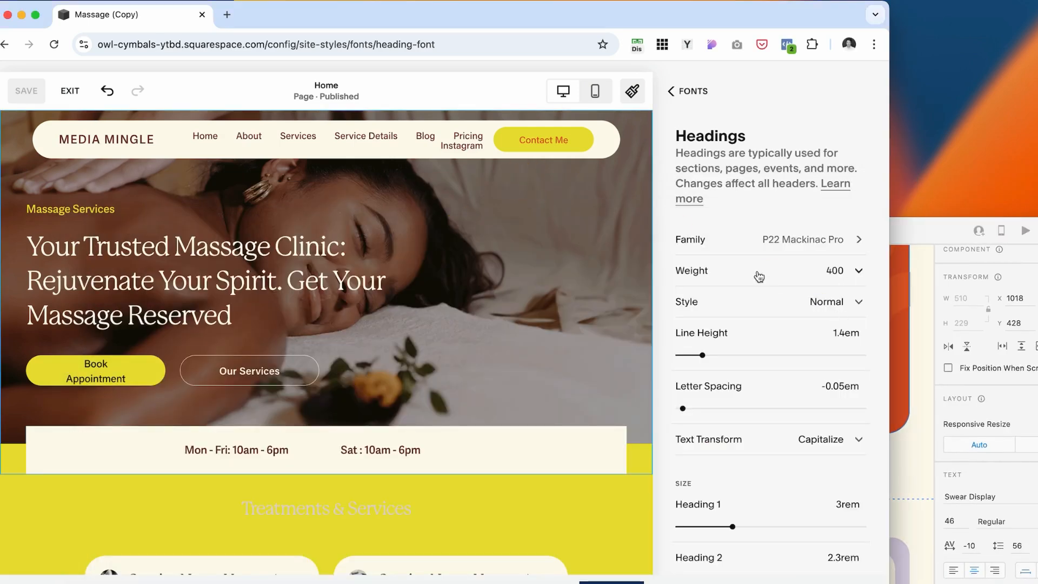
- Search the font families for "swear" and set the headings' family to Swear Display
left_click(692, 244)
left_click(733, 329)
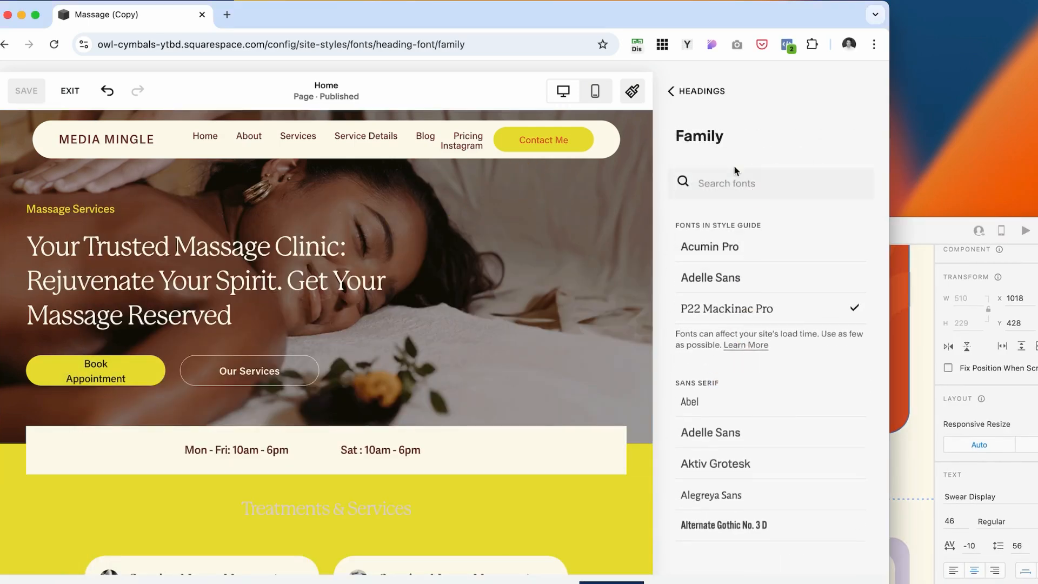
left_click(724, 183)
type("swear")
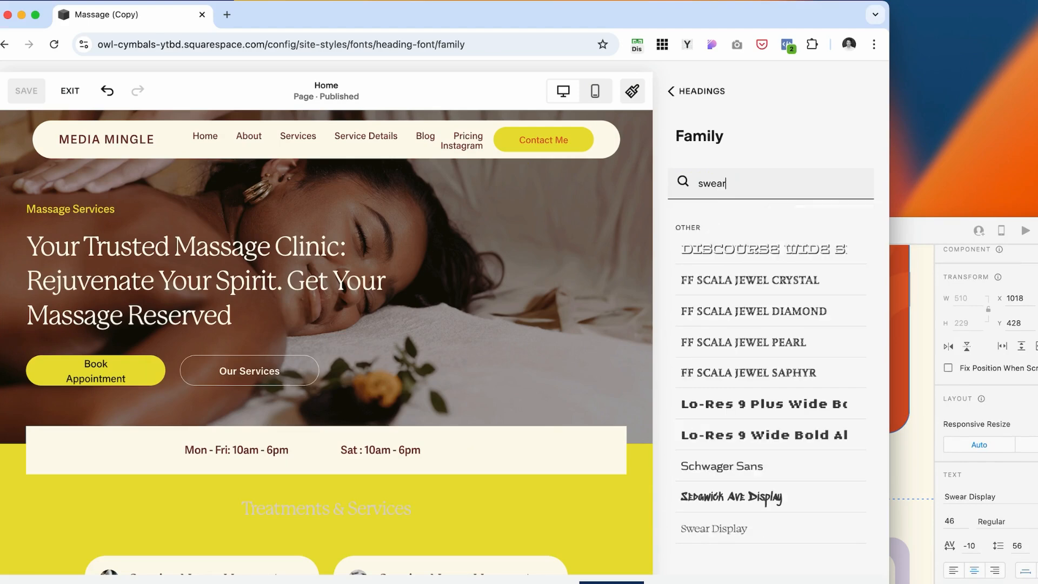
left_click(741, 313)
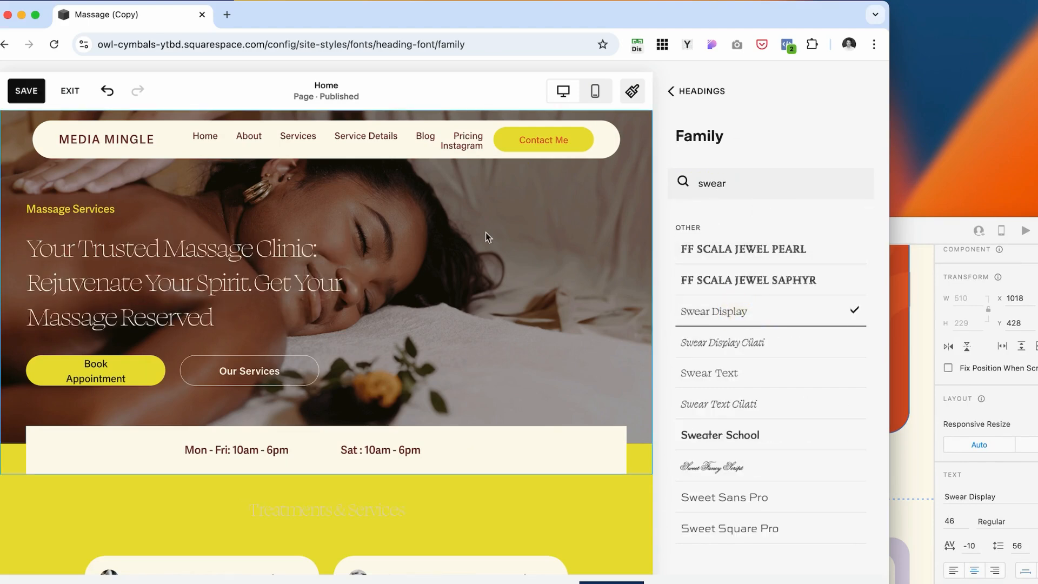
- Set the headings' font weight to 500, trying 400 first
left_click(705, 101)
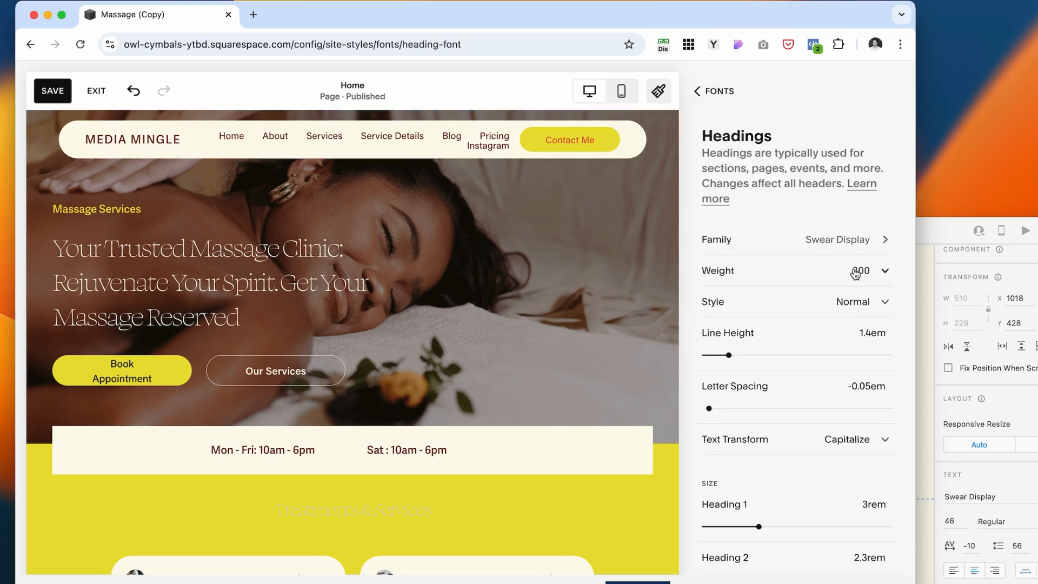
left_click(881, 274)
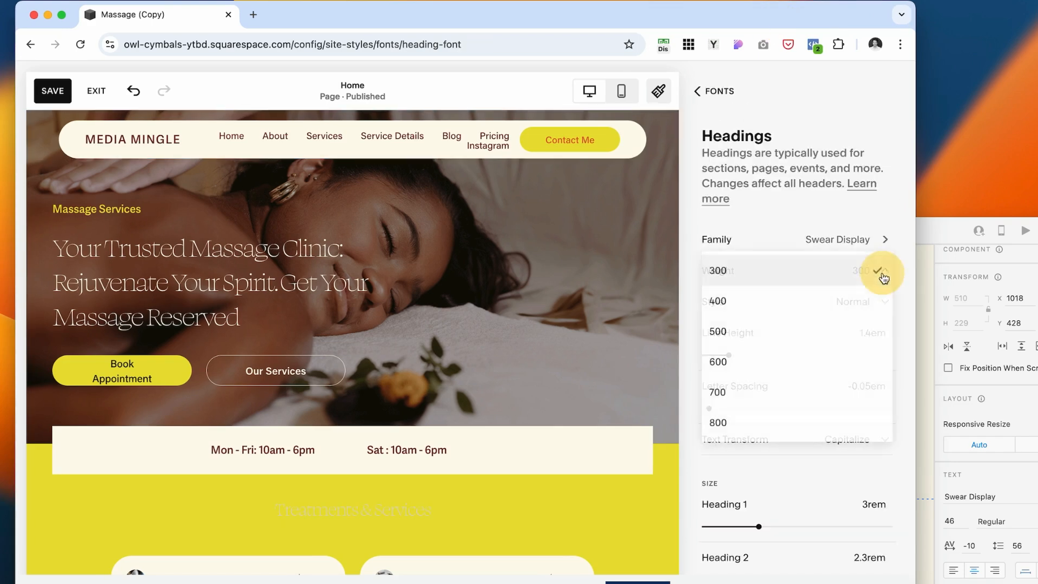
left_click(771, 303)
left_click(762, 270)
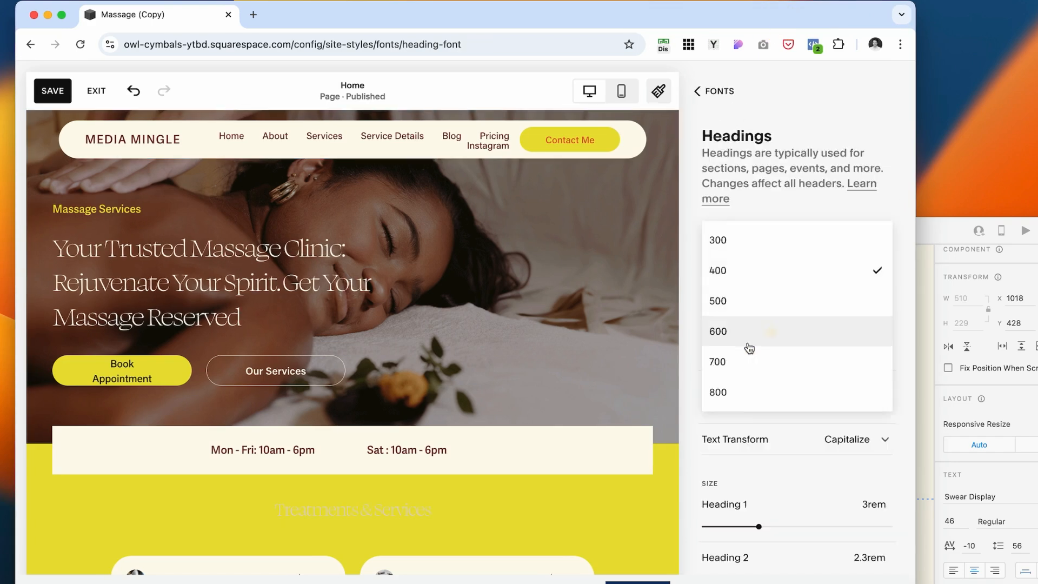
left_click(743, 315)
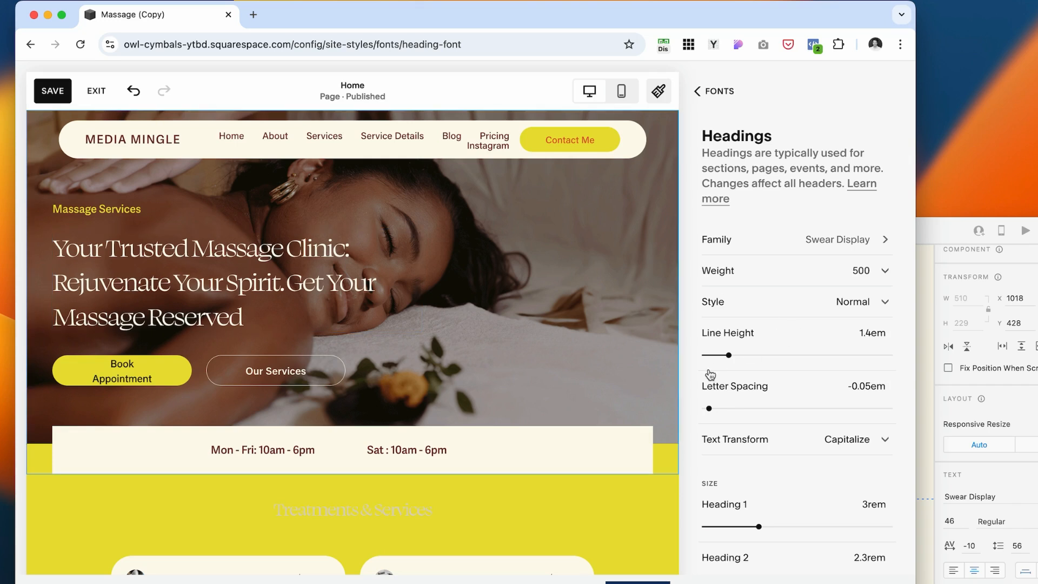
- Set the headings' letter spacing to 0em and line height to 1.2em, and save the site styles
left_click_drag(708, 408, 713, 408)
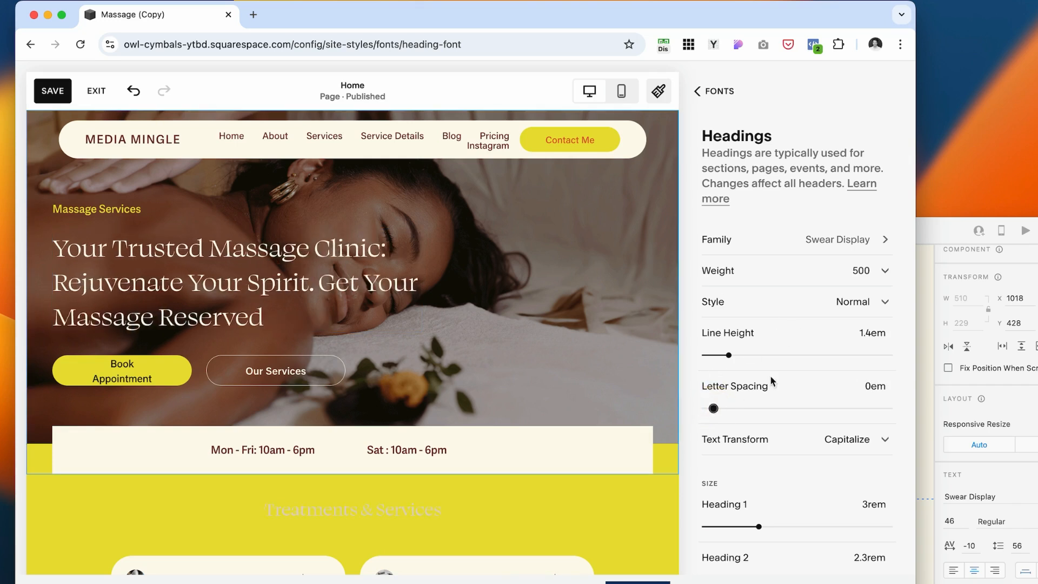
left_click_drag(727, 356, 725, 354)
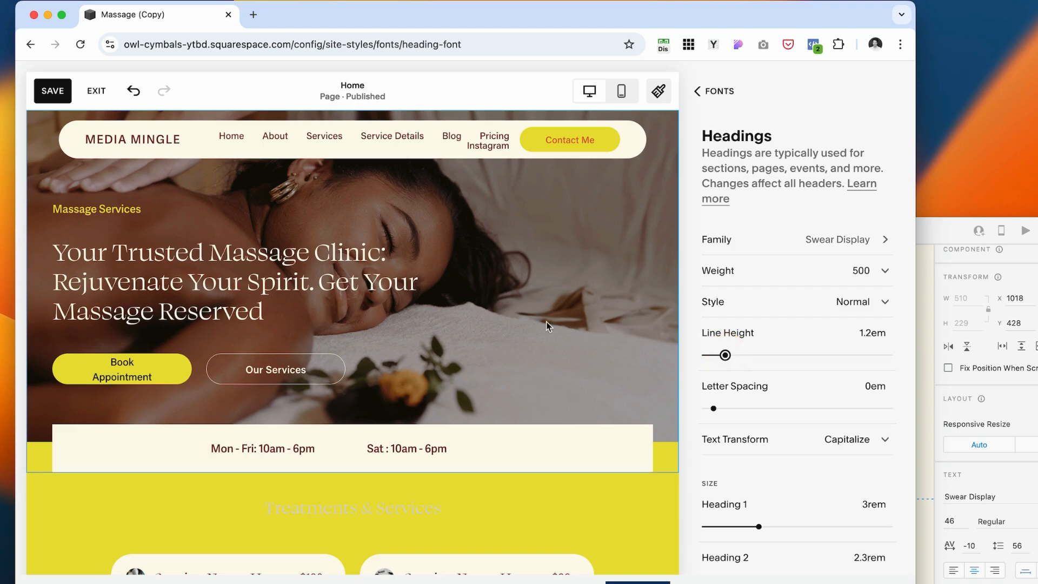
scroll(216, 131, "down", 2)
left_click(46, 96)
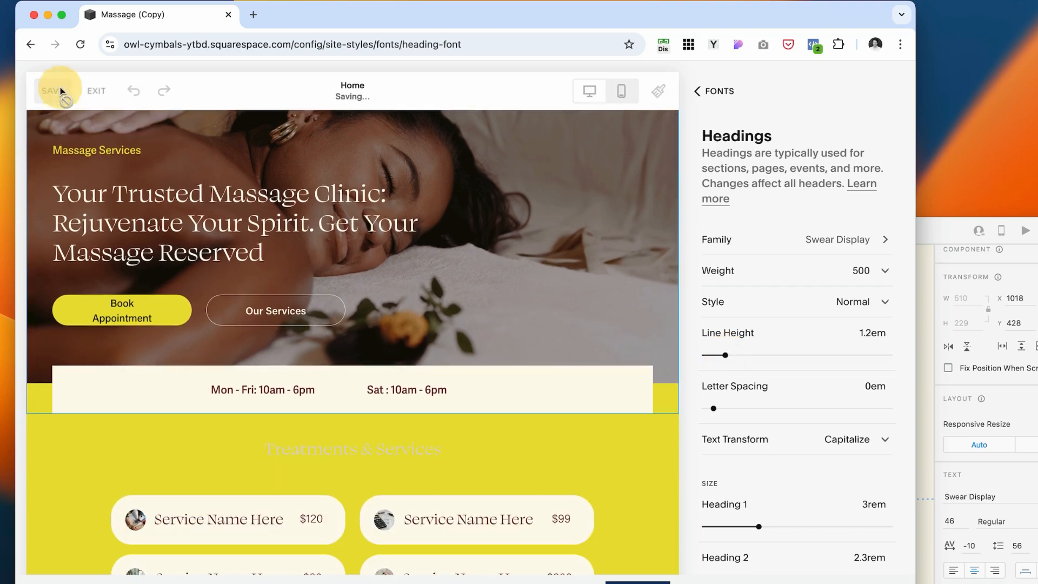
- Review the new colors and heading font on the Home page from the hero's text through the About Us section
left_click_drag(456, 11, 505, 39)
scroll(233, 474, "up", 2)
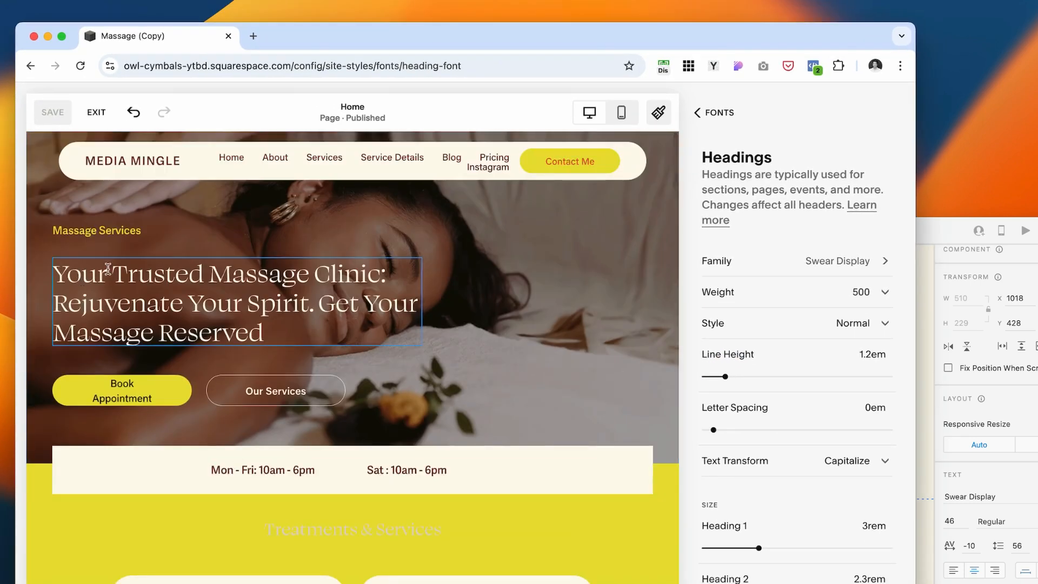
triple_click(147, 238)
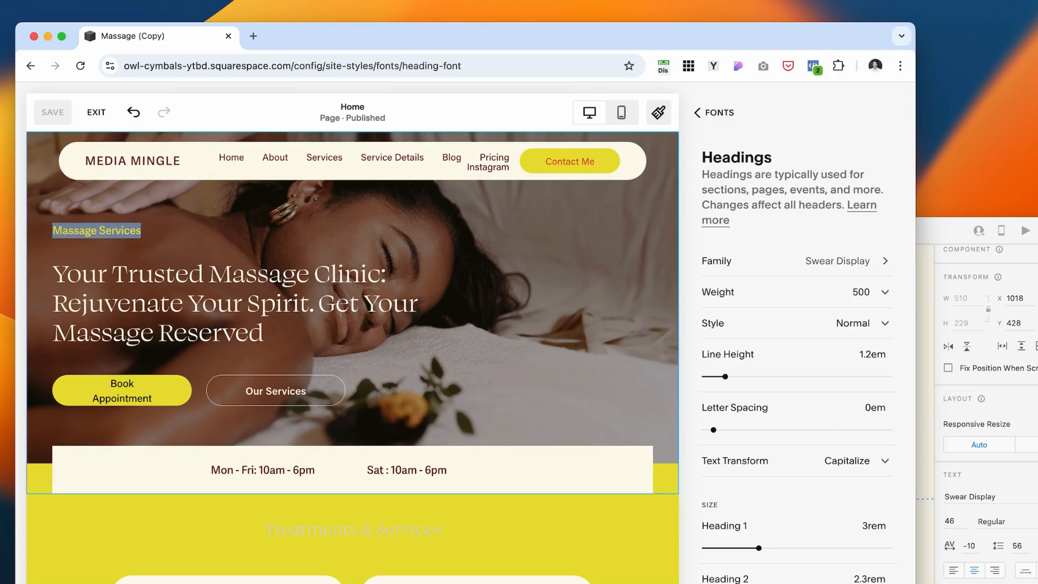
scroll(274, 276, "down", 10)
scroll(274, 273, "up", 1)
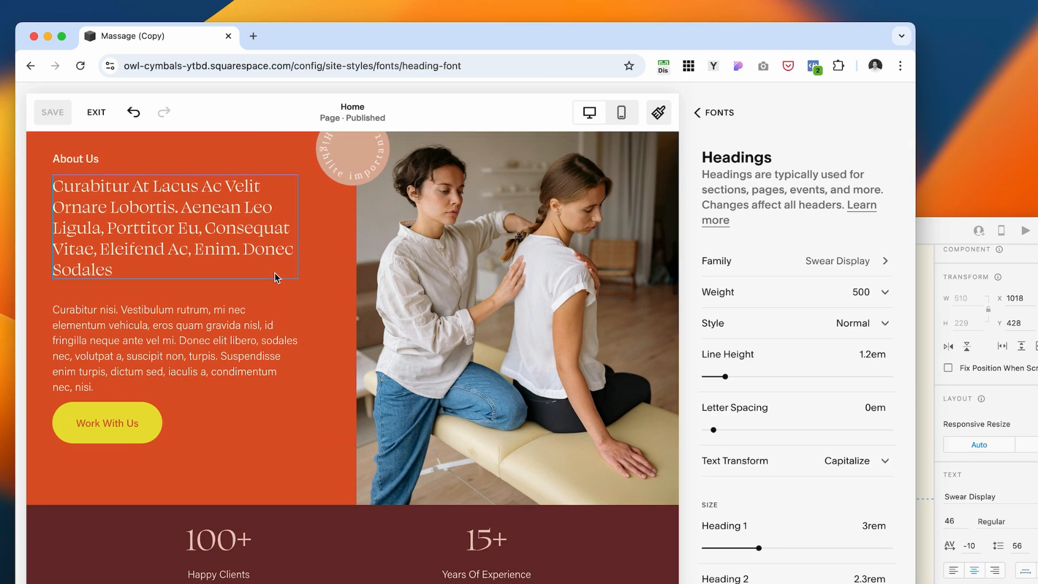
- Examine the paragraph font settings against the body text in the Adobe XD mockup and on the Home page
scroll(290, 368, "up", 3)
left_click(702, 90)
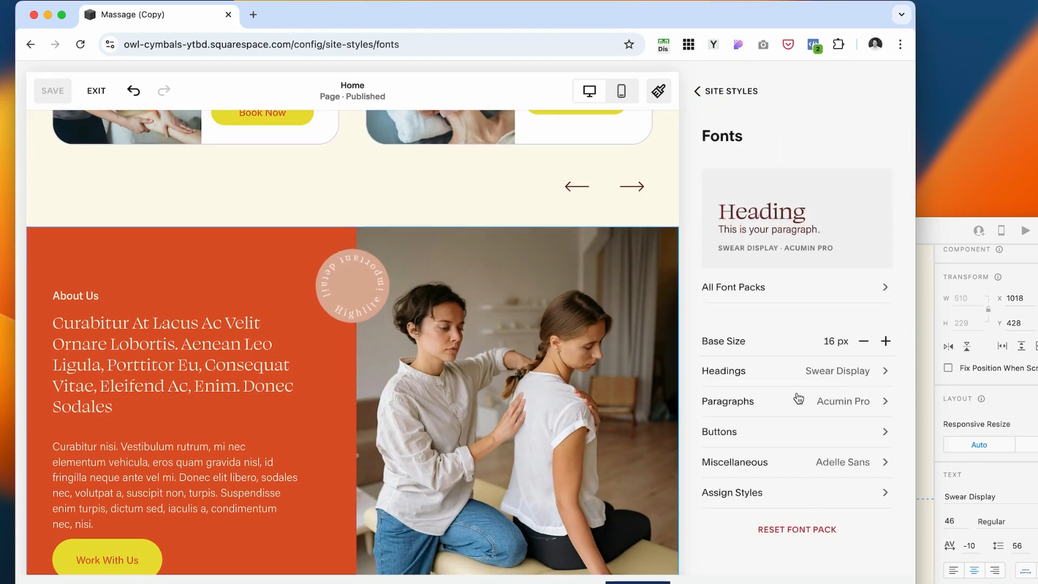
left_click(774, 406)
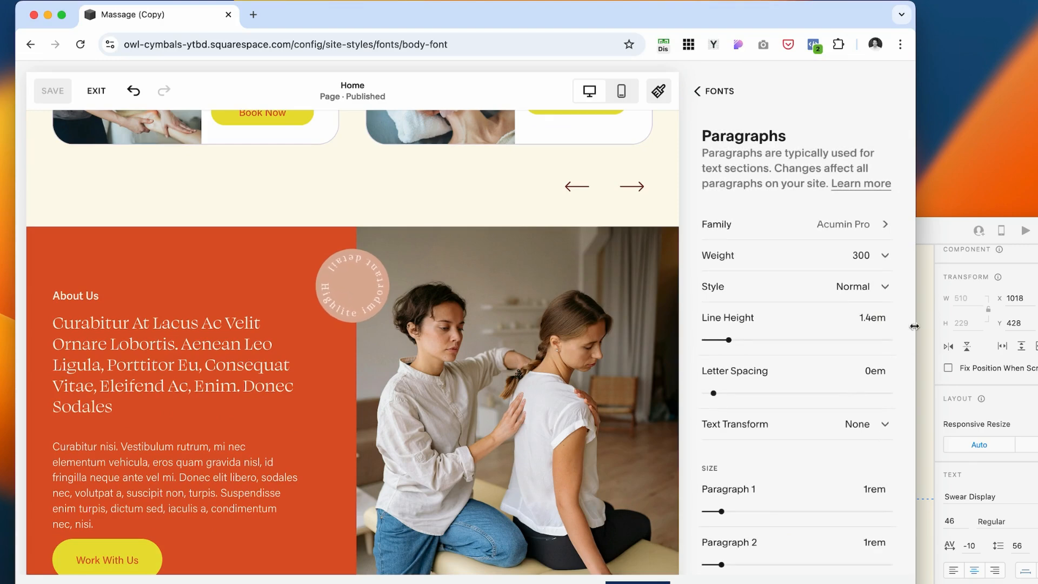
left_click(923, 324)
scroll(790, 370, "down", 10)
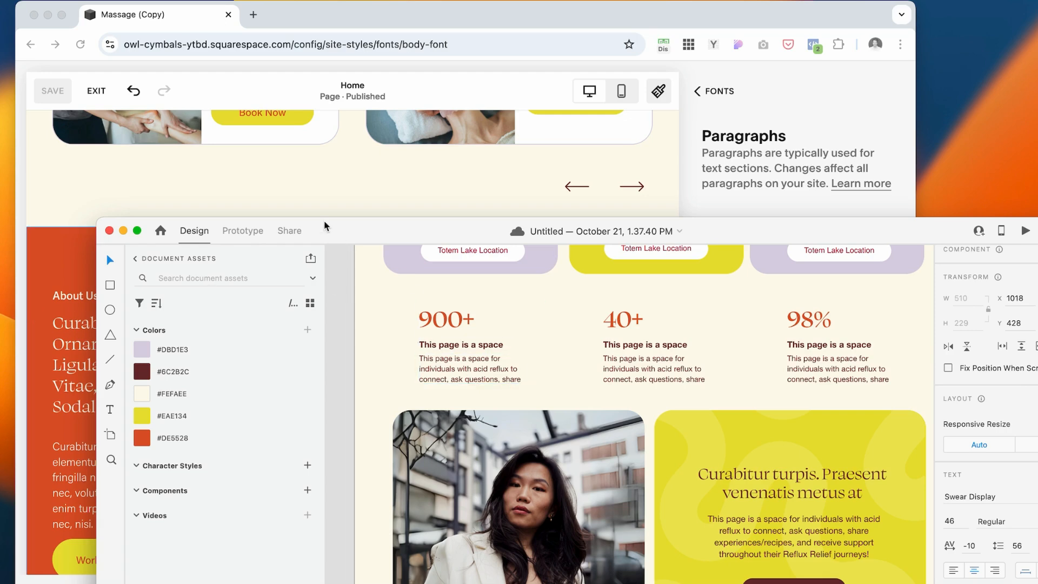
left_click(295, 198)
scroll(481, 244, "up", 10)
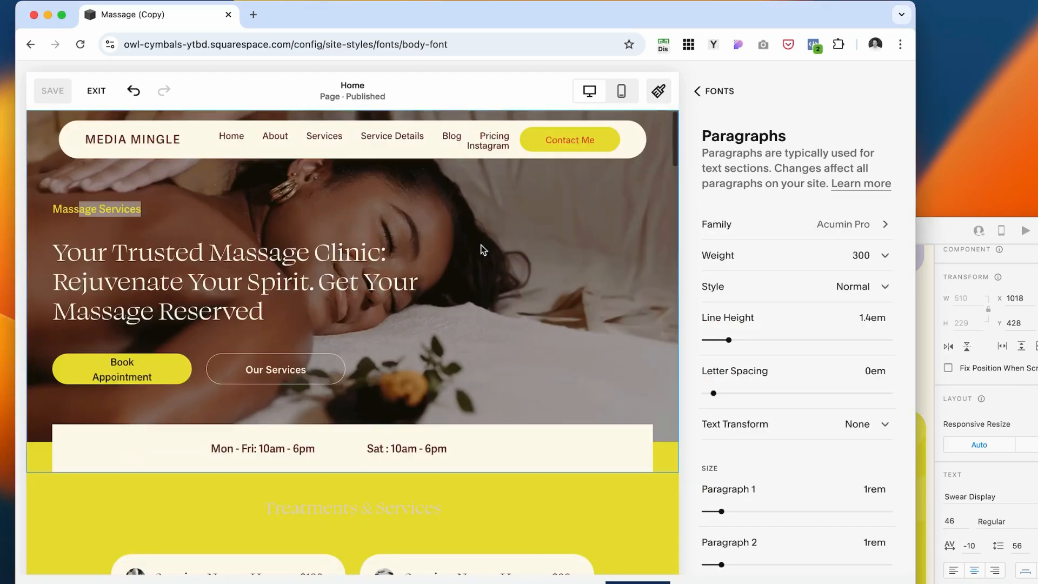
- Switch to Adobe XD and place a copy of the Media Mingle logo text on the empty canvas above the Web 1920 – 1 artboard
left_click(960, 239)
scroll(606, 295, "up", 10)
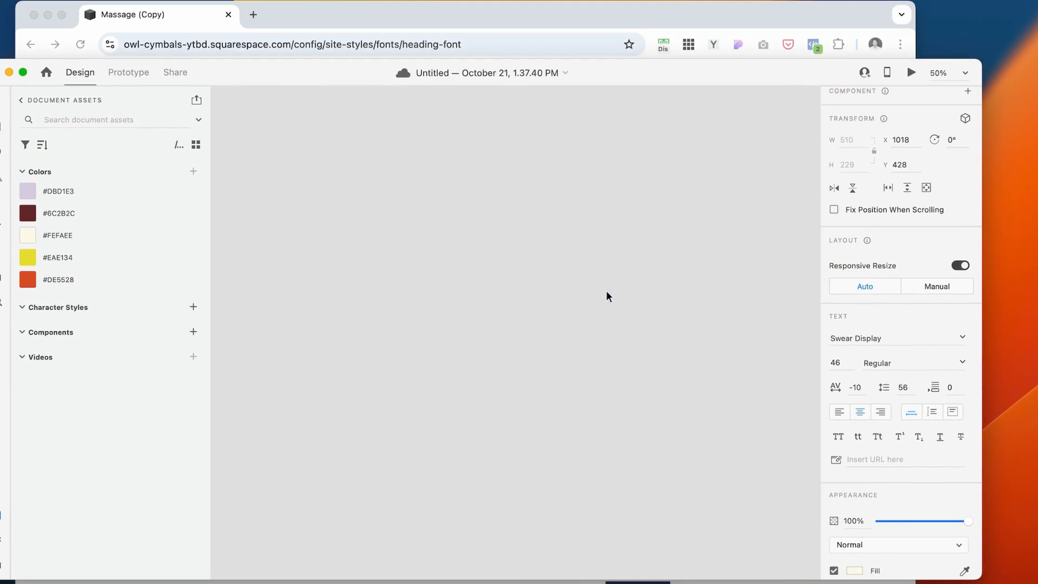
scroll(607, 295, "up", 2)
left_click_drag(527, 265, 533, 180, "alt")
scroll(518, 219, "up", 5)
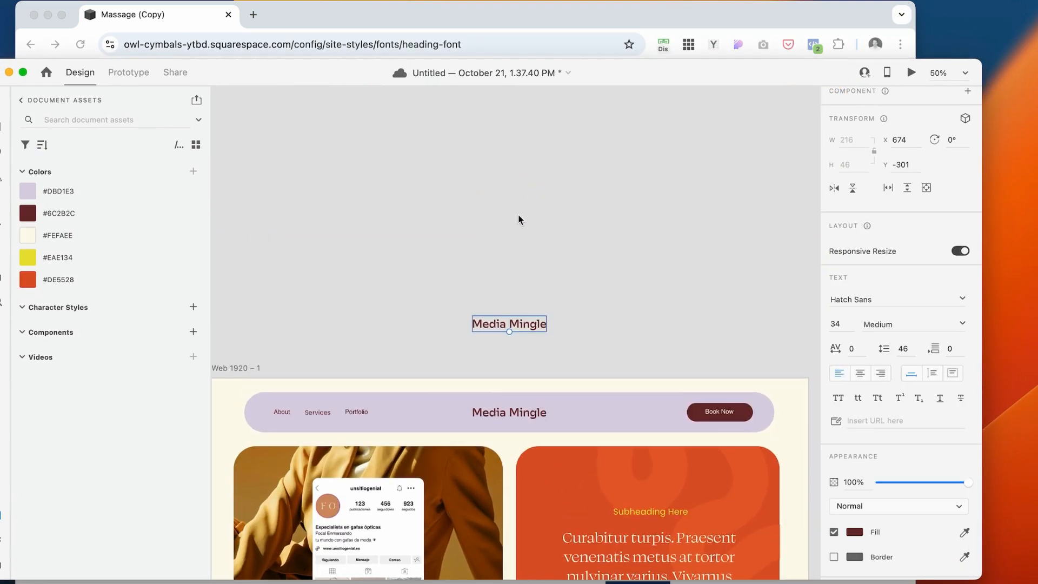
- Enlarge the copied Media Mingle logo text to font size 419 and position it clear above the artboard
left_click_drag(509, 332, 522, 457)
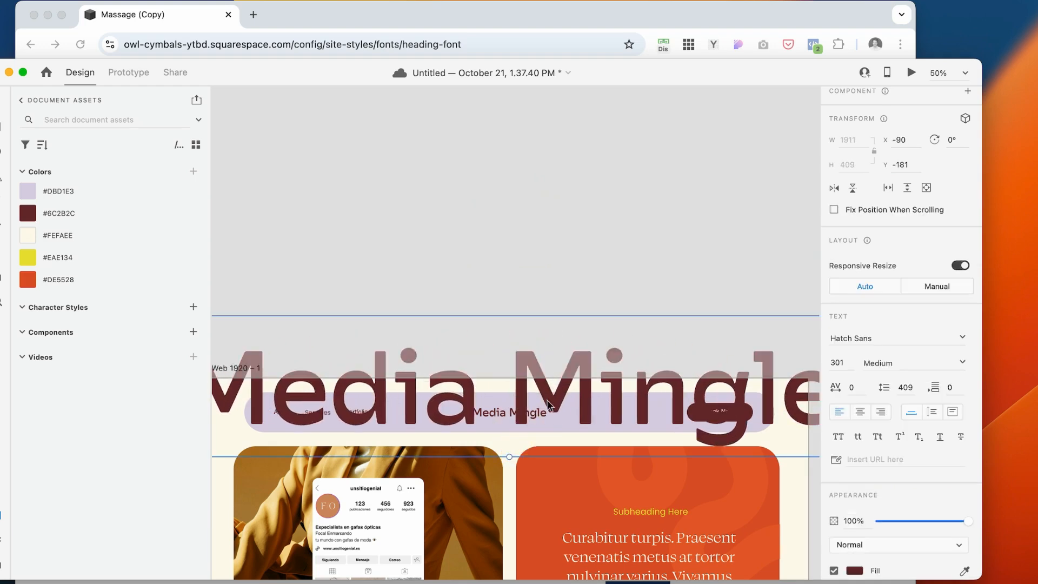
left_click_drag(544, 402, 538, 157)
key("super+minus")
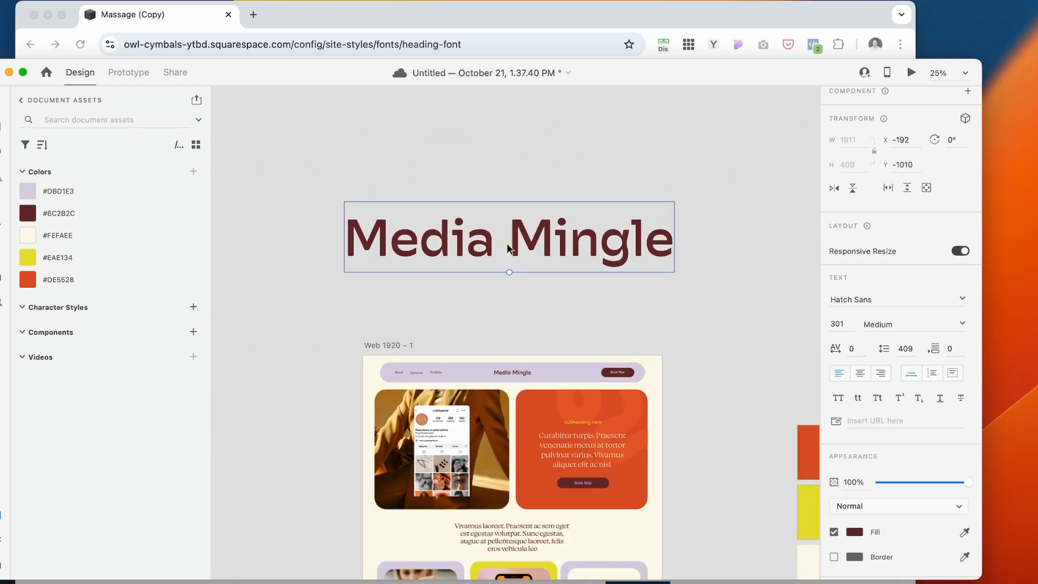
left_click_drag(509, 273, 510, 301)
left_click_drag(569, 261, 570, 223)
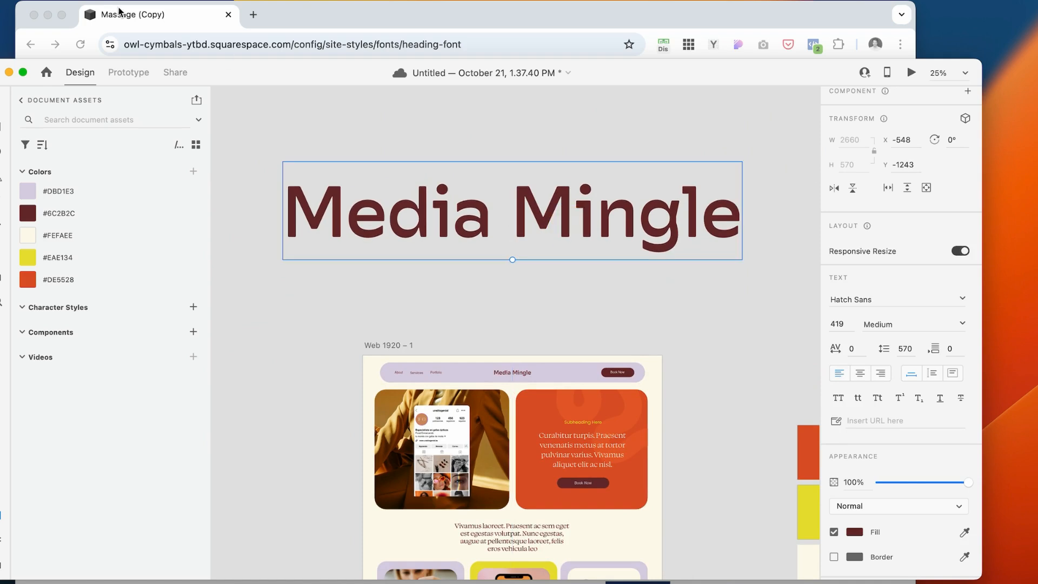
- Export the enlarged logo text as a 1x PNG named Media Mingle into the Bentobox folder
left_click(66, 1)
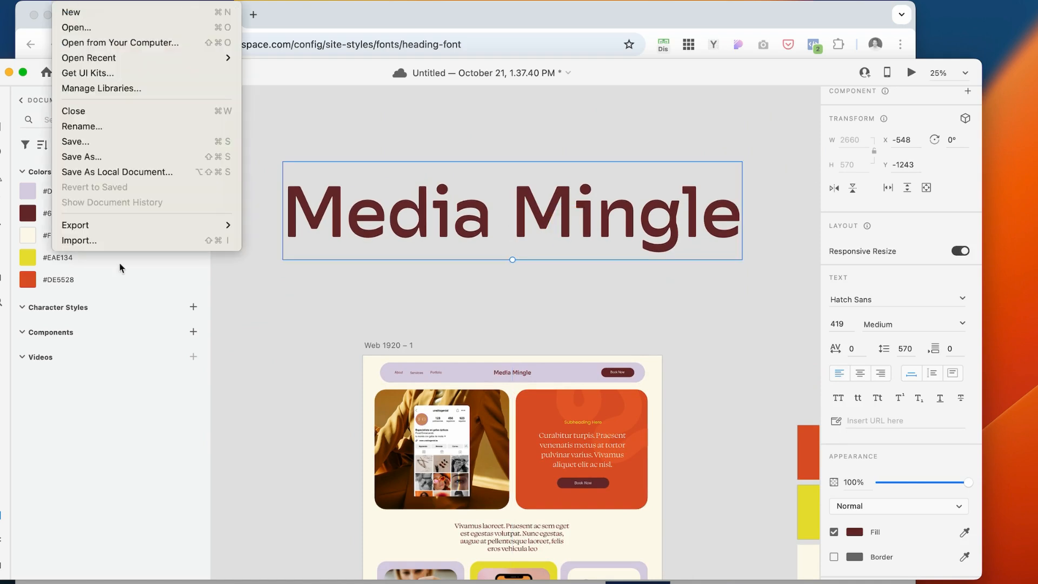
mouse_move(227, 224)
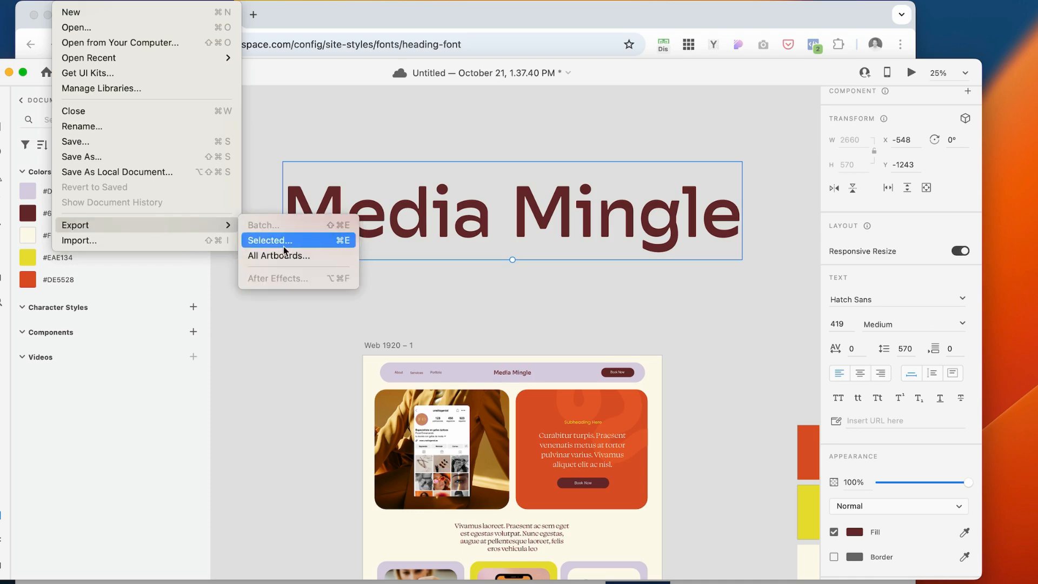
left_click(298, 246)
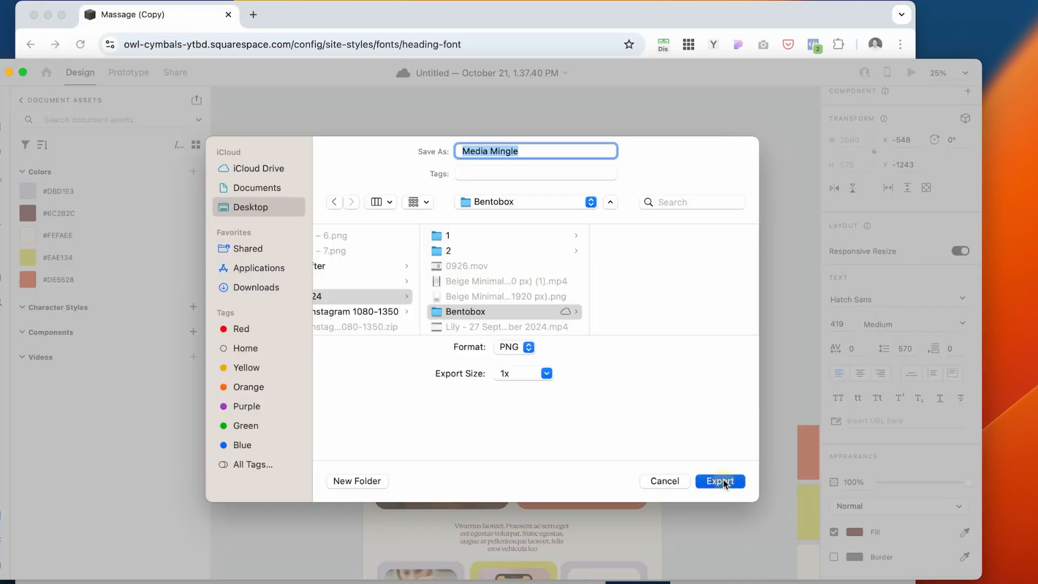
key("Return")
- Switch to Squarespace in Chrome and add Media Mingle.png from the Bentobox folder as the site header's logo image
key("super+Tab")
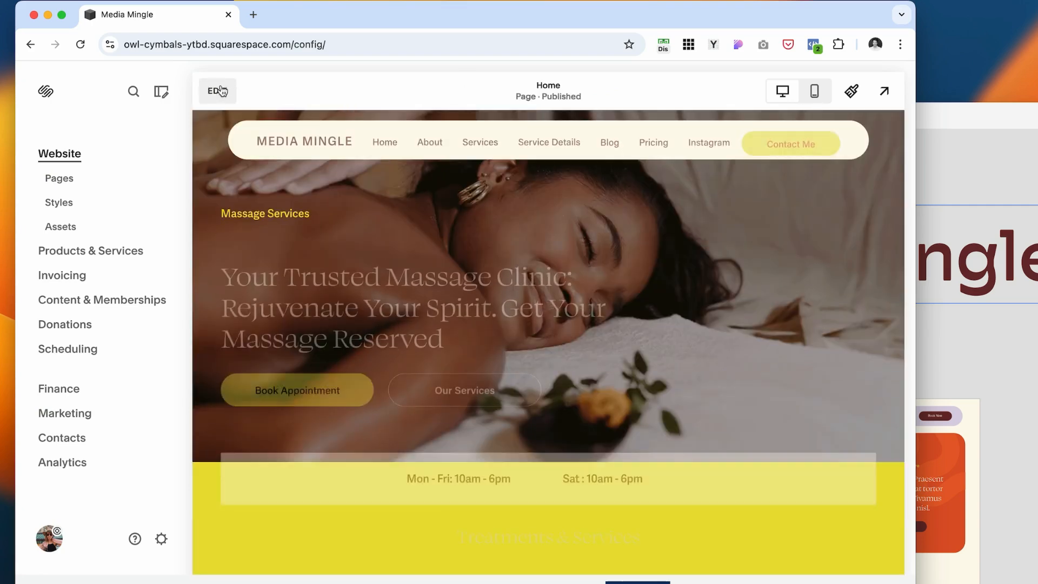
left_click(217, 91)
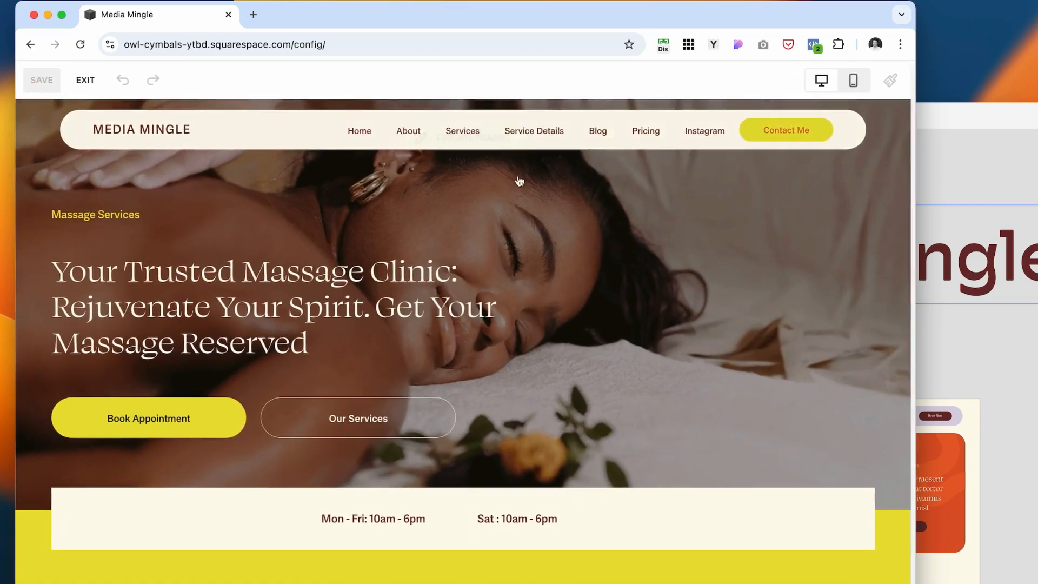
left_click(425, 129)
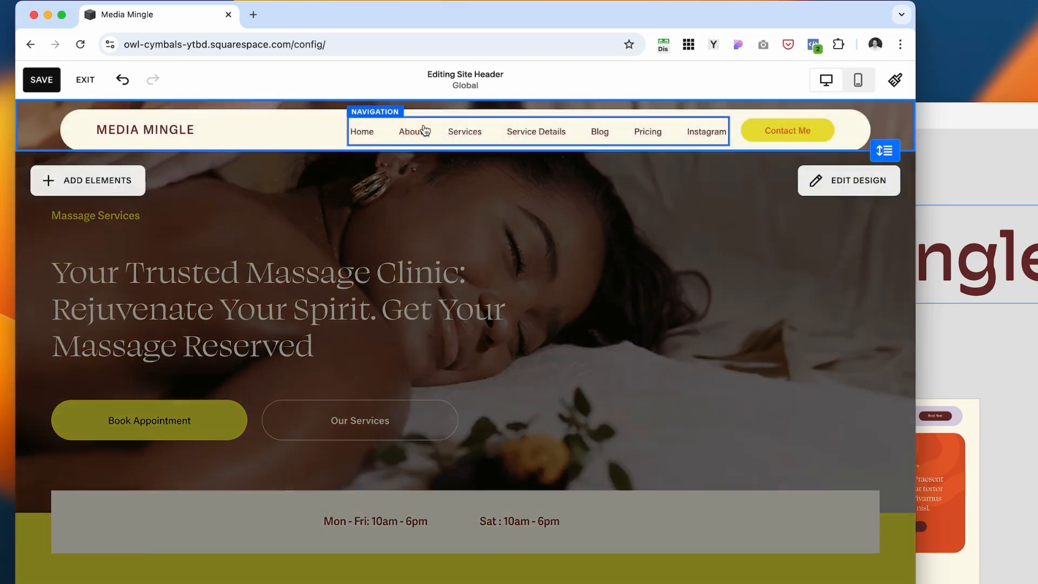
left_click(191, 139)
left_click(216, 130)
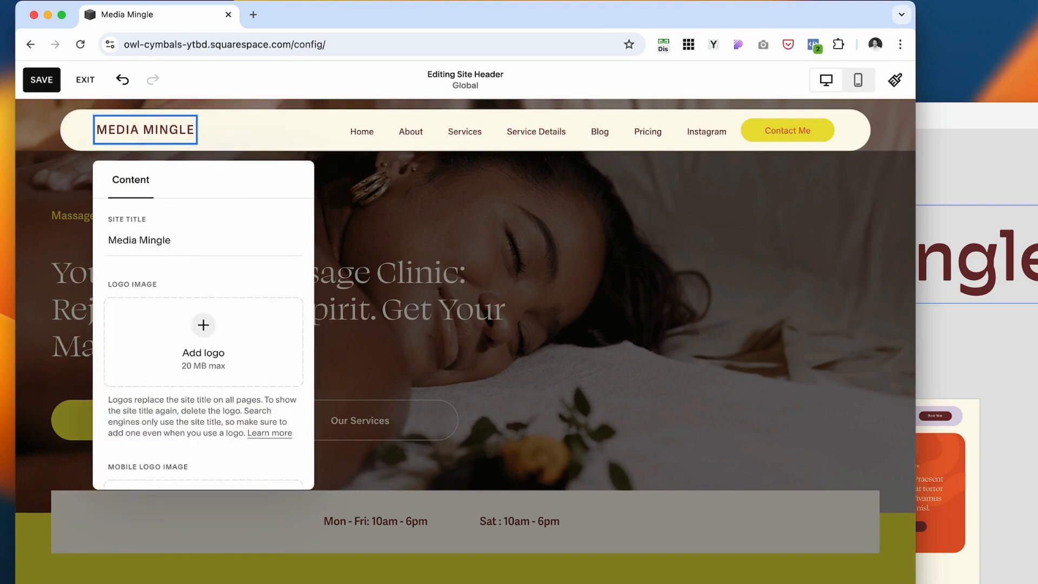
left_click_drag(647, 118, 284, 458)
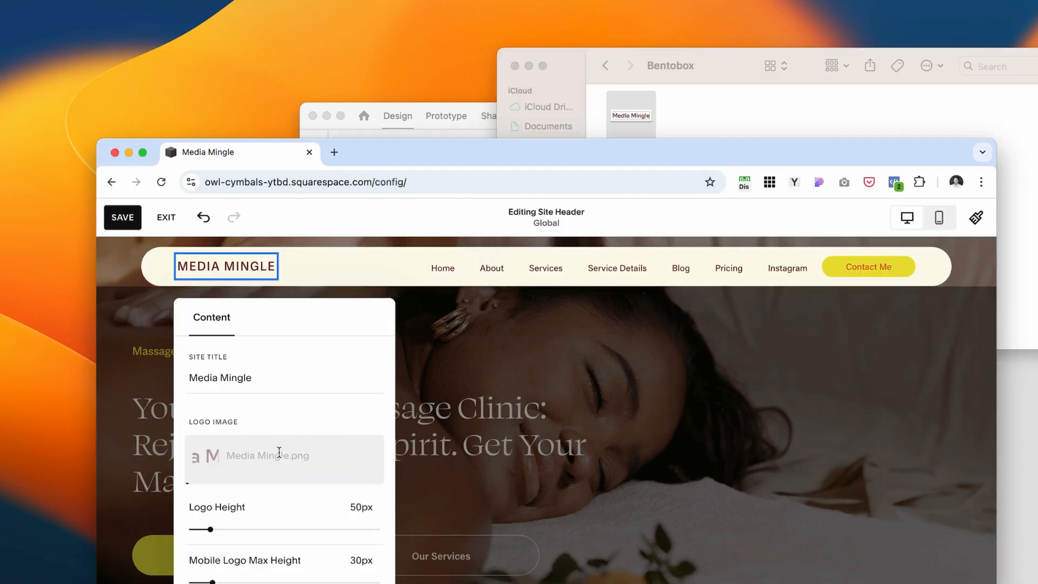
left_click_drag(632, 161, 578, 23)
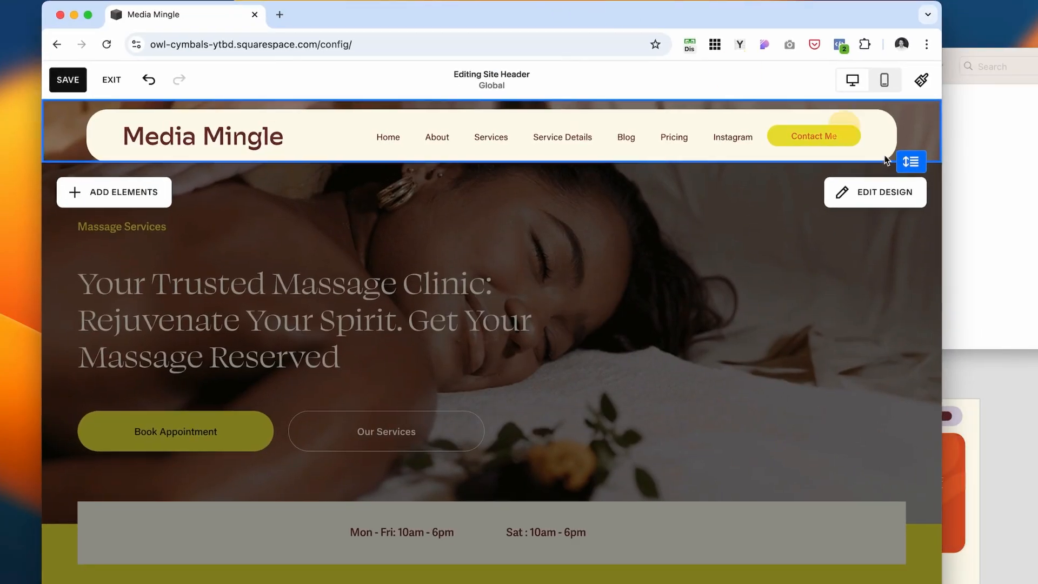
left_click(1012, 169)
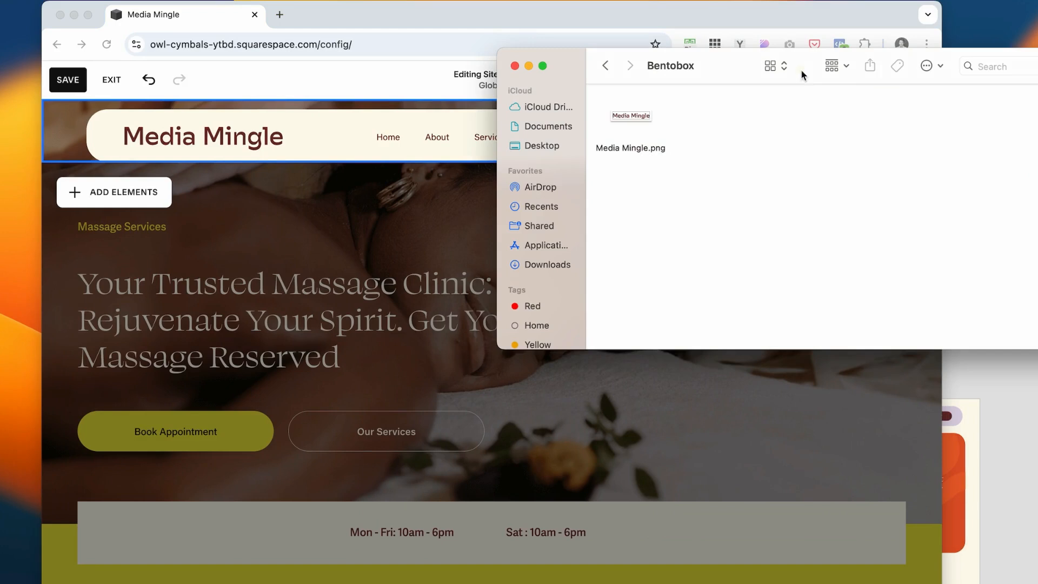
left_click(492, 146)
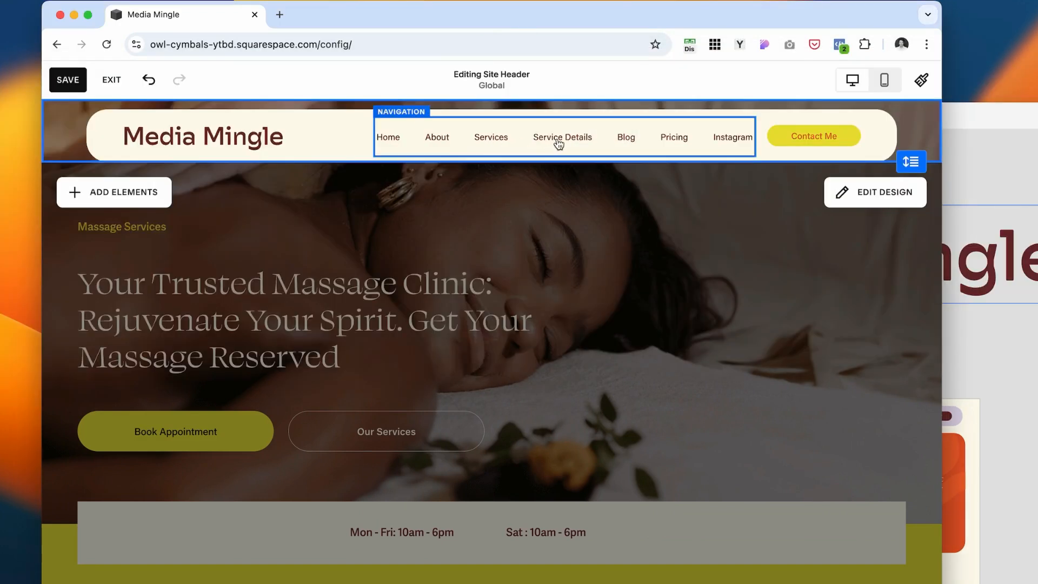
- Change the site header layout to navigation links first, logo centered and button last, save it and exit the editor
left_click(845, 192)
left_click(890, 296)
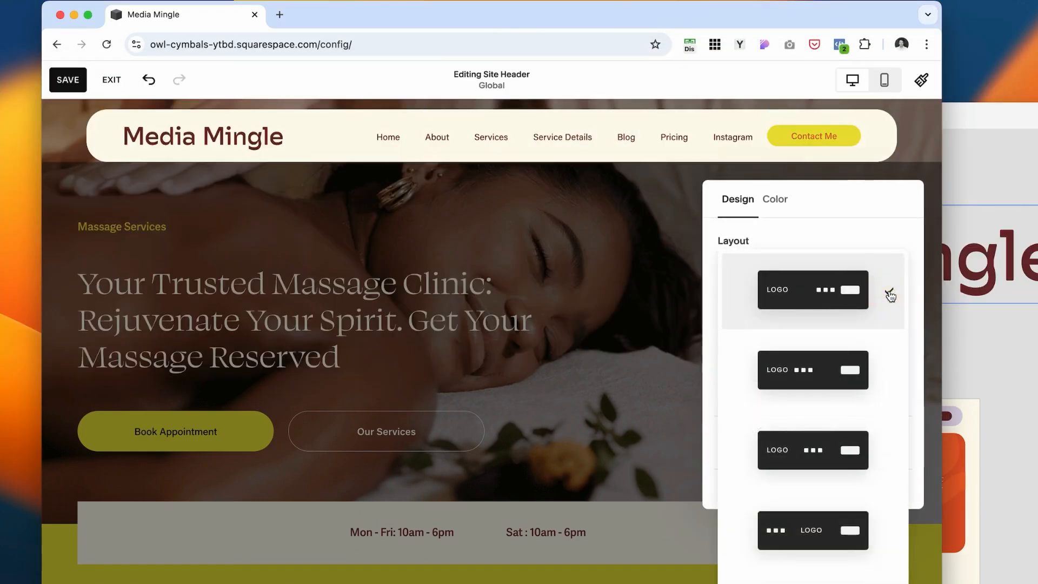
scroll(836, 424, "down", 2)
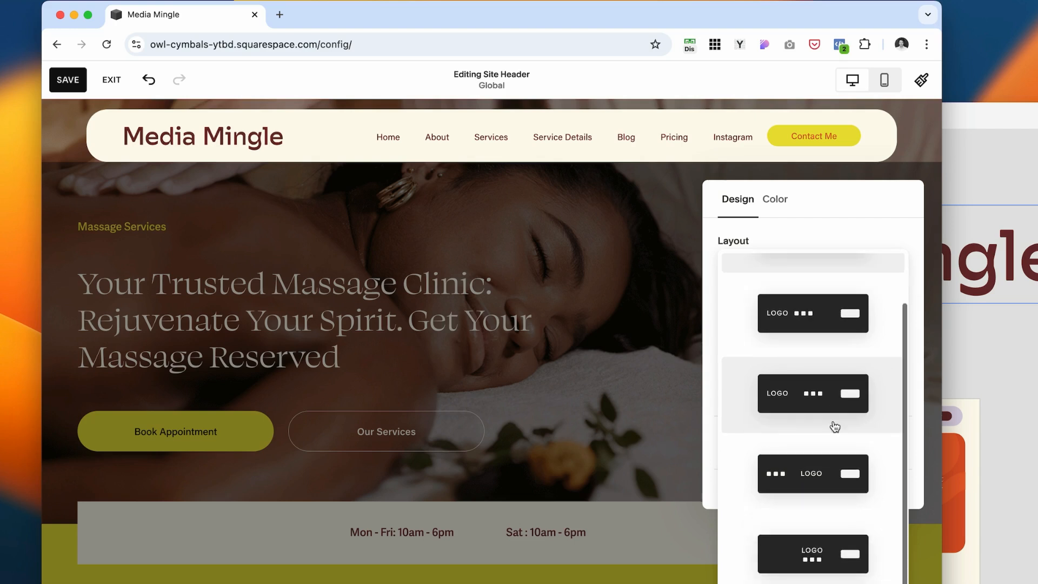
left_click(836, 461)
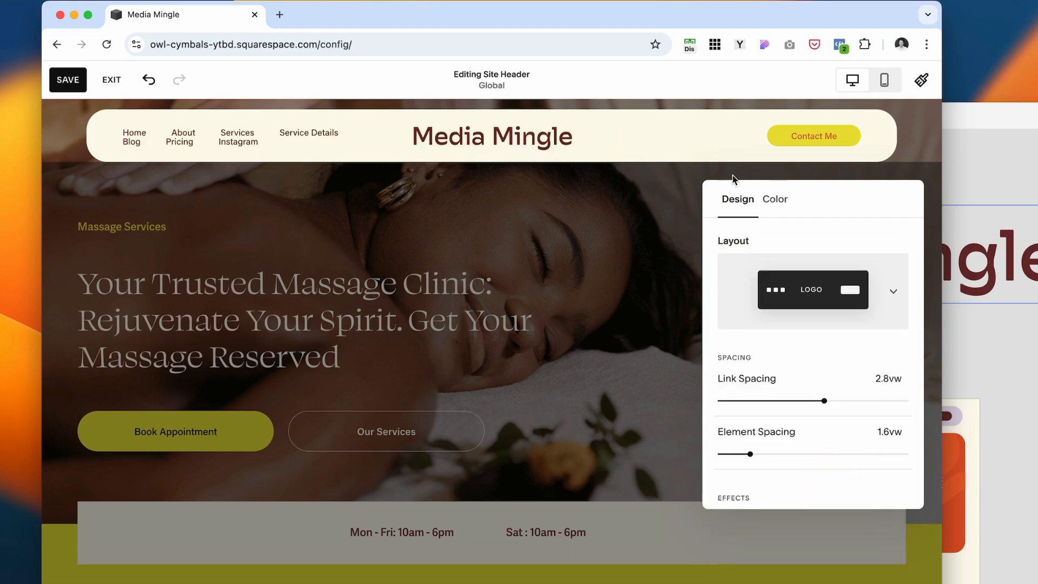
left_click(66, 79)
left_click(111, 80)
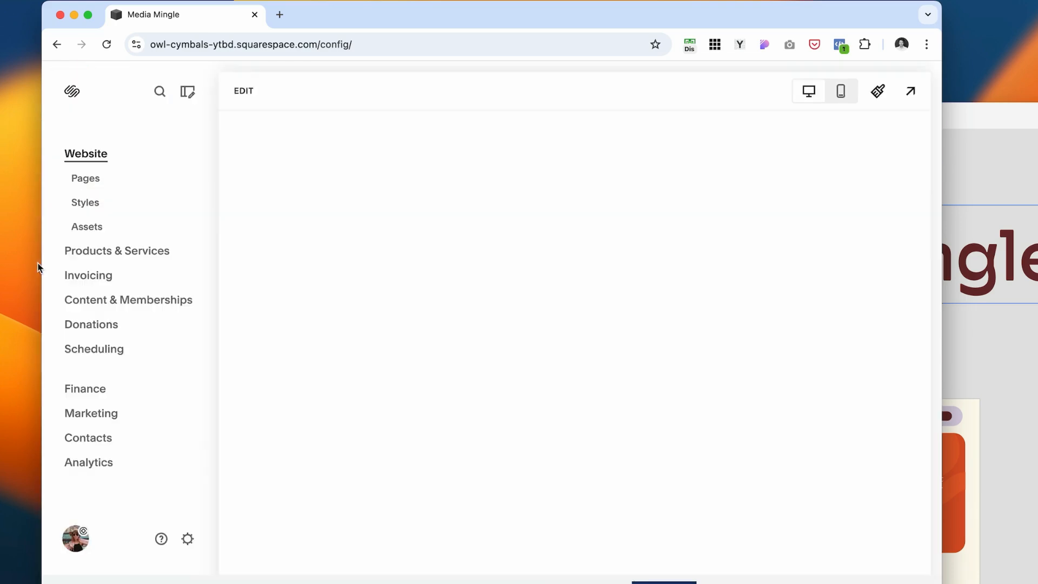
- Check the mockup's menu links and move the About and Services pages ahead of Home in the main navigation
left_click(105, 178)
left_click(1025, 174)
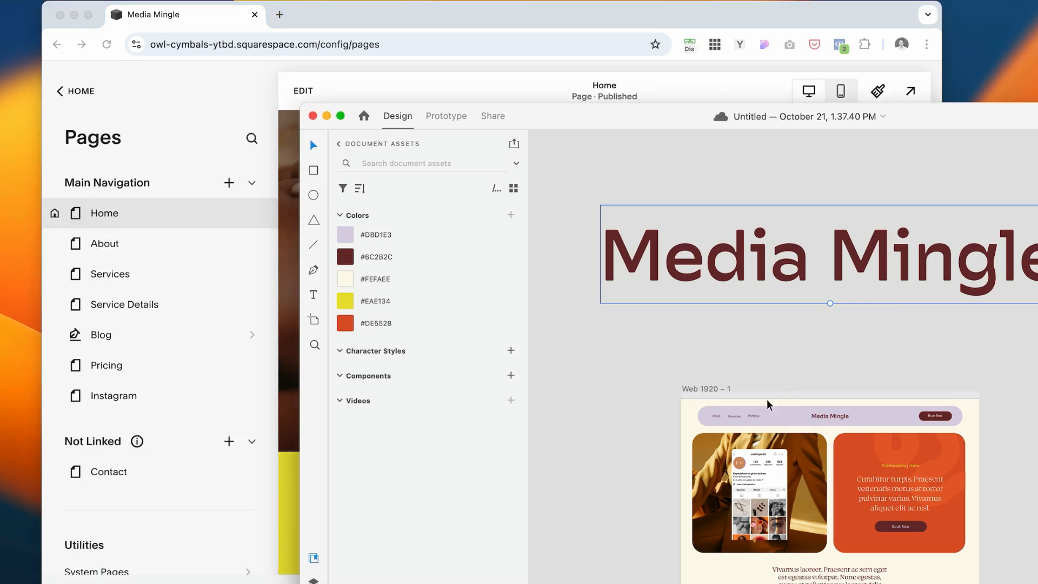
scroll(711, 389, "up", 6)
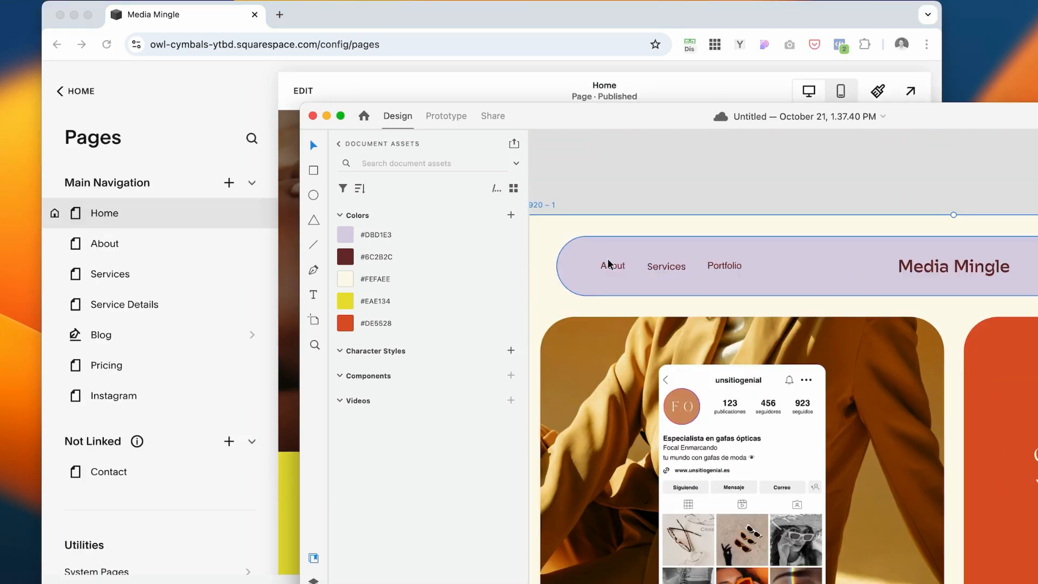
left_click(131, 224)
left_click_drag(167, 258, 152, 216)
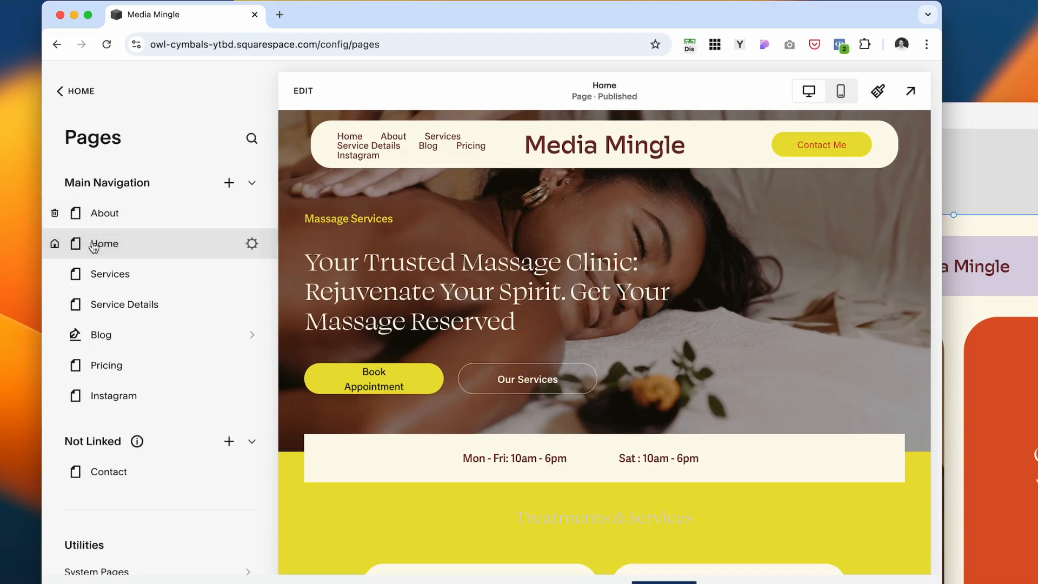
left_click_drag(157, 277, 143, 242)
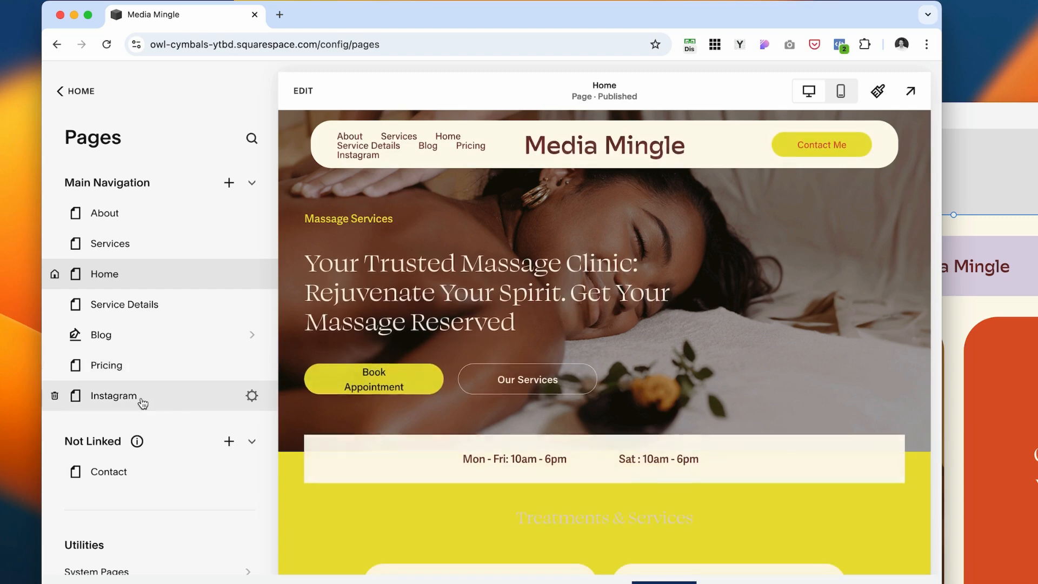
- Move Service Details, Pricing, Home and Instagram to Not Linked, and place Blog between About and Services in the main navigation
left_click_drag(141, 304, 151, 470)
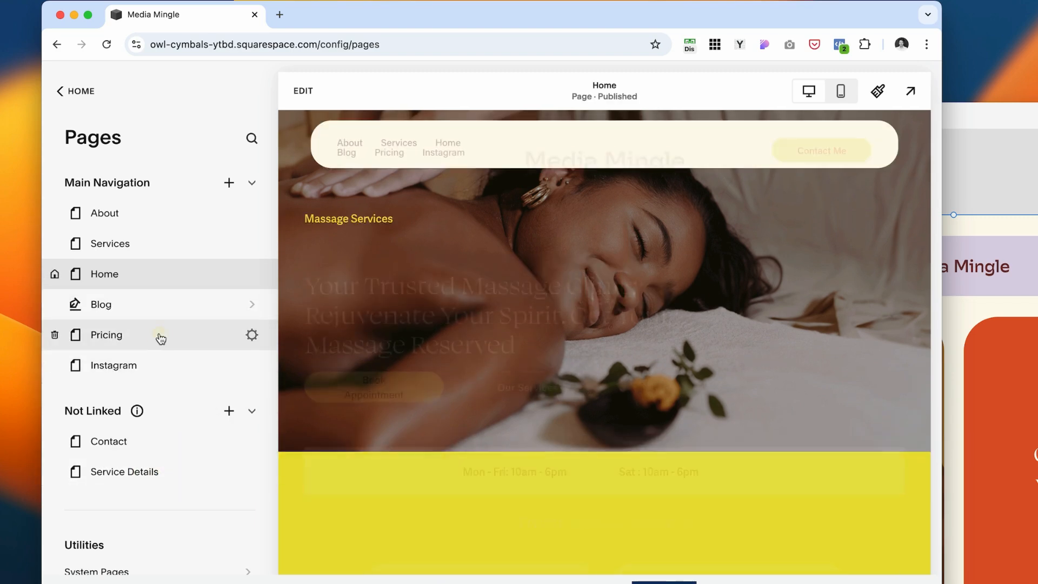
left_click_drag(161, 338, 174, 476)
left_click_drag(216, 290, 142, 244)
left_click_drag(134, 335, 97, 435)
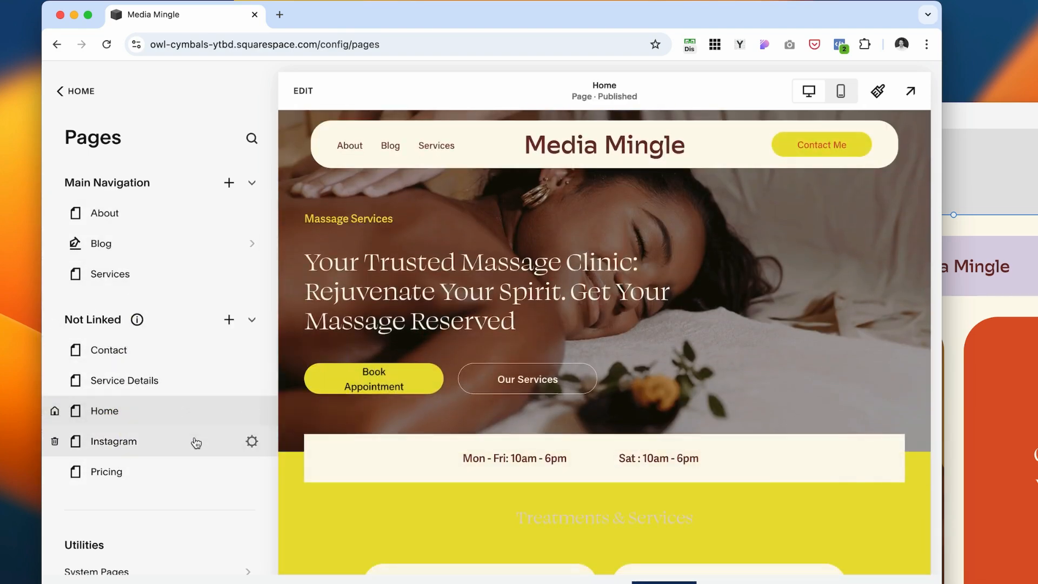
- Set the site header's background color to the palette's light lavender and save the Home page
left_click(910, 91)
left_click(927, 82)
left_click(298, 94)
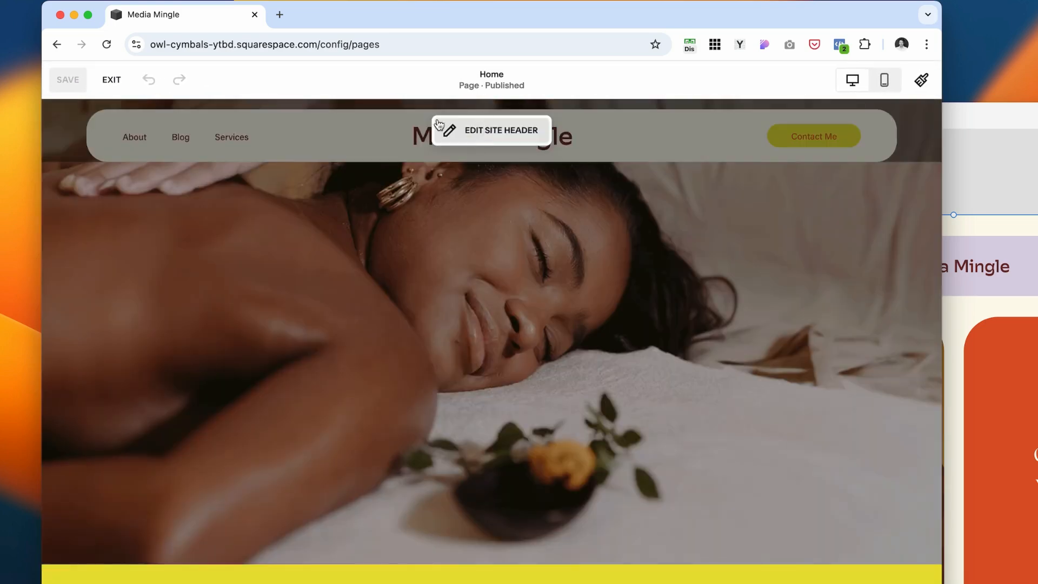
left_click(439, 125)
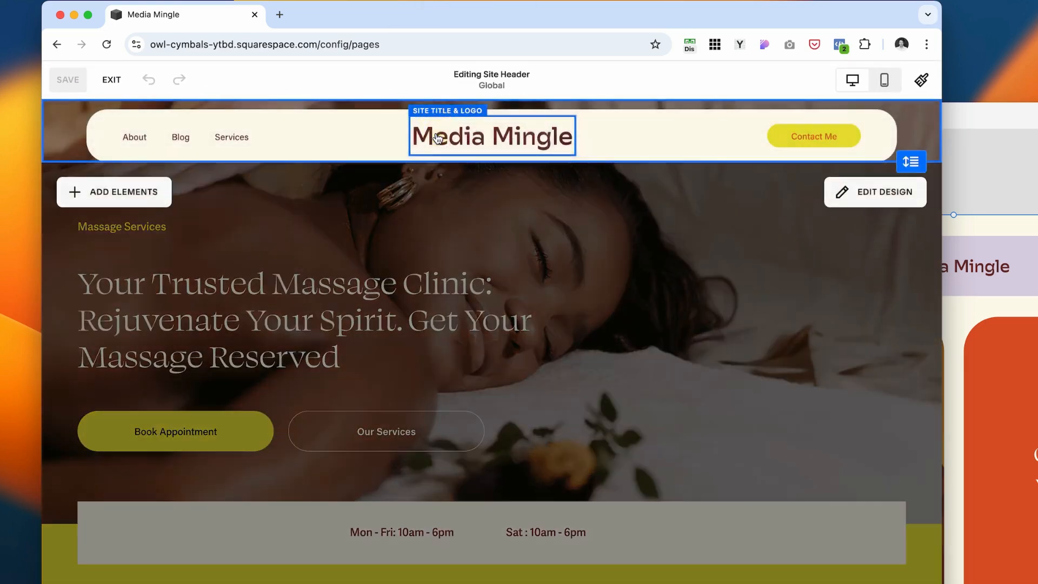
left_click(835, 193)
left_click(778, 200)
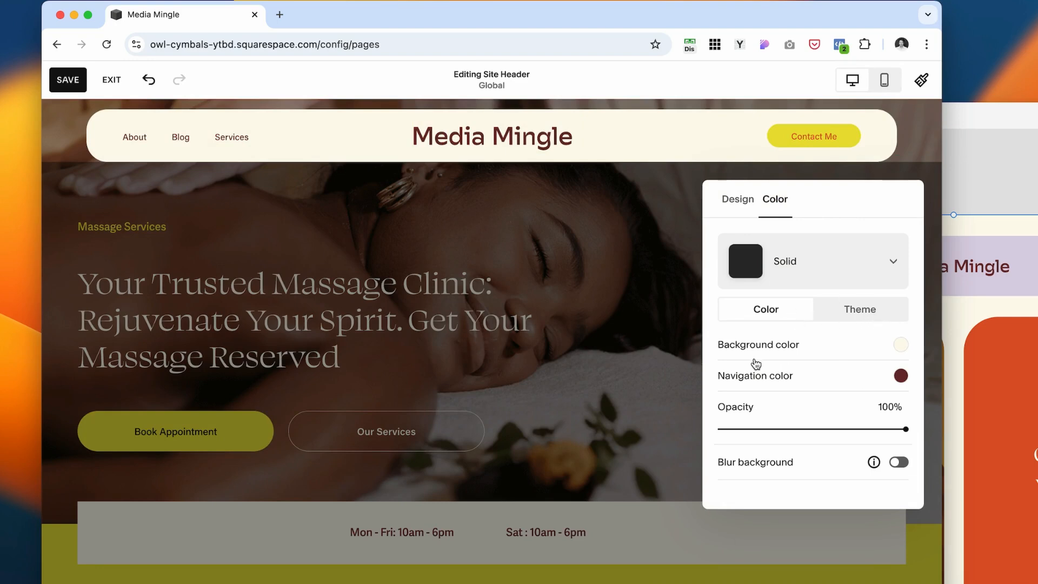
left_click(900, 345)
left_click(829, 314)
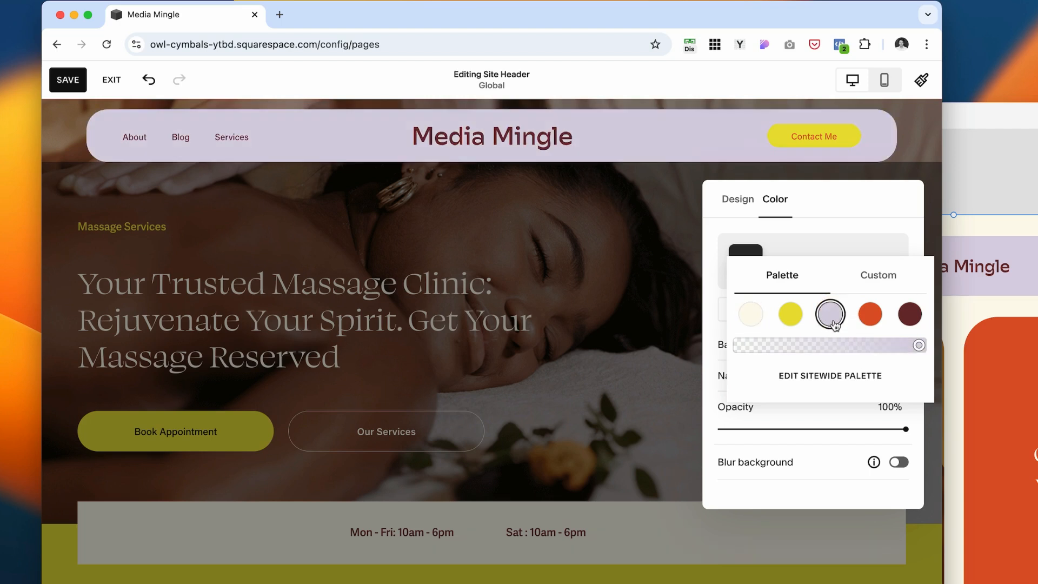
left_click(67, 85)
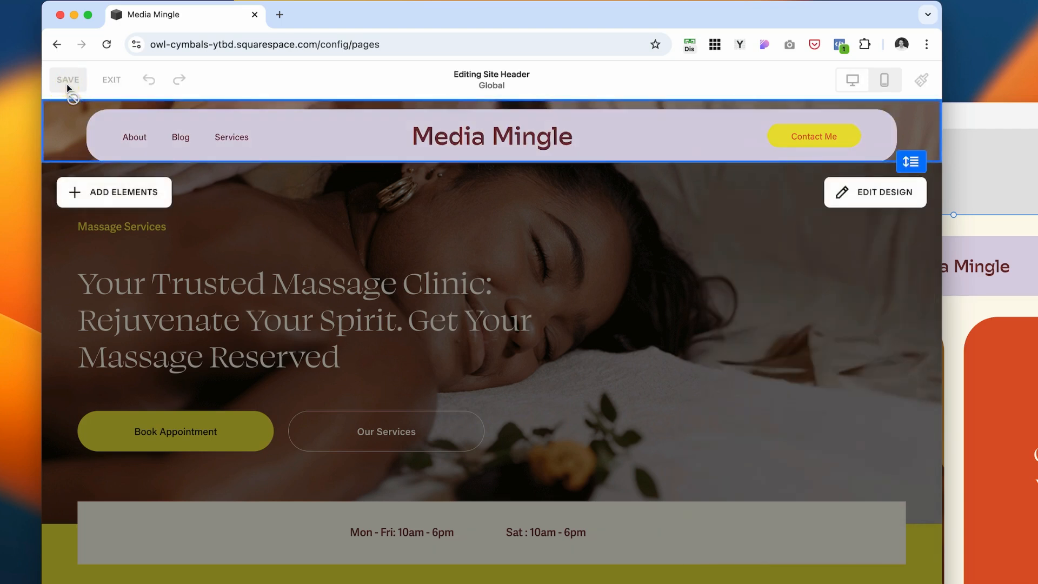
- Add the Contact page's "Where To Find Us" section, which resembles the mockup's hero, to the saved sections and exit the editor
left_click(112, 80)
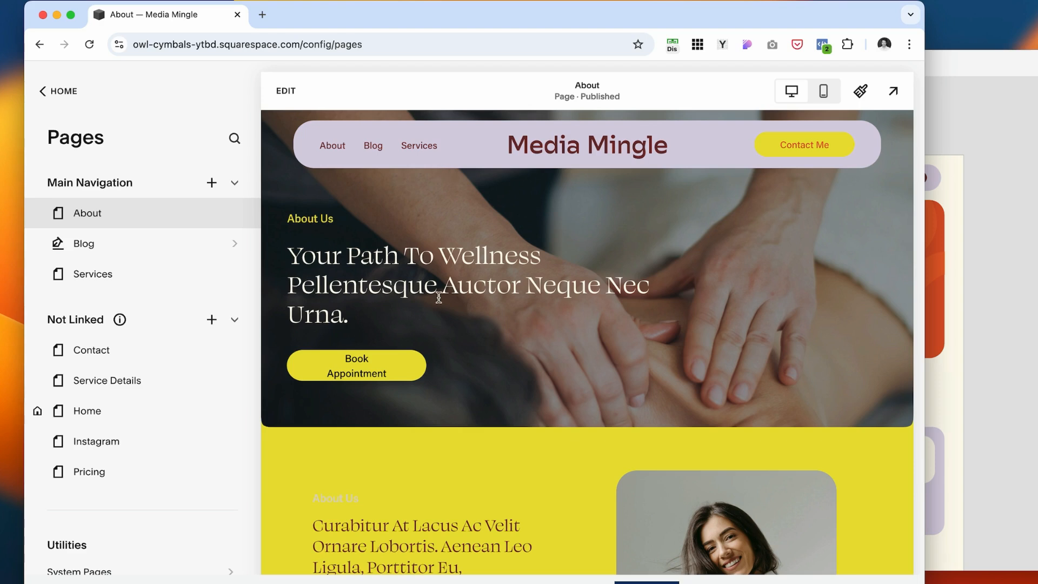
left_click(120, 355)
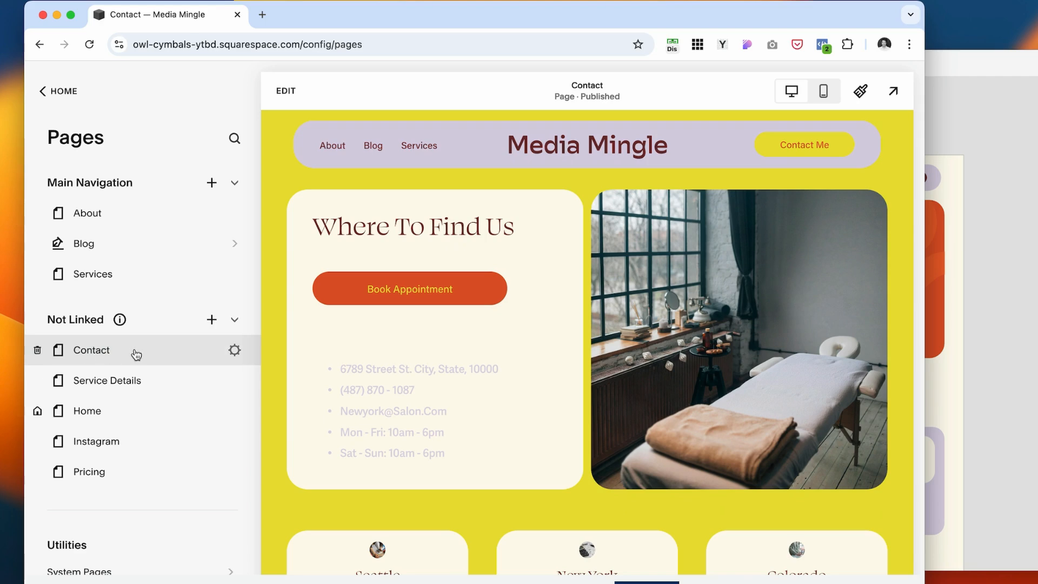
left_click(286, 90)
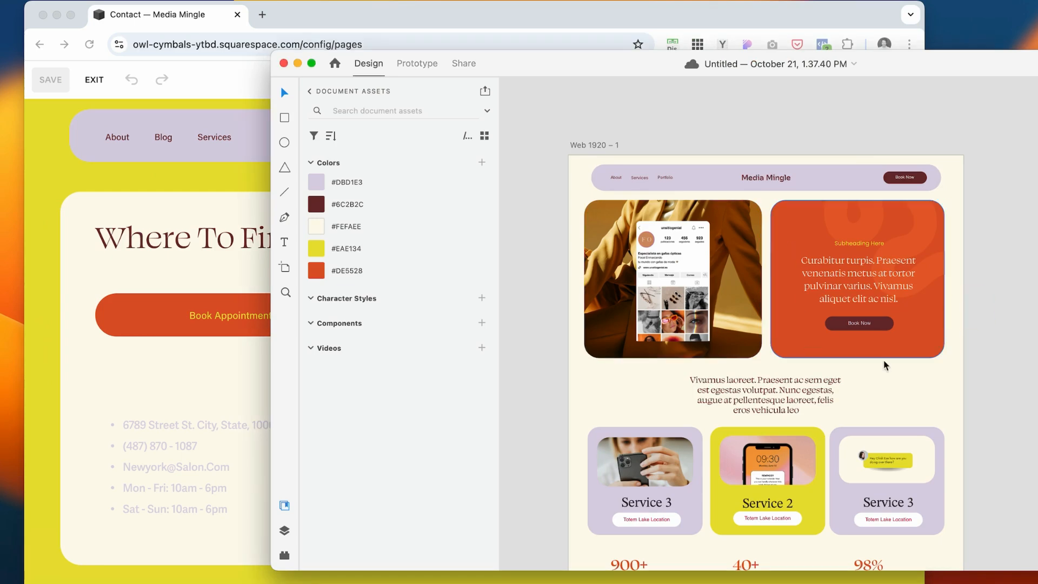
left_click(139, 241)
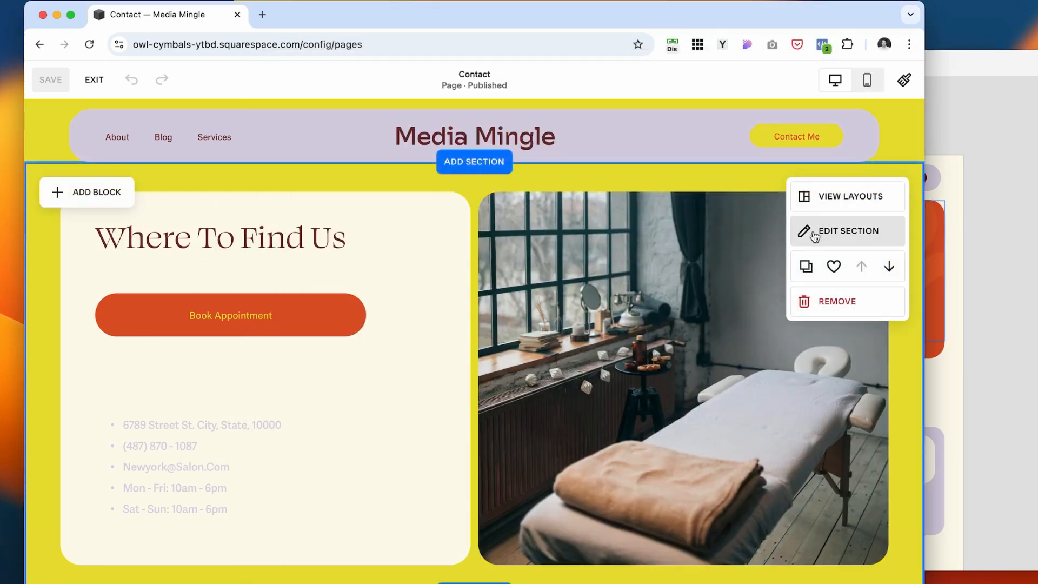
left_click(833, 269)
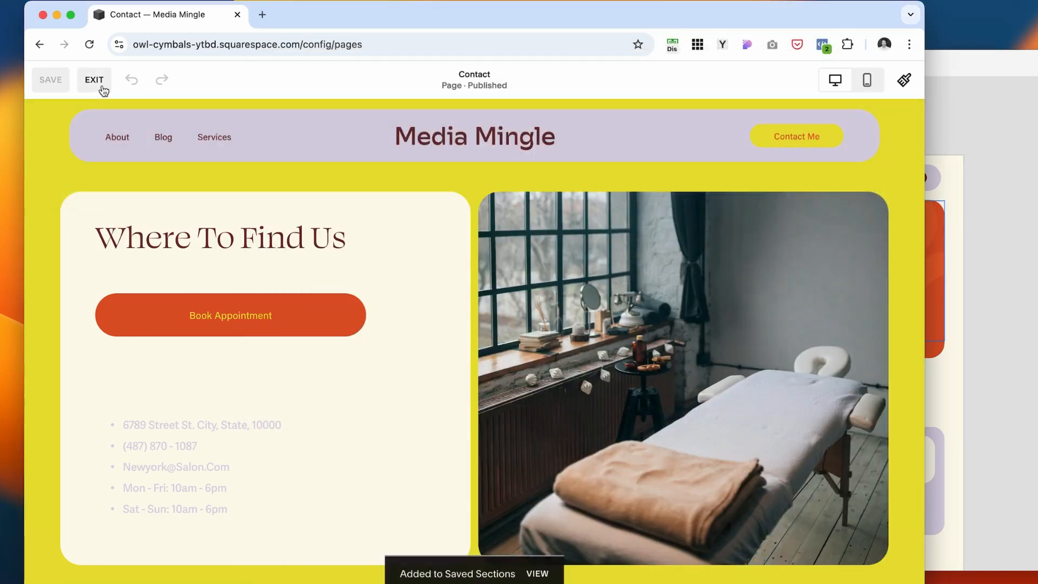
left_click(100, 90)
- Open the Home page for editing and insert the saved "Where To Find Us" section directly above the massage hero
left_click(598, 150)
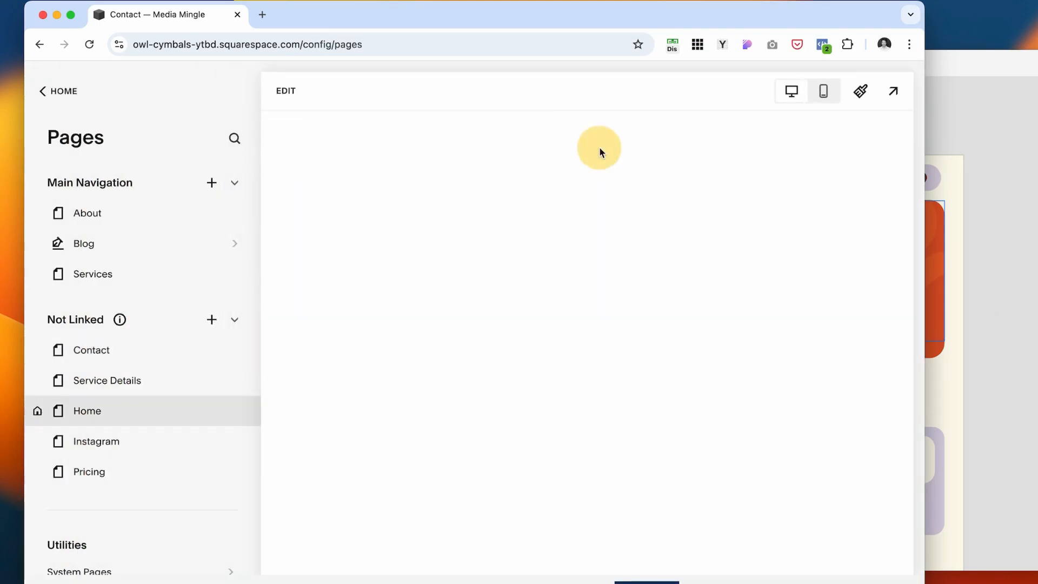
left_click(295, 91)
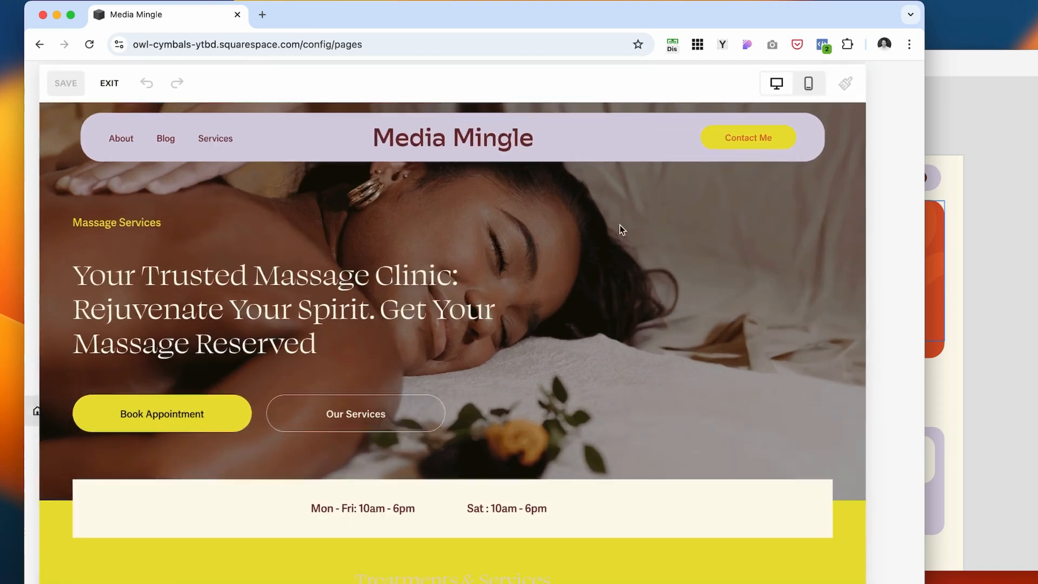
left_click(476, 161)
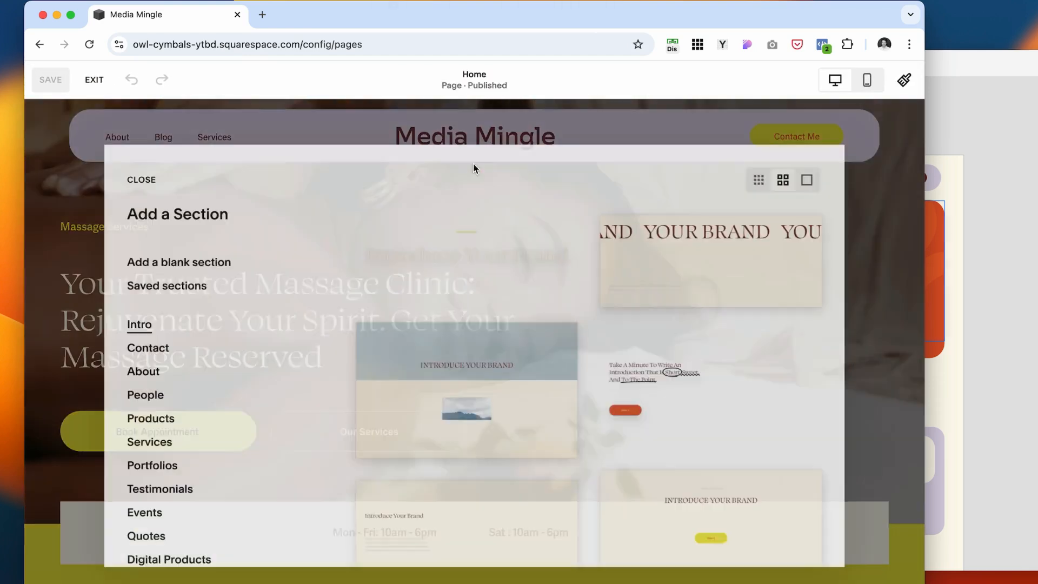
left_click(190, 288)
left_click(497, 255)
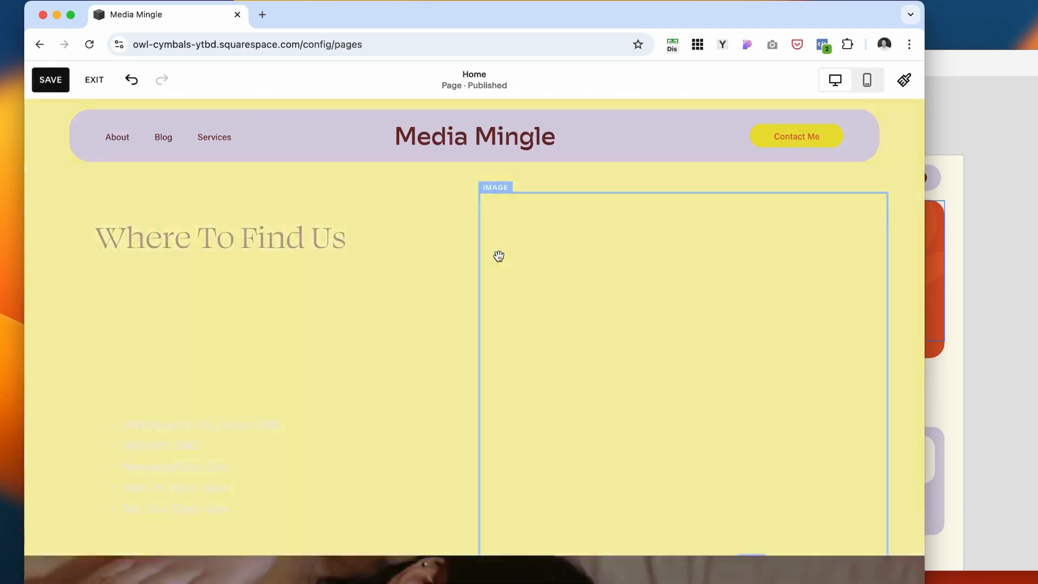
- Apply the Lightest 1 color theme to the new "Where To Find Us" section on the Home page
left_click(811, 227)
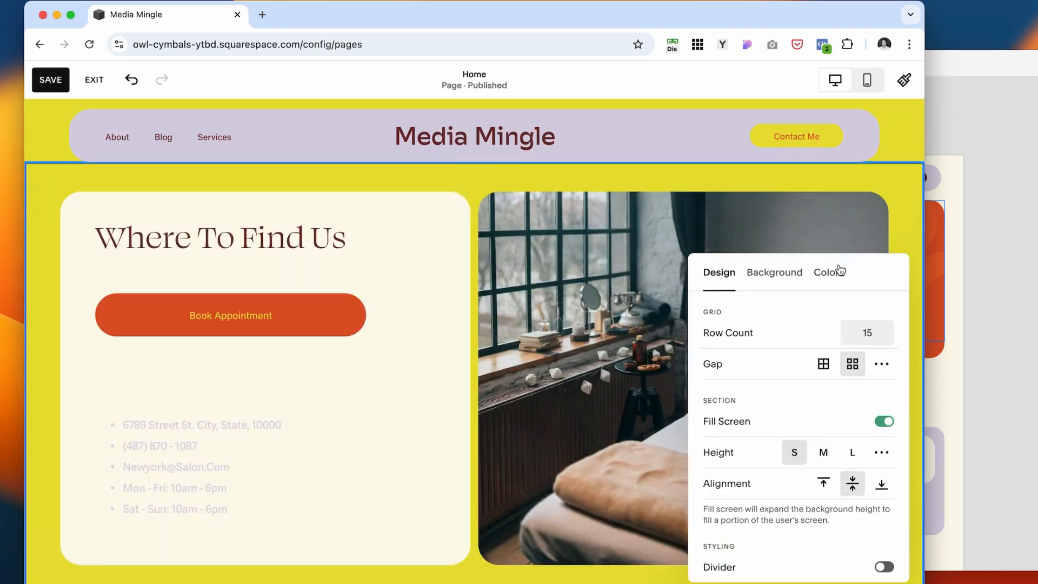
left_click(828, 273)
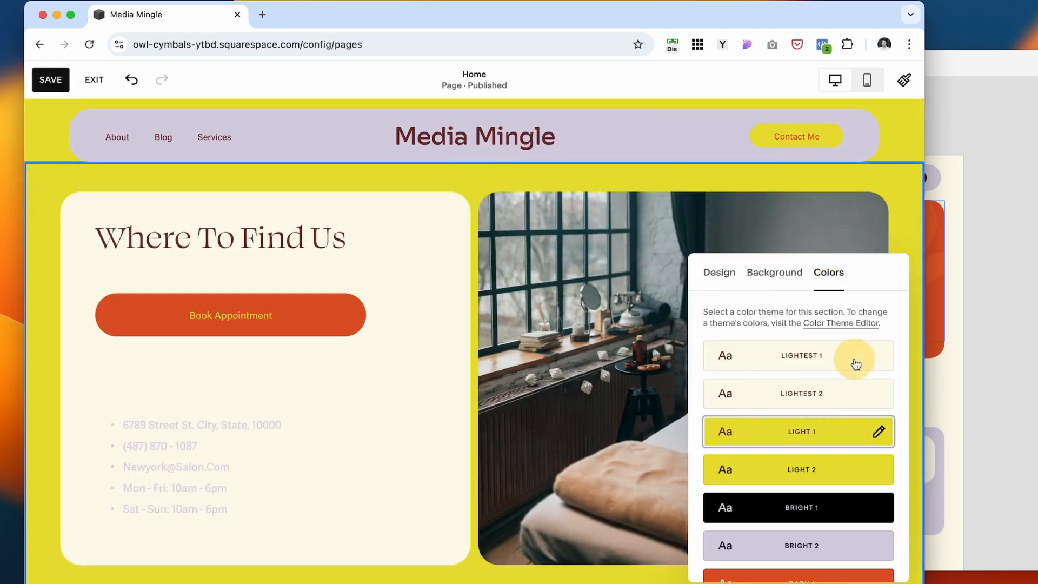
left_click(856, 364)
left_click(432, 178)
left_click(50, 80)
left_click(95, 78)
- Swap the section's halves so the massage-room image sits on the left and the card with its text and button on the right
left_click_drag(795, 280, 378, 582)
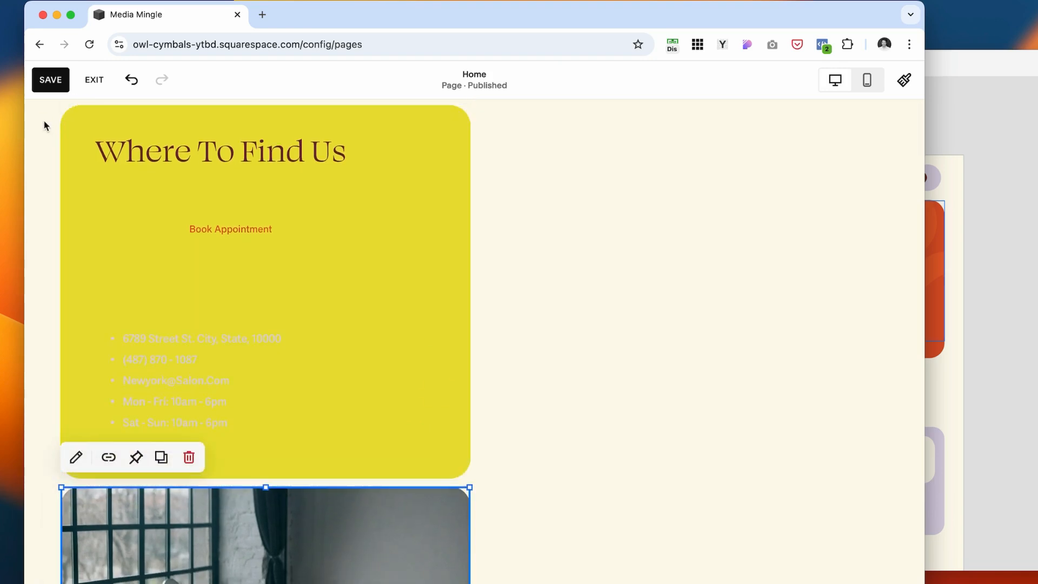
left_click_drag(43, 123, 490, 478)
left_click_drag(296, 339, 715, 348)
scroll(459, 386, "down", 1)
scroll(458, 386, "down", 2)
left_click(417, 558)
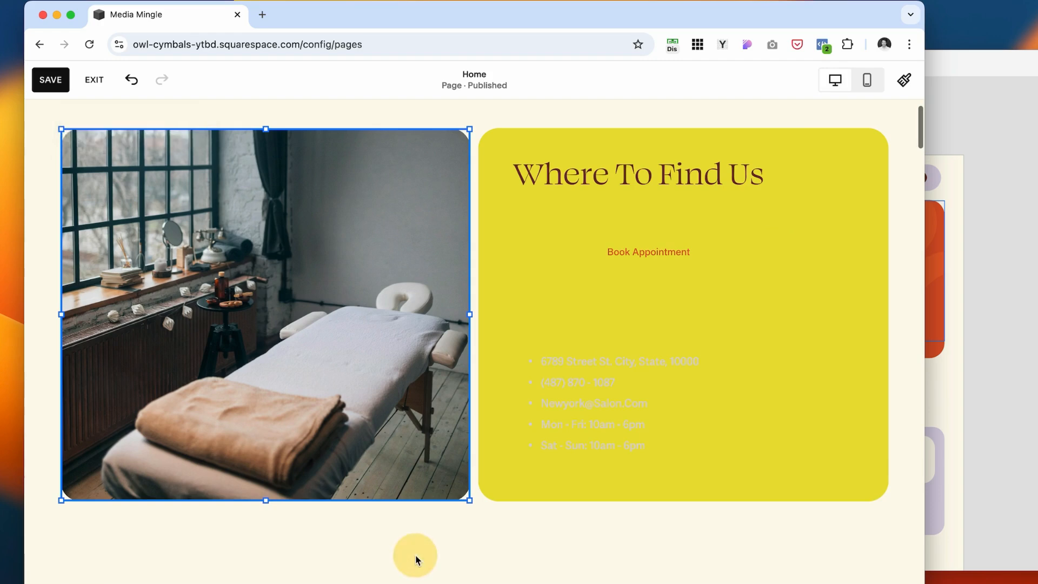
scroll(432, 487, "up", 2)
- Fill the card shape behind "Where To Find Us" with the palette's orange-red
left_click(504, 203)
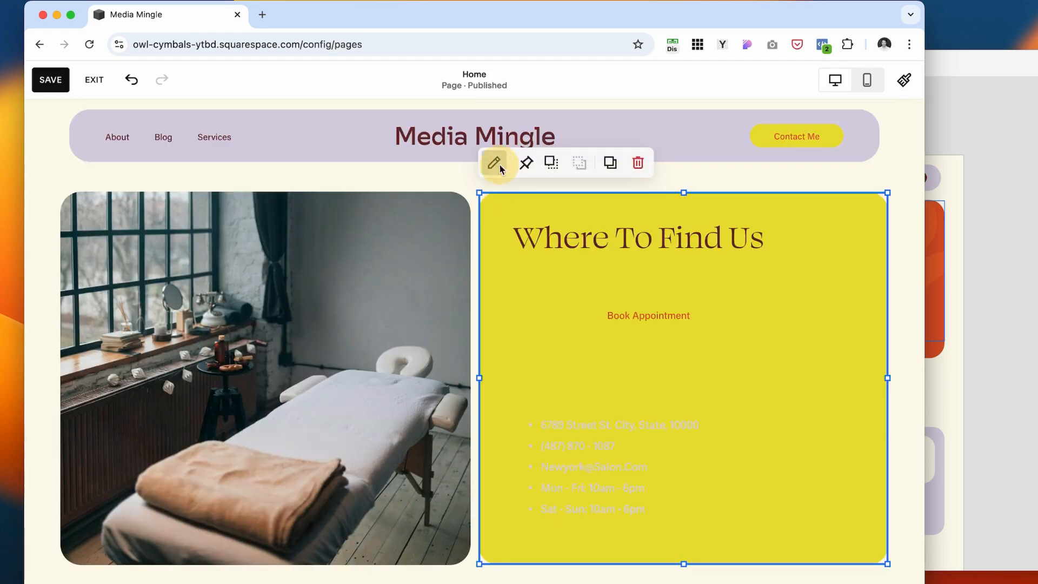
left_click(494, 163)
left_click(838, 464)
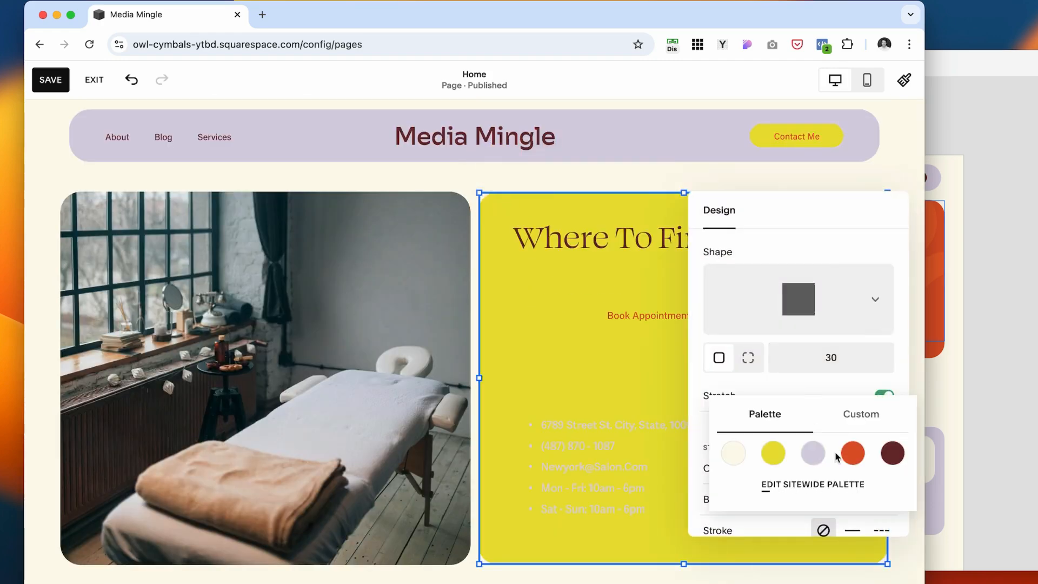
left_click(851, 457)
left_click(334, 185)
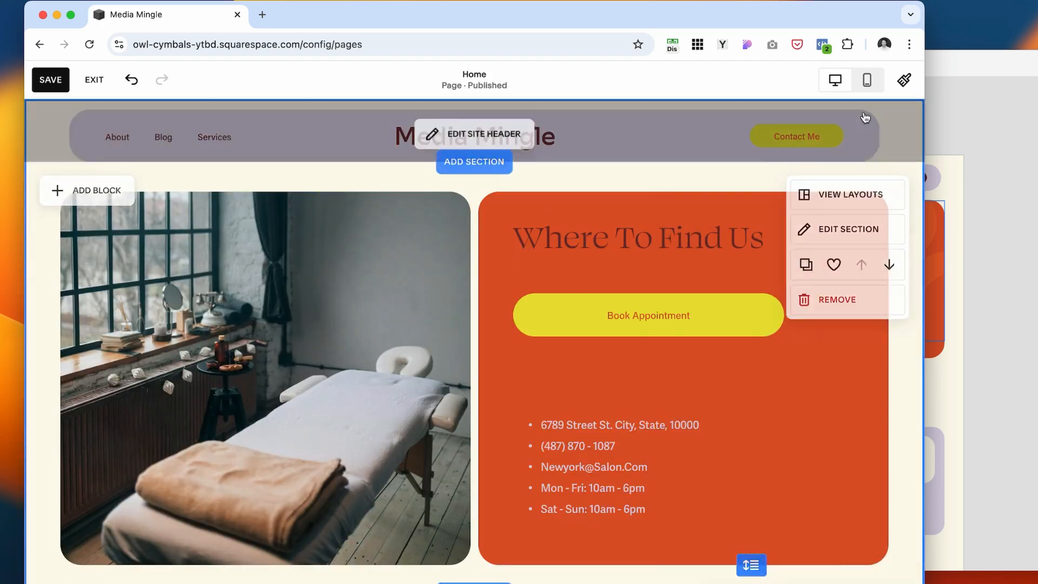
- Check the mockup's hero, set the section's horizontal grid gap to 35, then save the Home page and exit the editor
left_click_drag(847, 10, 723, 9)
left_click(969, 185)
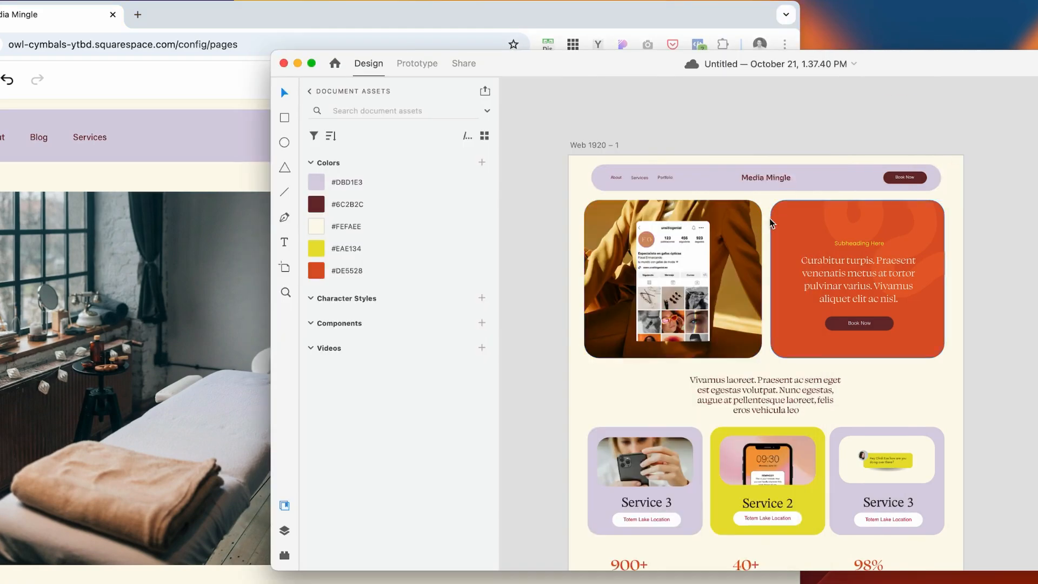
left_click(188, 180)
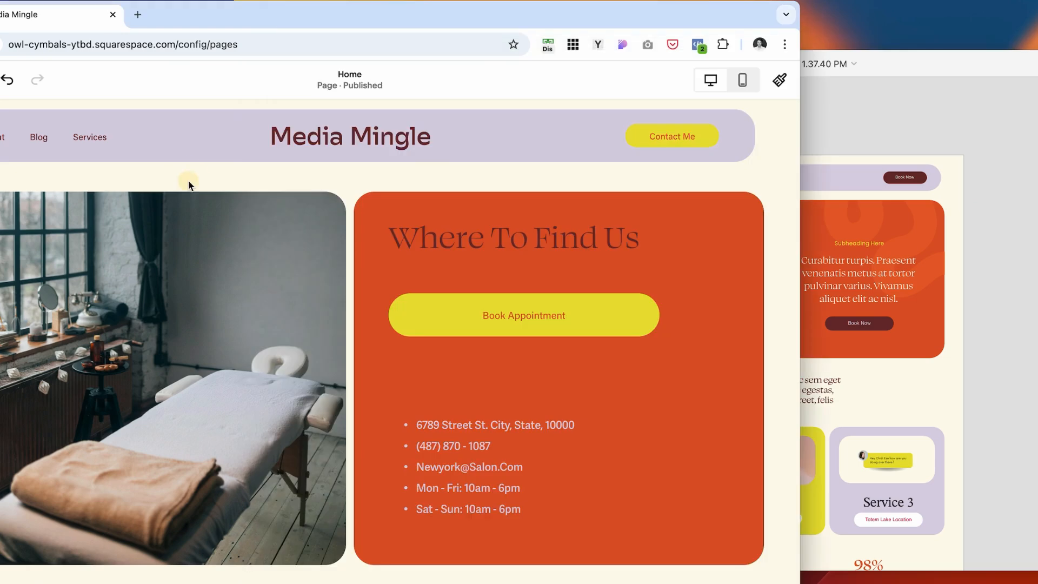
left_click_drag(581, 21, 704, 21)
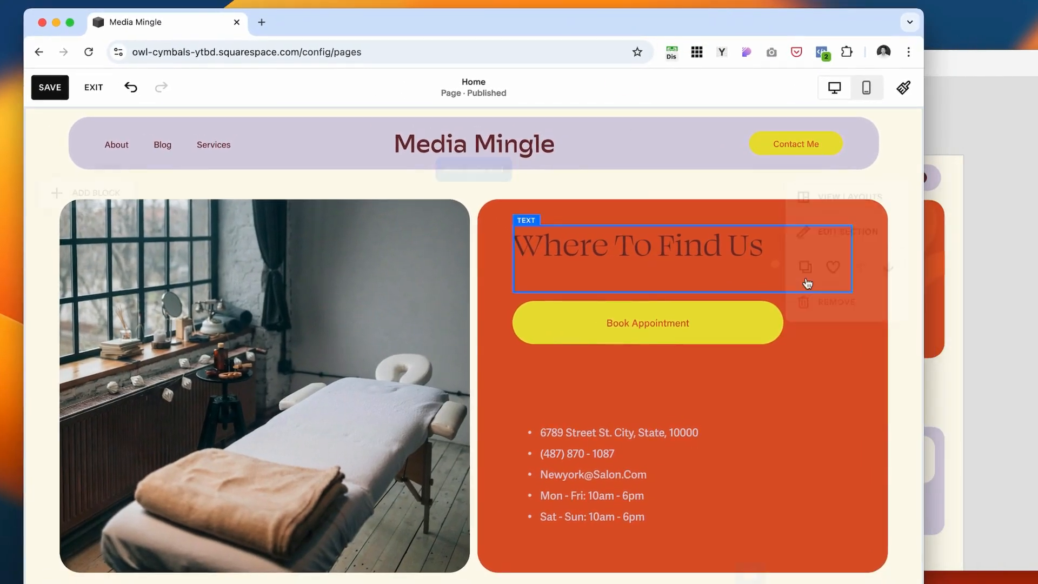
left_click(803, 241)
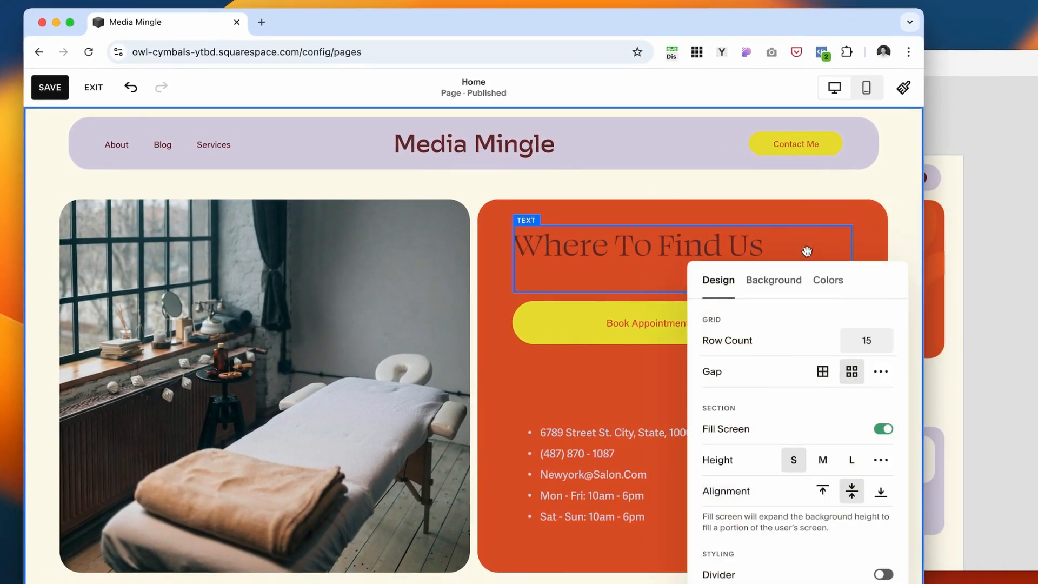
left_click(881, 371)
left_click_drag(759, 372, 822, 371)
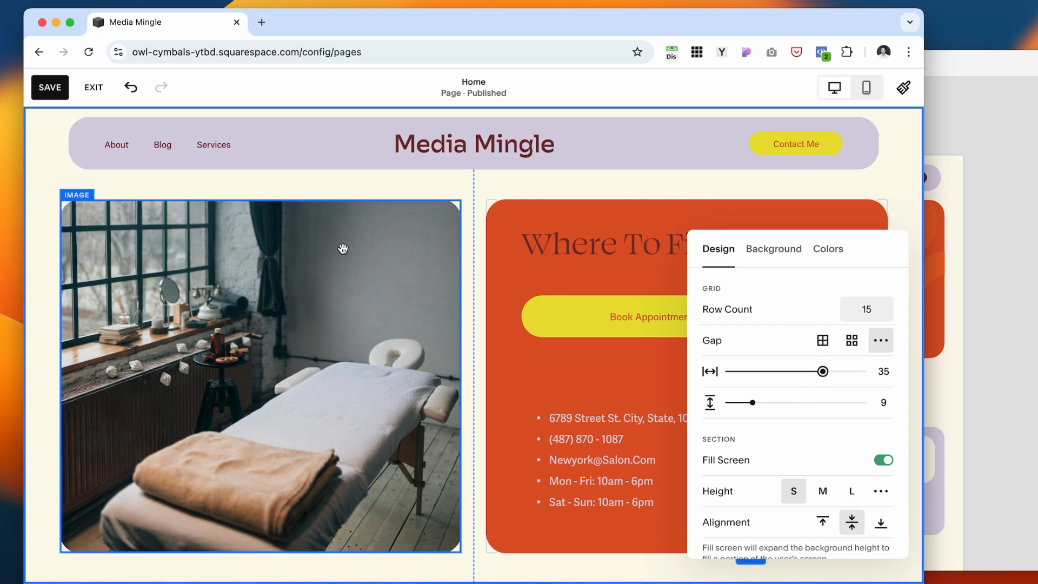
left_click(297, 194)
left_click(52, 87)
left_click(95, 88)
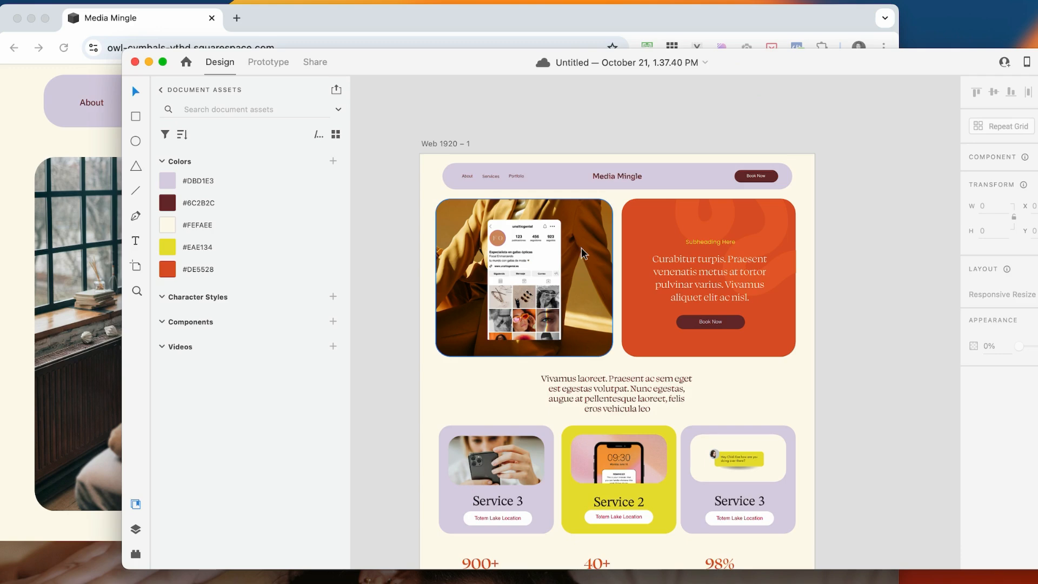
- Switch to Adobe XD and place a square-cornered duplicate of the hero's jacket photo on the empty canvas above the artboard
left_click(582, 248)
key("super+d")
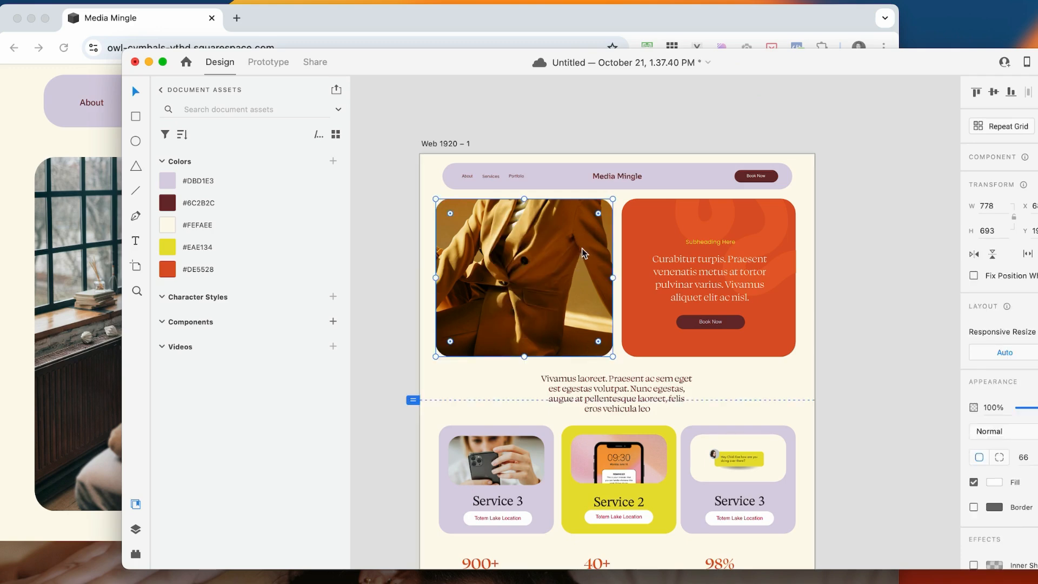
right_click(579, 247)
left_click(756, 213)
left_click_drag(584, 238, 887, 110)
scroll(887, 109, "up", 8)
scroll(886, 110, "right", 6)
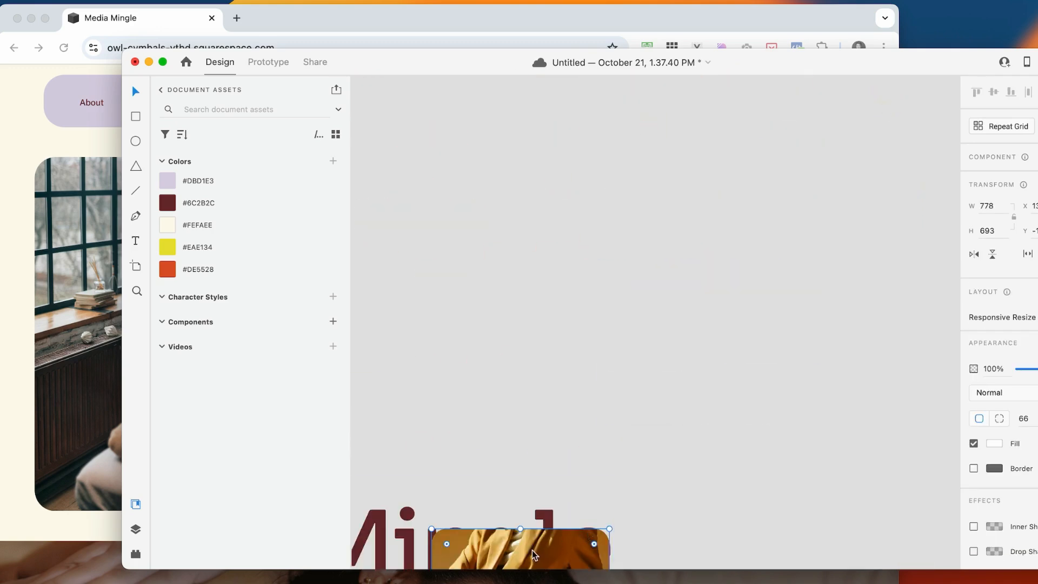
left_click_drag(534, 555, 498, 162)
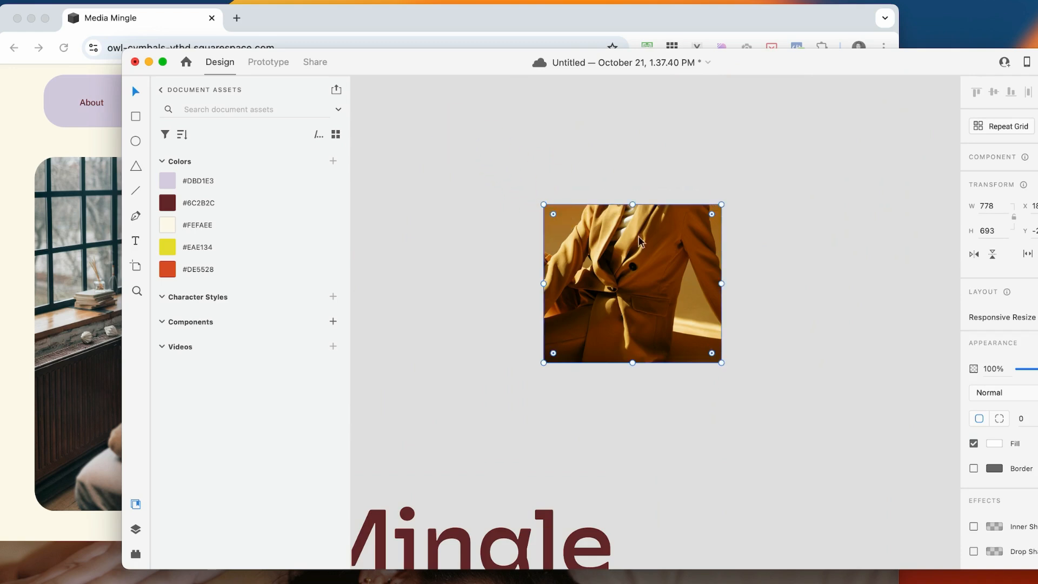
- Check the image area on the live site and enlarge the duplicated jacket photo to about 1836 by 1635
left_click(92, 209)
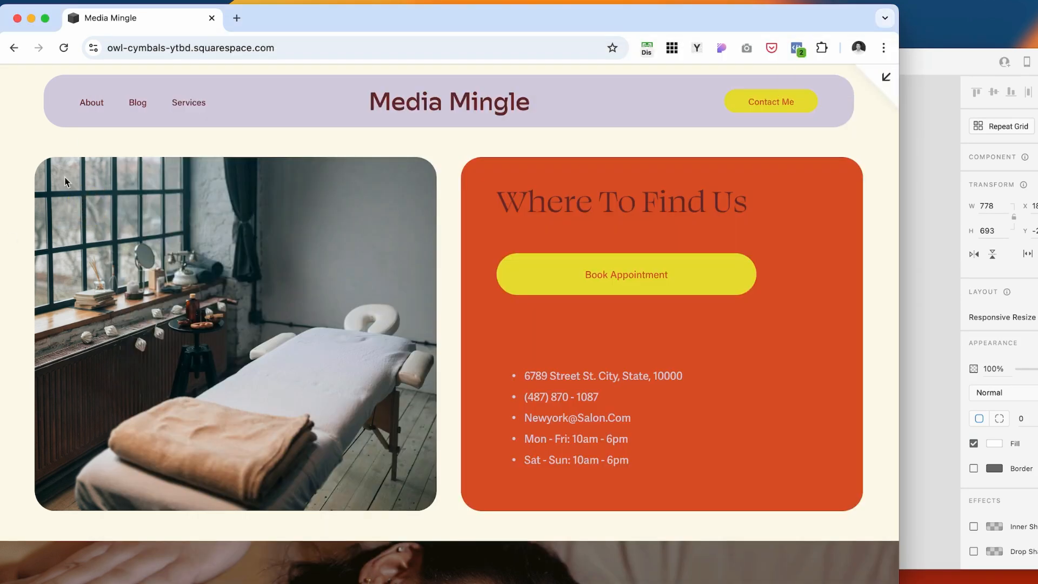
left_click(926, 209)
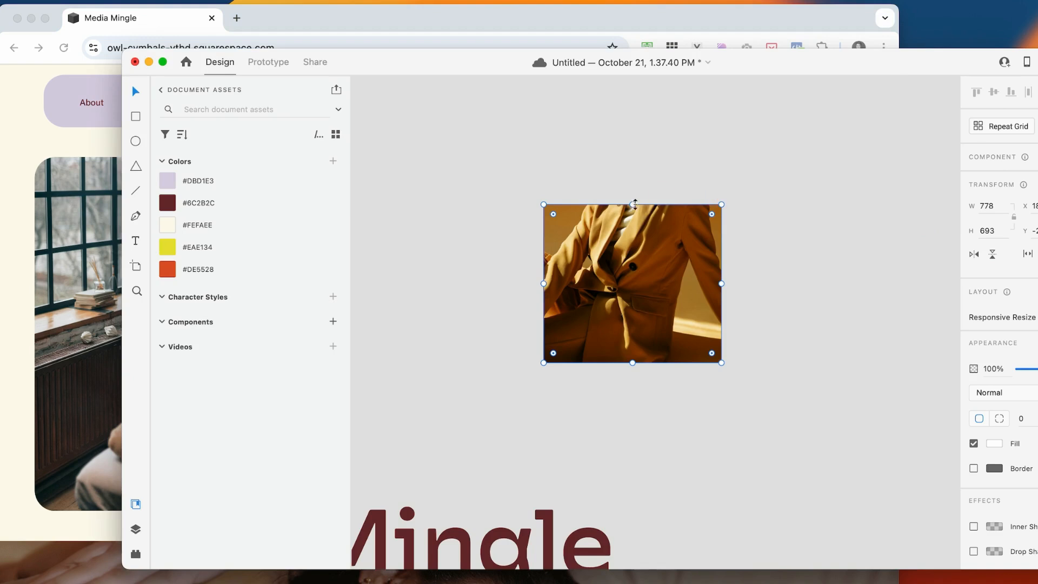
left_click_drag(722, 205, 843, 92)
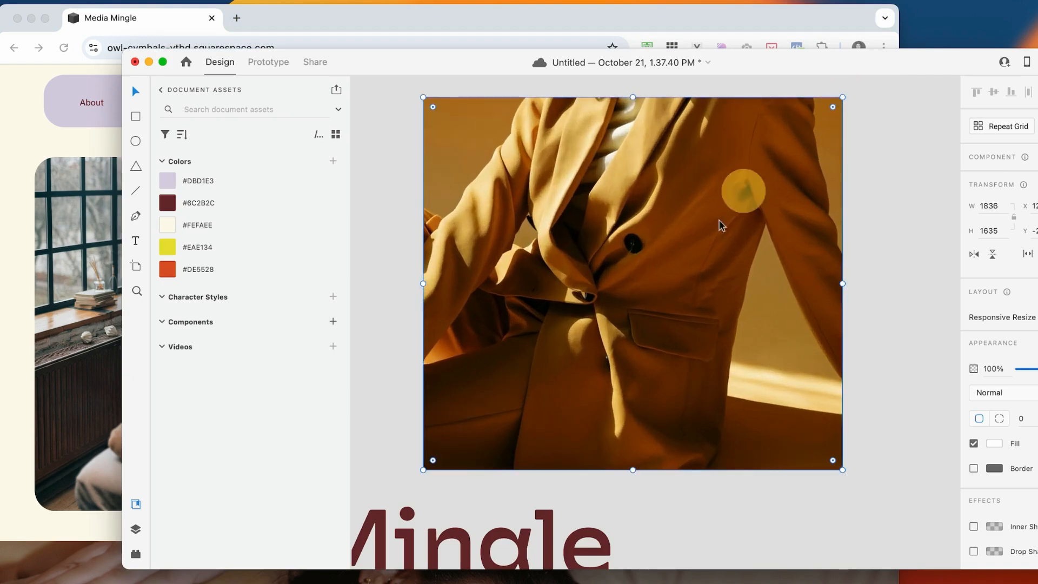
left_click_drag(699, 248, 676, 220)
- Square the corners of the copied orange pattern card beside the enlarged jacket photo
scroll(867, 306, "down", 5)
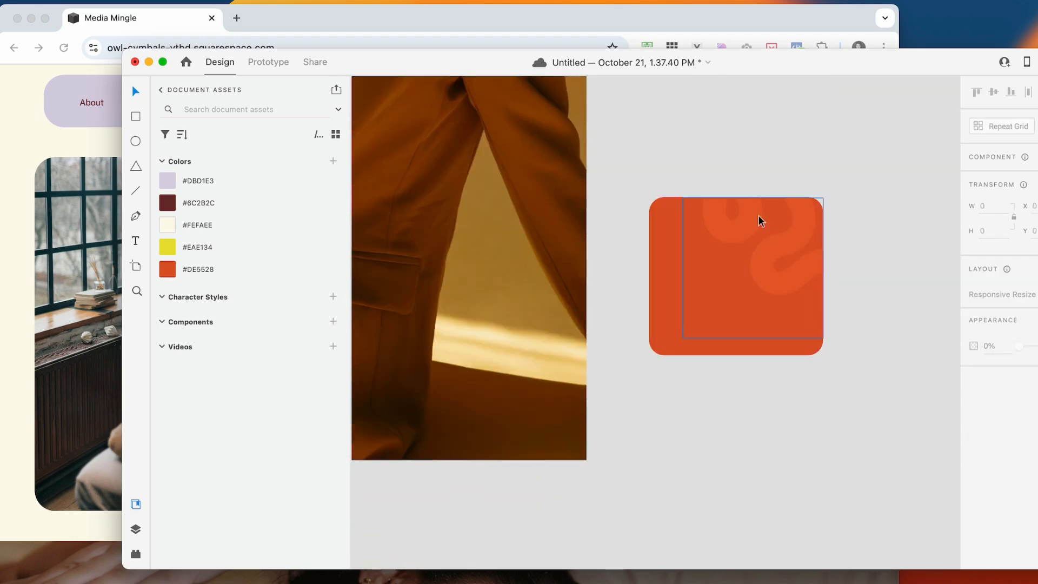
left_click(760, 220)
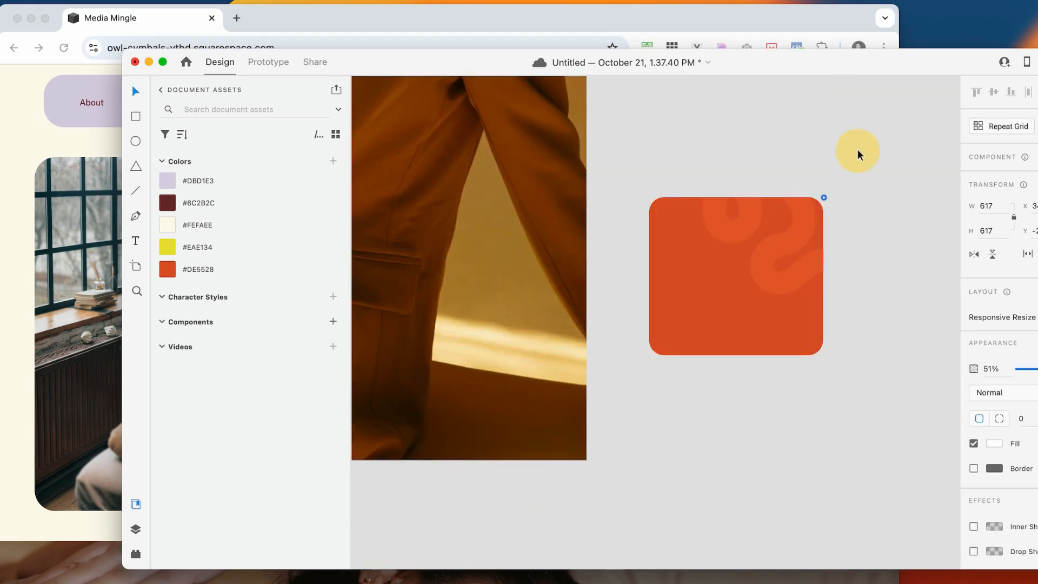
left_click(667, 334)
left_click_drag(665, 340, 580, 397)
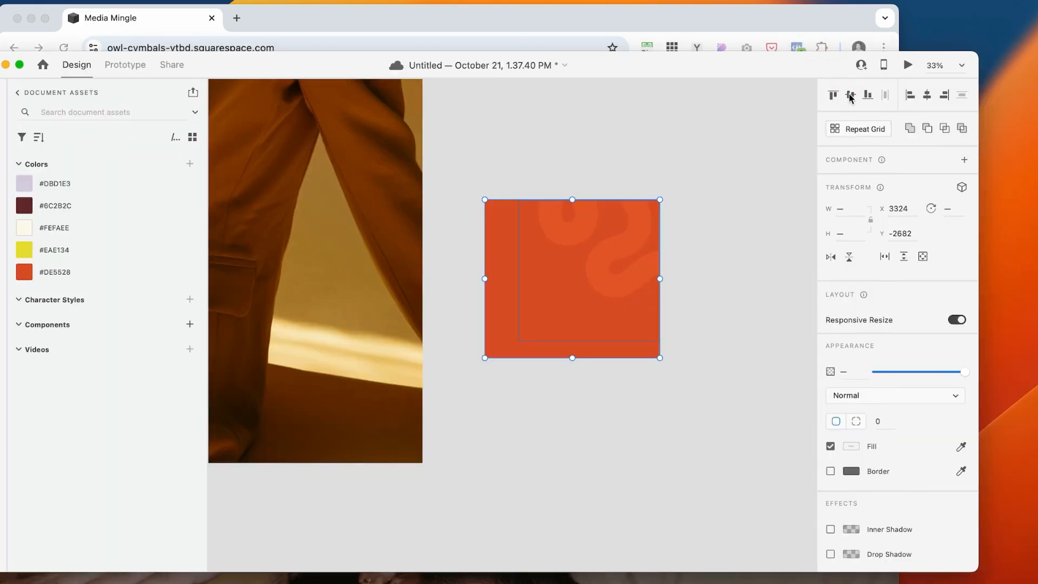
- Align the orange card's background and squiggle pattern along their right edges and group them
left_click(945, 97)
left_click_drag(685, 182, 493, 357)
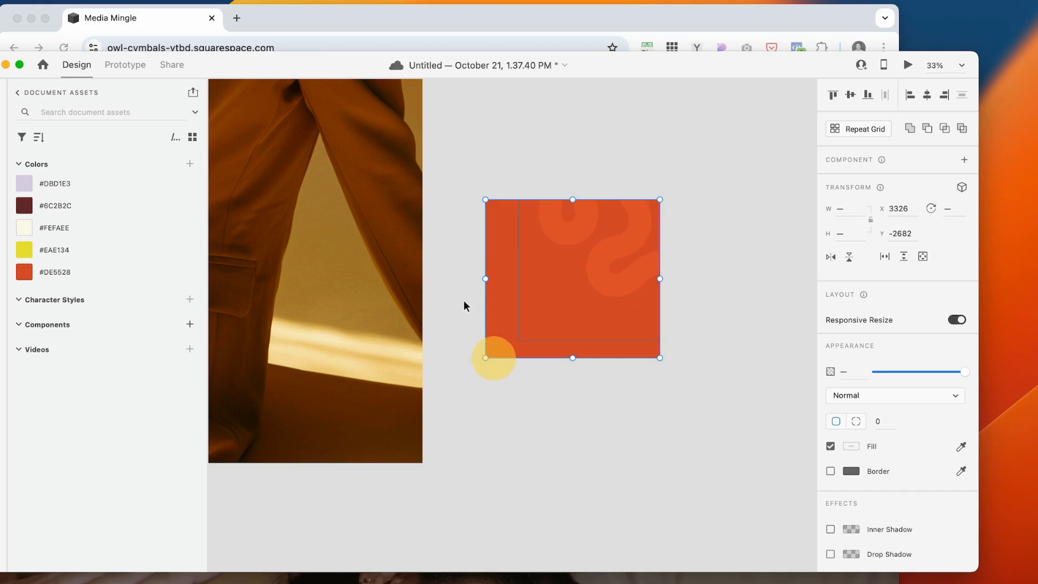
left_click(128, 1)
left_click(716, 279)
key("super+g")
- Move the grouped orange card over the jacket photo and enlarge it to about the photo's size
scroll(503, 260, "down", 3)
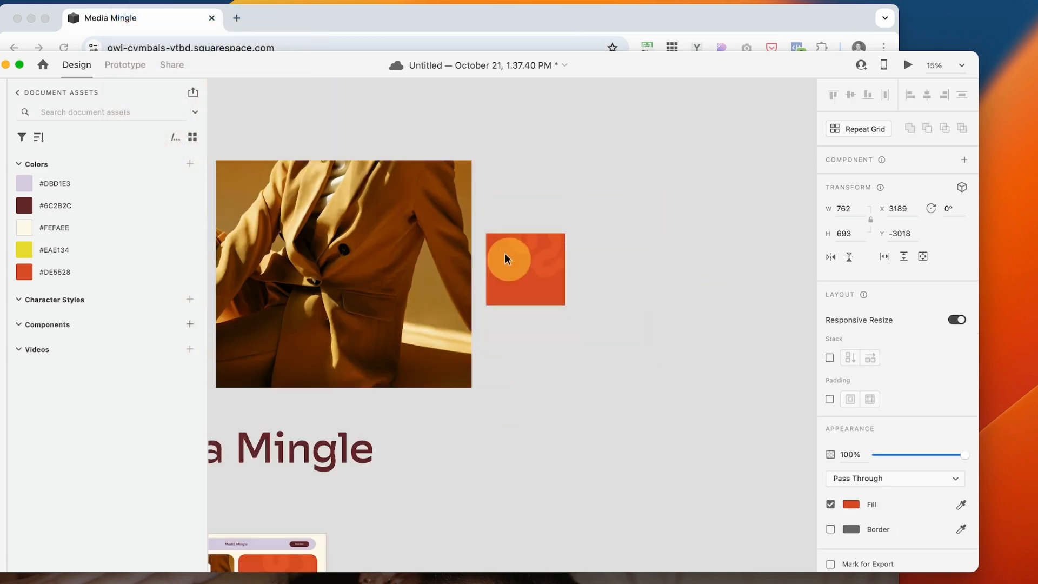
left_click_drag(505, 259, 422, 197)
left_click_drag(393, 232, 318, 360)
scroll(500, 272, "left", 1)
scroll(500, 272, "left", 3)
left_click_drag(626, 187, 529, 254)
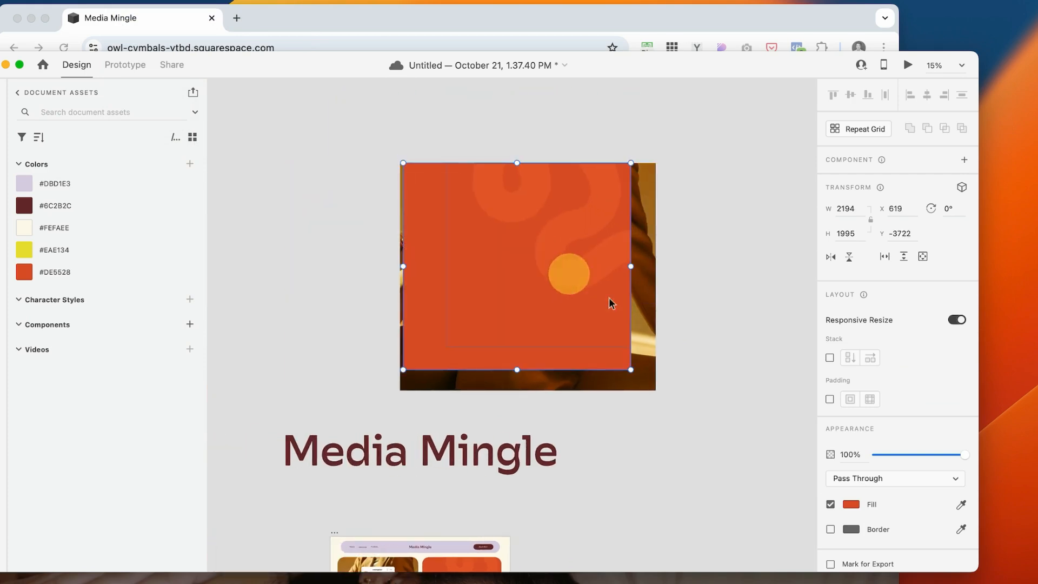
left_click_drag(628, 369, 658, 396)
- Place the enlarged orange card to the right of the jacket photo and select both pieces
left_click_drag(570, 333, 763, 317)
scroll(763, 318, "right", 1)
left_click_drag(625, 248, 702, 257)
scroll(704, 260, "right", 3)
scroll(704, 261, "up", 2)
left_click_drag(284, 146, 856, 426)
left_click_drag(561, 295, 563, 286)
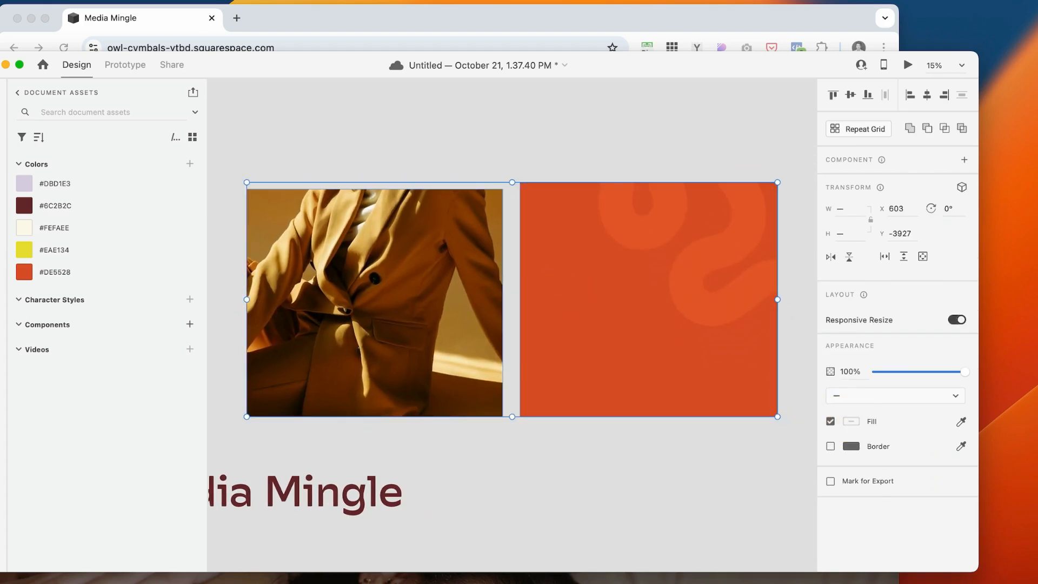
- Export the selected jacket photo and orange pattern card as separate PNG files to the Bentobox folder
left_click(139, 0)
mouse_move(68, 0)
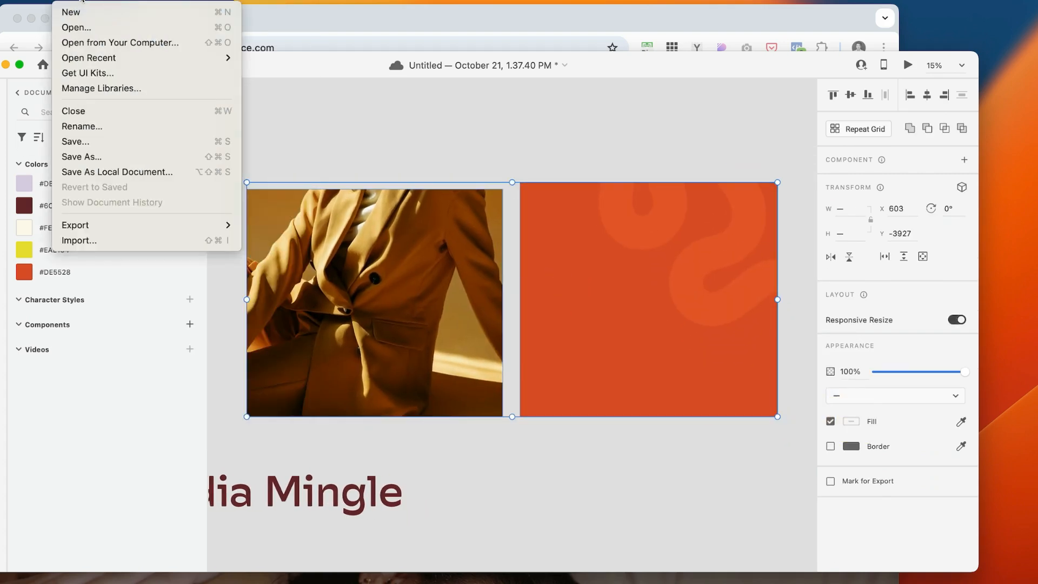
mouse_move(135, 232)
left_click(275, 240)
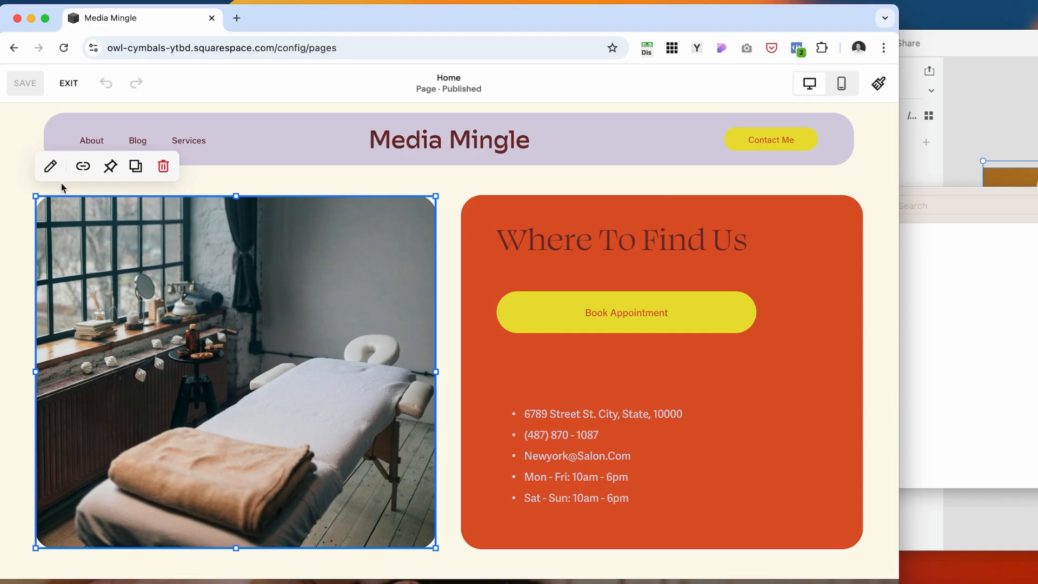
- In the Squarespace page editor, replace the massage-table picture in the image block with the exported jacket photo
left_click(61, 174)
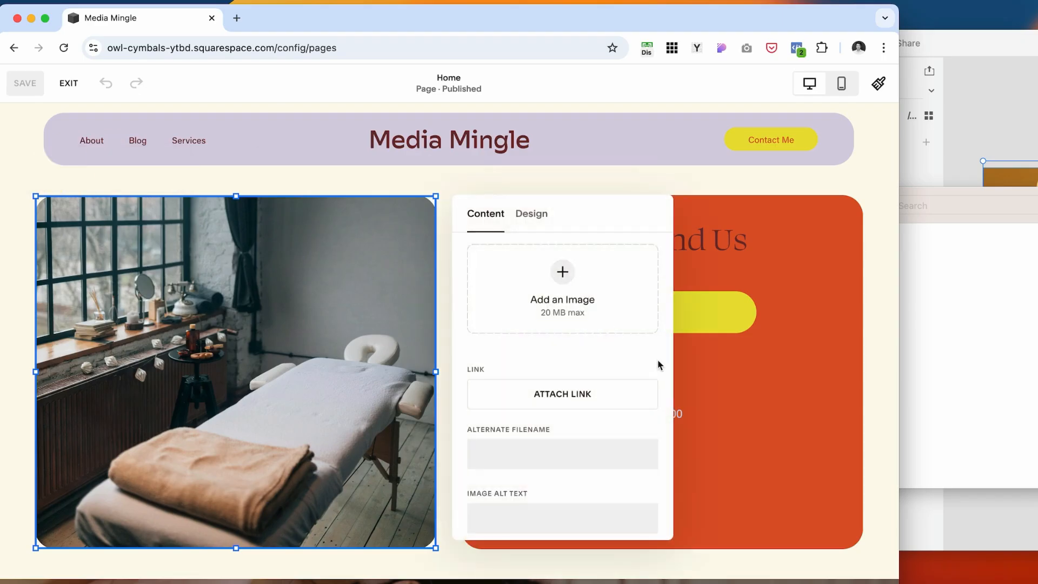
left_click(642, 313)
left_click_drag(823, 18, 776, 32)
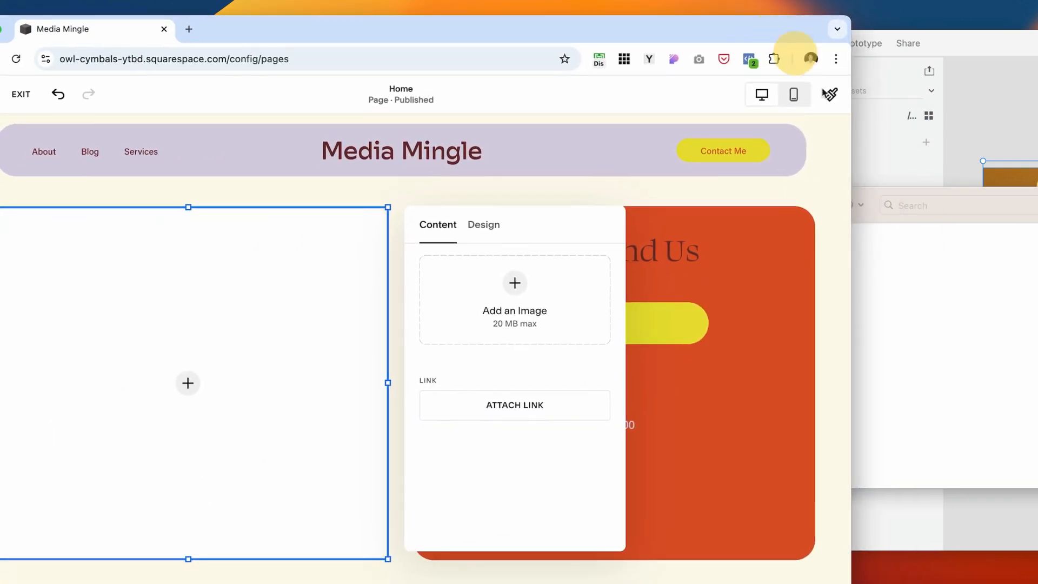
left_click(622, 226)
left_click_drag(701, 265, 316, 293)
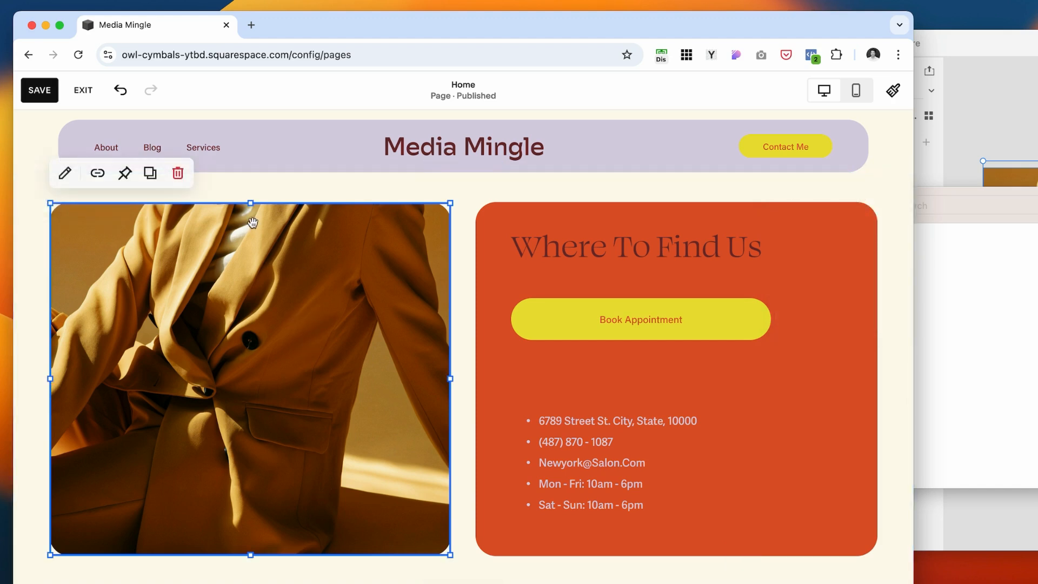
- Duplicate the jacket image block over the orange card, replace the copy's picture with Group 6.png and save the page
left_click(150, 174)
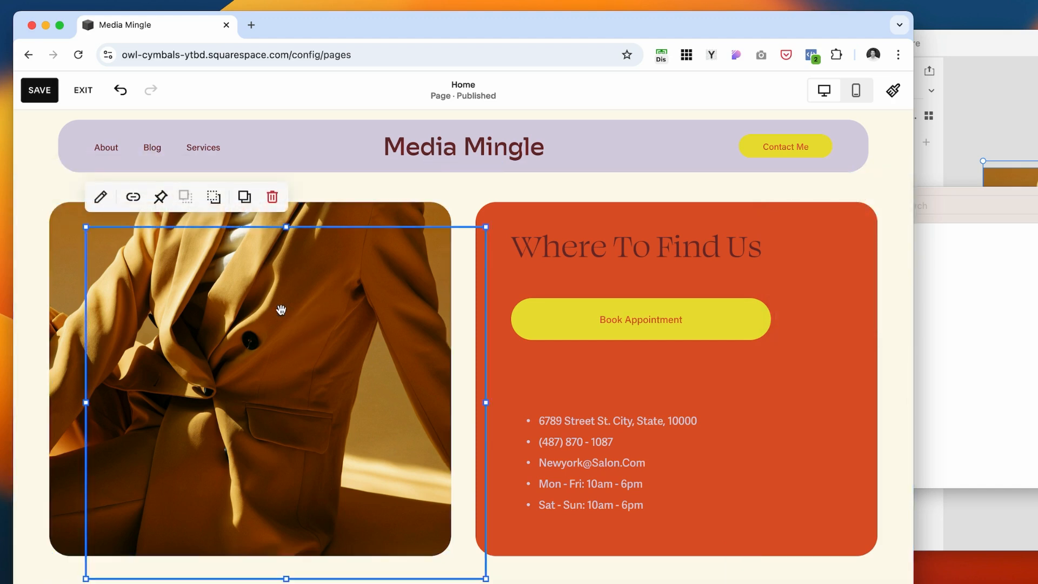
left_click_drag(465, 230, 855, 220)
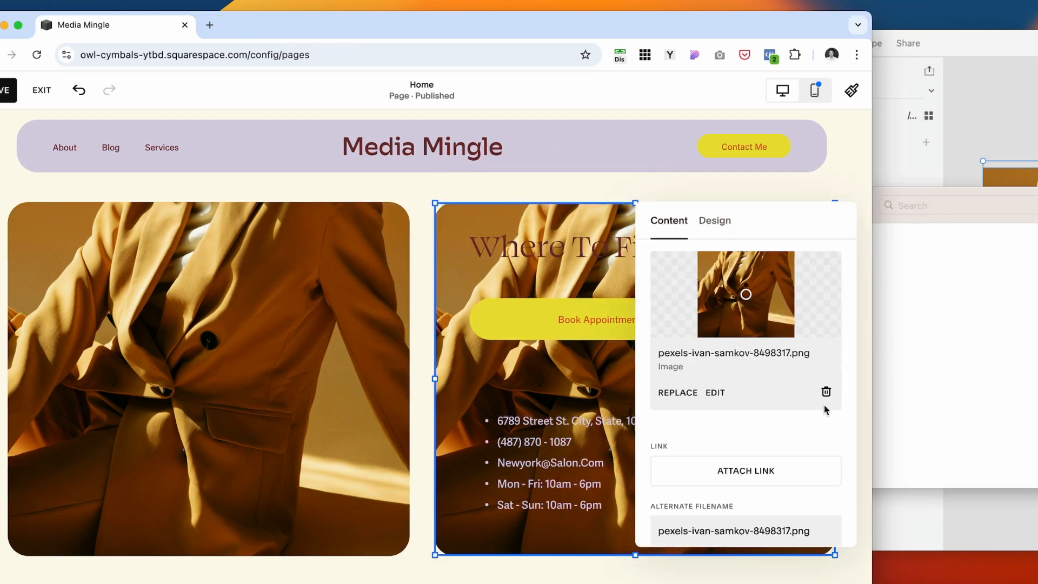
left_click(828, 393)
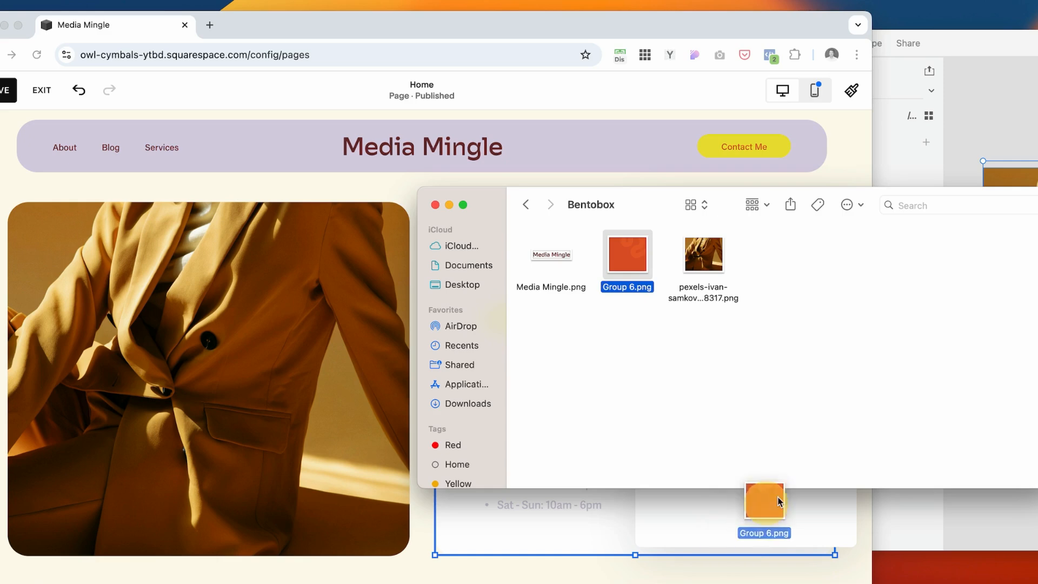
left_click_drag(771, 497, 558, 528)
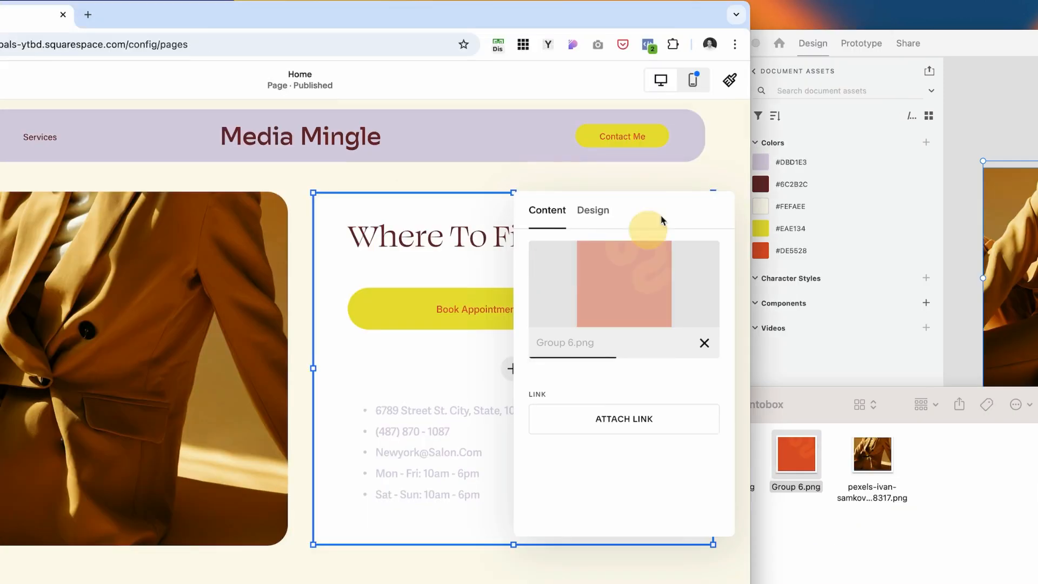
left_click_drag(503, 21, 688, 22)
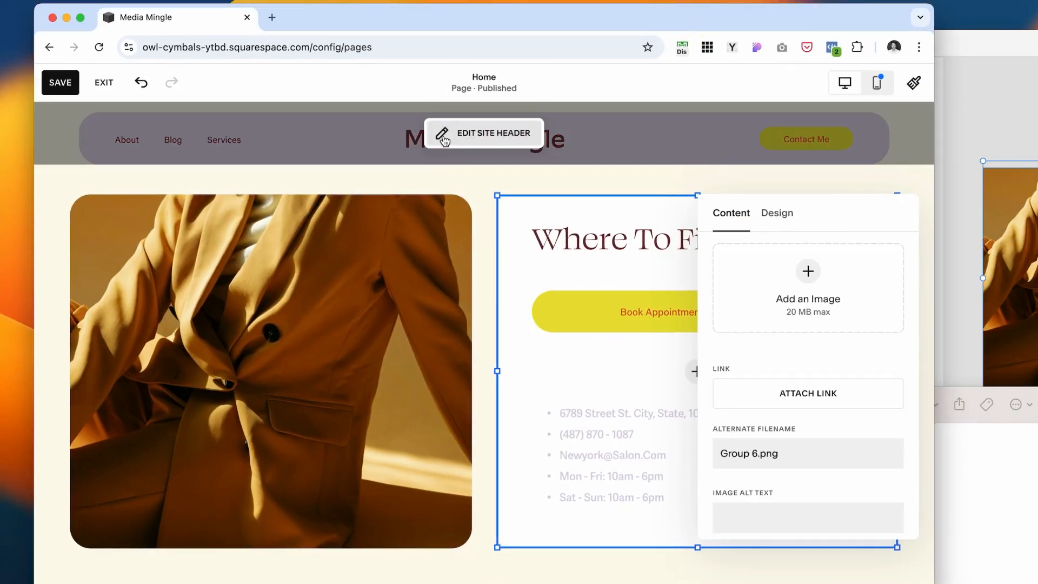
left_click(52, 81)
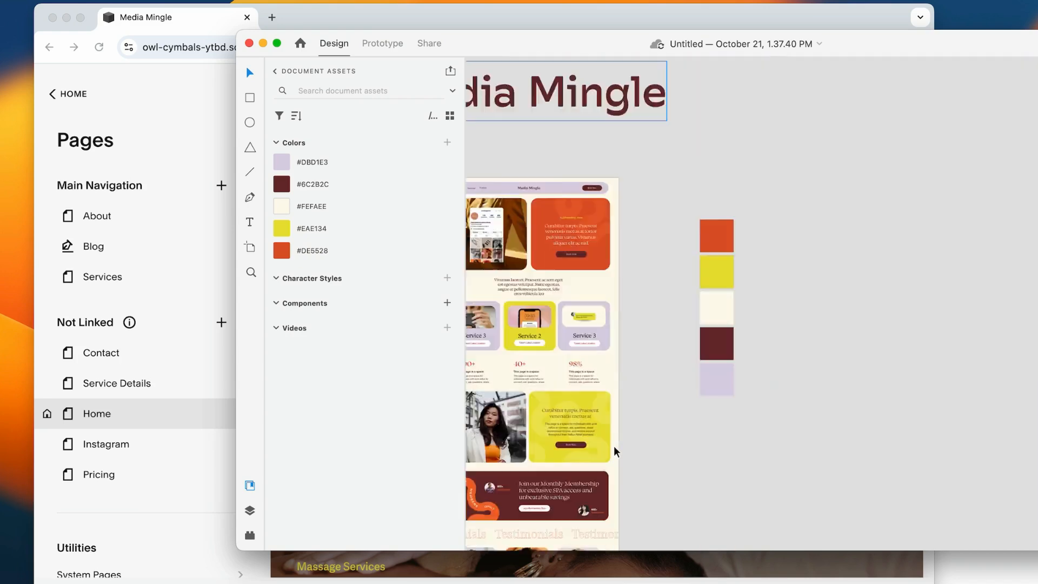
- Check the mockup's sections in Adobe XD, and bring up the header's button colors in Squarespace's Lightest 1 color theme
scroll(614, 452, "down", 3)
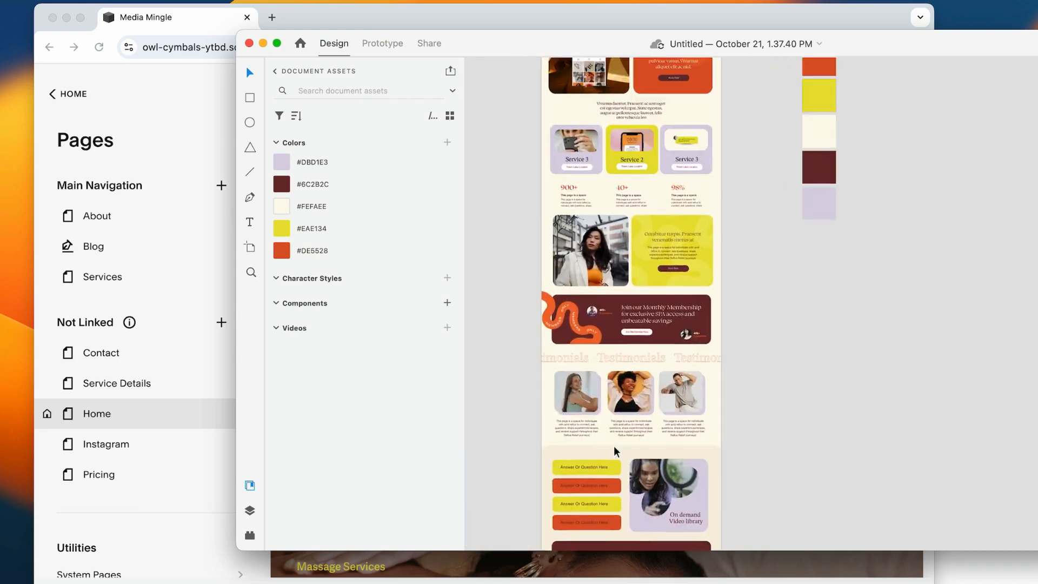
scroll(614, 452, "up", 3)
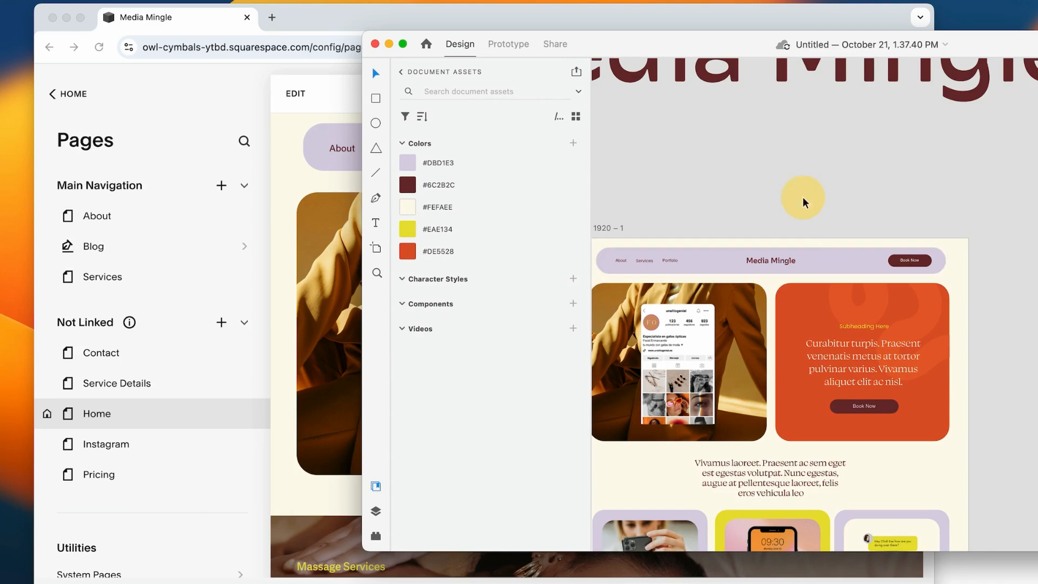
left_click(304, 190)
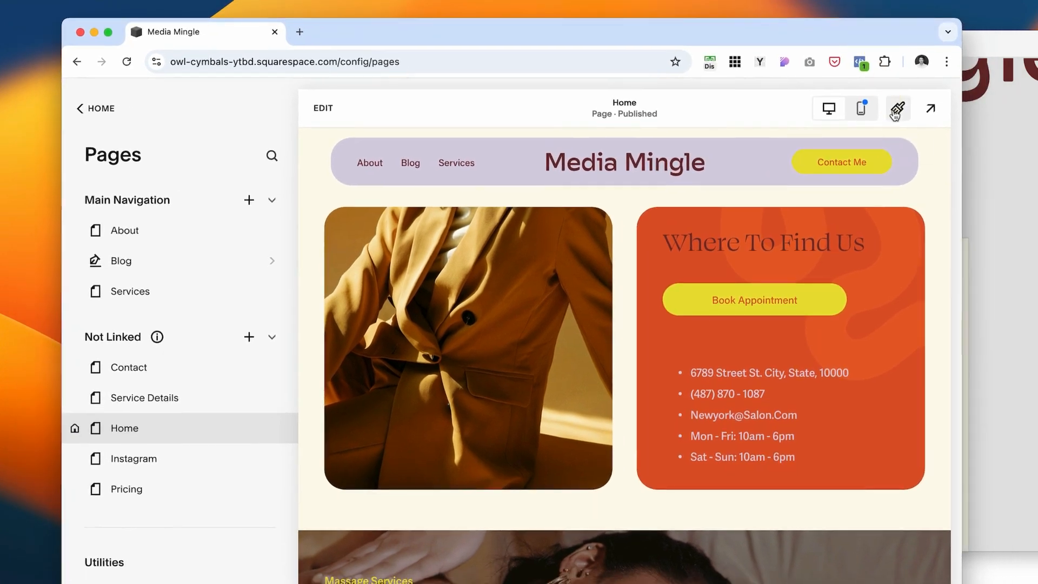
left_click(874, 95)
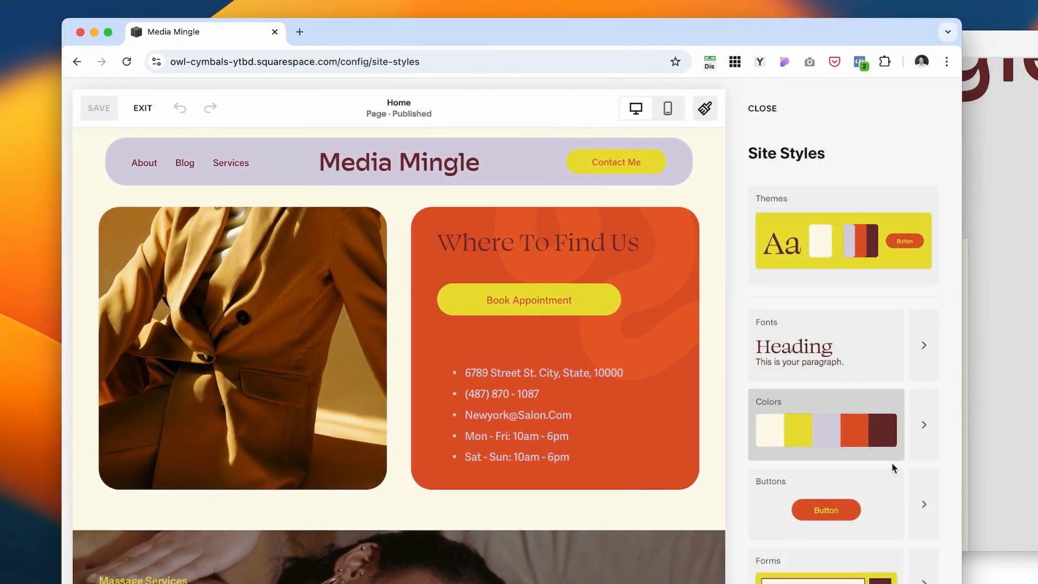
left_click(916, 432)
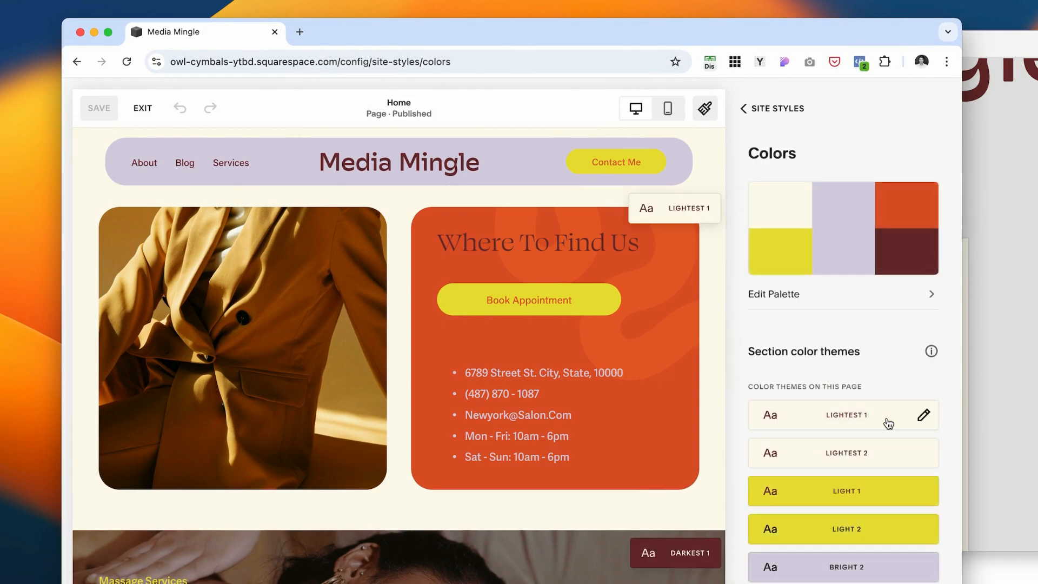
left_click(888, 423)
scroll(834, 421, "down", 10)
scroll(857, 378, "up", 3)
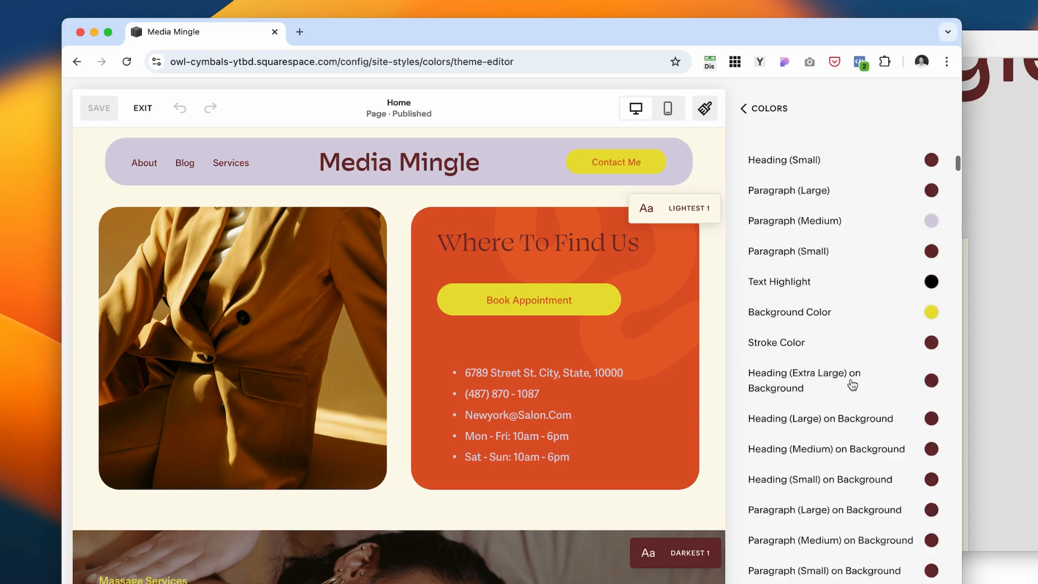
scroll(852, 385, "up", 7)
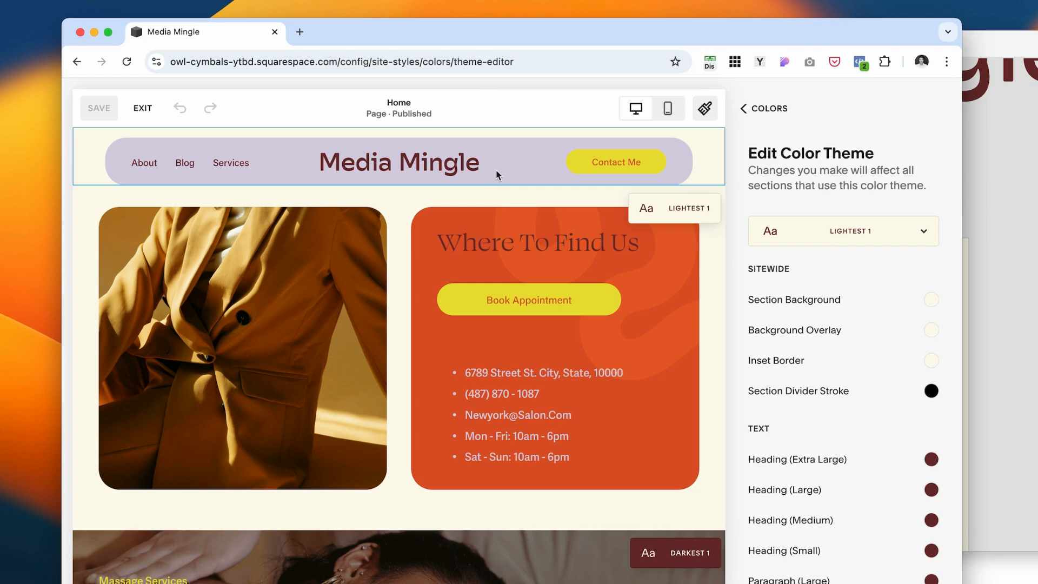
scroll(755, 265, "down", 10)
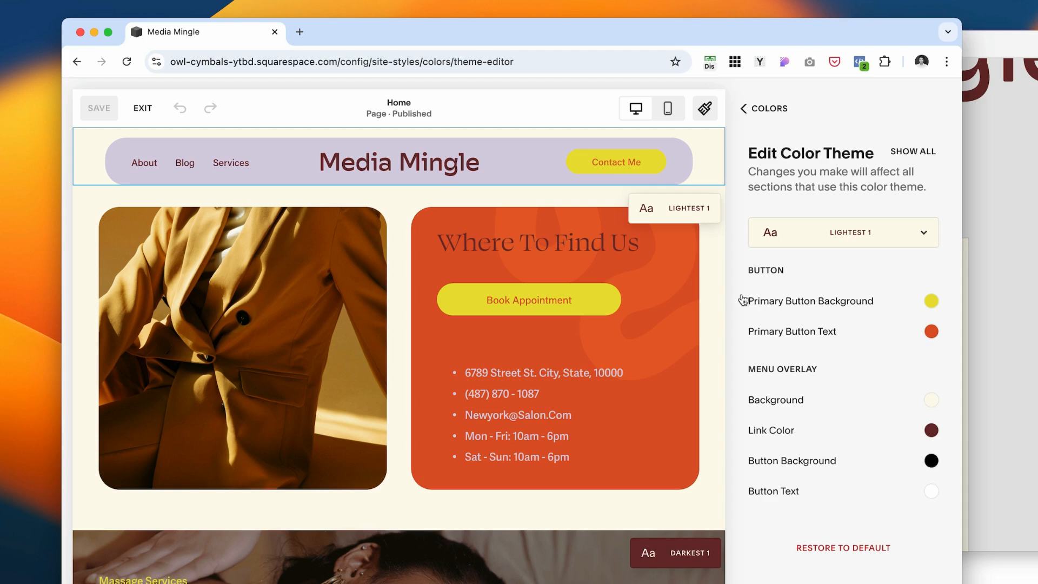
- Set the Lightest 1 theme's primary button background to dark maroon and its text to cream, and save the styles
left_click(932, 301)
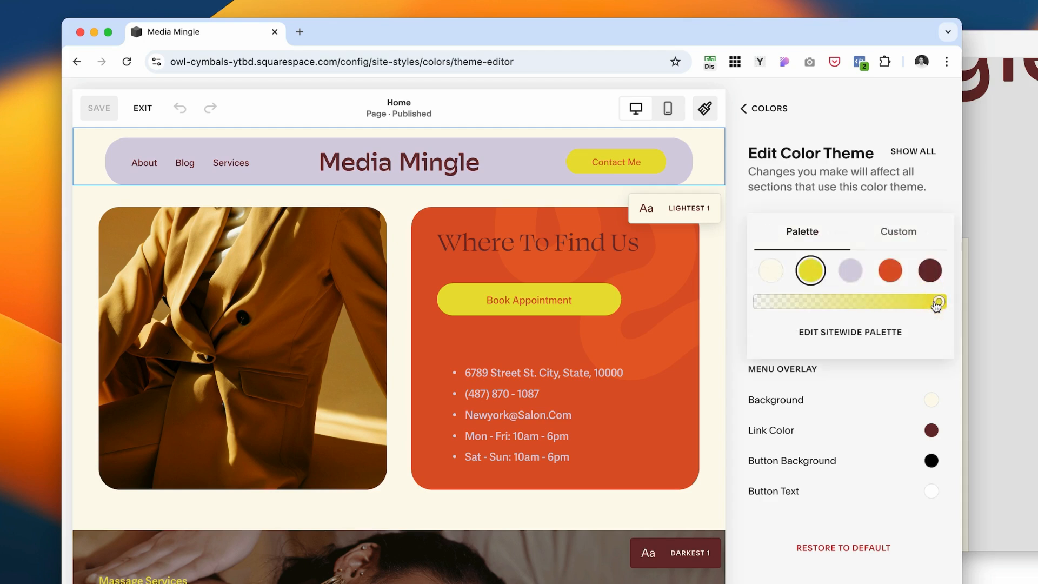
left_click(931, 272)
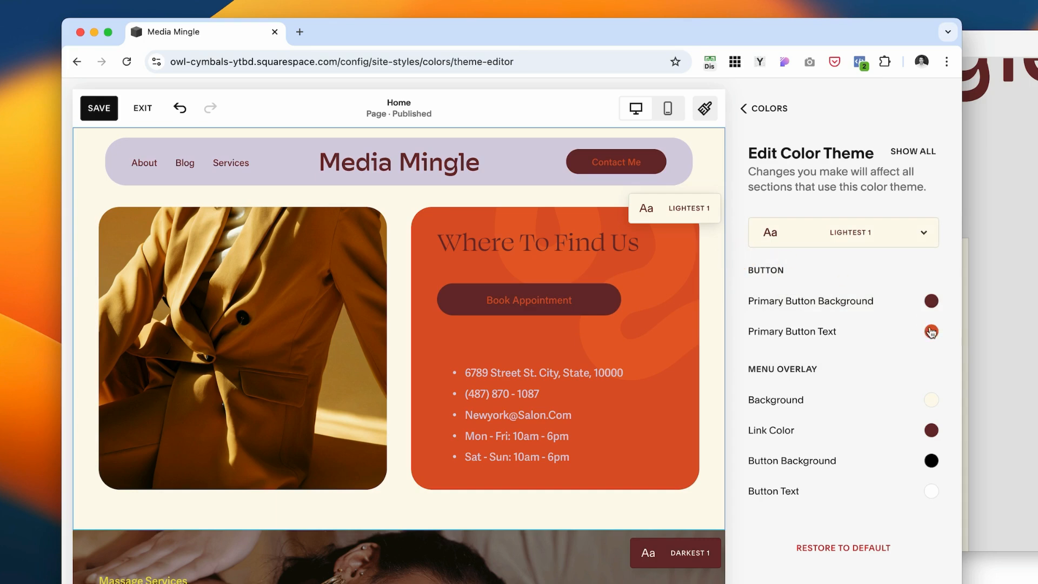
left_click(931, 332)
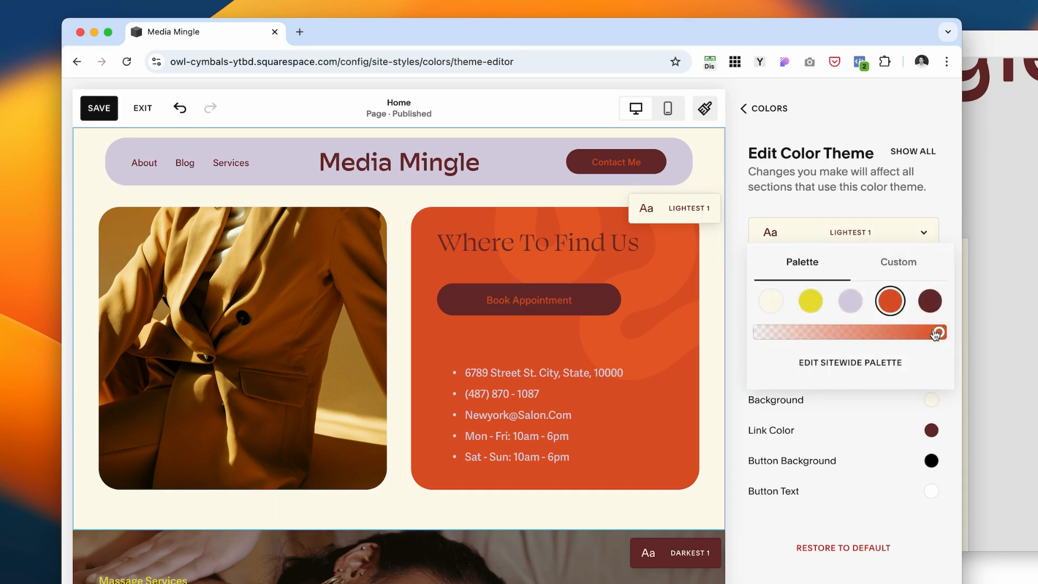
left_click(770, 301)
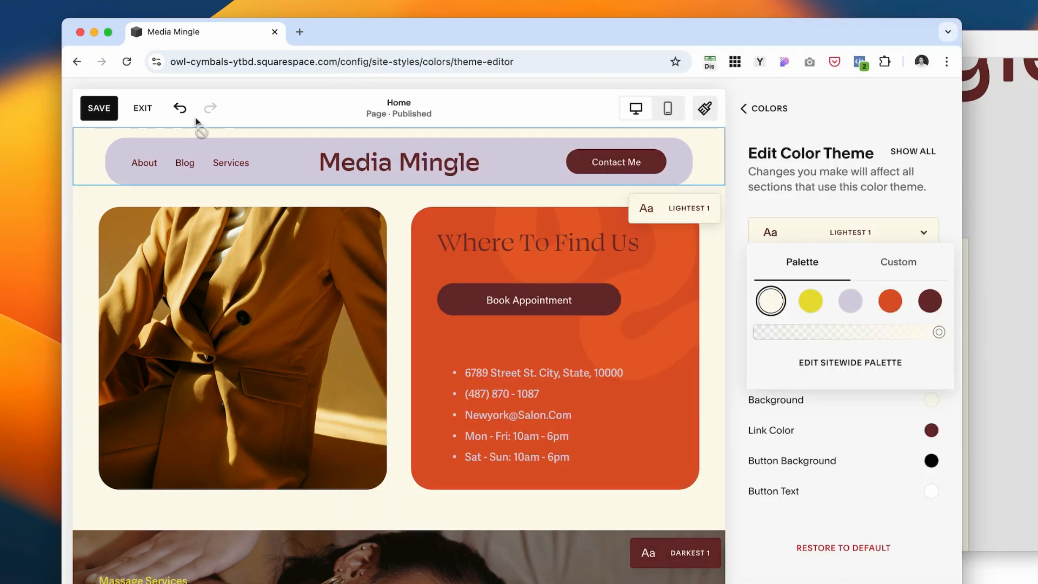
left_click(100, 107)
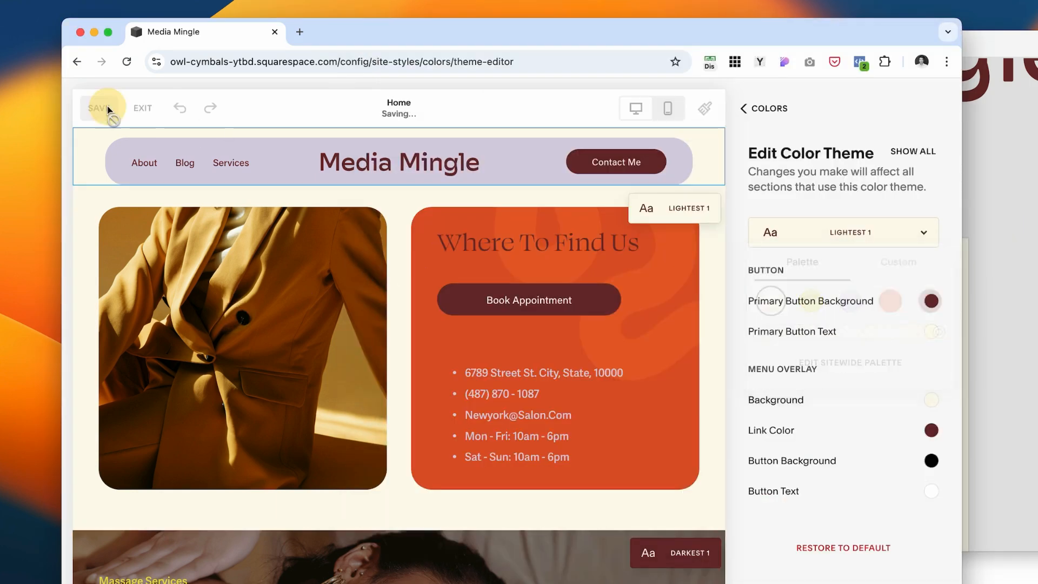
left_click(142, 108)
- Replace the orange card's contact list with a centered "subheading here" line and relabel its button "Book Now"
left_click_drag(686, 313, 697, 363)
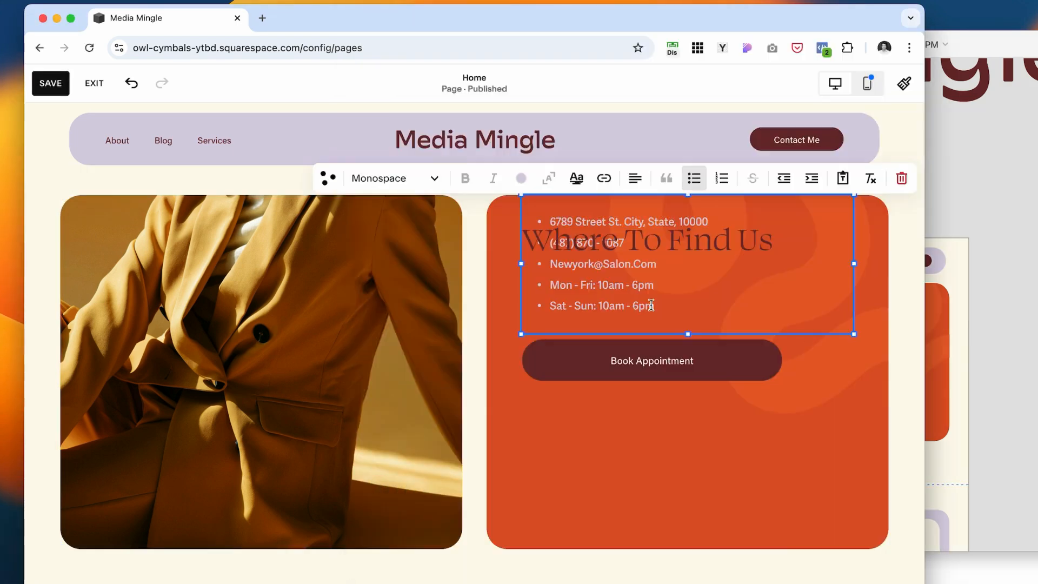
key("BackSpace")
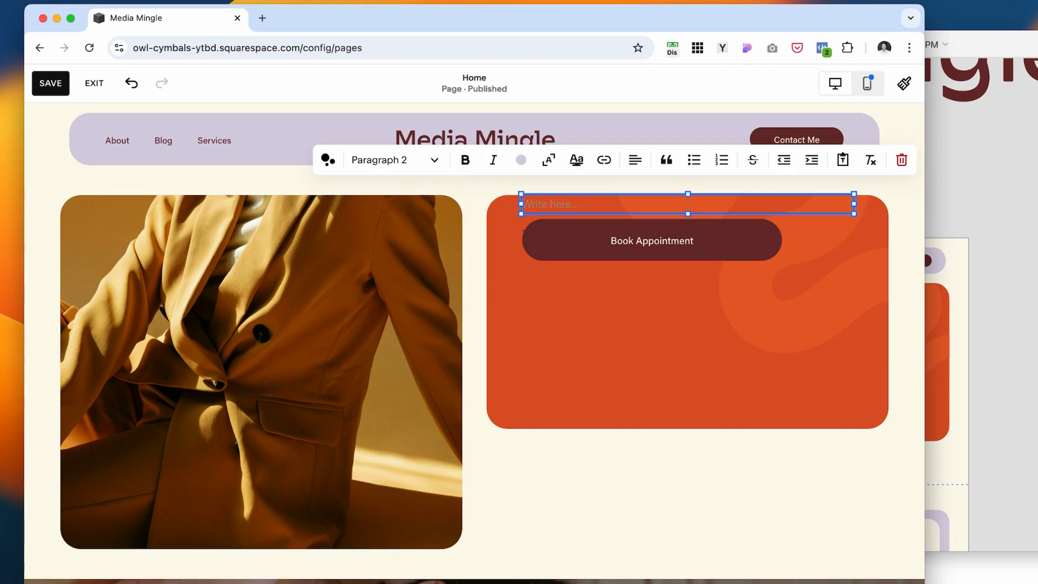
triple_click(595, 204)
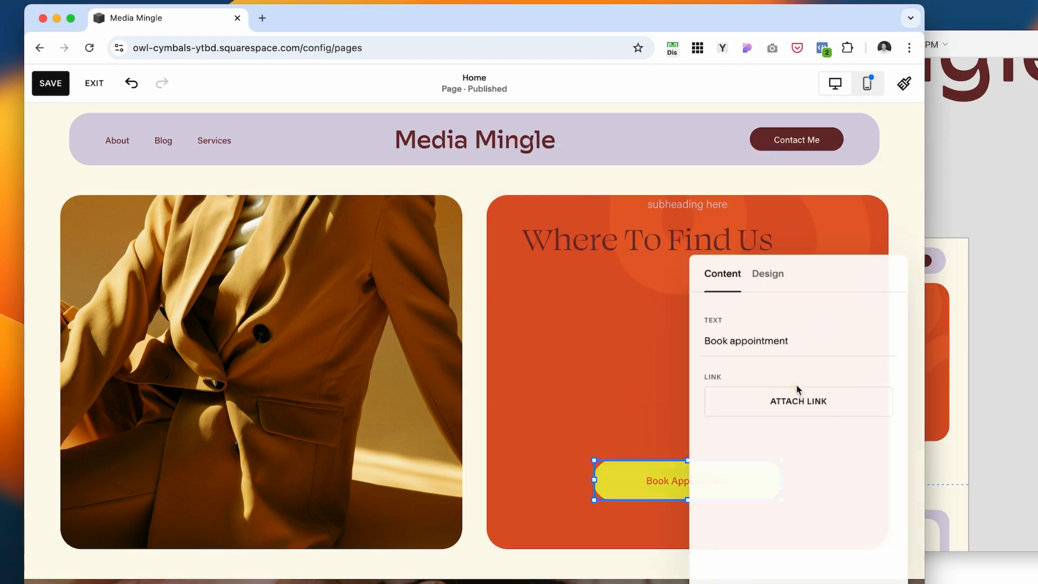
triple_click(752, 342)
type("book")
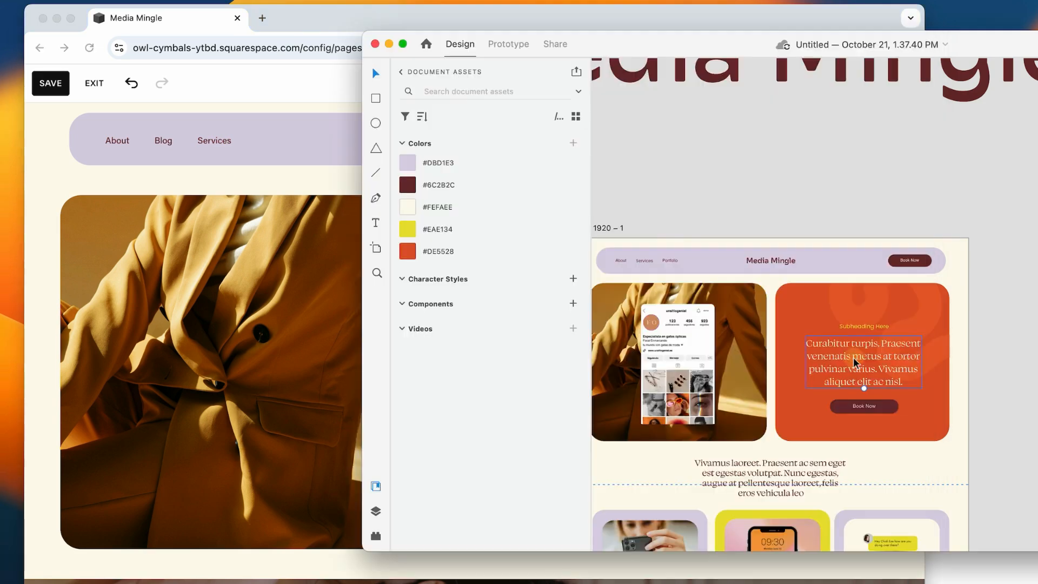
- Replace the "Where To Find Us" heading with the centered placeholder text "Proin Pretium, Leo Ac Pellentesque Mollis, Felis Nunc Ultrices Eros, Sed Gravida"
double_click(855, 363)
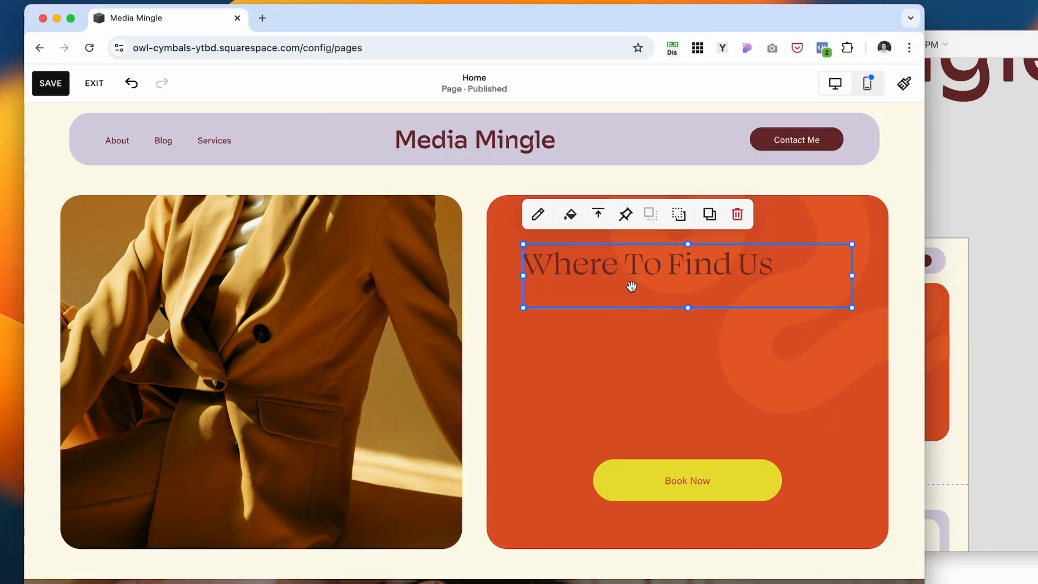
triple_click(602, 267)
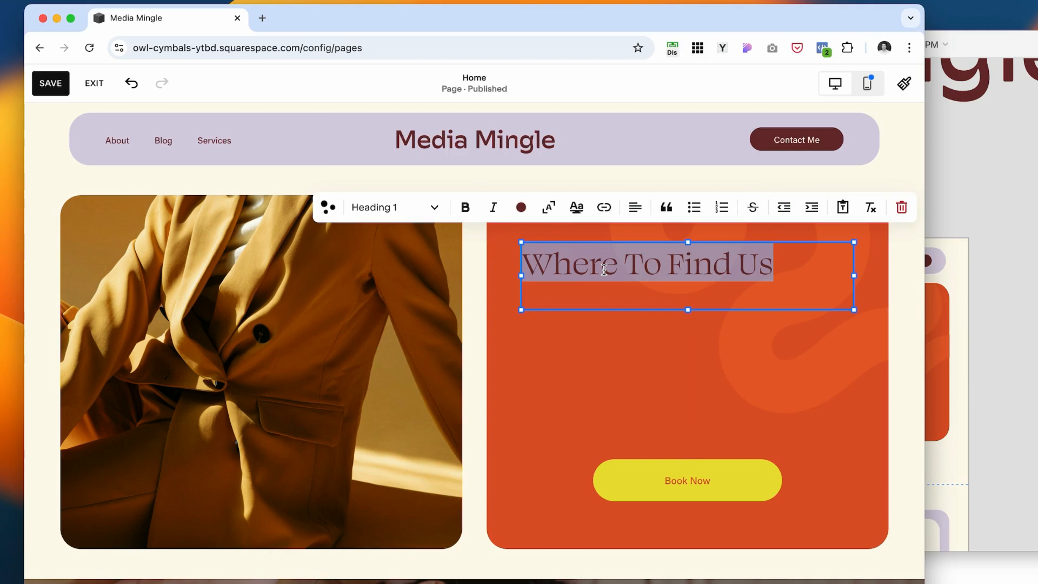
key("super+v")
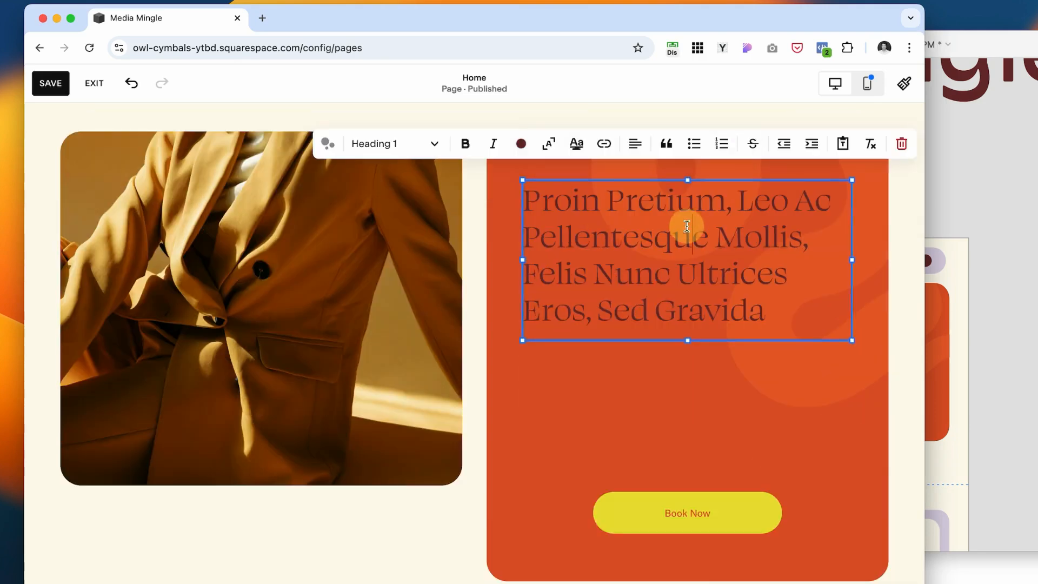
triple_click(685, 225)
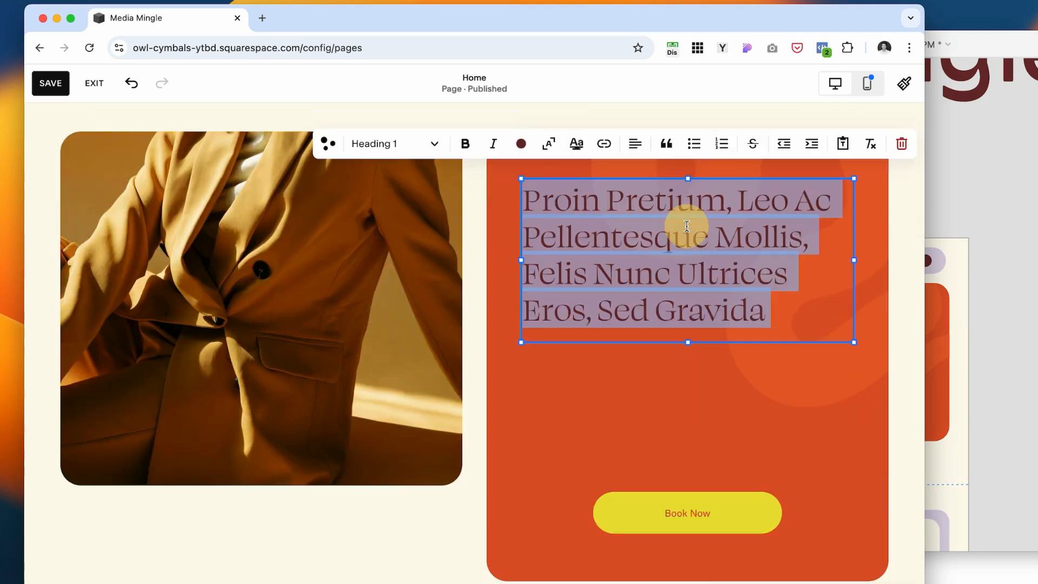
left_click(633, 145)
left_click(621, 176)
- Move the Book Now button directly below the heading and resize the orange card and jacket photo to the same height
left_click(702, 450)
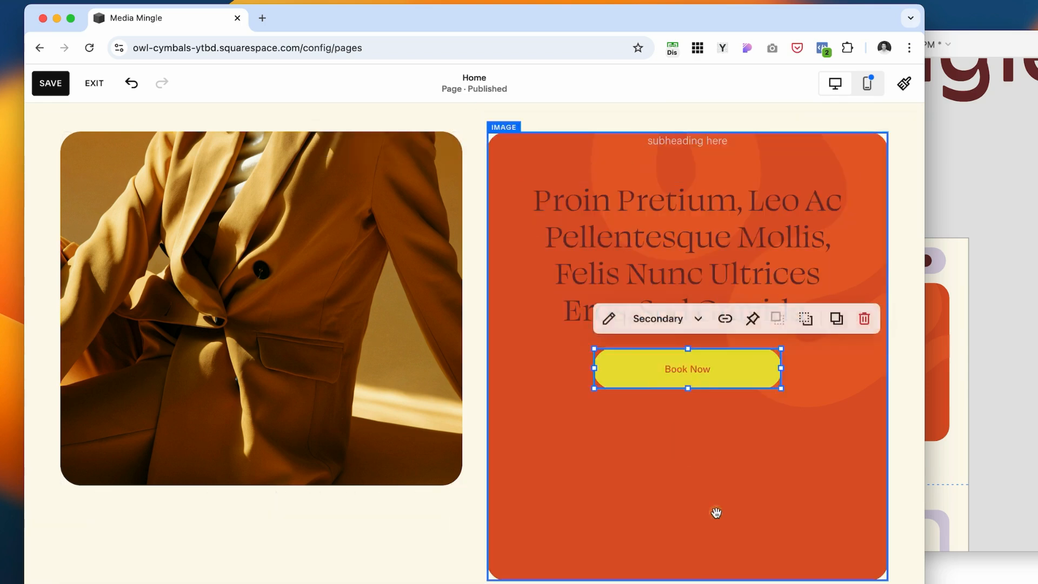
left_click(716, 512)
left_click_drag(261, 485, 261, 509)
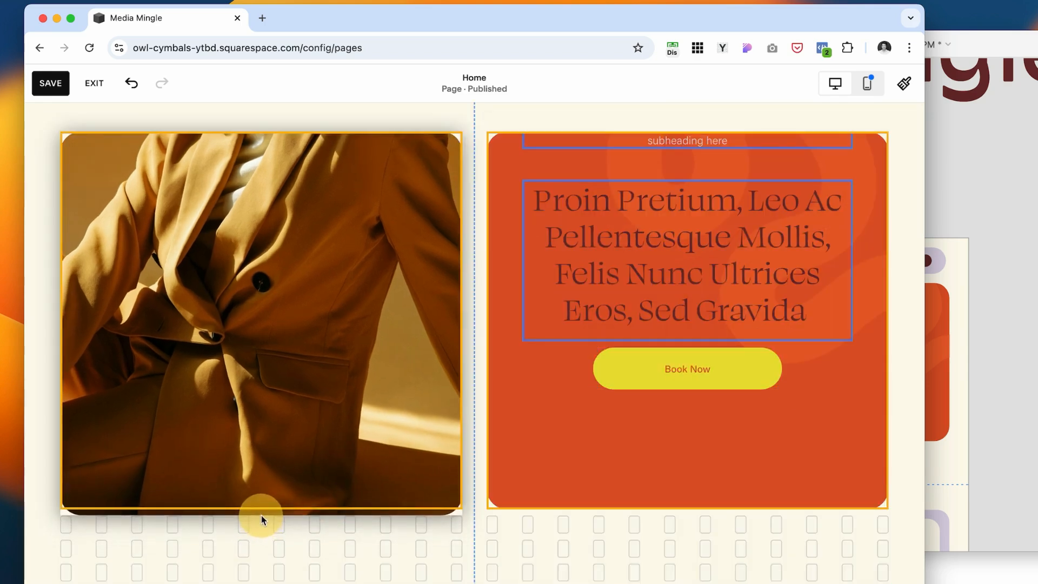
scroll(686, 572, "down", 1)
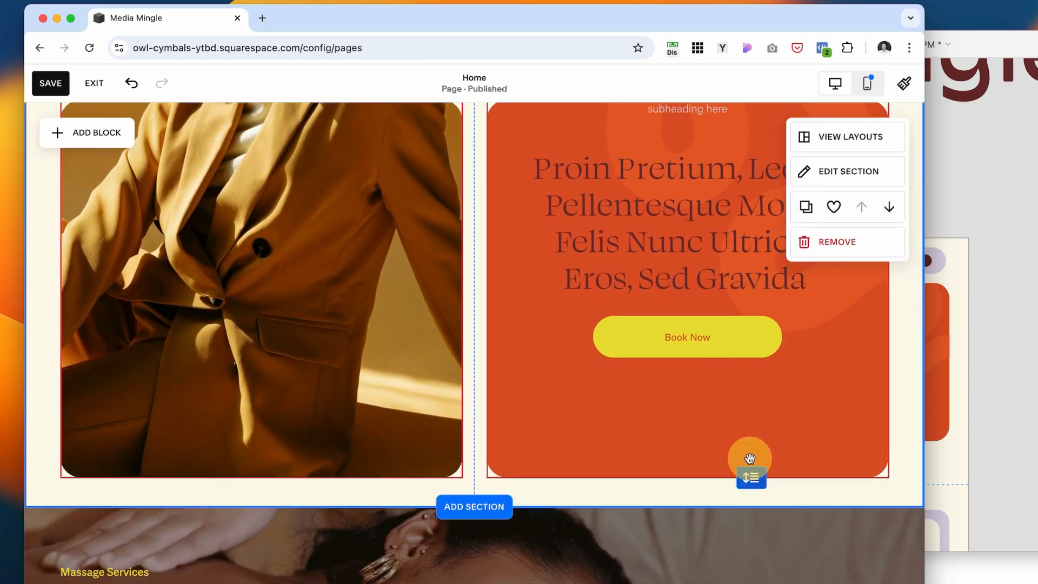
- Move the orange card's subheading, heading and Book Now button down together so they sit centered in the card
left_click(750, 459)
scroll(749, 459, "up", 2)
left_click(635, 257)
left_click(738, 440, "shift")
left_click_drag(737, 440, 736, 512)
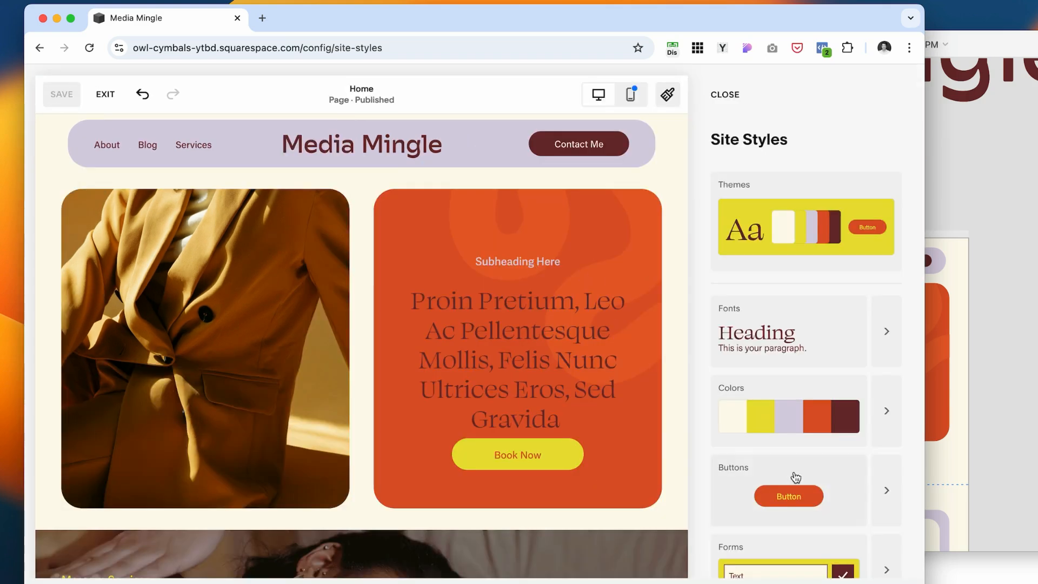
- Edit the Lightest 1 color theme so the card's subheading is yellow and its Book Now button is cream with orange text
left_click(887, 413)
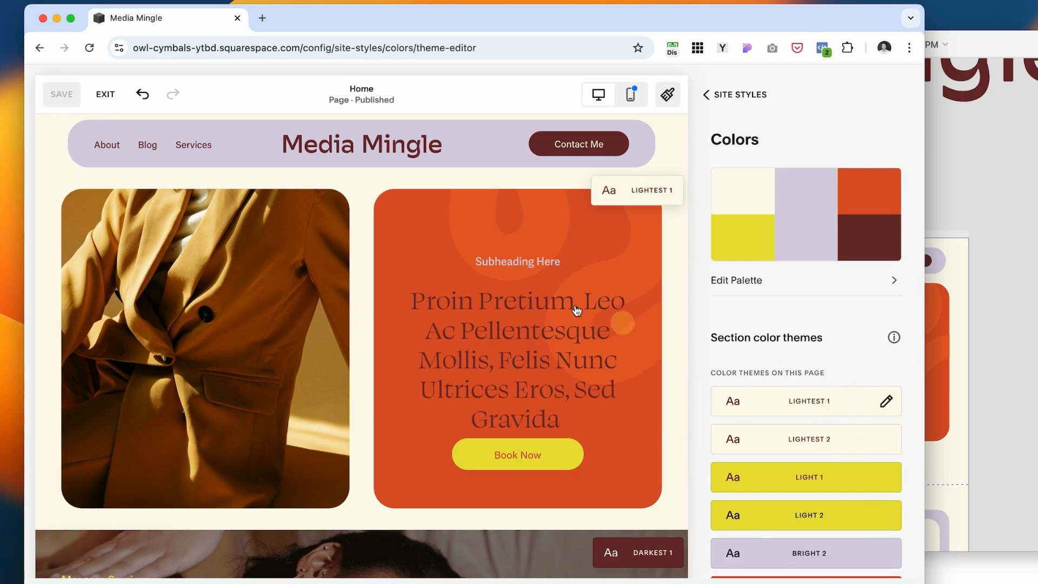
left_click(894, 409)
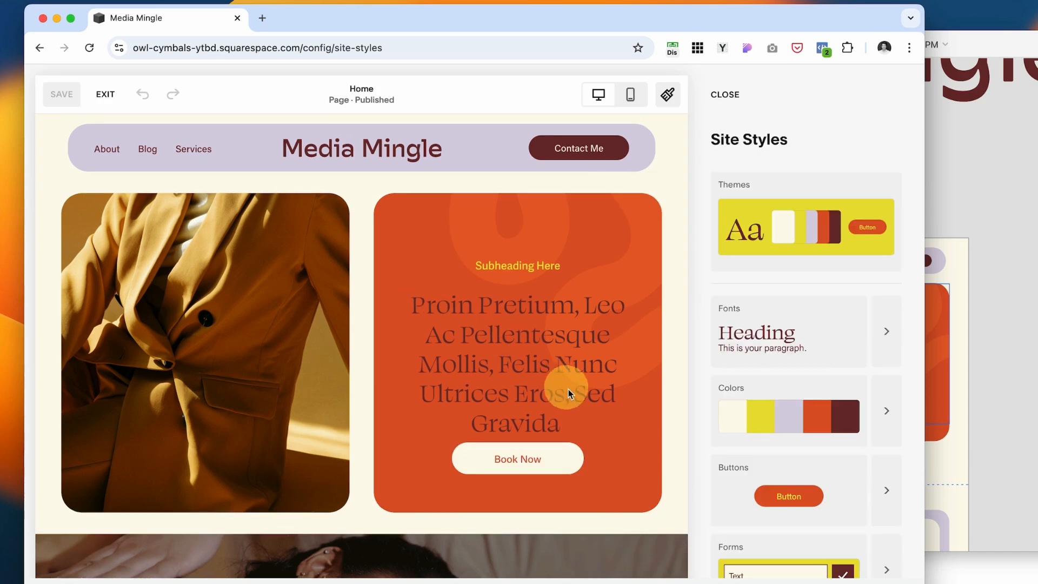
- Reduce the Heading 1 size in the site's heading font styles and return to the page editor
left_click(887, 342)
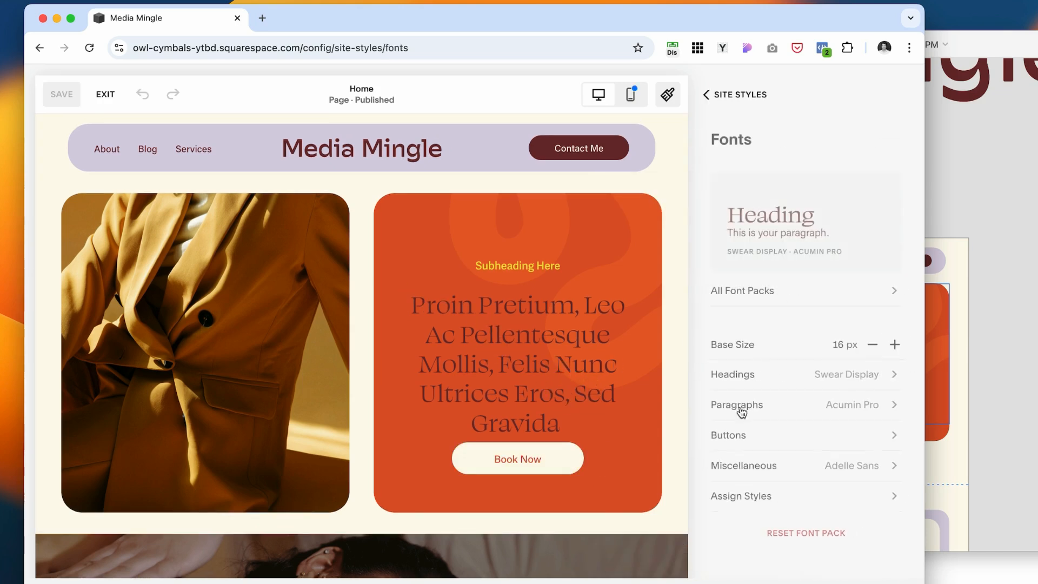
left_click(845, 381)
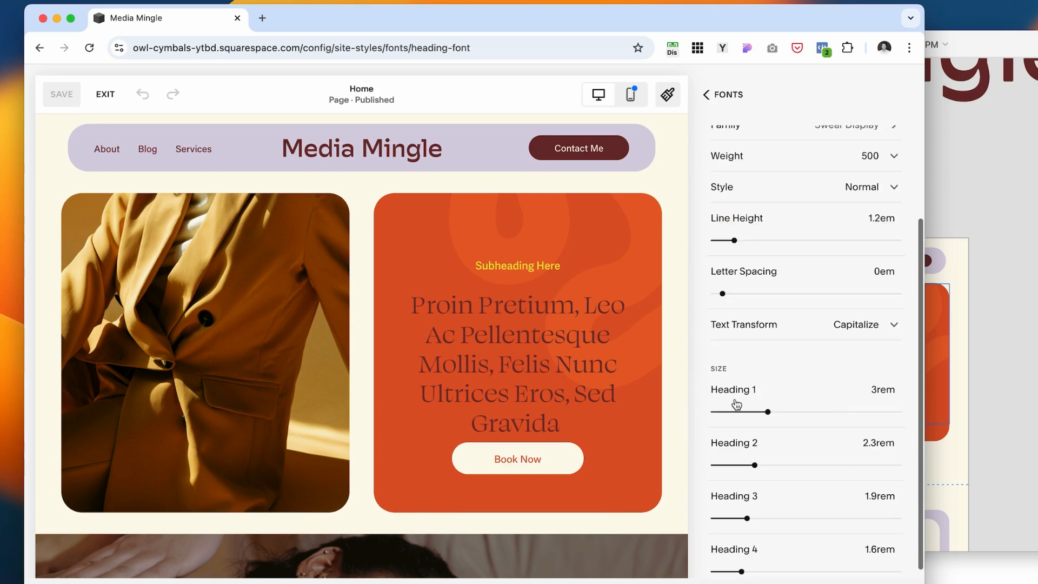
left_click(860, 390)
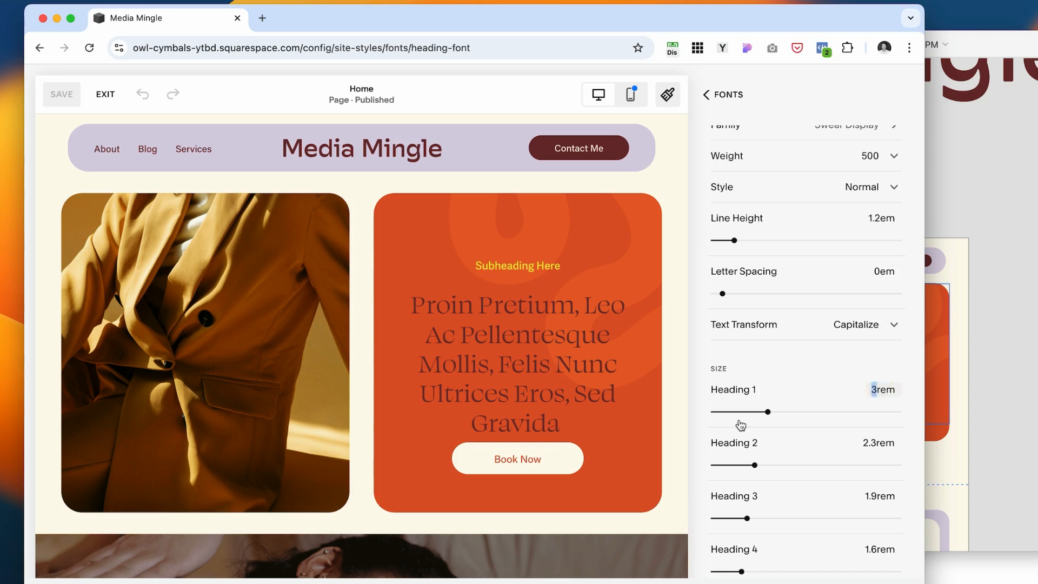
left_click_drag(767, 412, 756, 411)
left_click(106, 94)
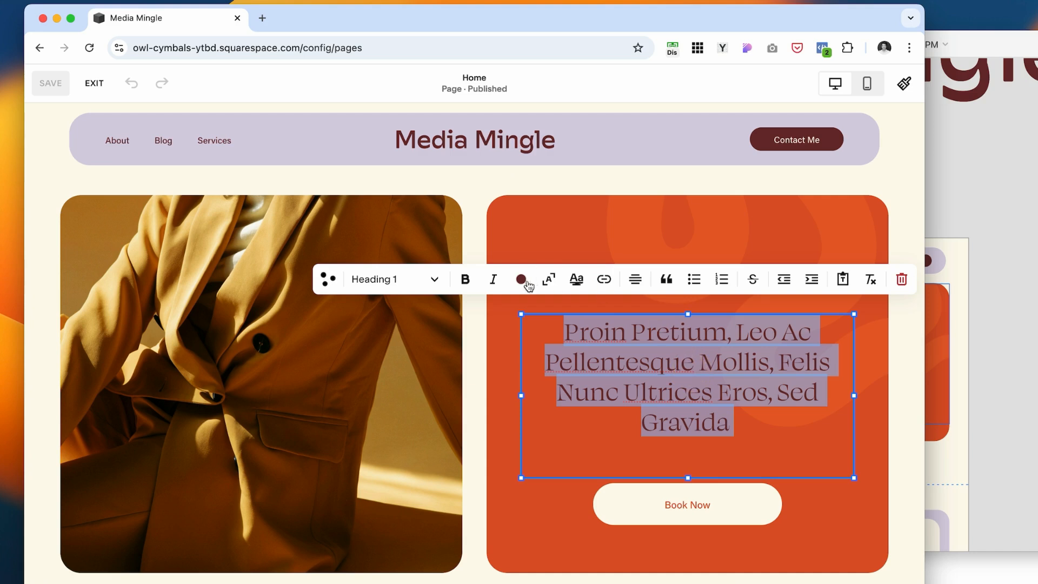
- Color the orange card's heading cream and switch its Book Now button to the dark maroon style, saving the page
left_click(521, 280)
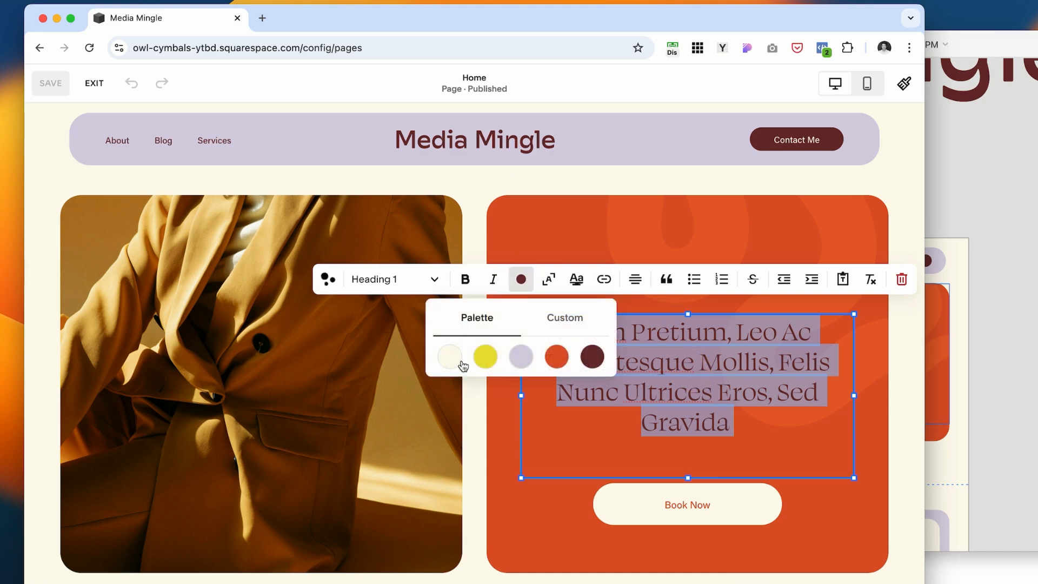
left_click(449, 357)
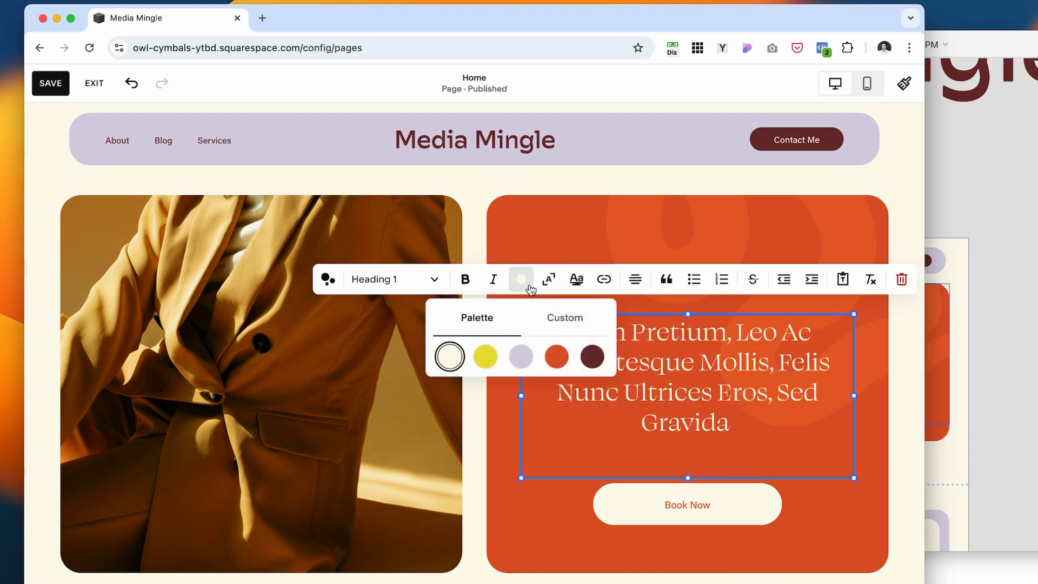
left_click(687, 504)
left_click(673, 454)
left_click(657, 495)
left_click(546, 500)
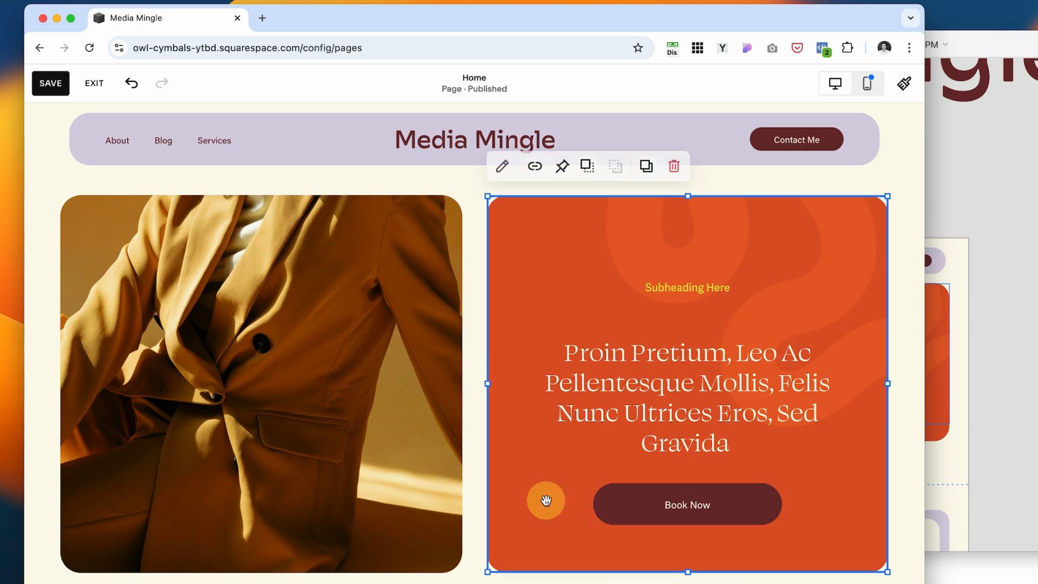
left_click(50, 83)
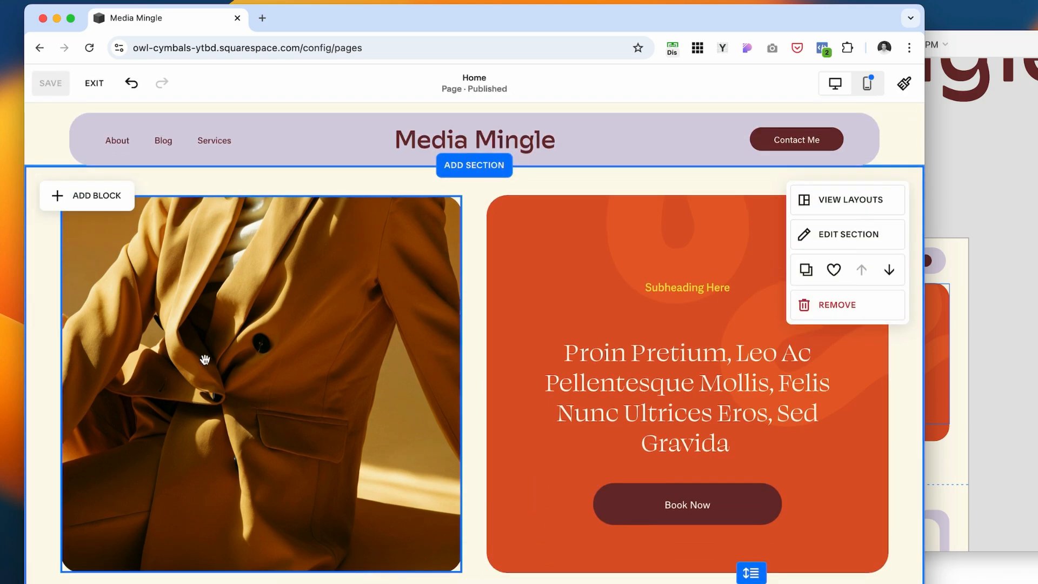
- Switch to the Adobe XD mockup and place a large copy of the Instagram profile image outside the artboard
left_click(82, 199)
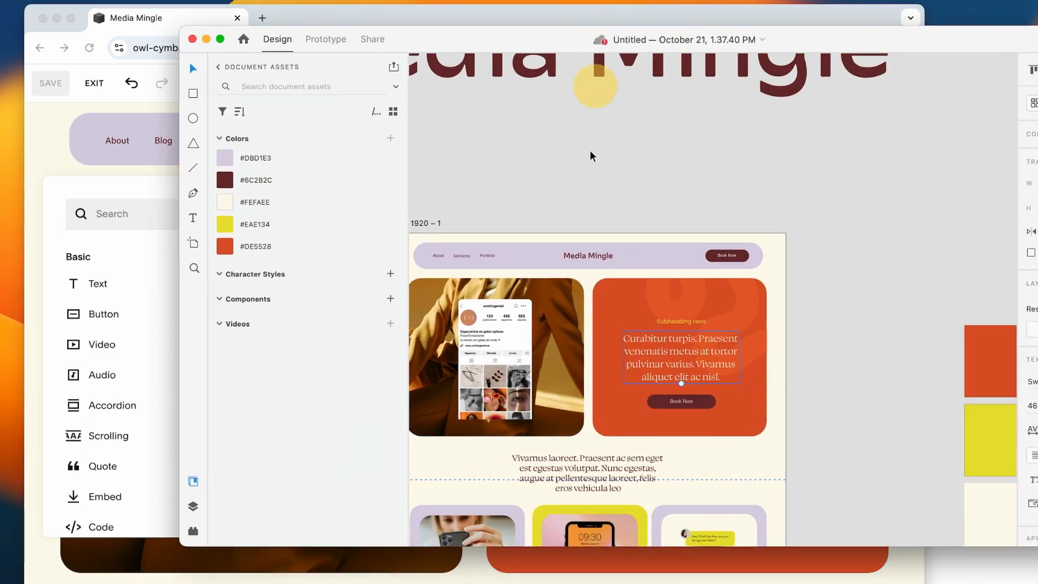
left_click(494, 352)
left_click_drag(591, 315, 836, 271)
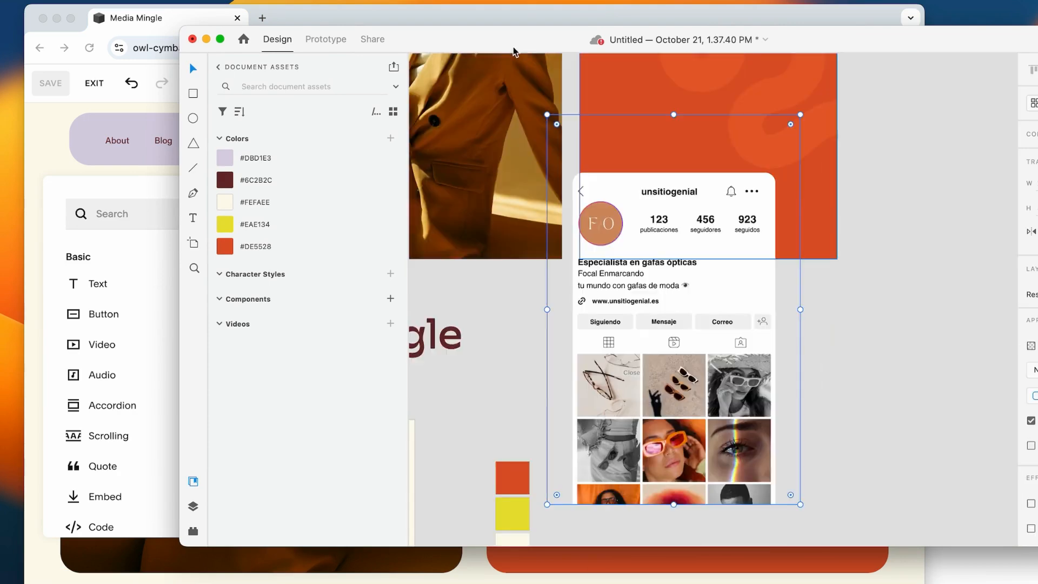
left_click_drag(381, 33, 347, 33)
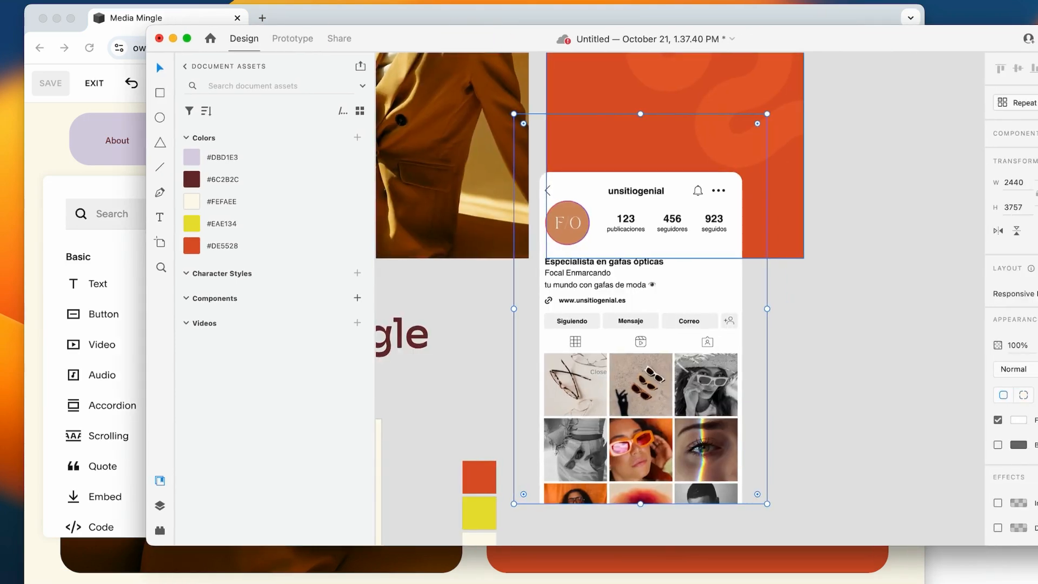
left_click(894, 419)
- Review the mockup's hero and services sections in Adobe XD and identify the images they use
scroll(894, 419, "down", 6)
scroll(894, 420, "left", 4)
scroll(647, 238, "up", 1)
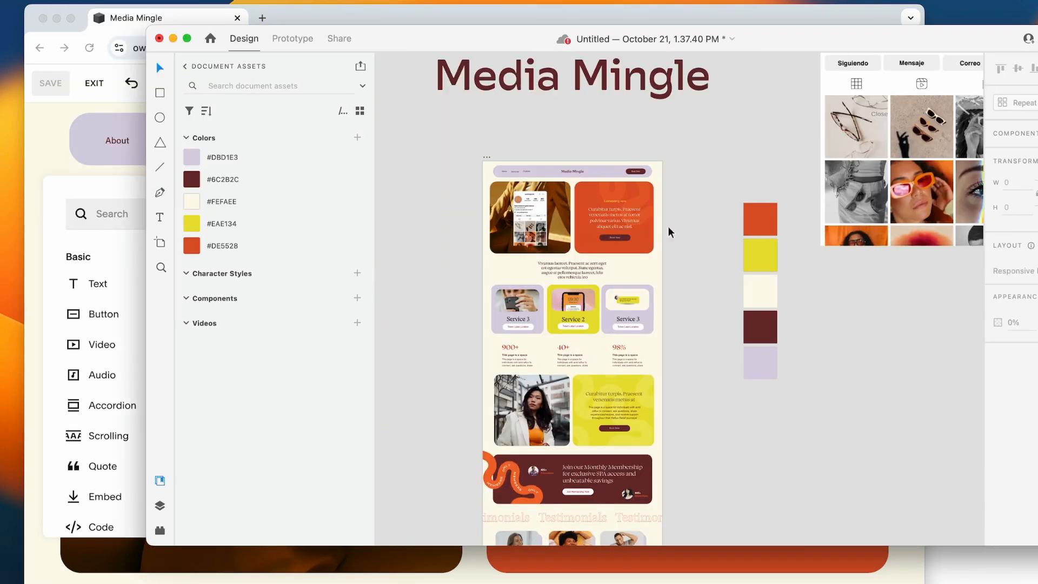
scroll(655, 226, "up", 5)
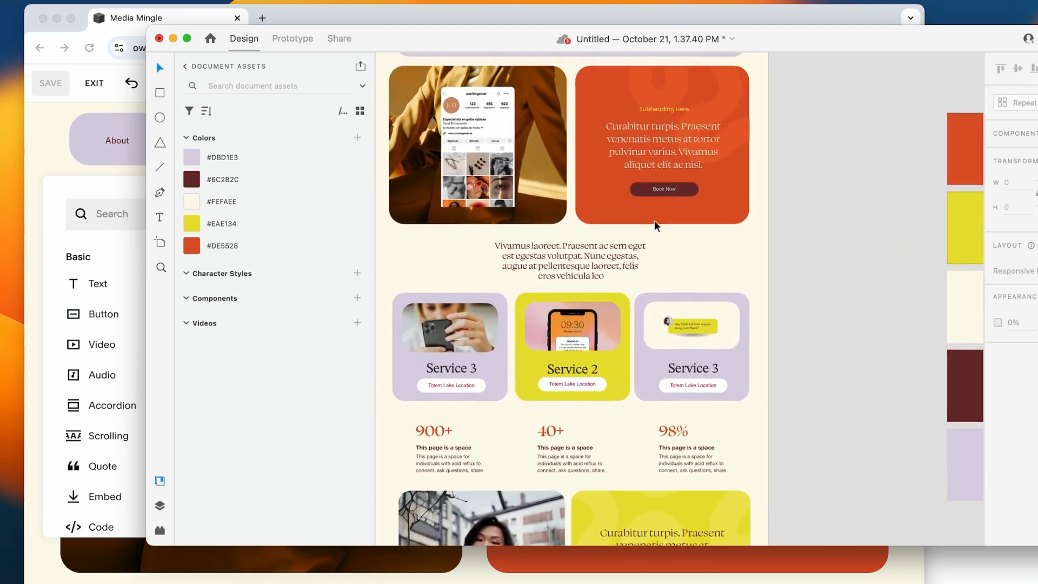
scroll(656, 225, "up", 1)
scroll(607, 243, "down", 2)
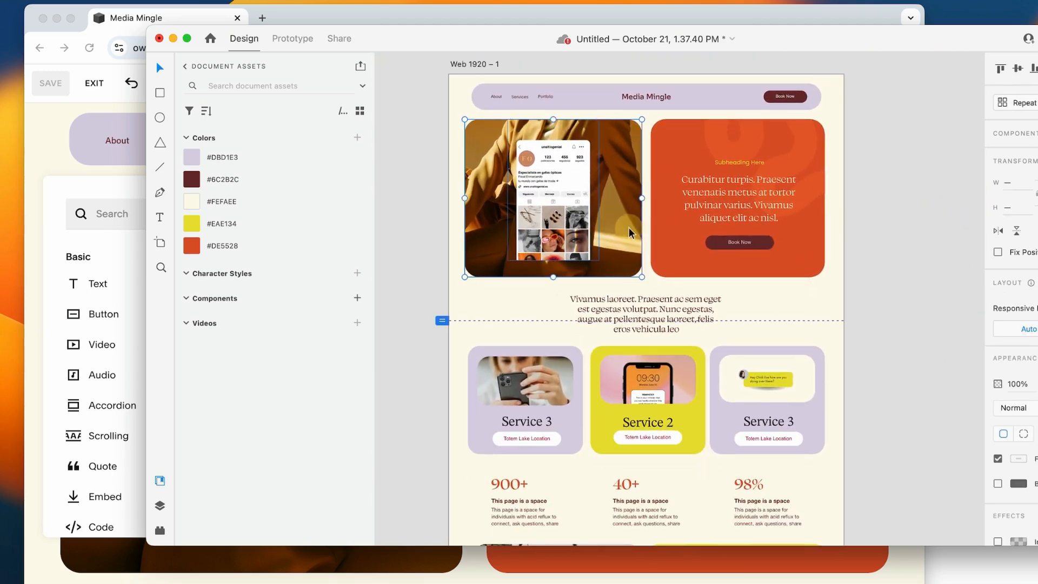
left_click(749, 387)
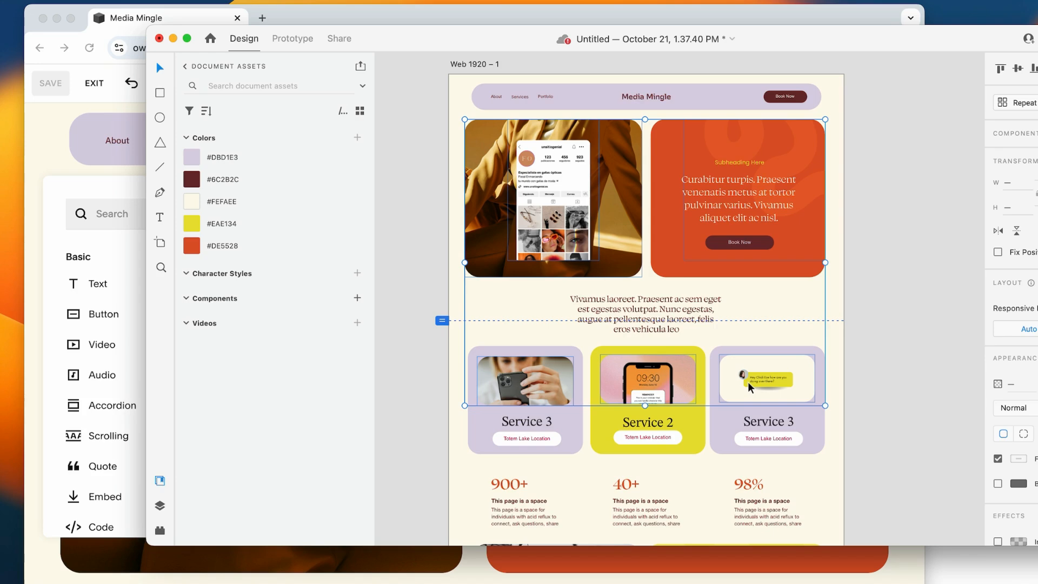
left_click_drag(409, 34, 574, 66)
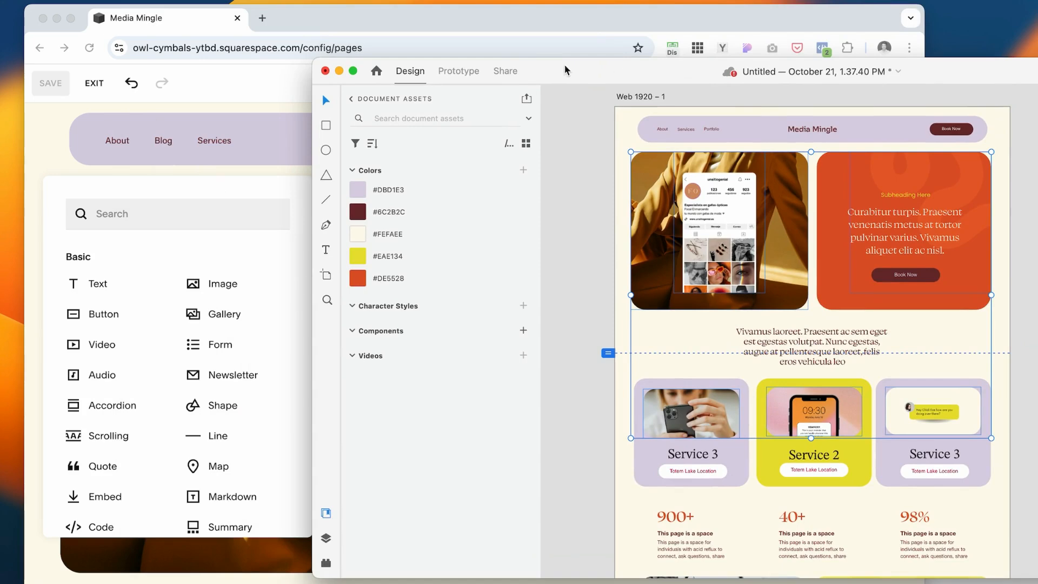
left_click(565, 130)
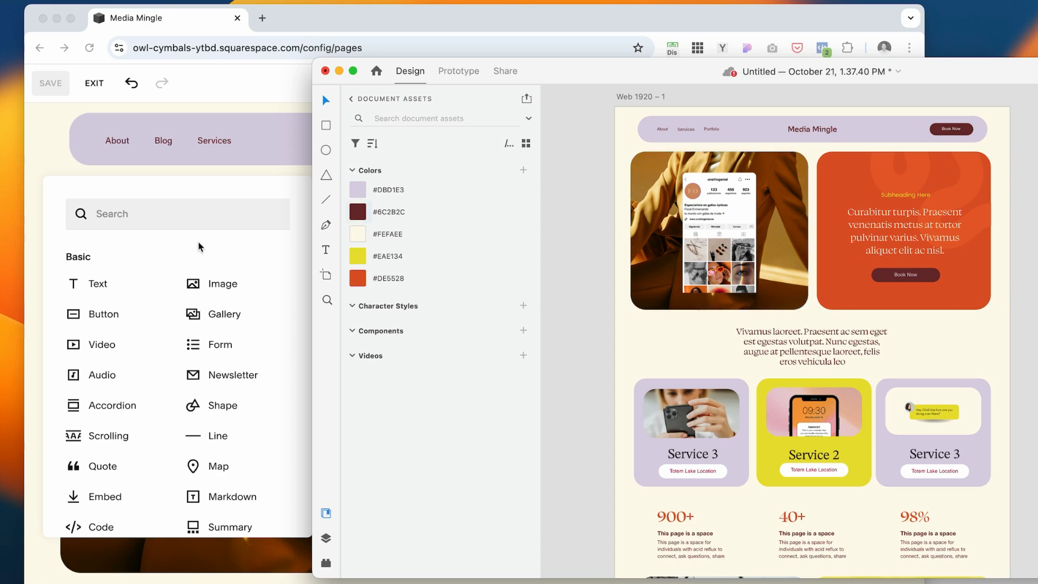
- Switch back to Squarespace, add a narrow portrait image block over the jacket photo and upload the "creador de cuadrícul...(2).png" Instagram mockup to it
left_click(61, 176)
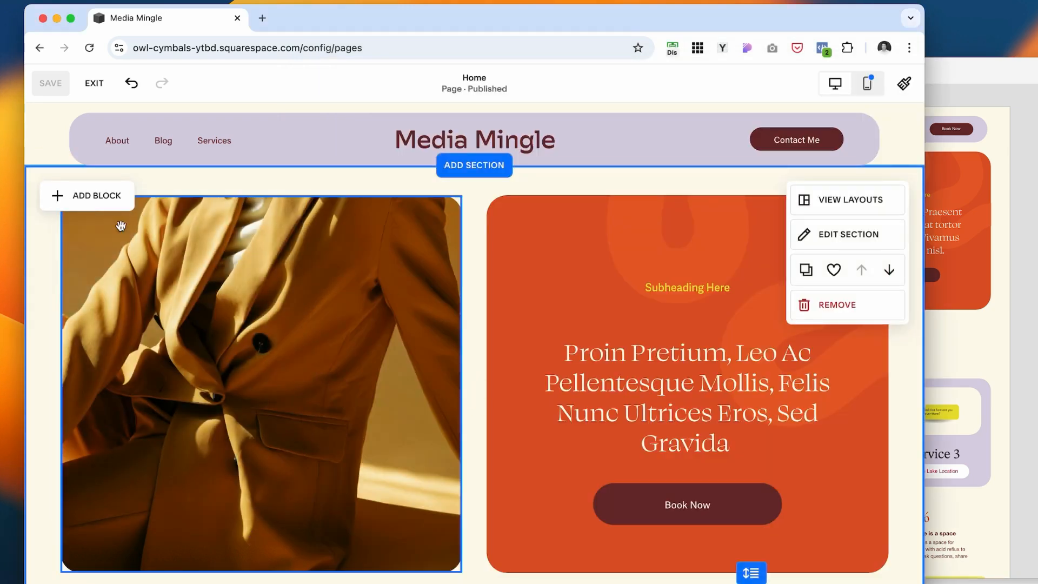
left_click(165, 224)
left_click(165, 173)
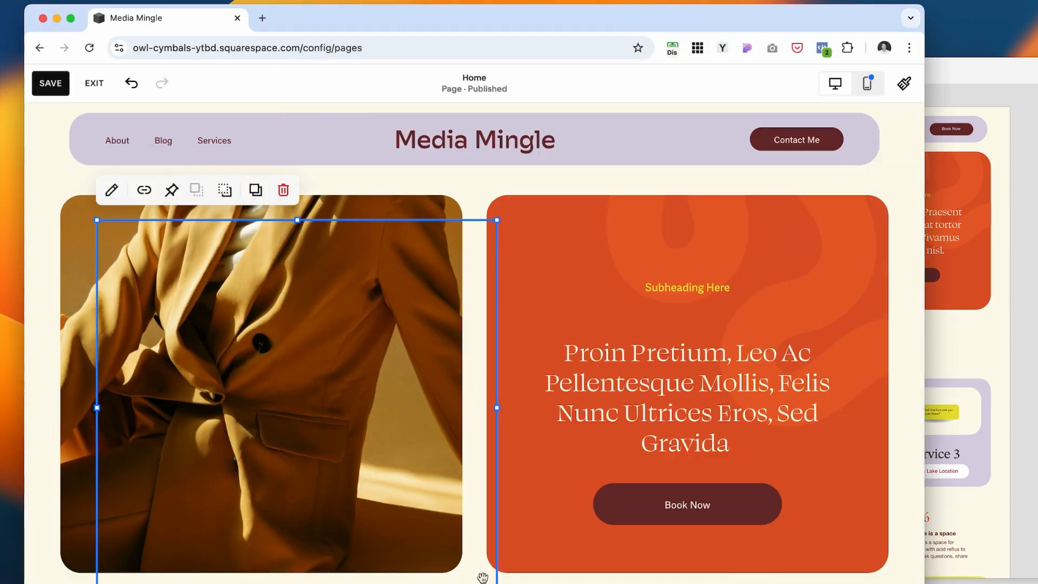
left_click_drag(480, 573, 292, 463)
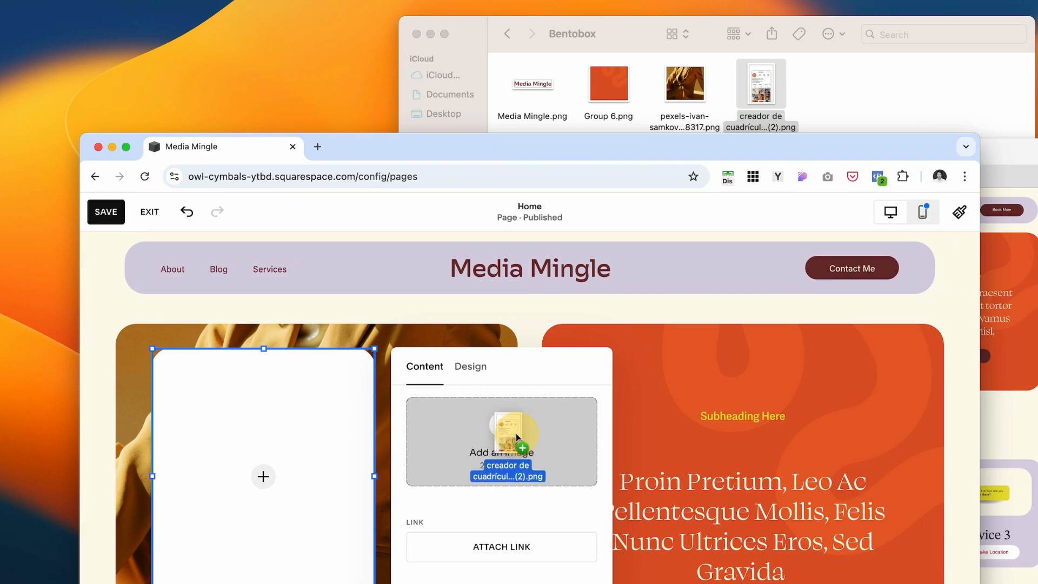
left_click_drag(514, 436, 508, 432)
left_click_drag(843, 1, 873, 19)
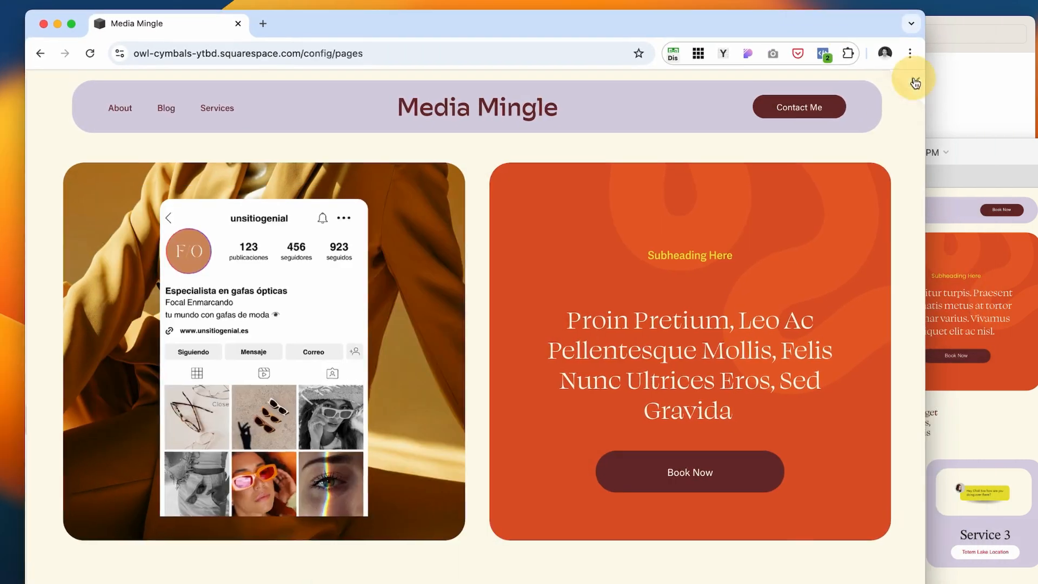
- Reopen the page for editing, apply the third image effect to the jacket photo behind the Instagram mockup, and save
left_click(915, 83)
left_click(285, 99)
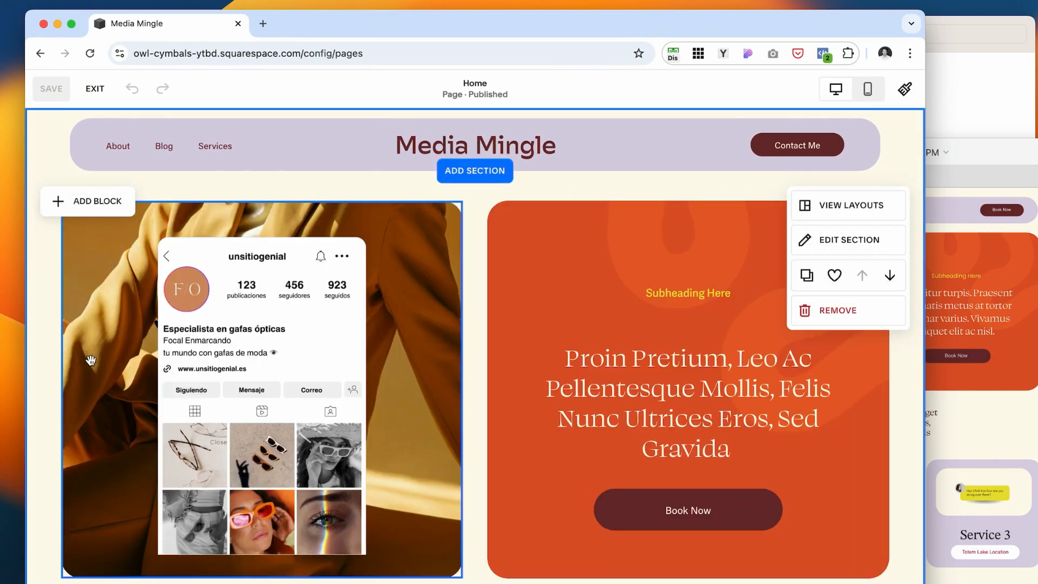
left_click(90, 360)
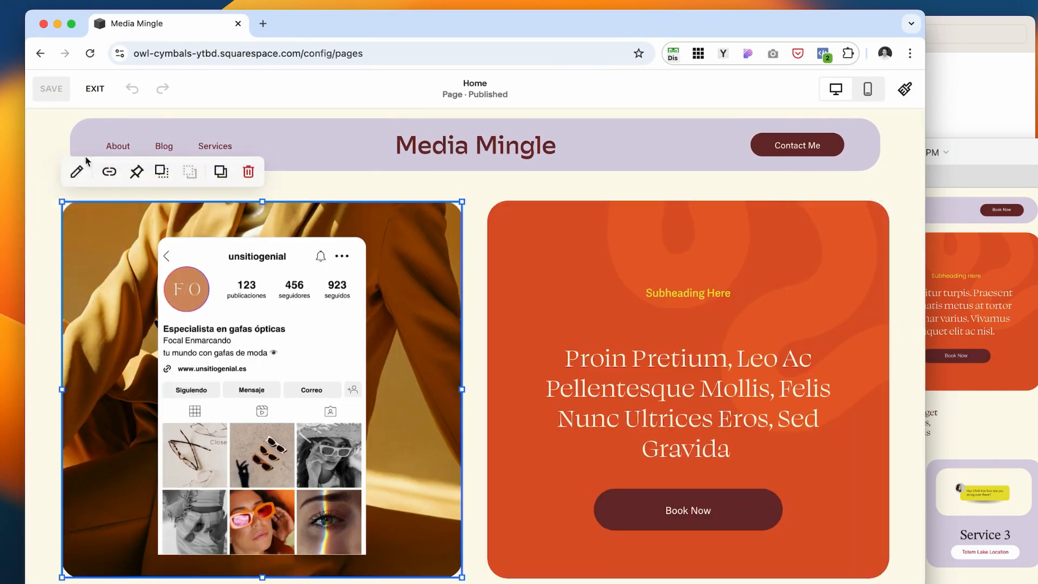
left_click(77, 171)
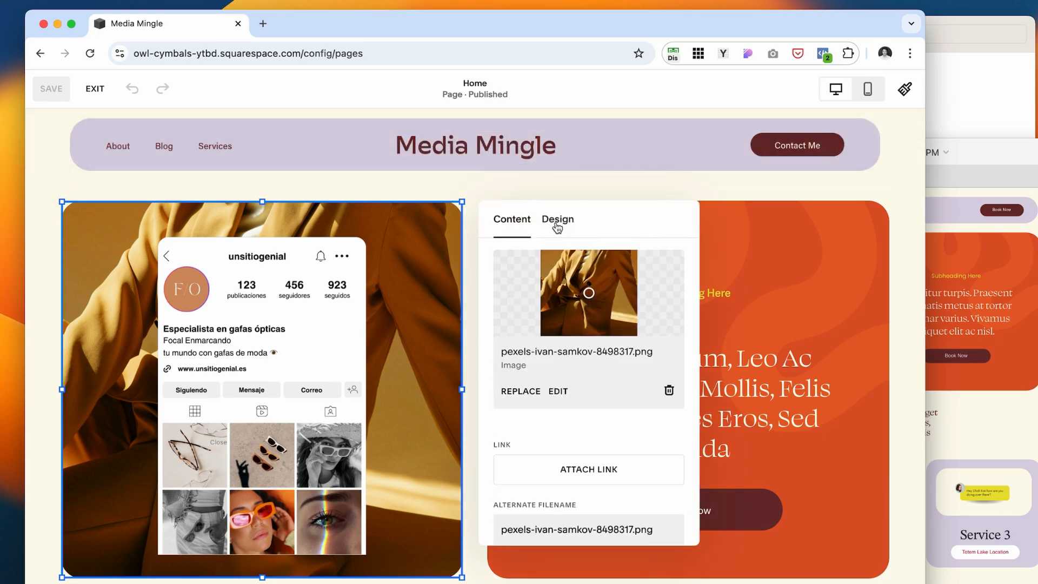
left_click(557, 222)
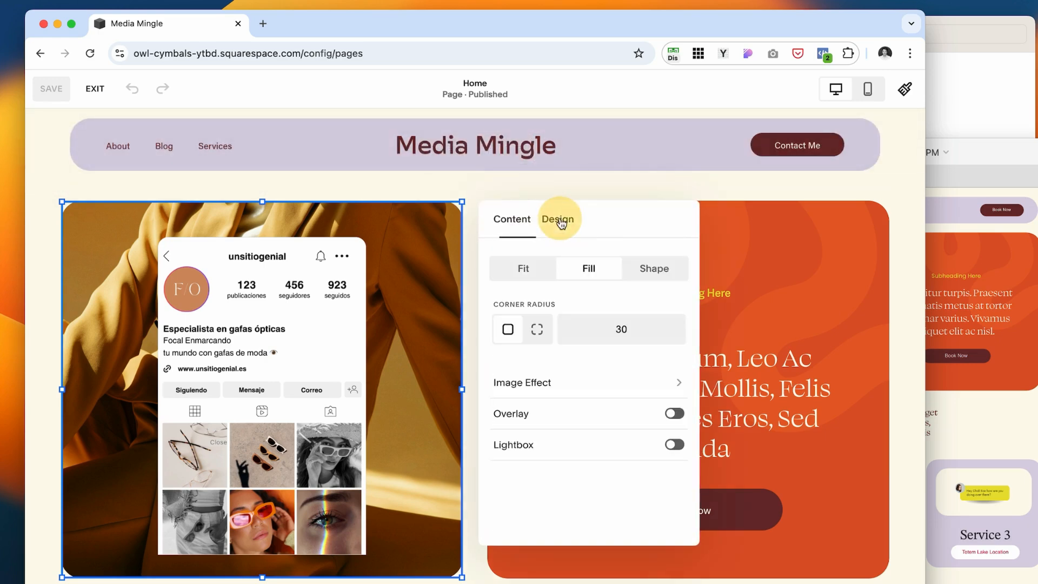
left_click(659, 386)
left_click(659, 367)
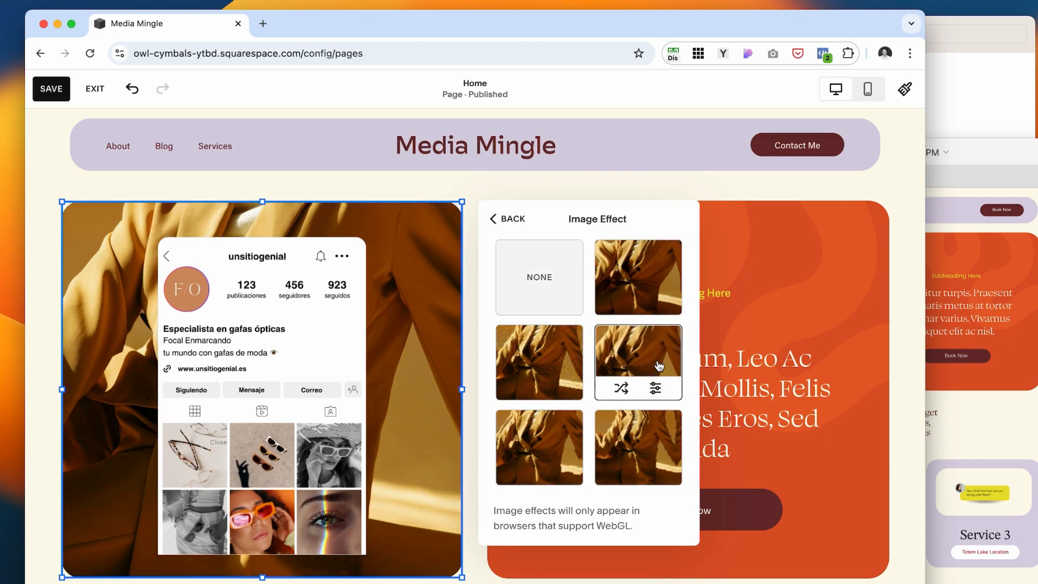
left_click(51, 89)
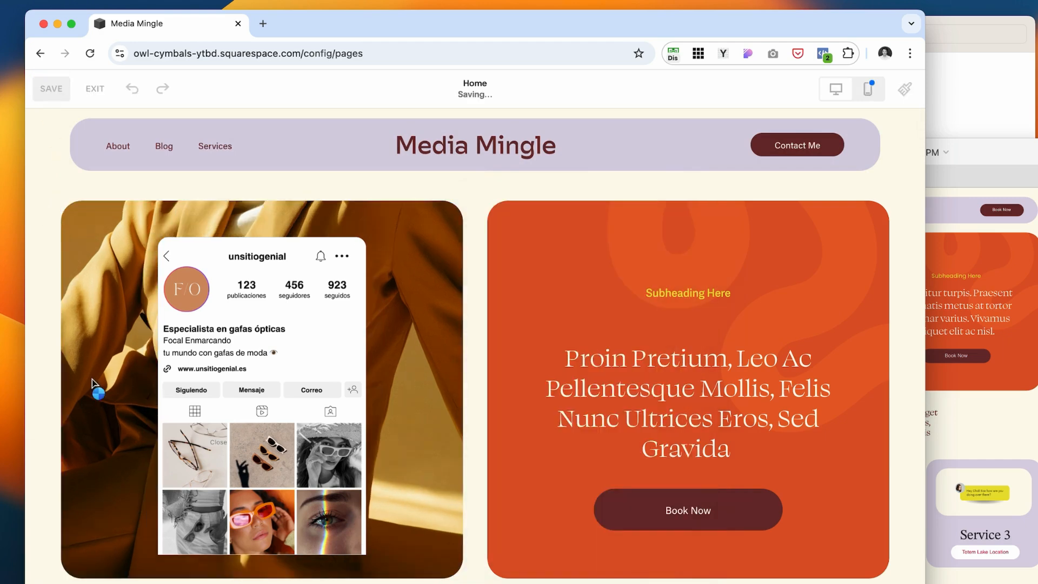
- Check how the jacket photo's image effect behaves as the hero section scrolls
scroll(43, 496, "down", 3)
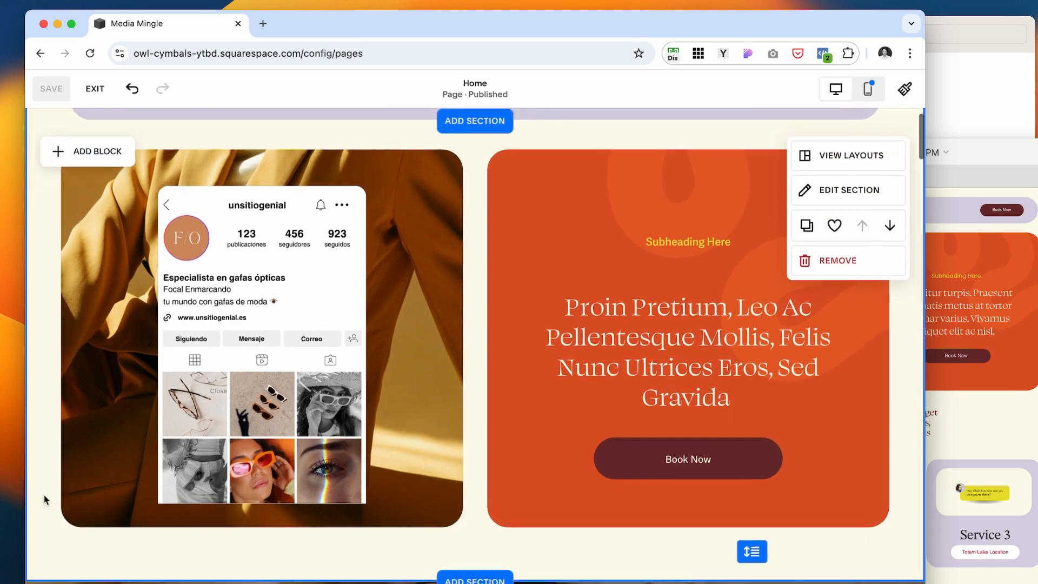
scroll(44, 495, "up", 2)
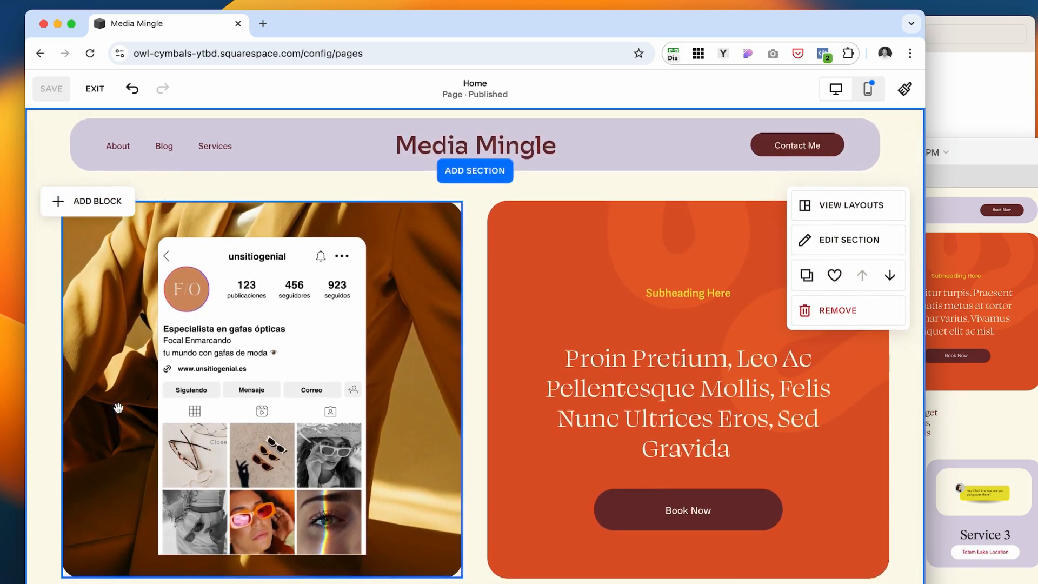
scroll(50, 486, "down", 4)
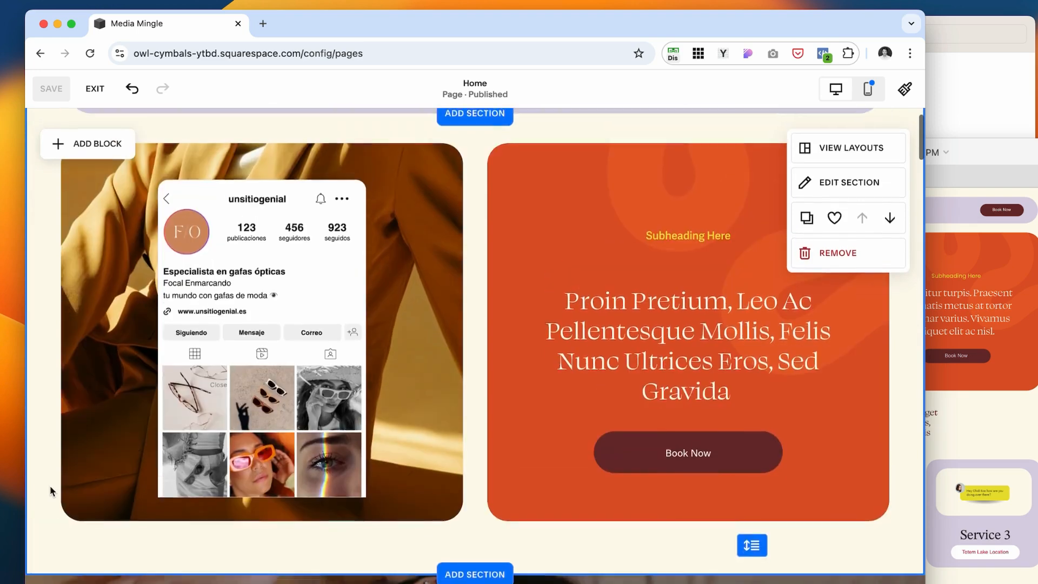
scroll(52, 491, "up", 3)
scroll(51, 491, "down", 1)
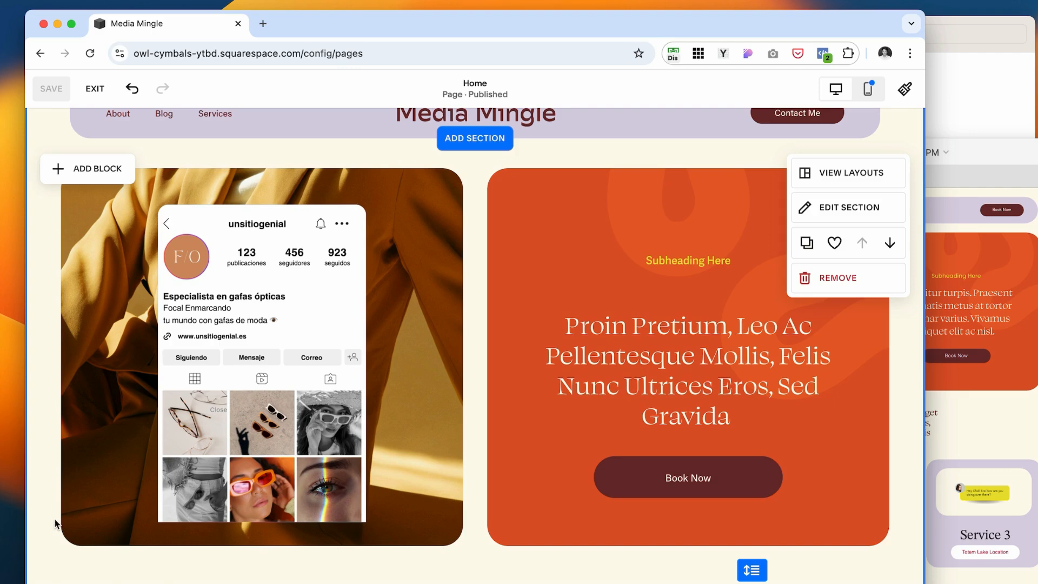
scroll(54, 517, "down", 1)
scroll(56, 486, "up", 1)
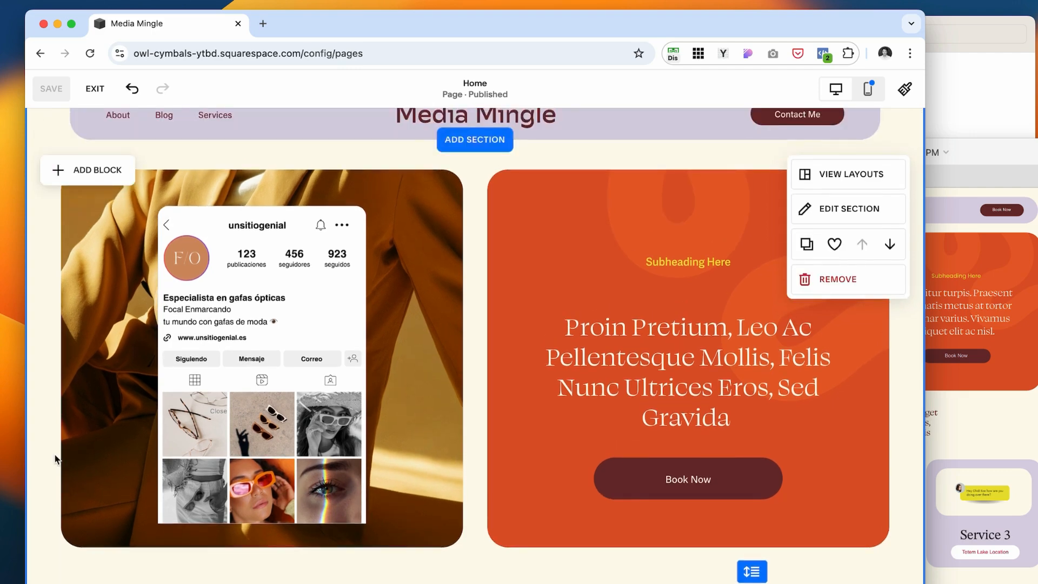
- Compare the live home page's sections below the hero with the services and statistics sections in the Adobe XD mockup
scroll(56, 460, "up", 1)
scroll(56, 459, "down", 4)
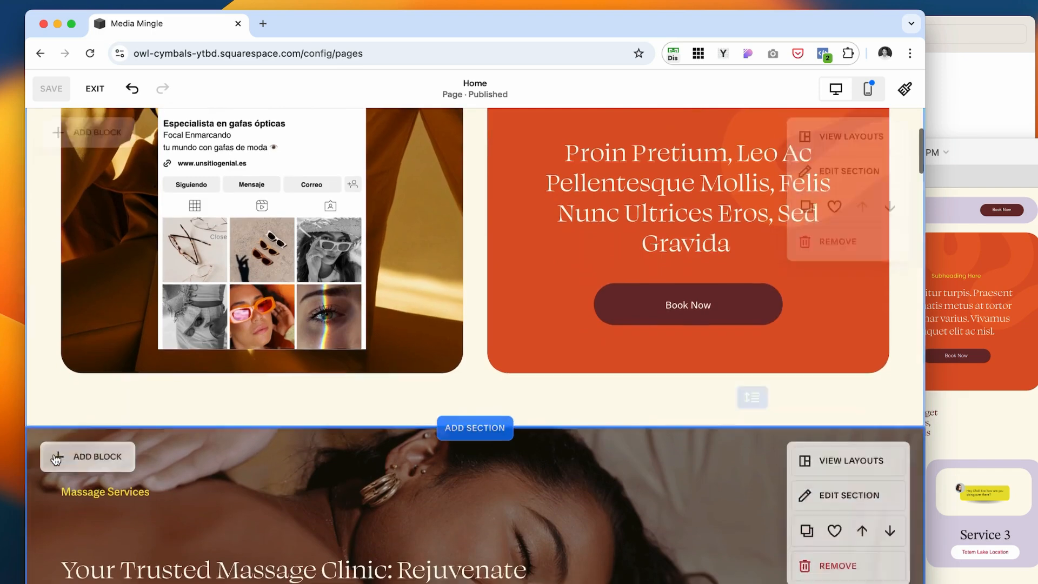
scroll(57, 458, "up", 1)
left_click(1026, 189)
left_click_drag(765, 148, 715, 15)
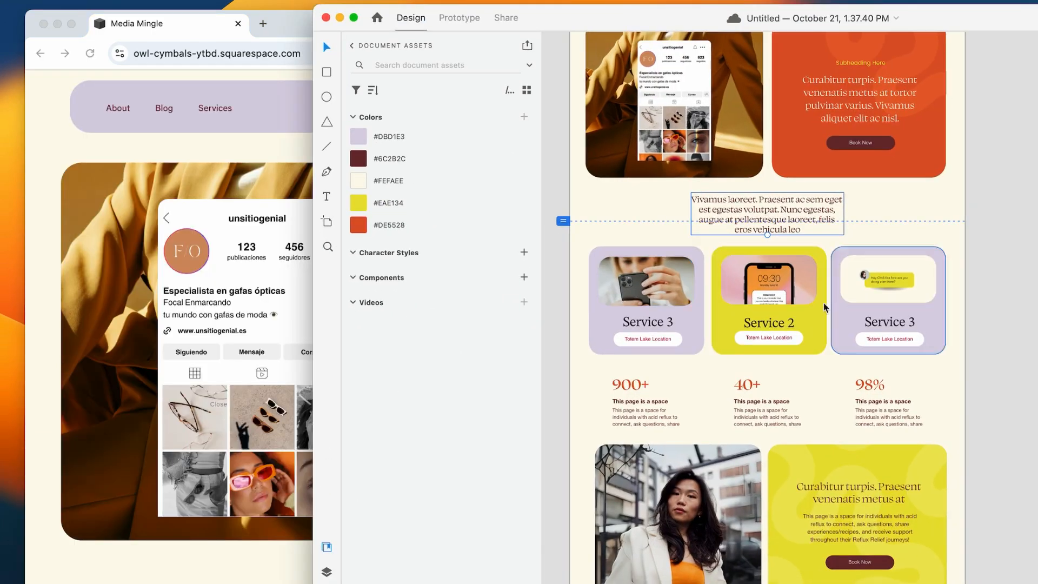
left_click(174, 245)
scroll(174, 245, "down", 10)
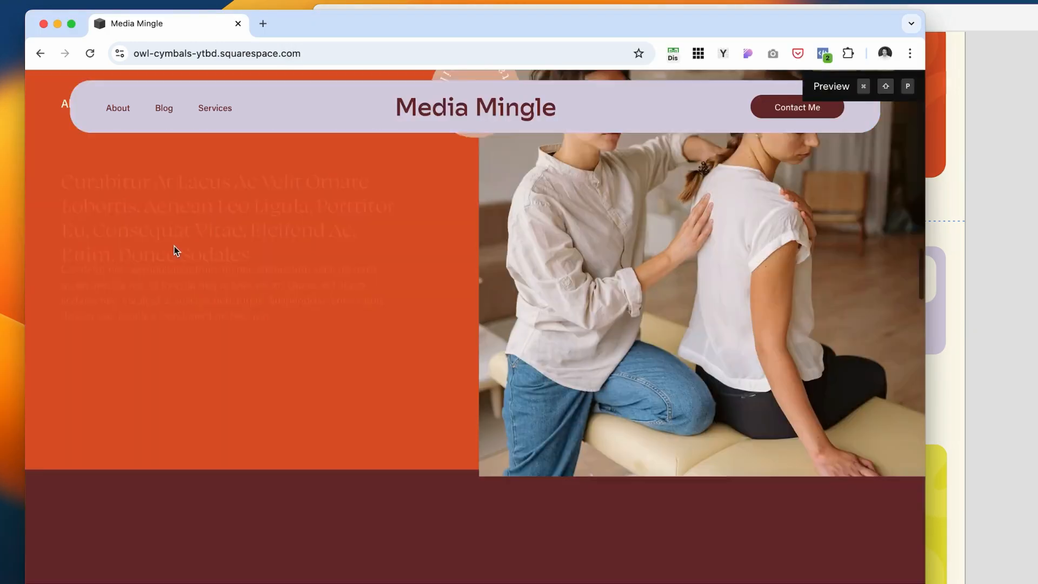
- Open the Home page for editing, move the "100+ Happy Clients" statistics section up to directly below the intro text, and save
left_click(906, 106)
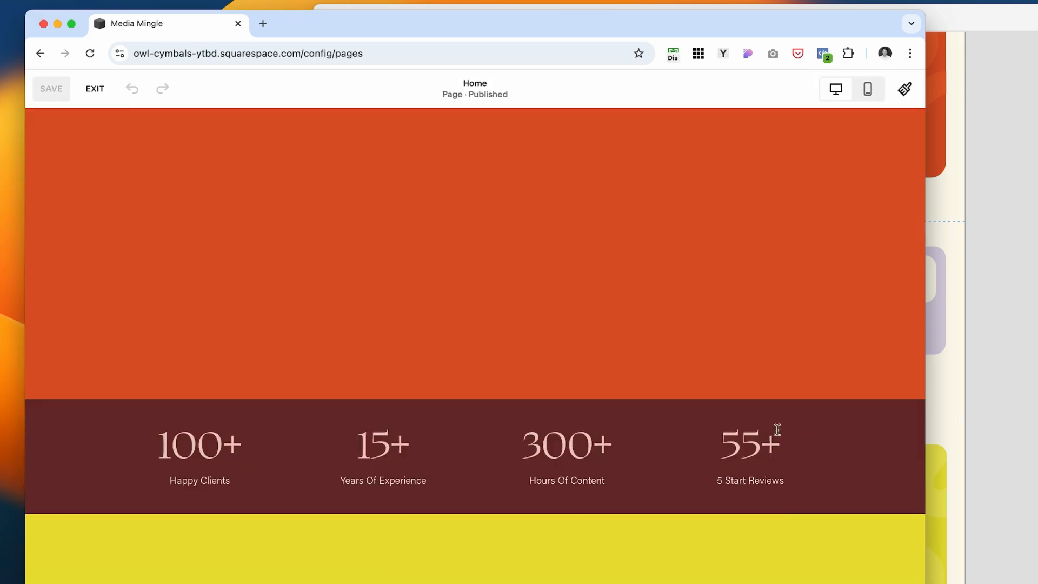
mouse_move(824, 458)
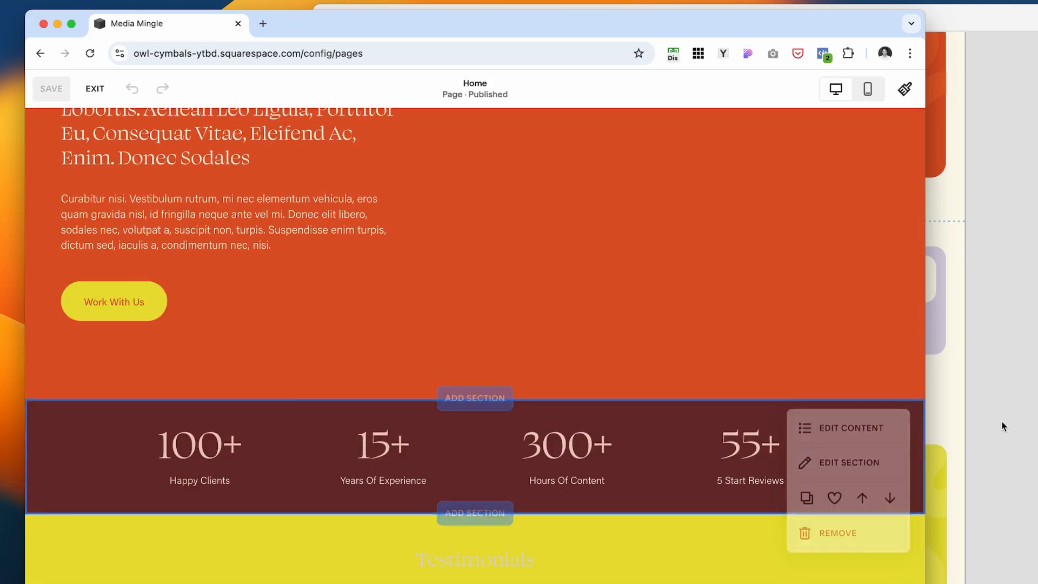
left_click(1001, 425)
left_click(183, 430)
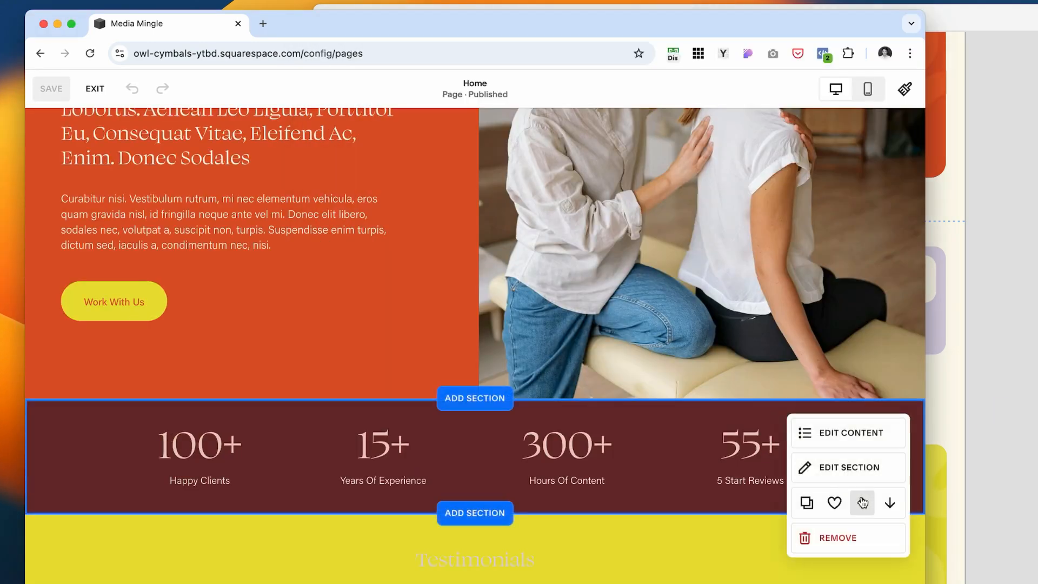
left_click(862, 498)
left_click(861, 357)
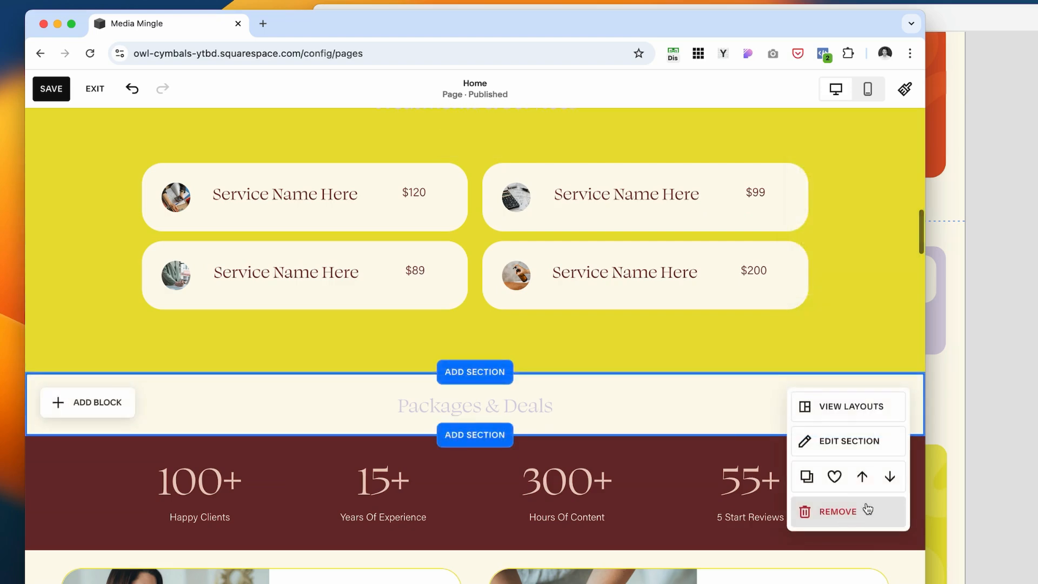
left_click(864, 478)
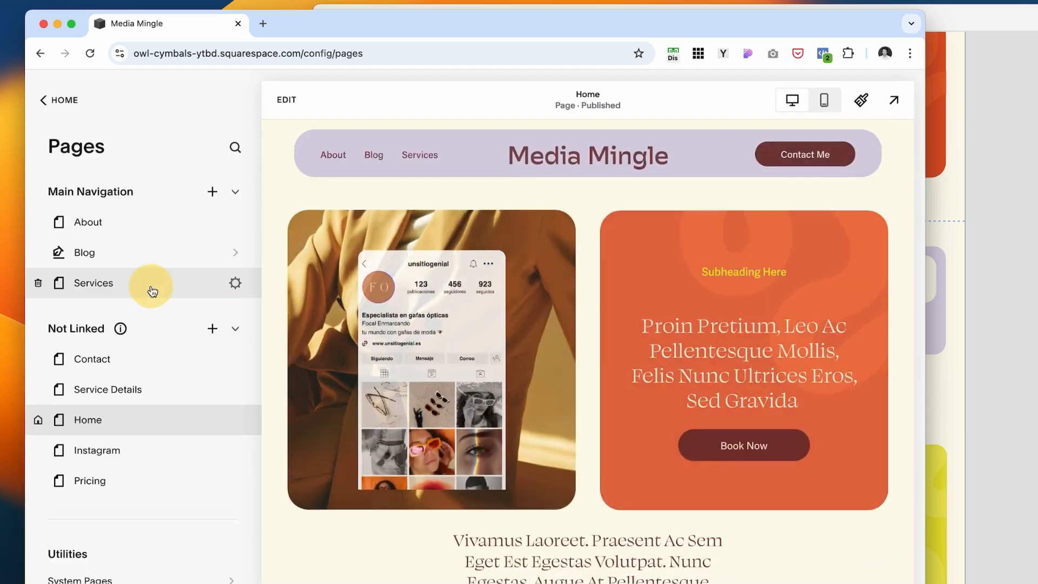
- On the Services page, save the three-card section under "Full List Of Services" for reuse and leave editing
left_click(150, 282)
scroll(716, 504, "down", 15)
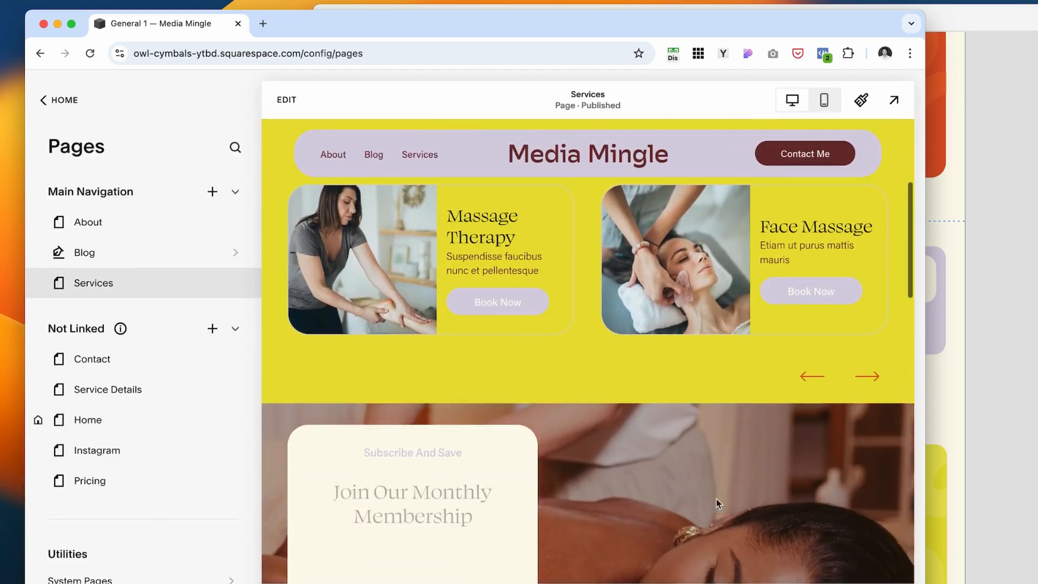
left_click(1017, 353)
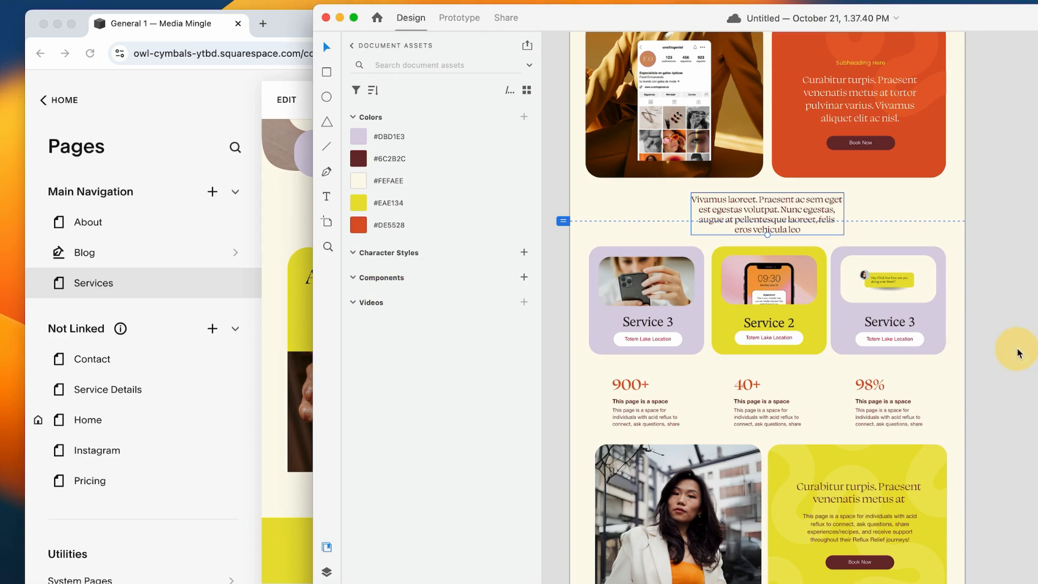
left_click(283, 361)
left_click(286, 100)
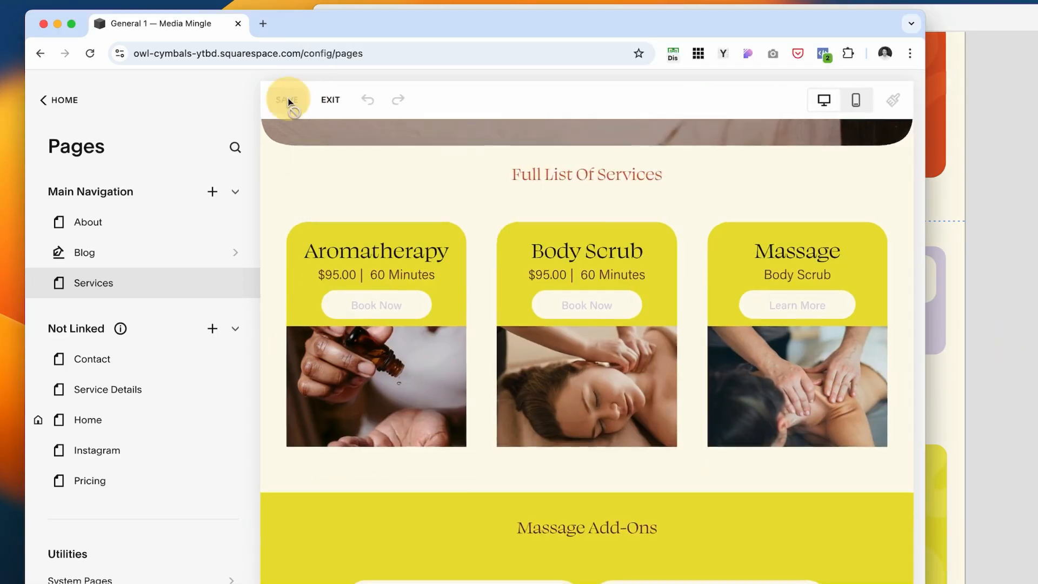
scroll(602, 536, "down", 3)
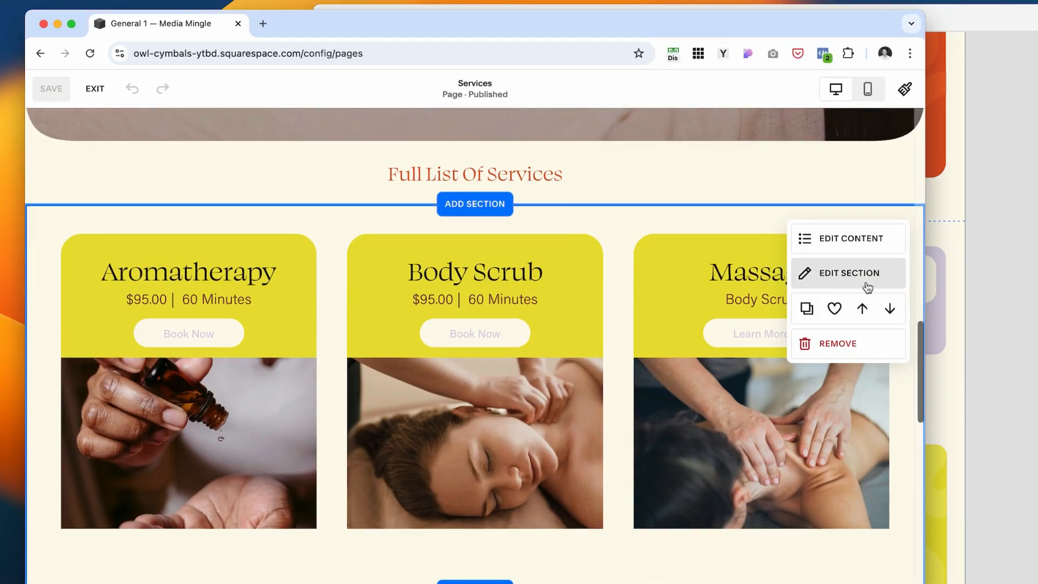
scroll(316, 407, "down", 15)
key("Escape")
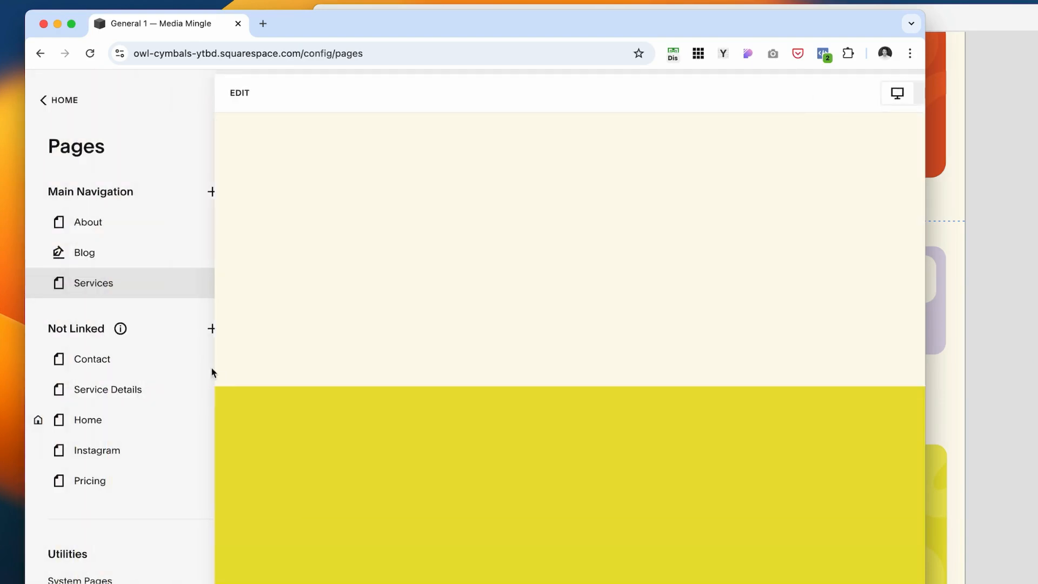
- Reopen the Home page for editing and insert the saved three-card services section between the intro text and the statistics section
left_click(370, 267)
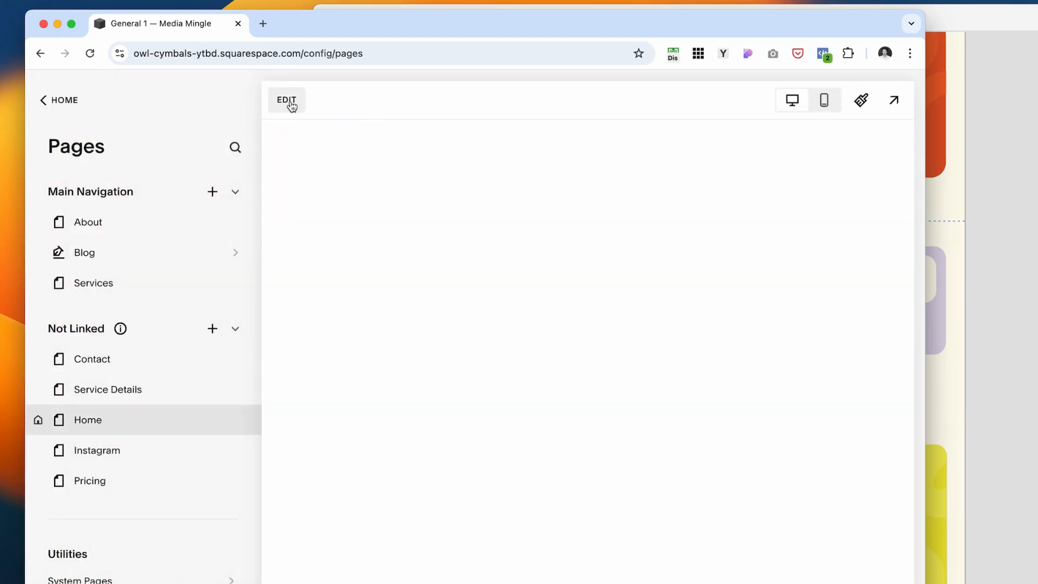
left_click(287, 101)
scroll(690, 294, "down", 5)
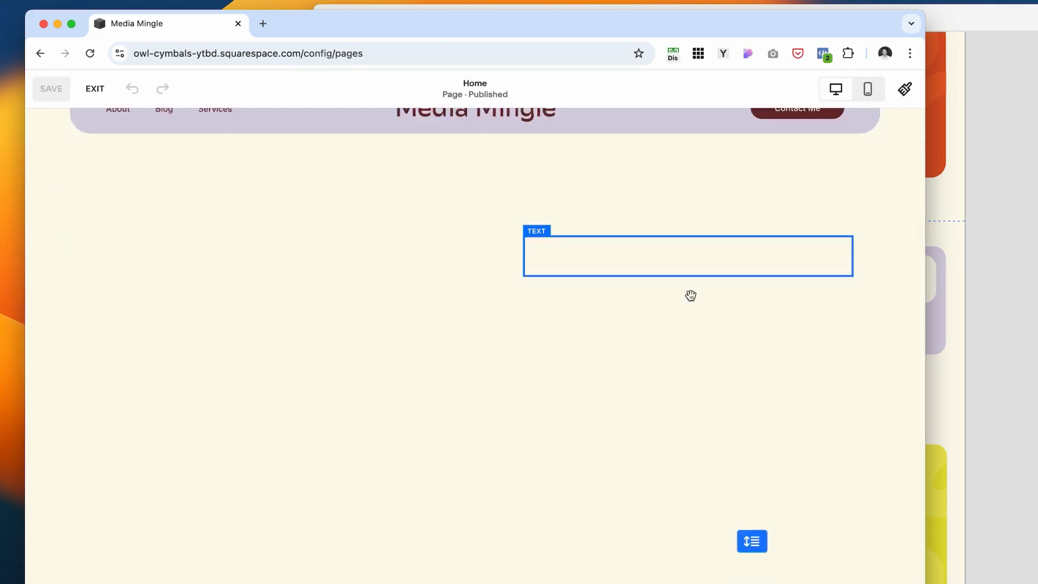
scroll(485, 312, "up", 5)
scroll(492, 432, "down", 3)
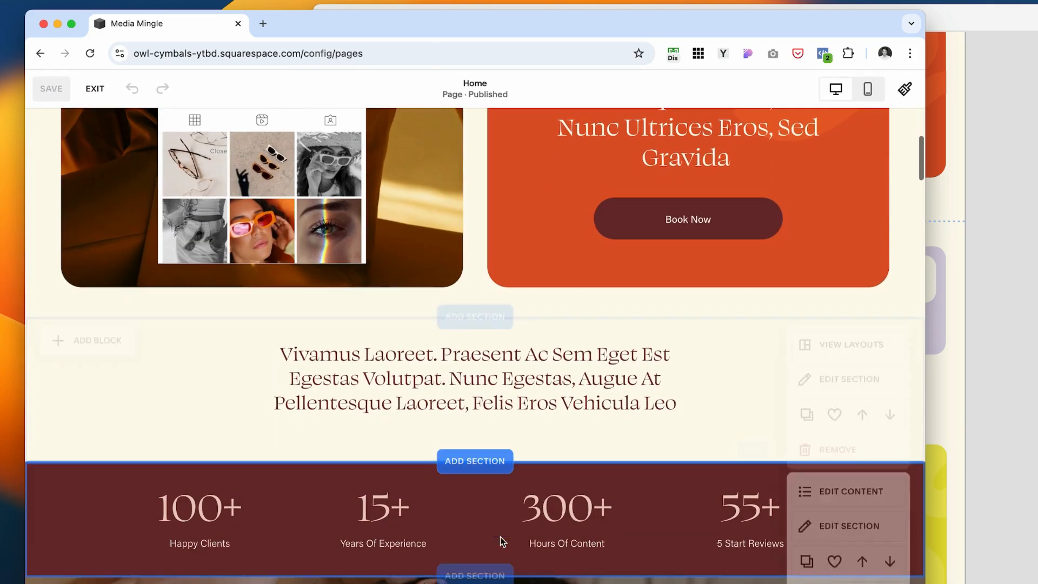
left_click(459, 466)
left_click(482, 255)
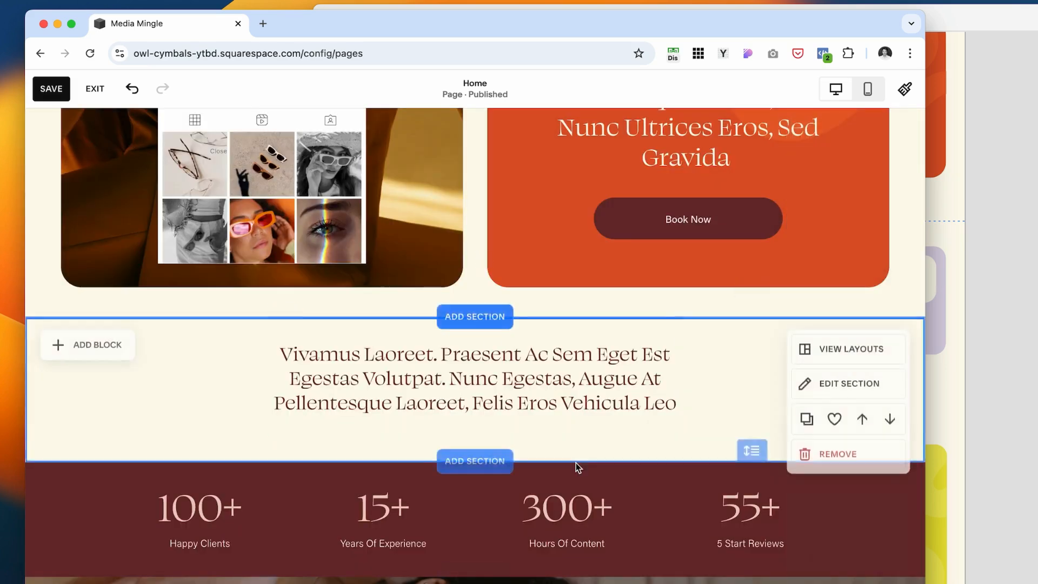
scroll(306, 430, "down", 5)
scroll(307, 430, "up", 1)
- Check the mockup's service cards, then replace the title of each of the three cards with "Service Name"
key("super+Tab")
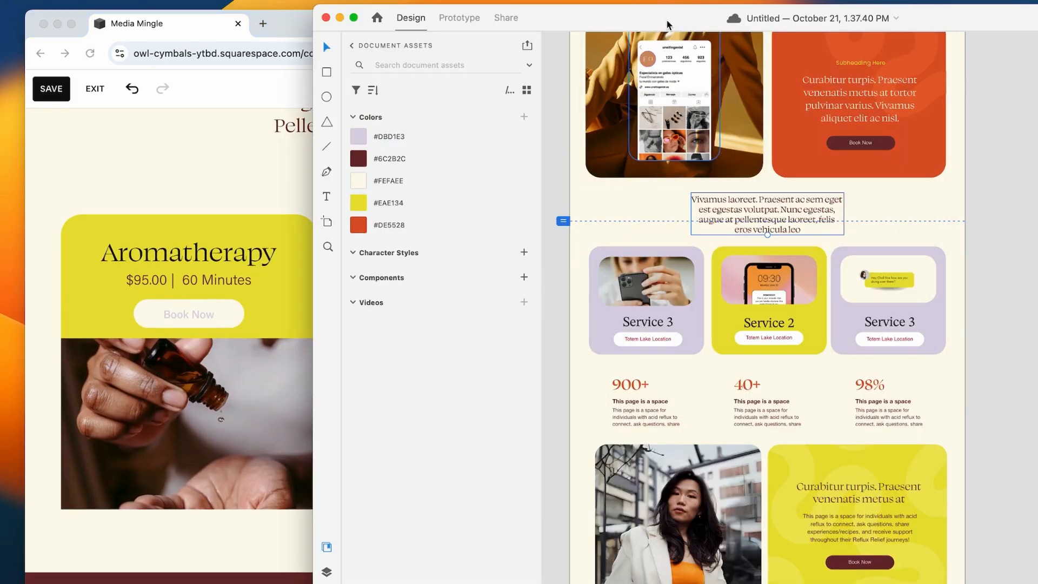
left_click_drag(668, 25, 516, 25)
key("super+Tab")
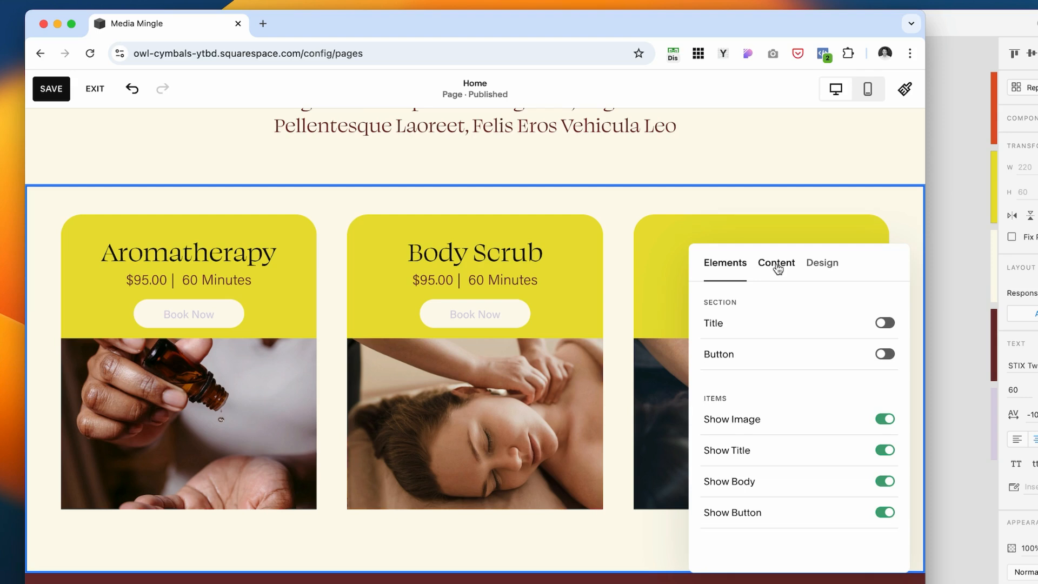
left_click(777, 267)
left_click(763, 354)
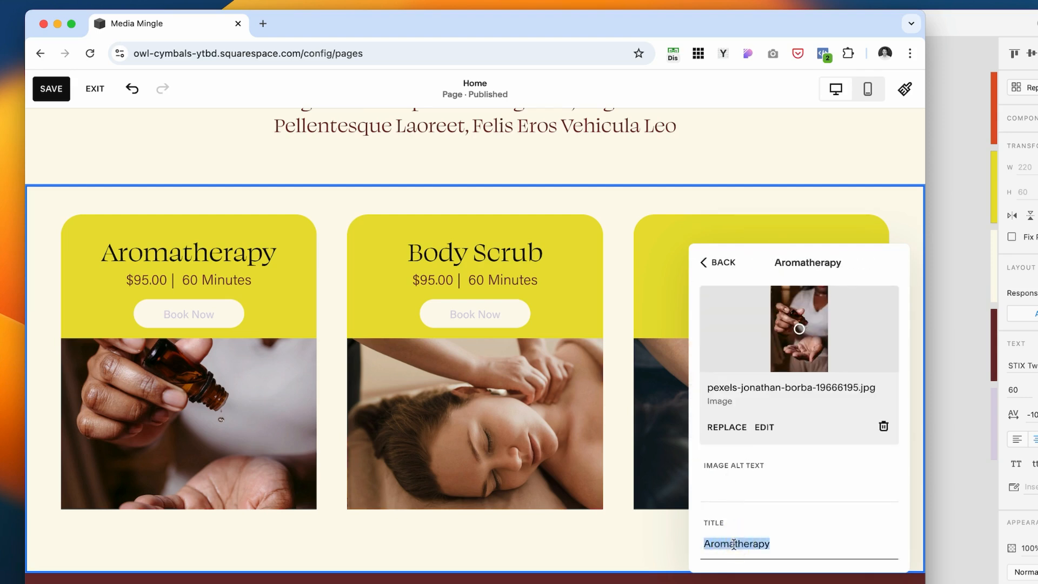
type("Service Name")
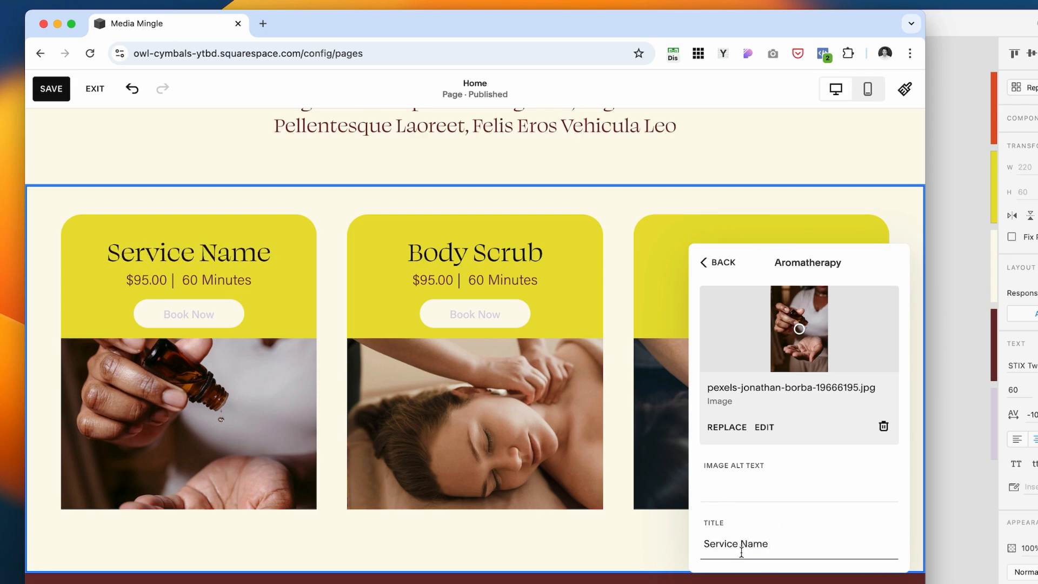
double_click(741, 547)
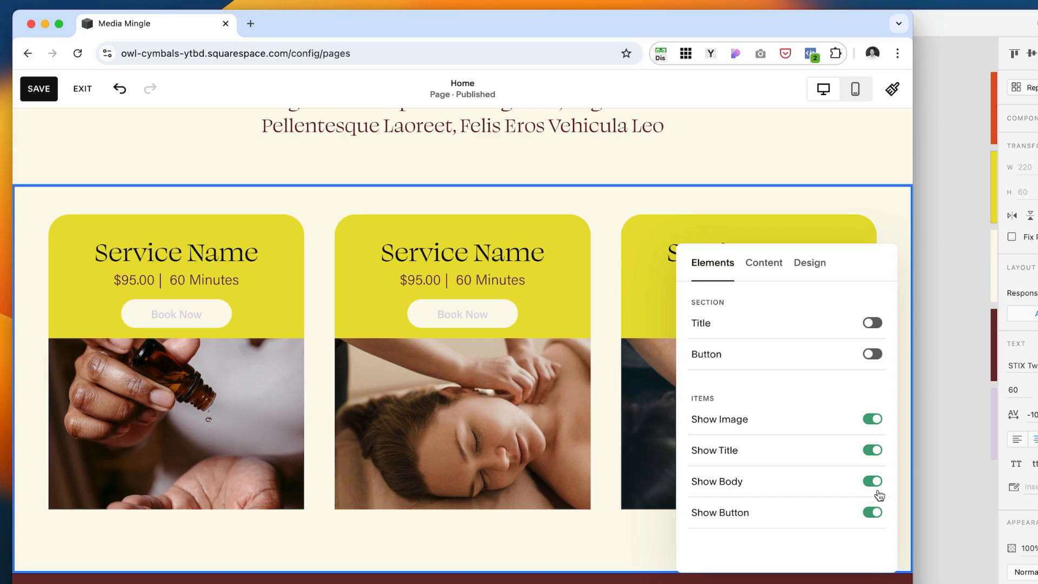
- Hide the service cards' body text and set their content order to Media First
left_click(872, 481)
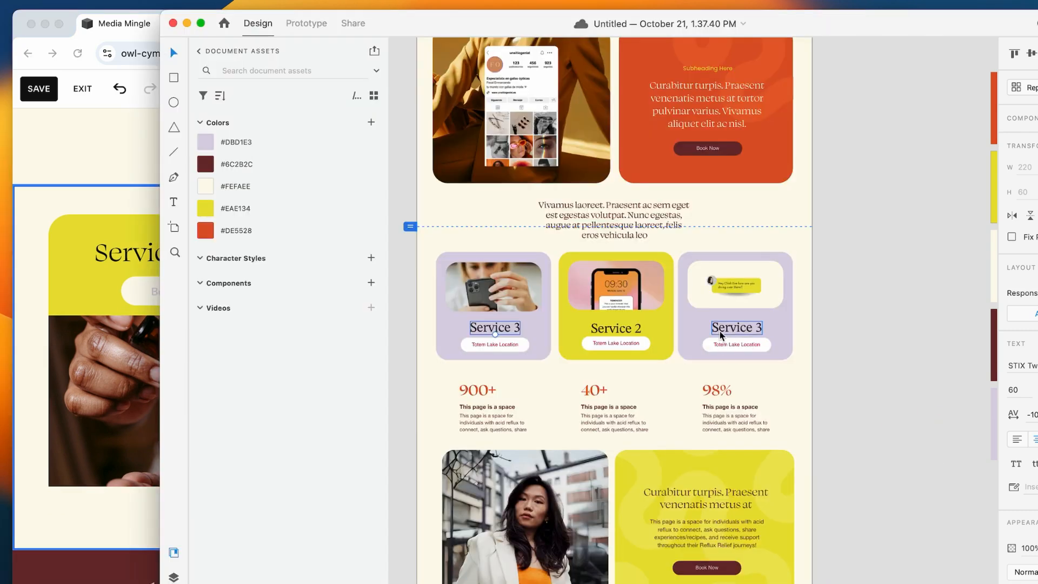
left_click(107, 325)
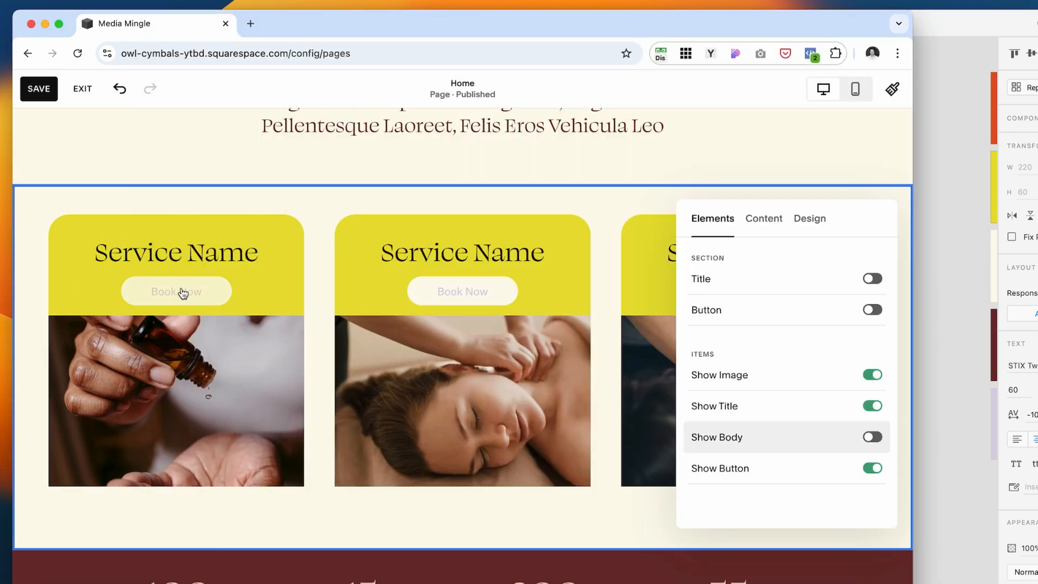
left_click(810, 220)
scroll(778, 451, "down", 2)
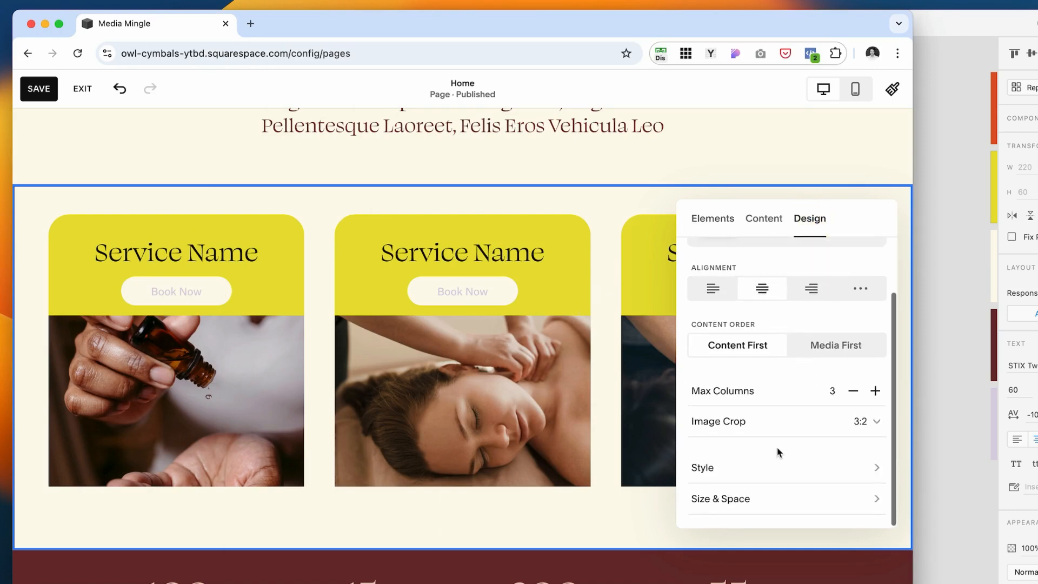
left_click(852, 350)
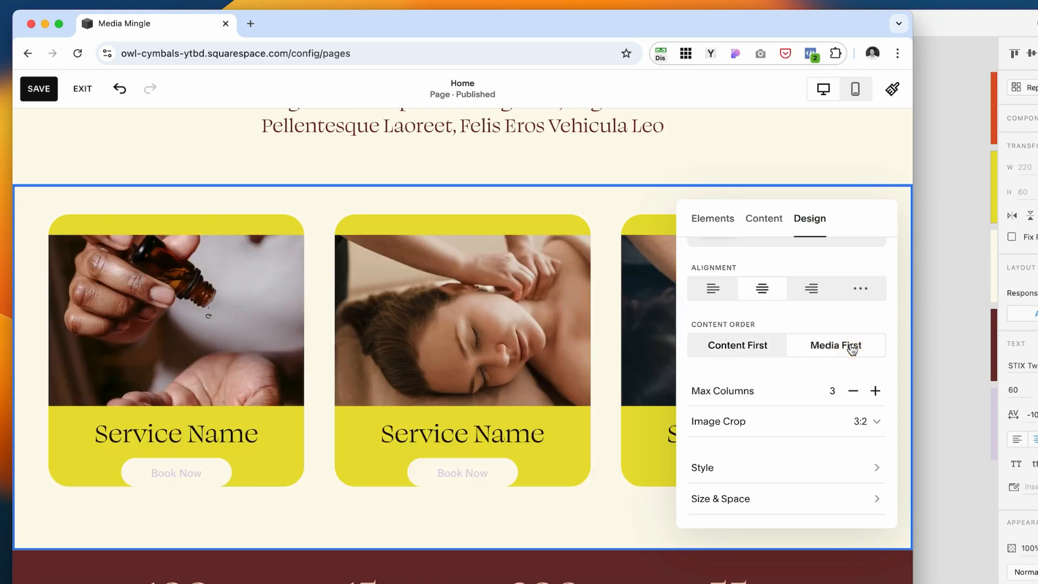
- Set the service cards' right and left padding to 11% in the section's style settings
left_click(731, 469)
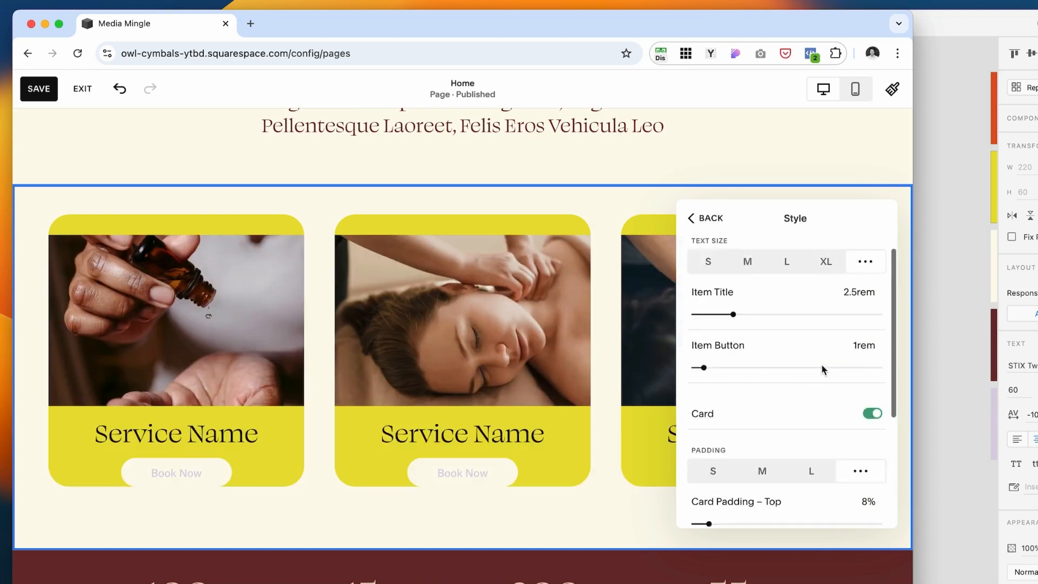
scroll(712, 363, "down", 5)
scroll(759, 344, "up", 1)
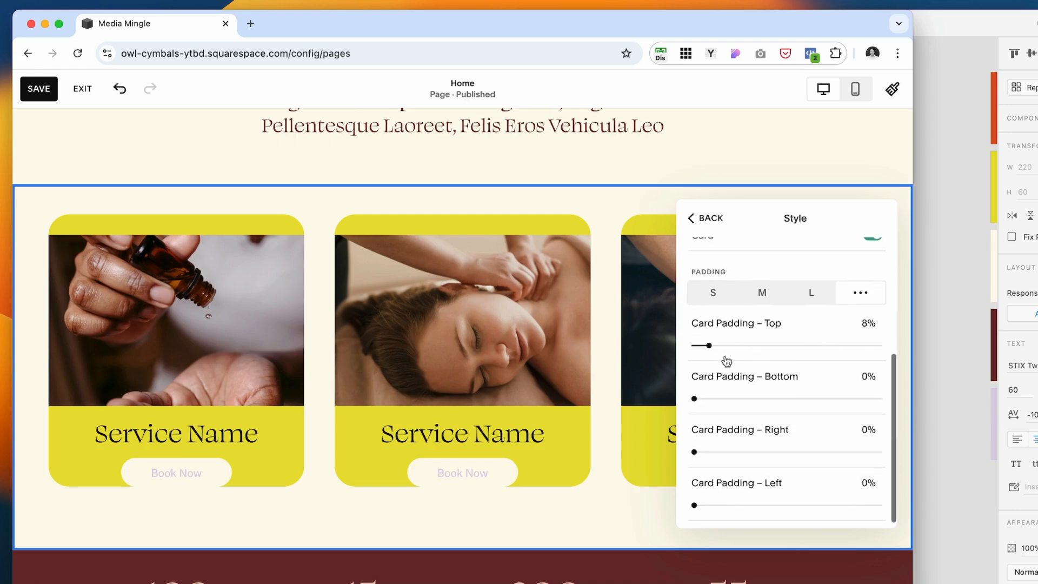
scroll(725, 363, "up", 1)
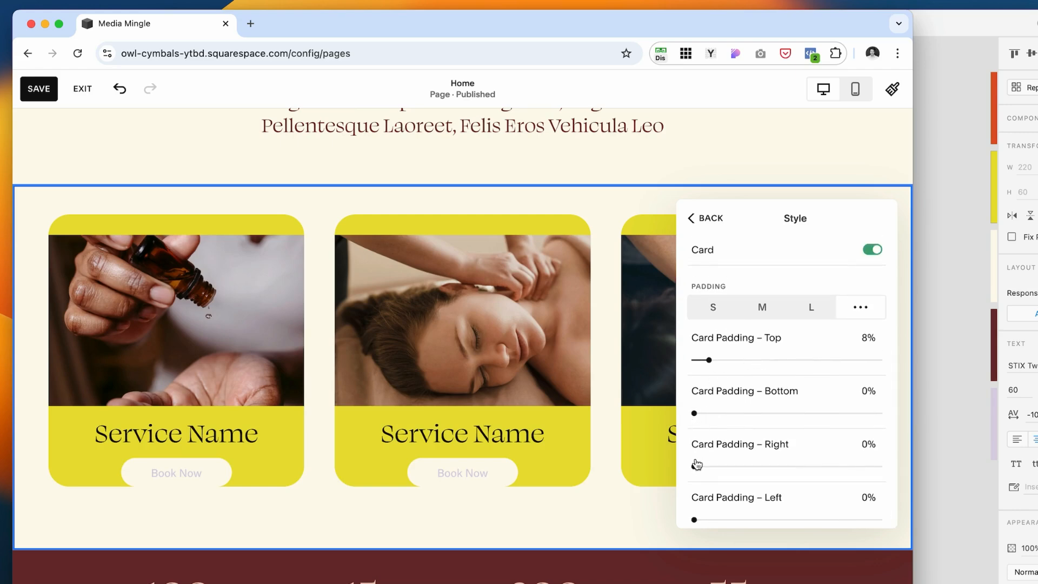
left_click_drag(697, 464, 714, 466)
left_click(862, 497)
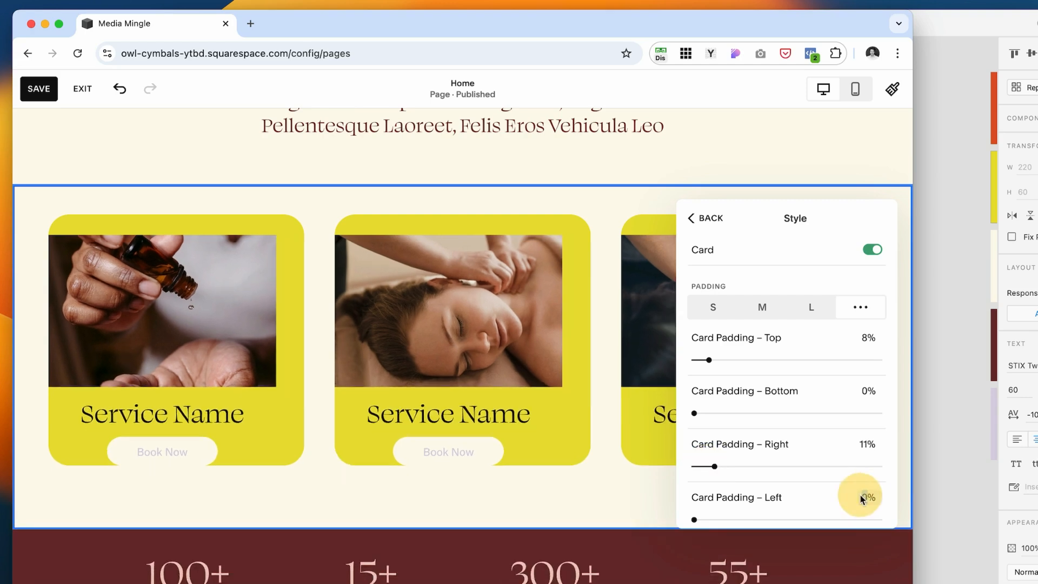
type("11")
left_click(886, 463)
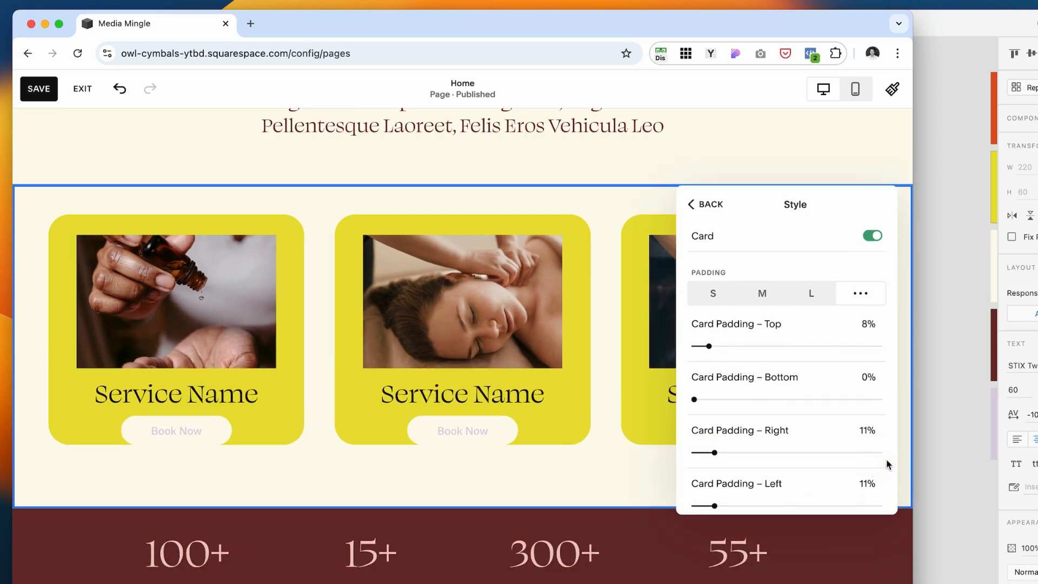
- Check the mockup's card spacing and set the service cards' top and bottom padding to 10%
left_click(943, 234)
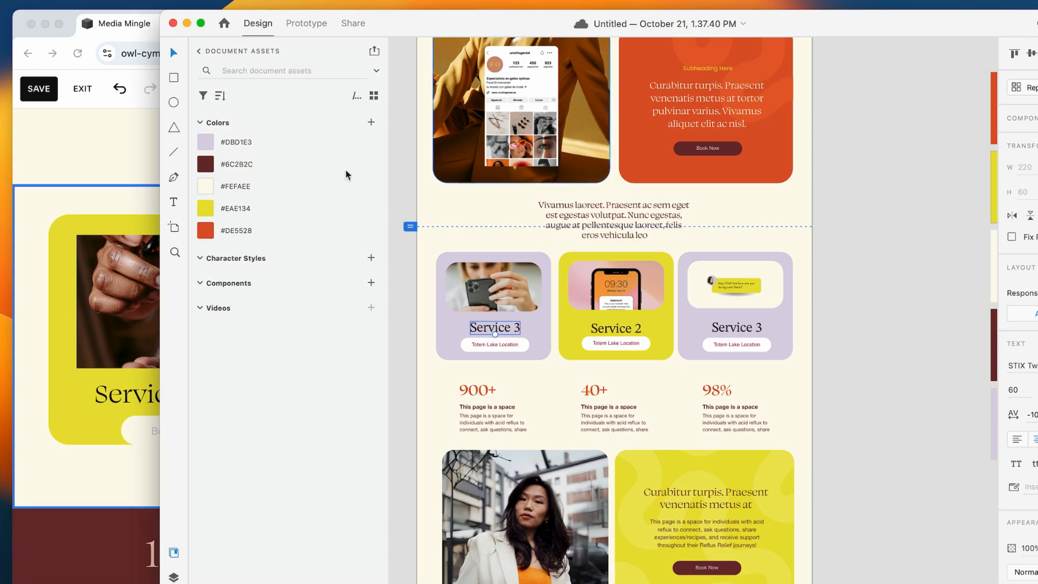
key("super+Tab")
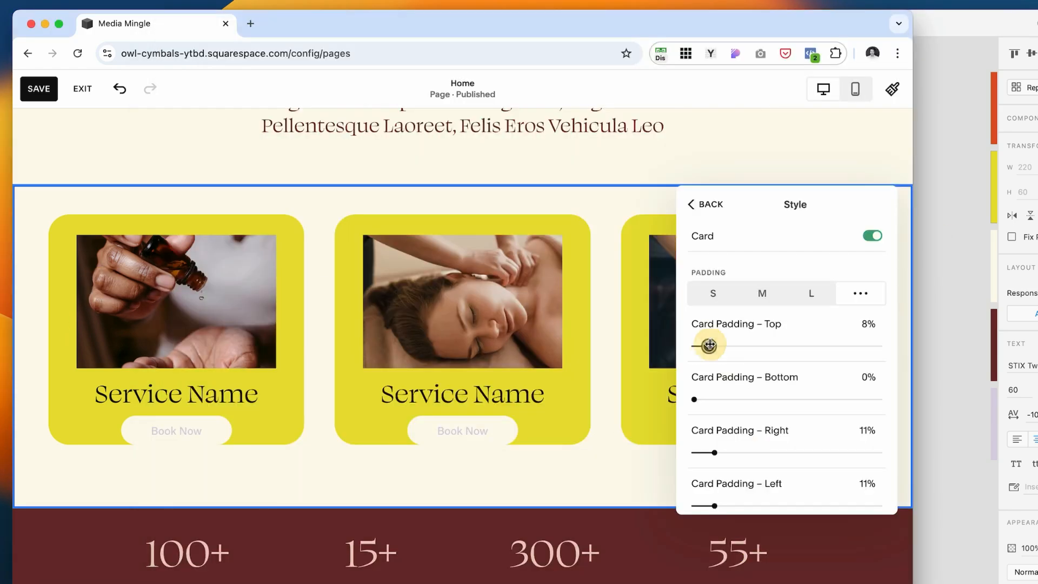
left_click_drag(710, 345, 710, 345)
left_click_drag(694, 399, 711, 398)
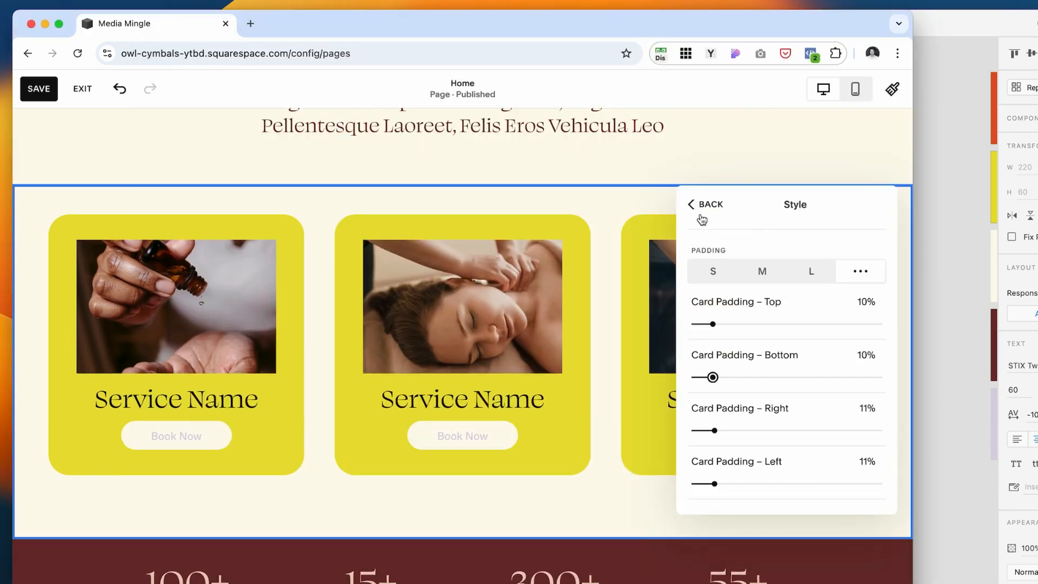
left_click(696, 204)
scroll(794, 379, "down", 2)
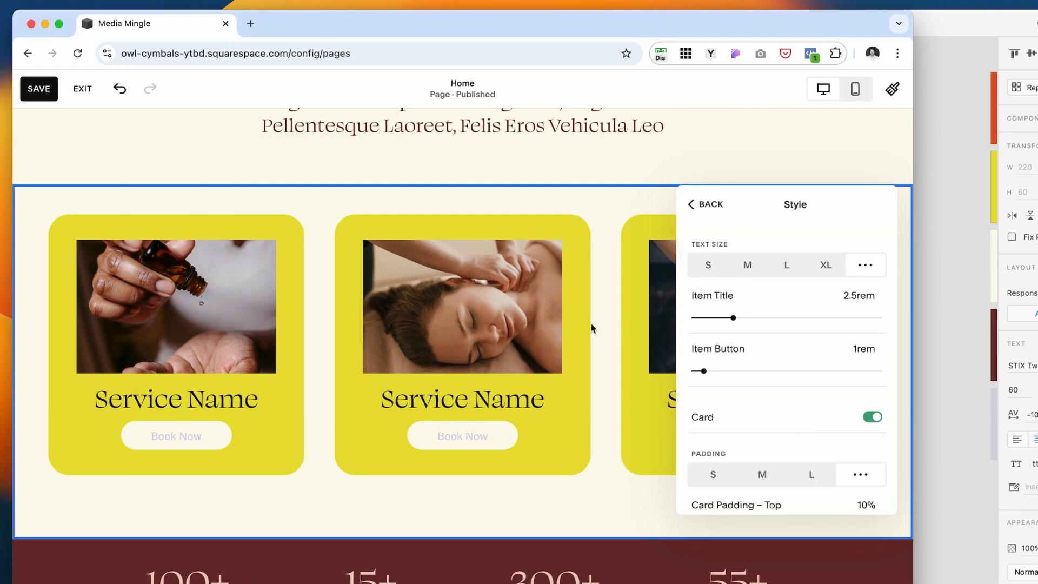
- Set the service cards' space between columns to 29px in the section's size and spacing settings, and save the page
scroll(822, 379, "down", 2)
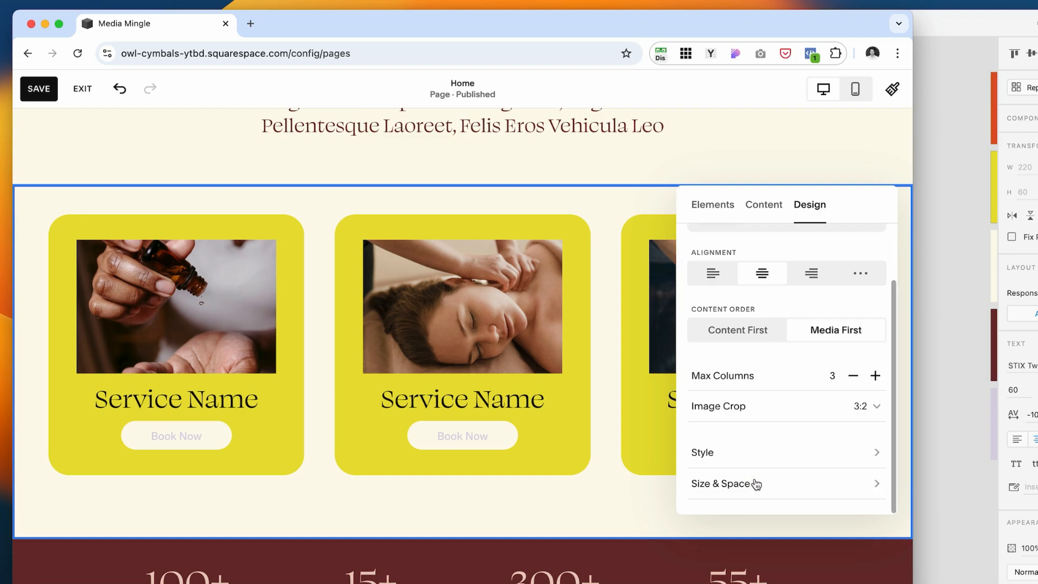
left_click(755, 482)
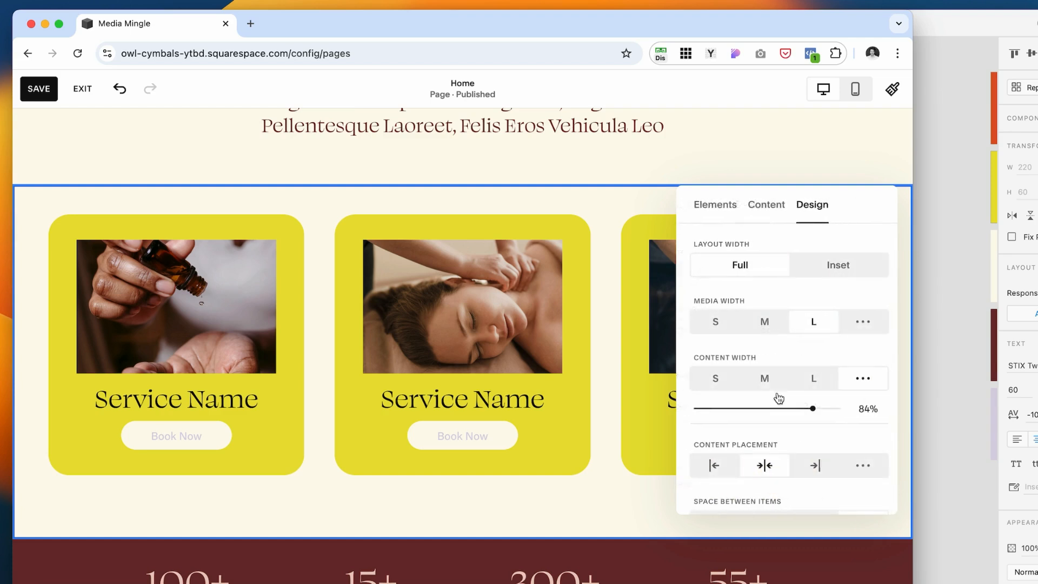
scroll(735, 395, "down", 4)
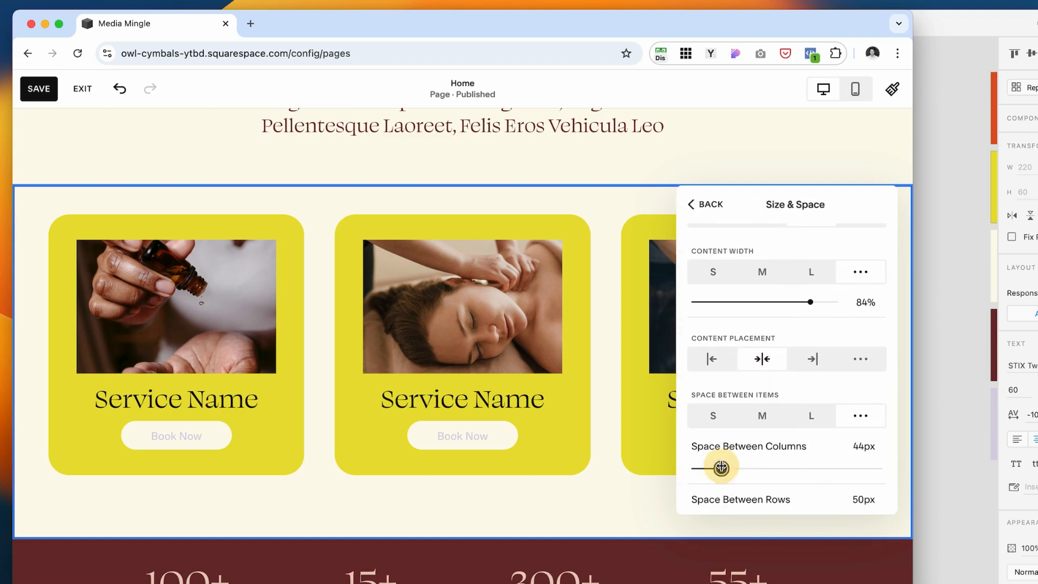
mouse_move(720, 468)
left_mouse_down()
mouse_move(702, 466)
mouse_move(712, 468)
left_mouse_up()
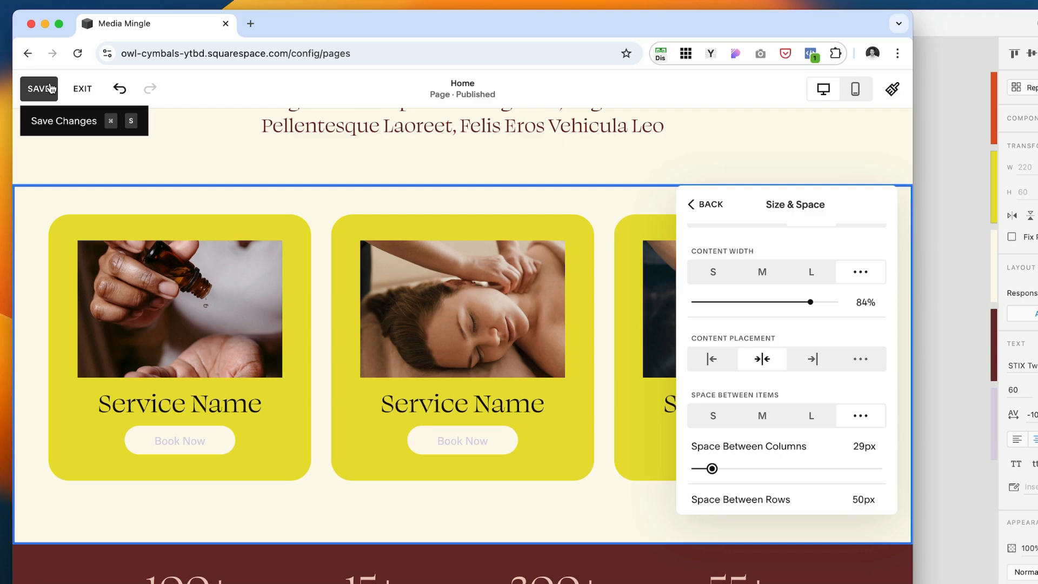
left_click(38, 89)
- Switch to Adobe XD to select the mockup's service images, then open the first service card's content item in Squarespace
key("super+Tab")
left_click(587, 341)
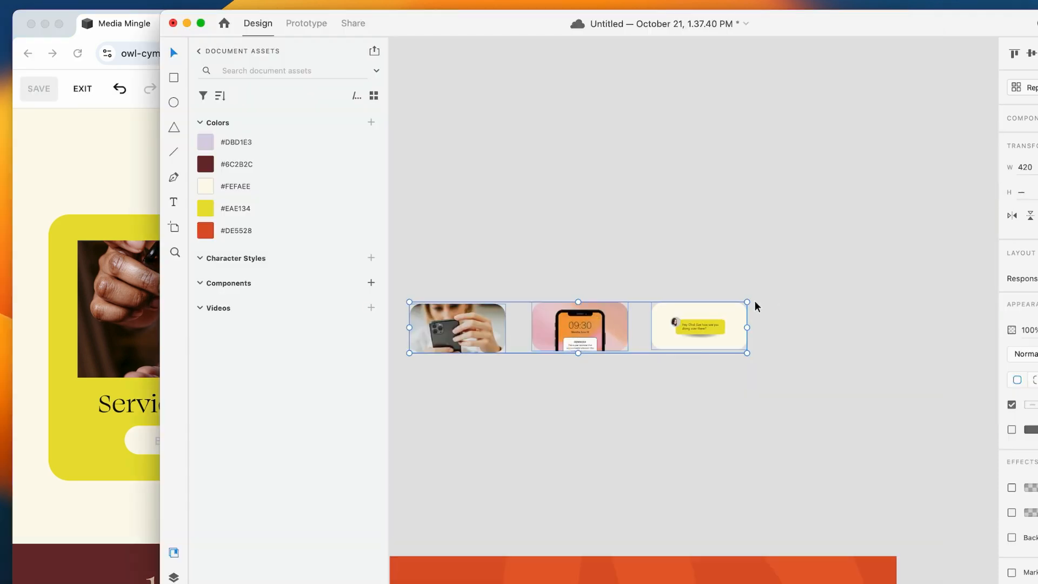
left_click(635, 277)
double_click(611, 319)
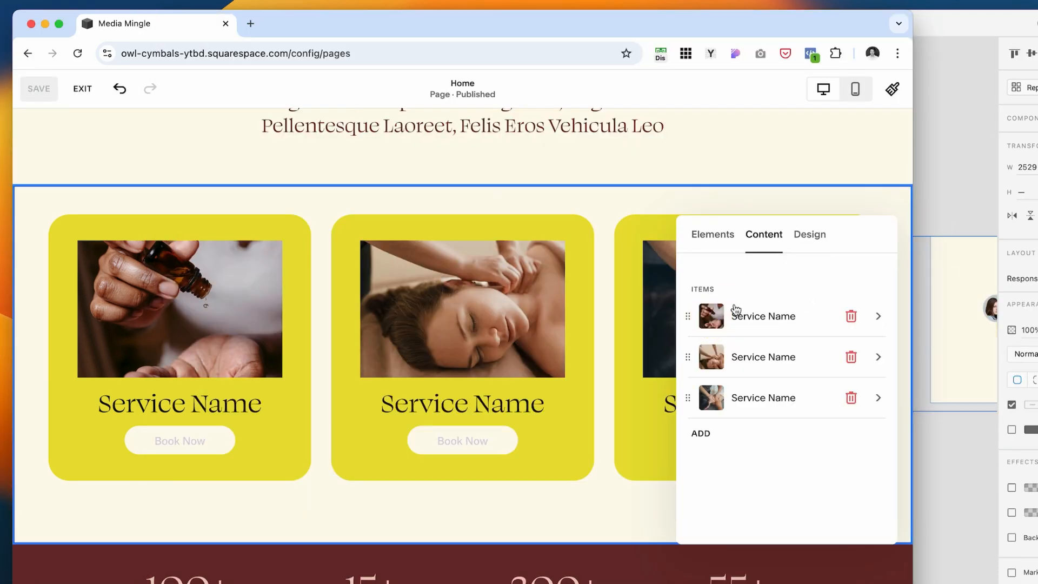
left_click(737, 313)
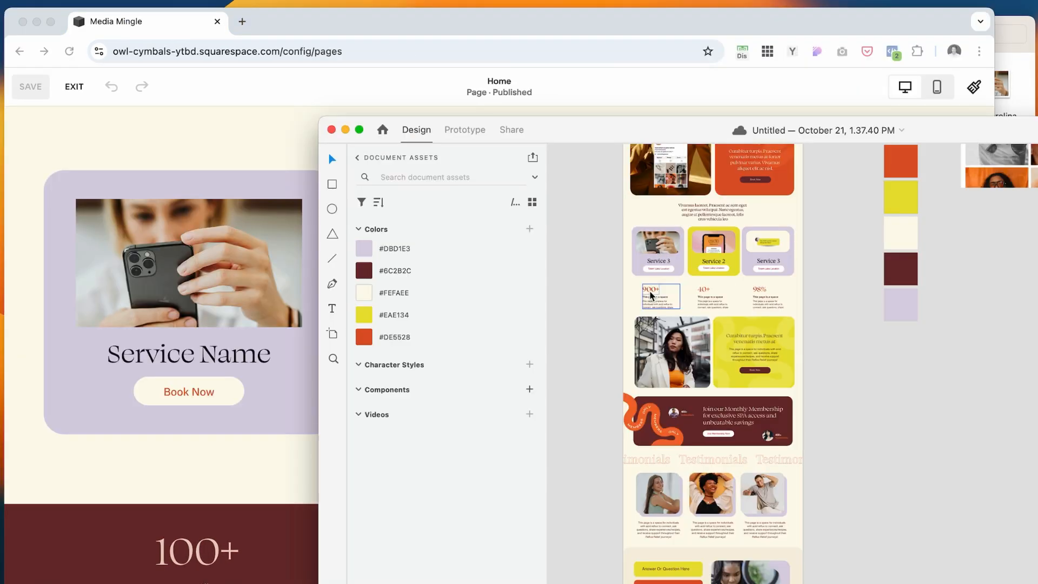
- Examine the mockup's statistics row below the service cards in Adobe XD
left_click(651, 295)
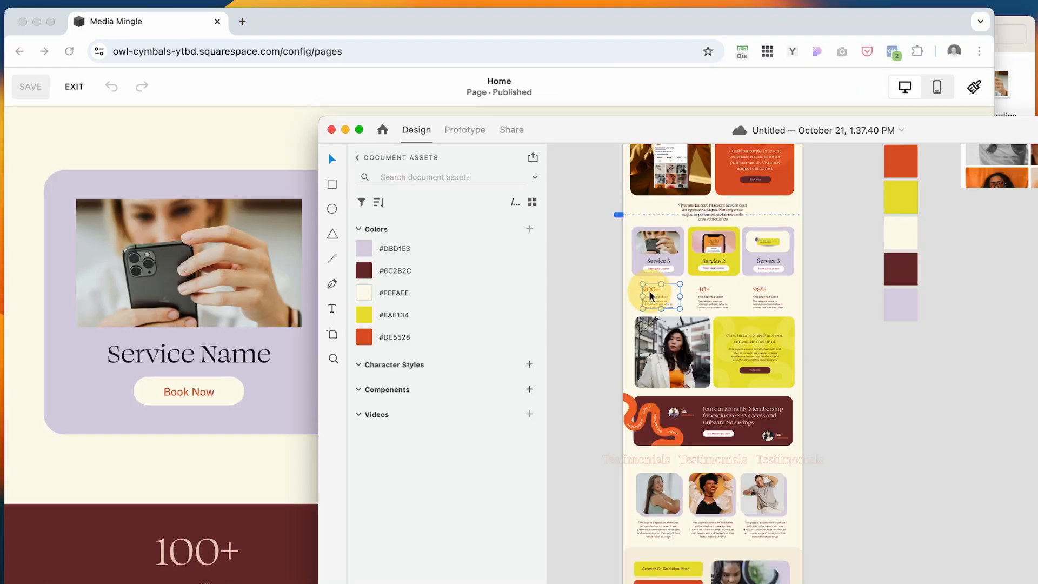
key("super+equal")
key("super+equal")
scroll(776, 393, "up", 4)
scroll(777, 393, "left", 5)
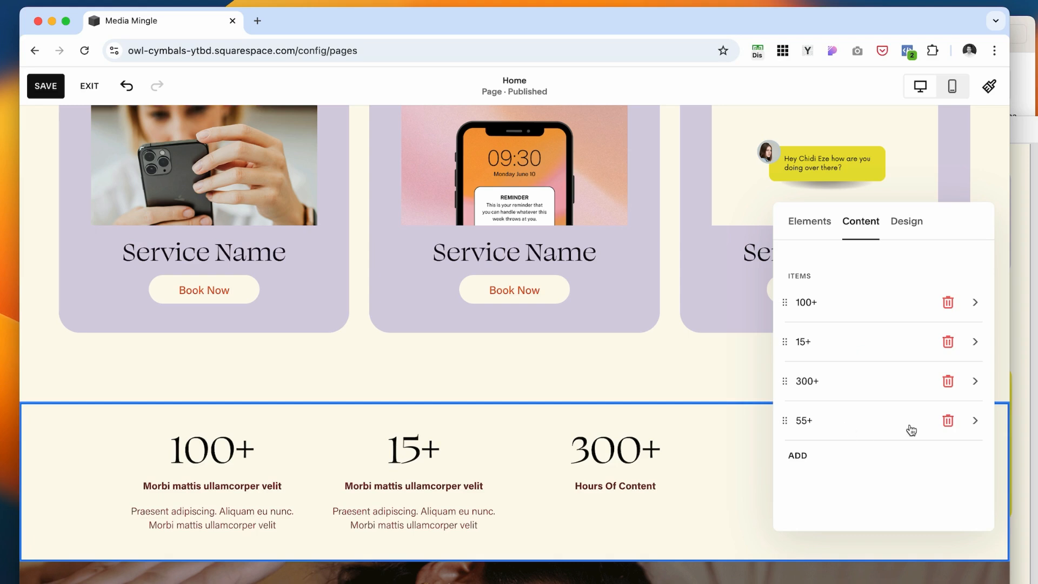
- Delete the "55+" item from the Squarespace statistics section and set its maximum columns to 3
left_click(947, 419)
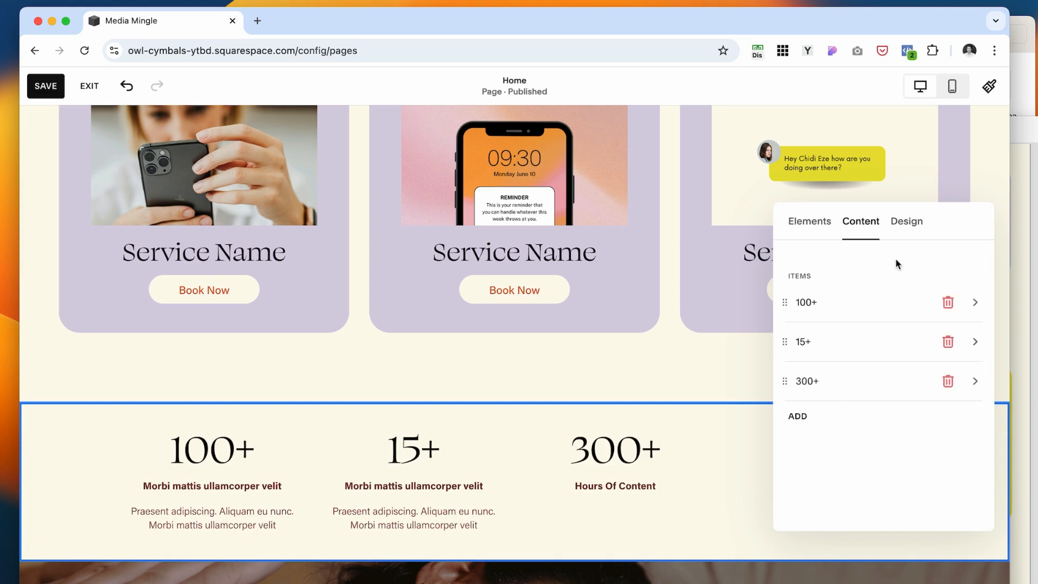
left_click(913, 223)
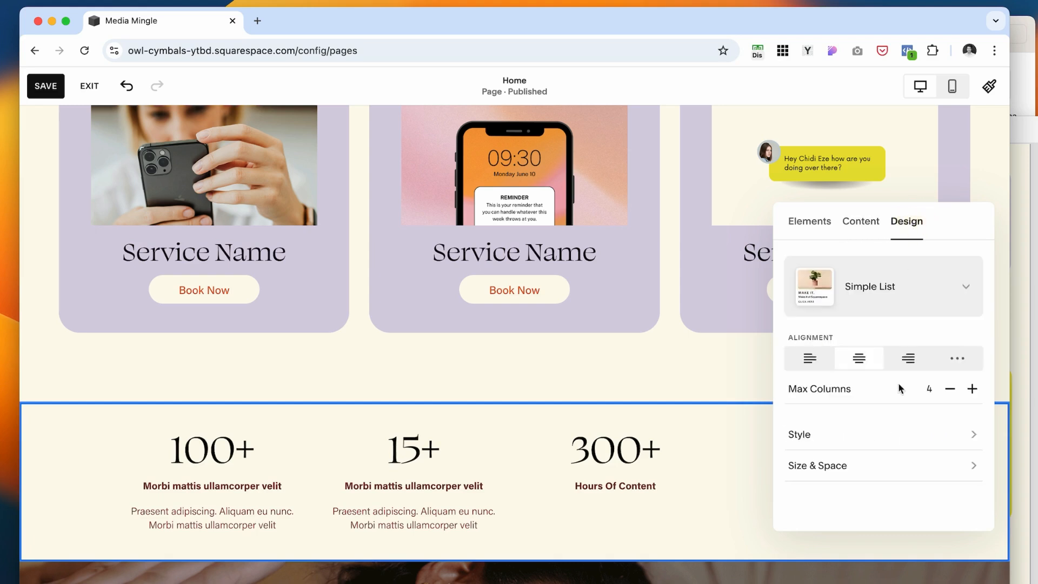
left_click(950, 390)
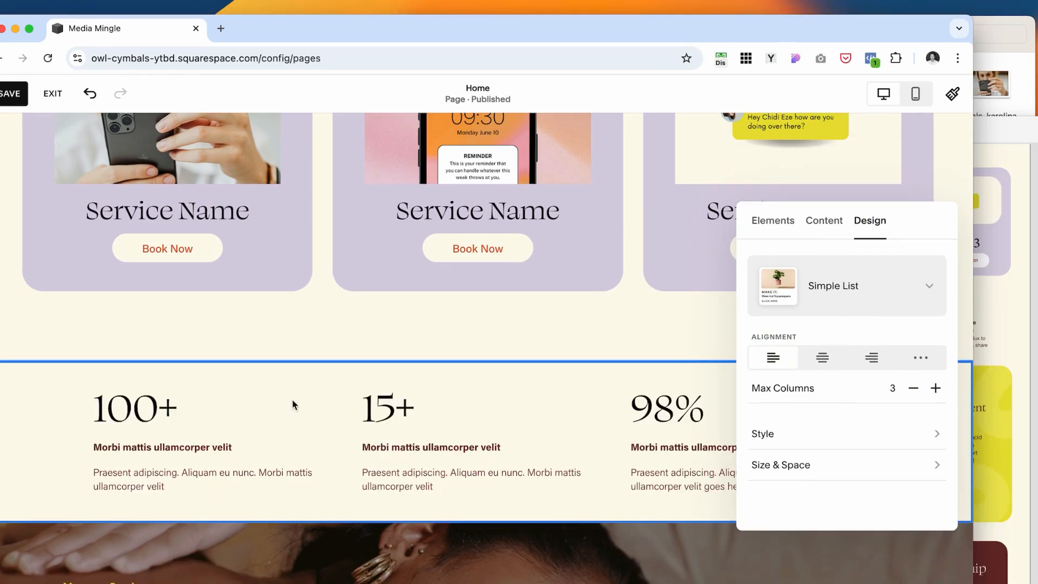
- Review the statistics section and slightly reduce its item description text size in the style settings
scroll(496, 452, "down", 2)
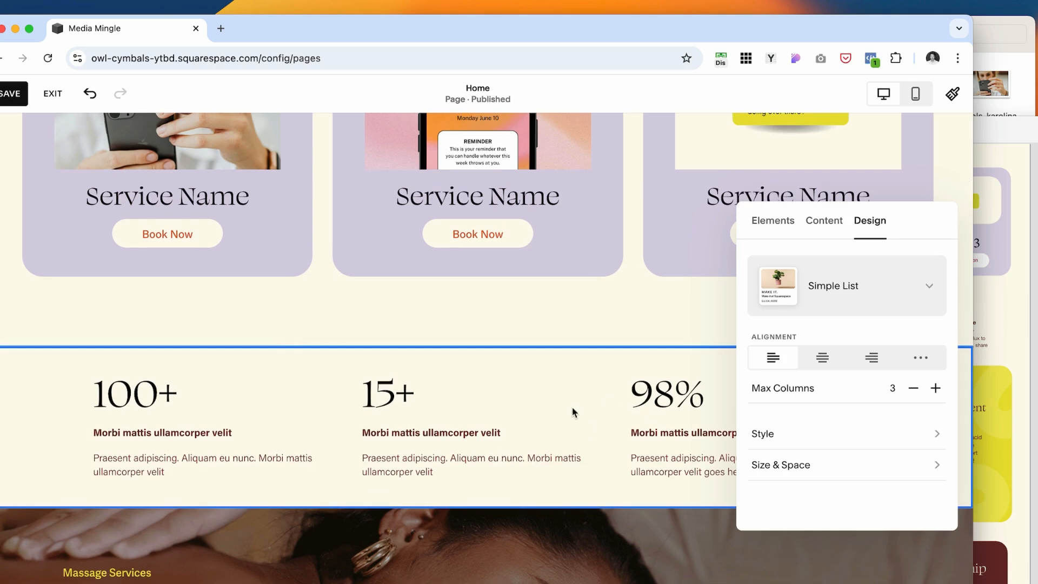
scroll(574, 412, "down", 3)
scroll(574, 412, "up", 2)
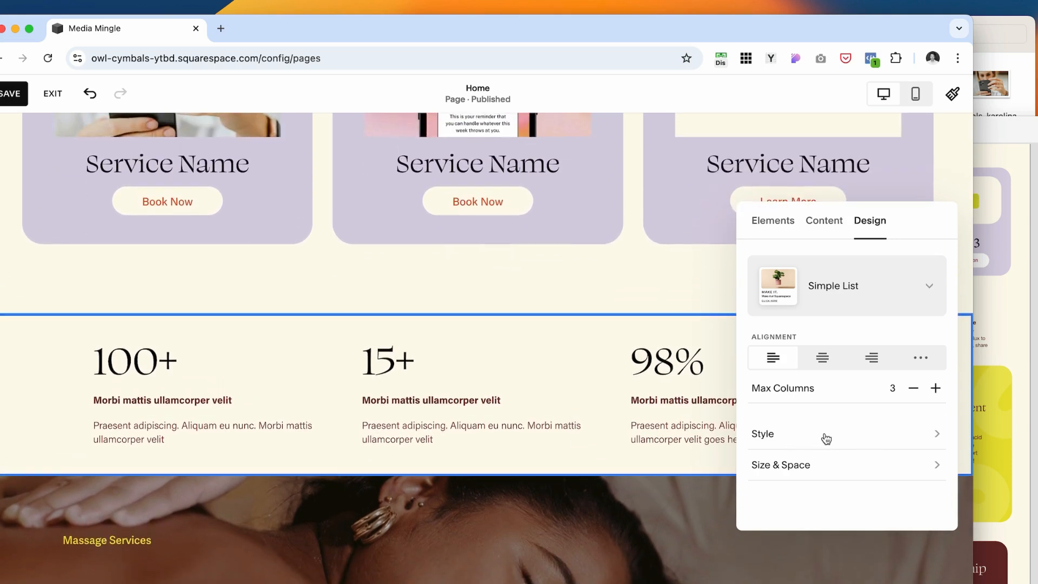
left_click(826, 438)
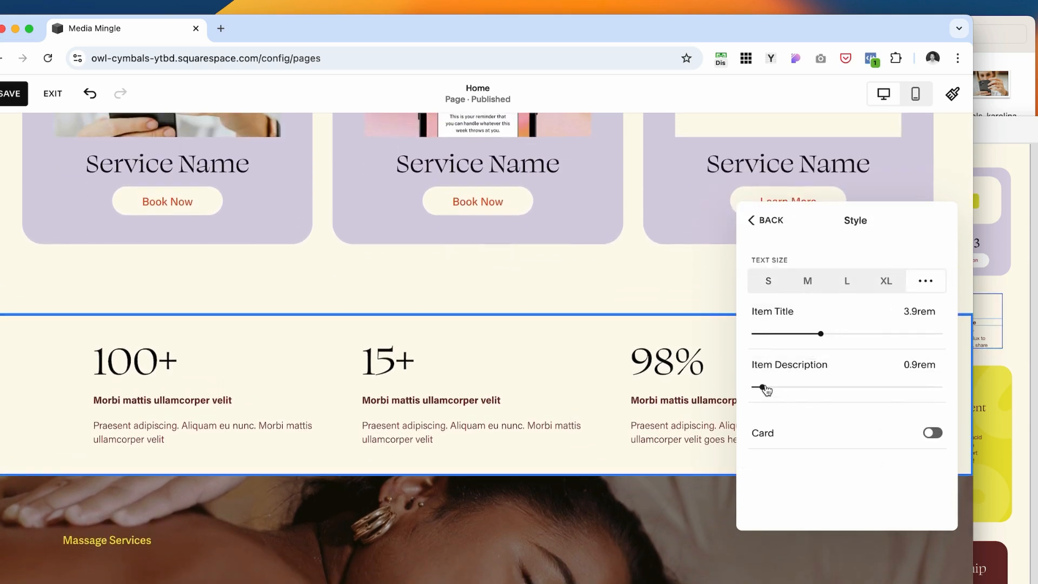
mouse_move(762, 387)
left_mouse_down()
mouse_move(771, 385)
mouse_move(760, 385)
left_mouse_up()
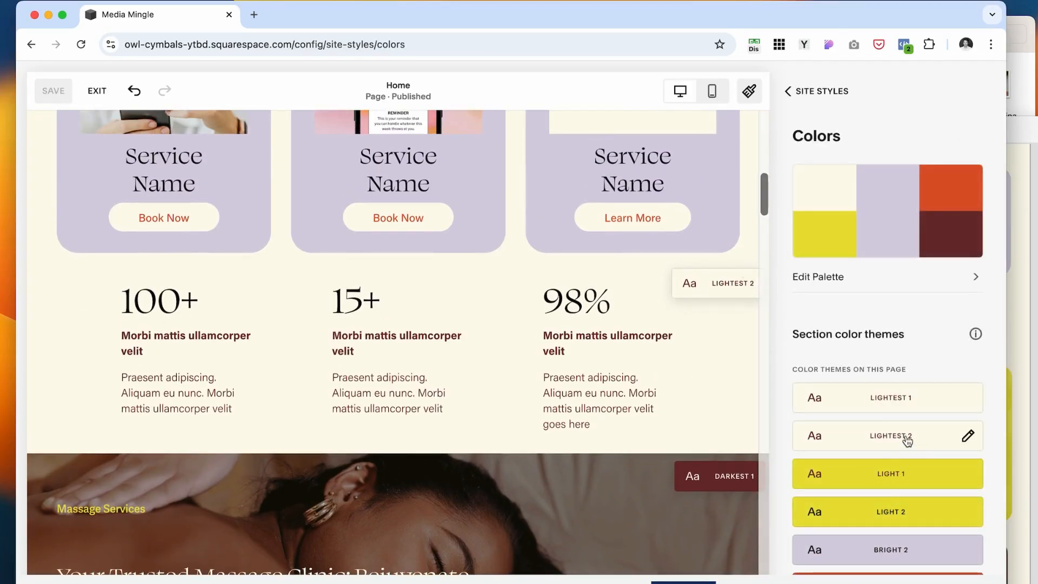
- Color the statistics numbers with the palette's orange in the Lightest 2 color theme and save the change
left_click(584, 293)
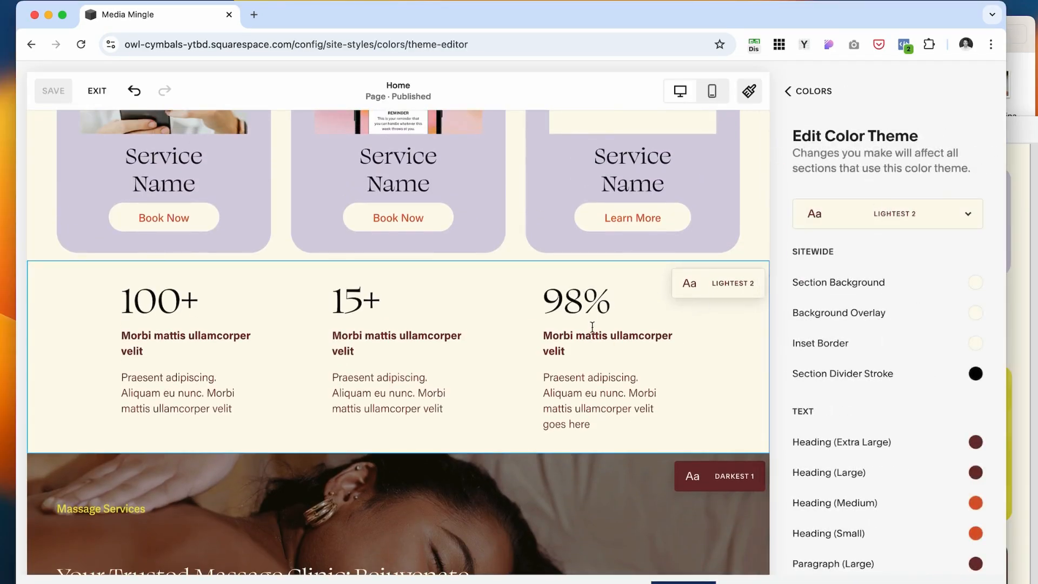
left_click(585, 306)
left_click(976, 284)
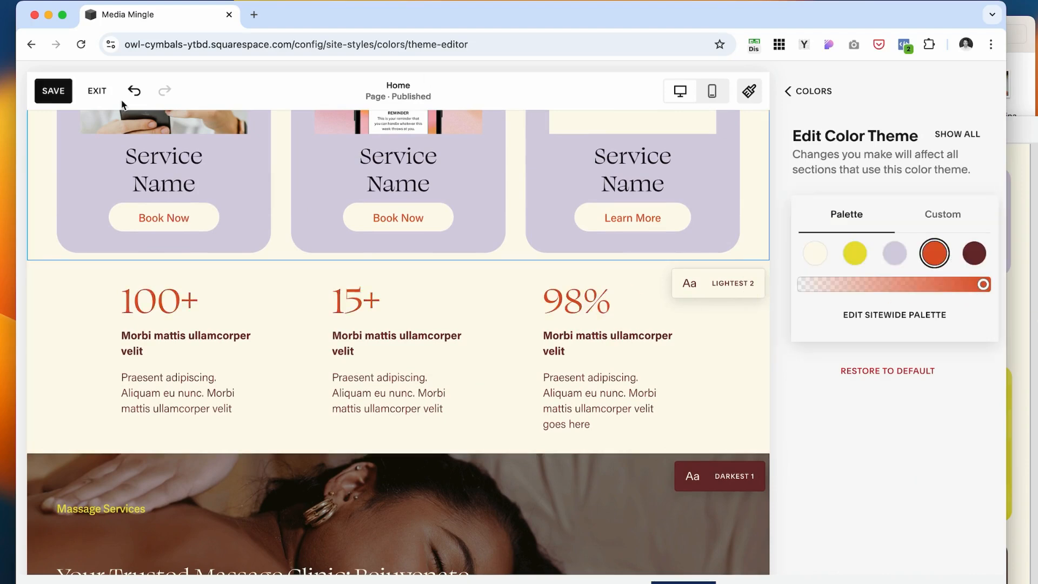
left_click(55, 100)
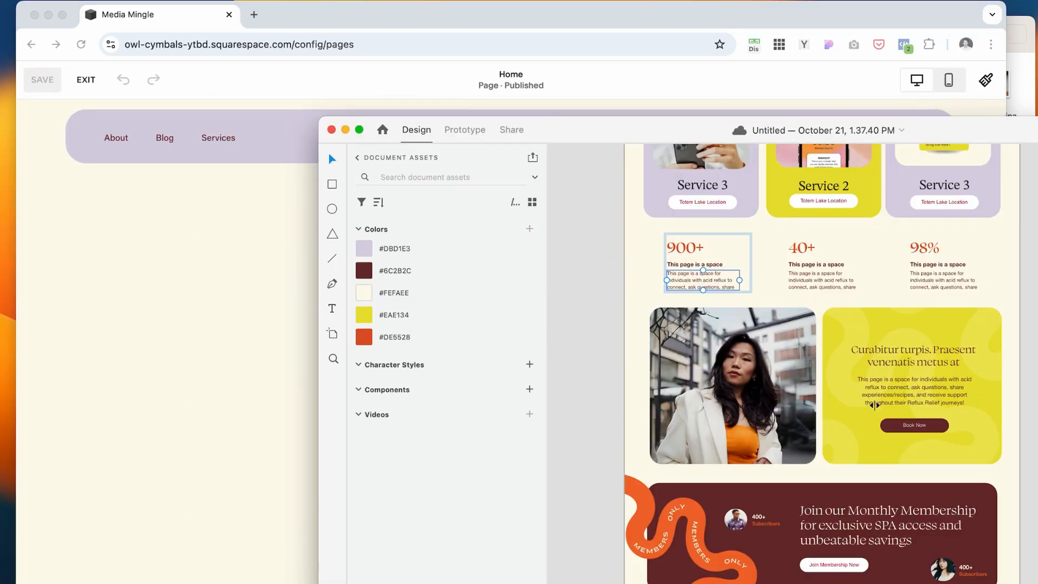
- Check the portrait photo and yellow call-to-action card below the statistics in the Adobe XD mockup
scroll(800, 351, "down", 2)
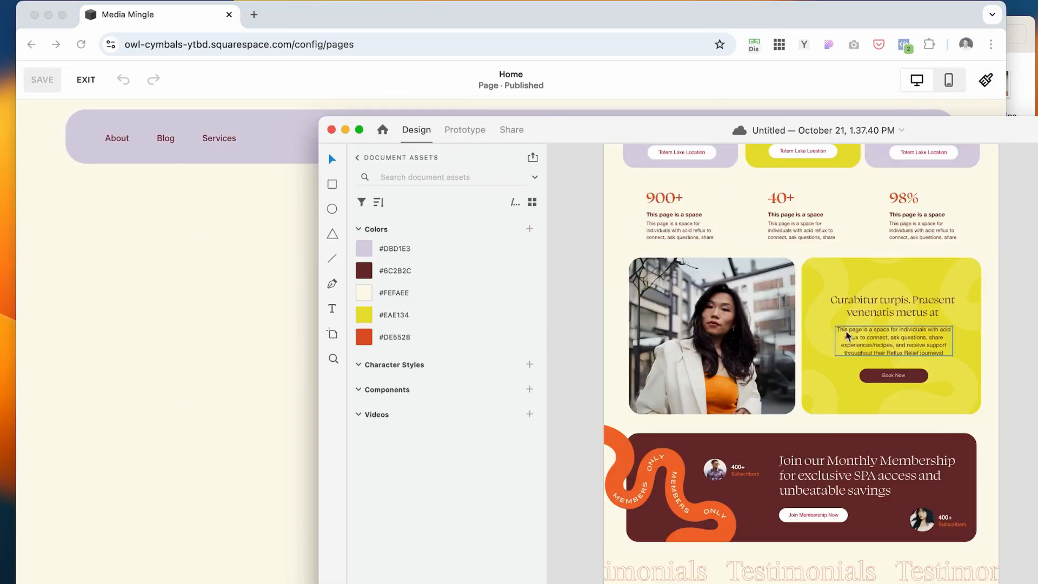
- Duplicate the two-card hero section, move the copy below the statistics section, and delete the Instagram profile mockup from it
left_click(744, 352)
left_click(217, 337)
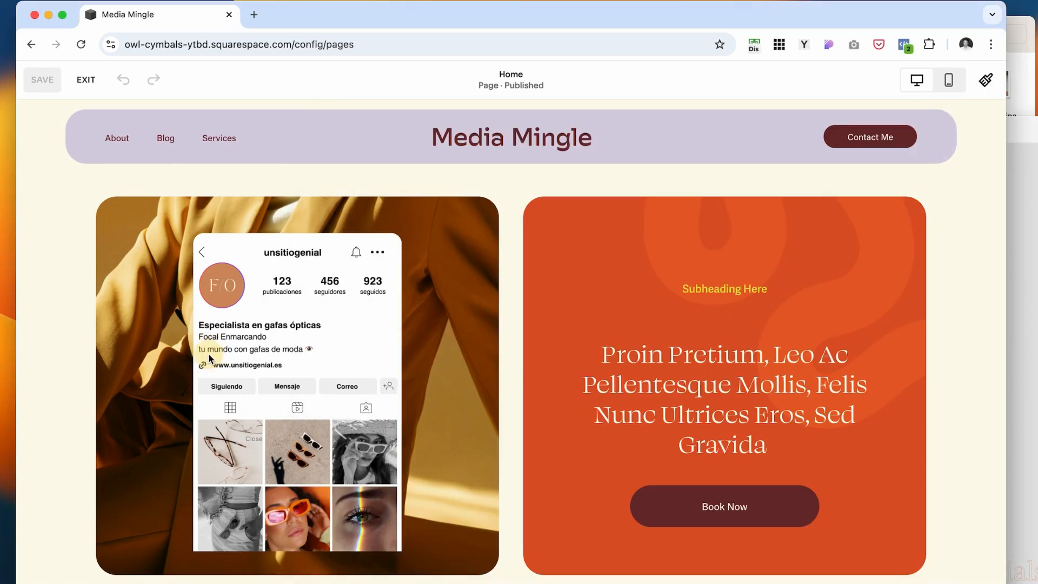
scroll(210, 358, "down", 1)
left_click(1019, 333)
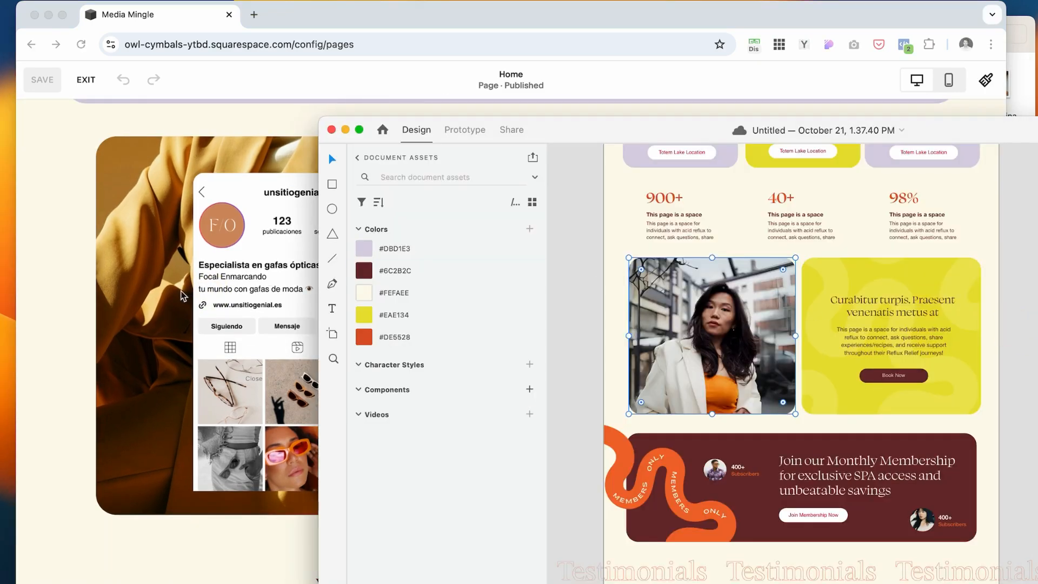
left_click(831, 90)
left_click(888, 208)
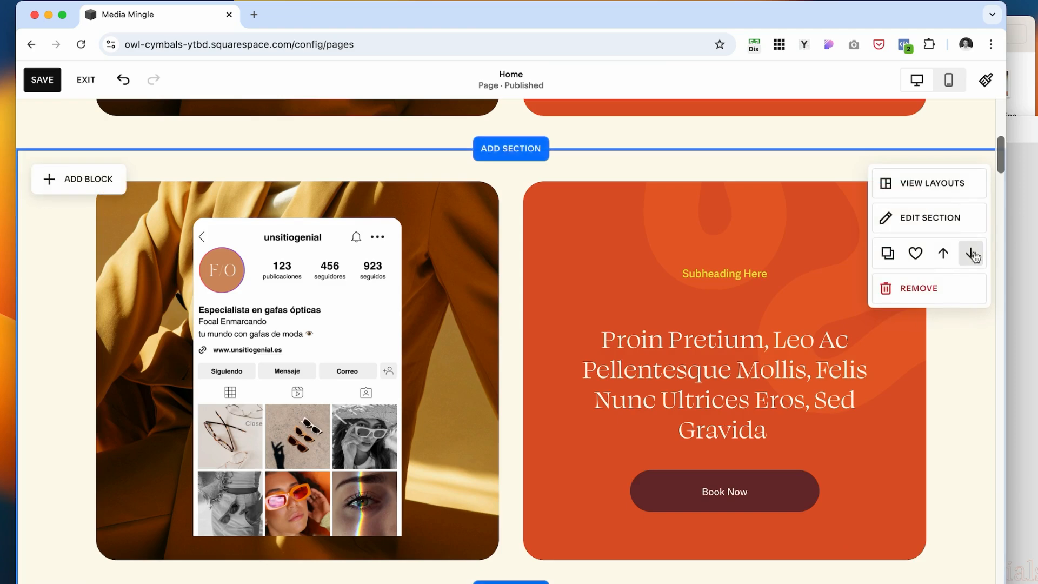
left_click(971, 253)
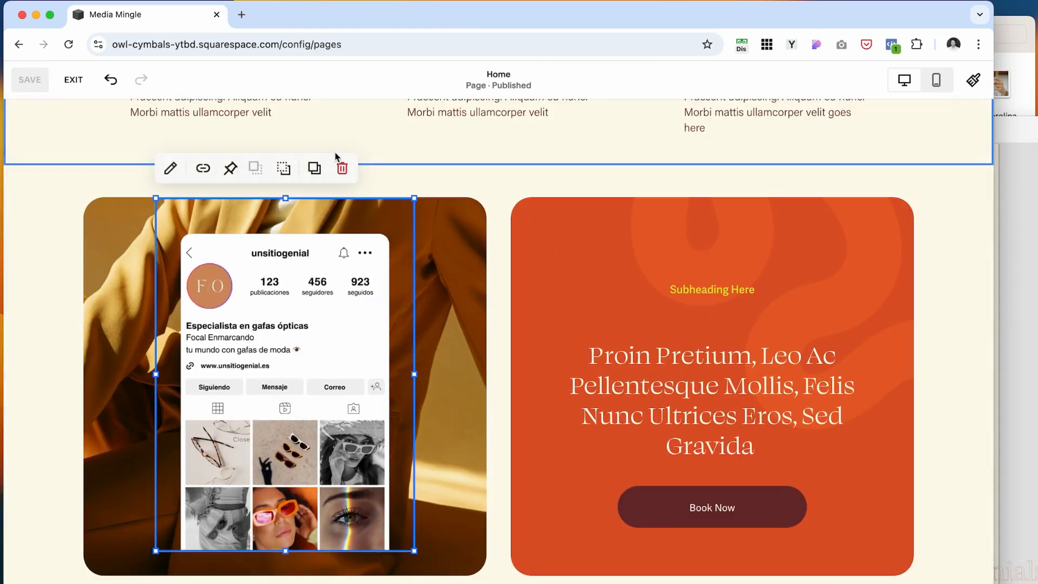
left_click(342, 168)
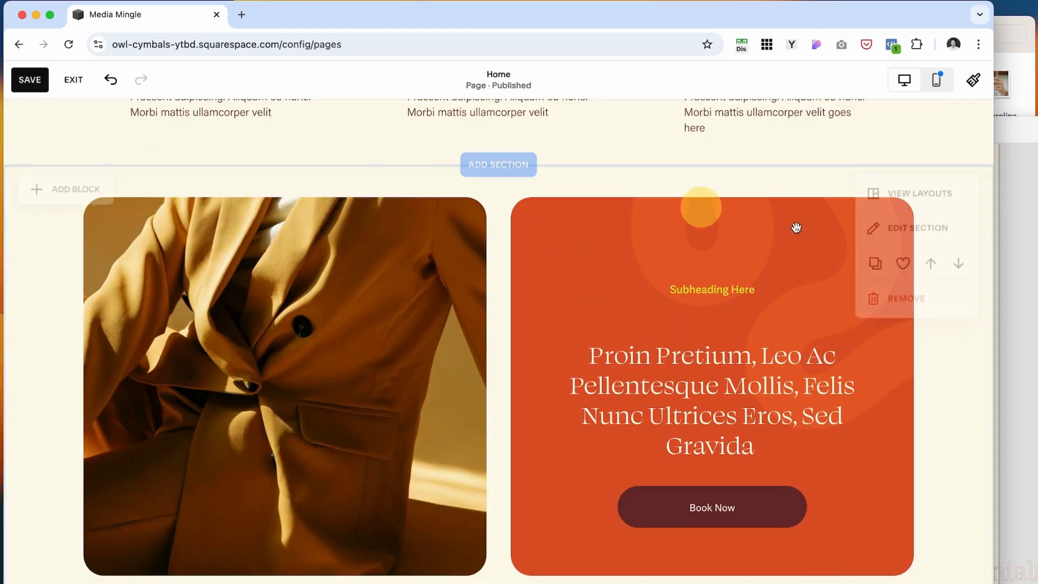
- Replace the copied section's jacket photo with the woman's portrait and its orange card background with the yellow patterned image
left_click(1015, 238)
left_click_drag(709, 132, 517, 30)
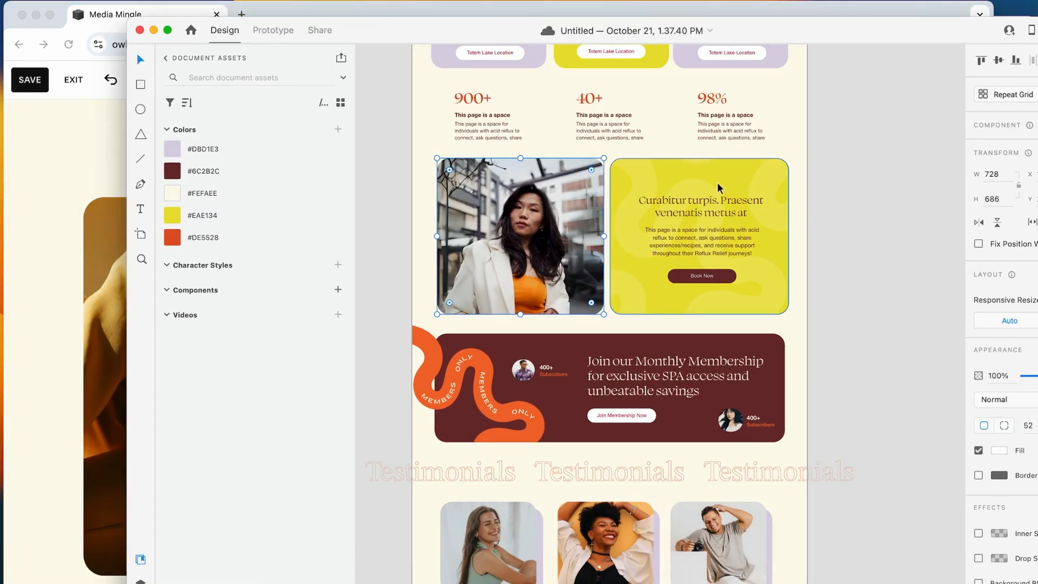
left_click(458, 196)
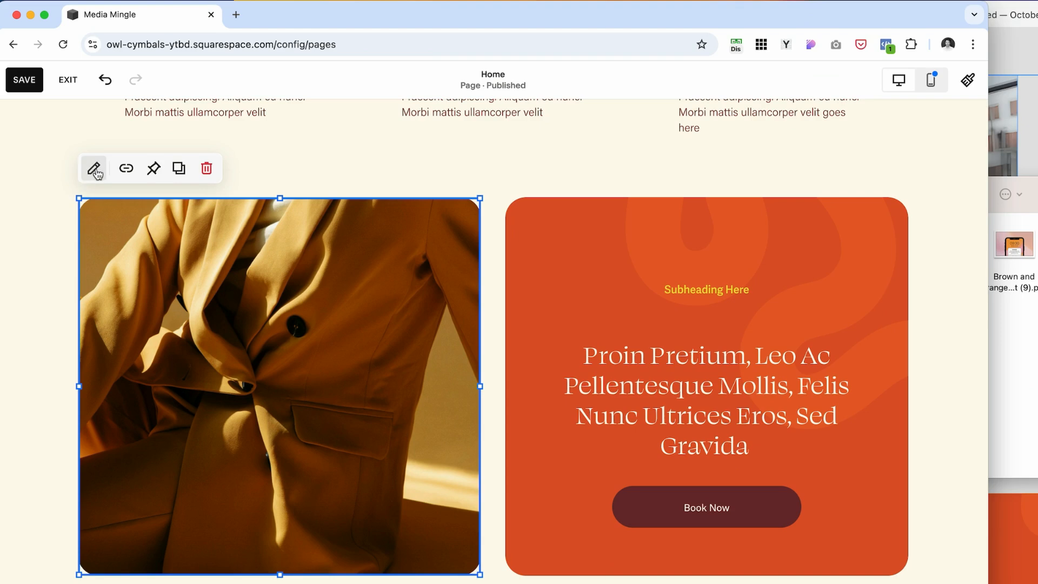
left_click(93, 169)
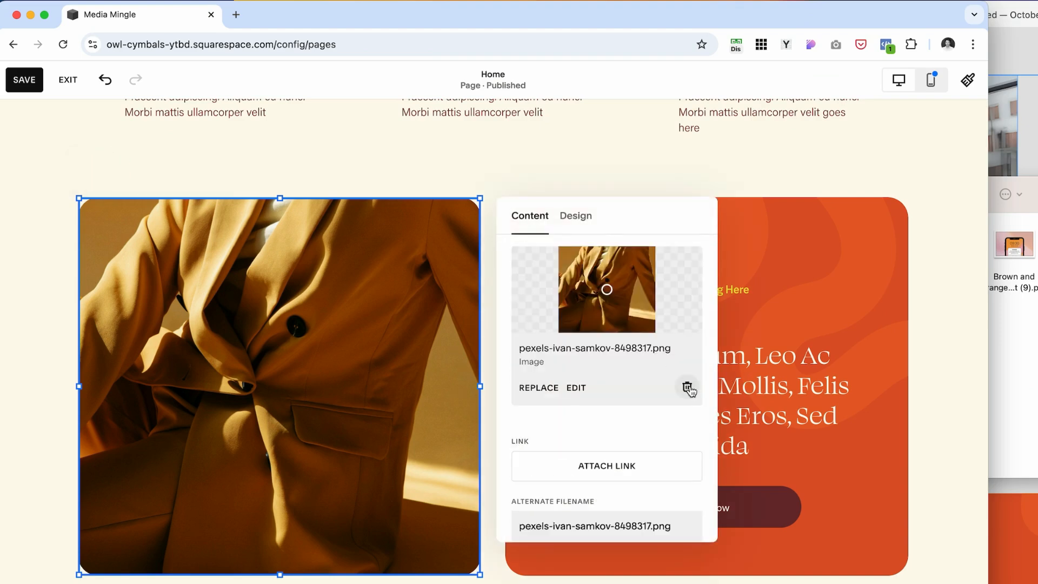
left_click(688, 387)
left_click(1027, 324)
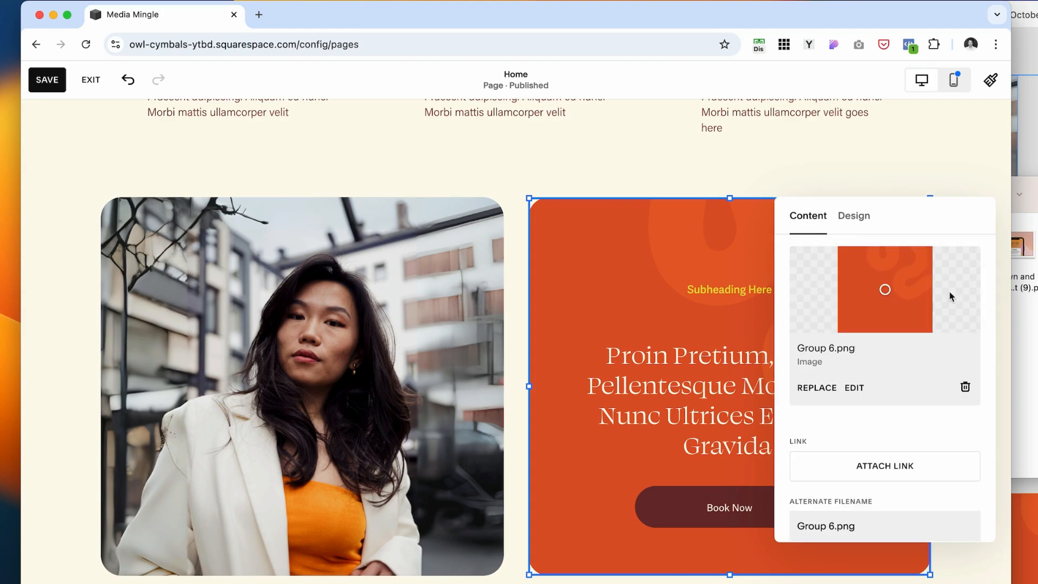
left_click(967, 388)
left_click(1033, 324)
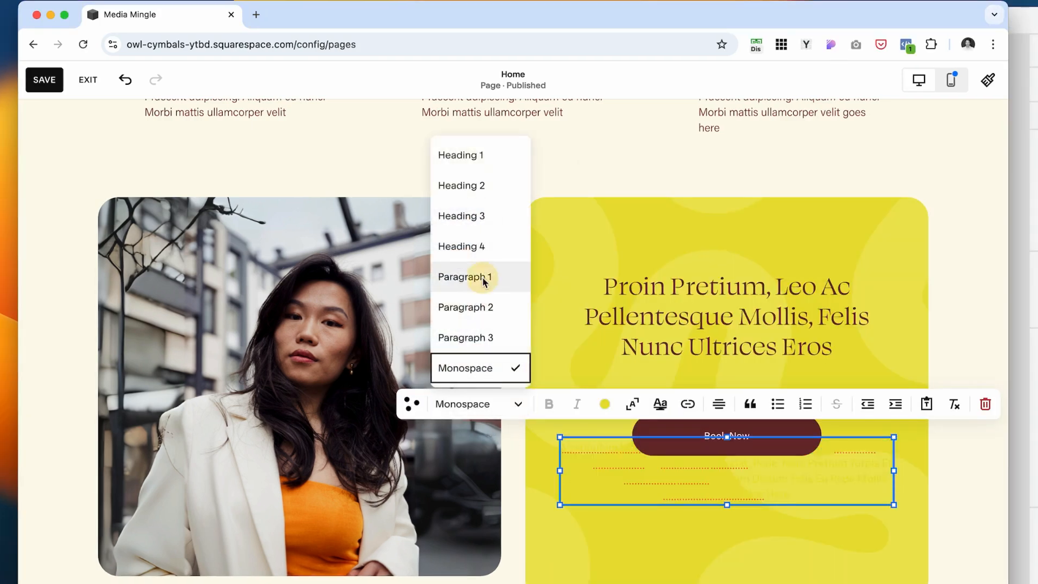
- Set the yellow card's description to Paragraph 1 and arrange it and the Book Now button below the heading
left_click(478, 280)
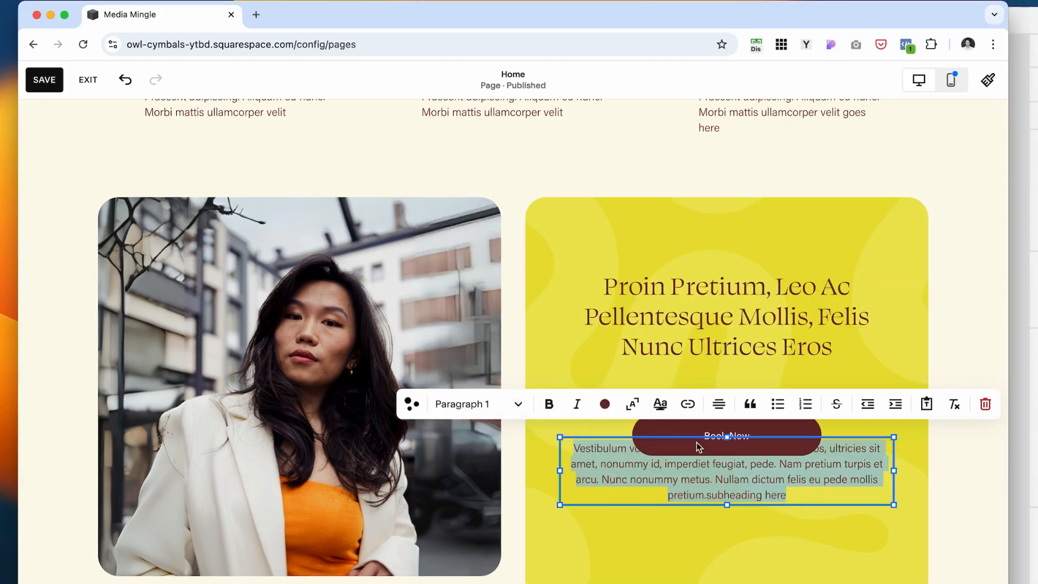
left_click_drag(698, 446, 799, 578)
scroll(799, 573, "down", 1)
right_click(732, 289)
left_click(634, 403)
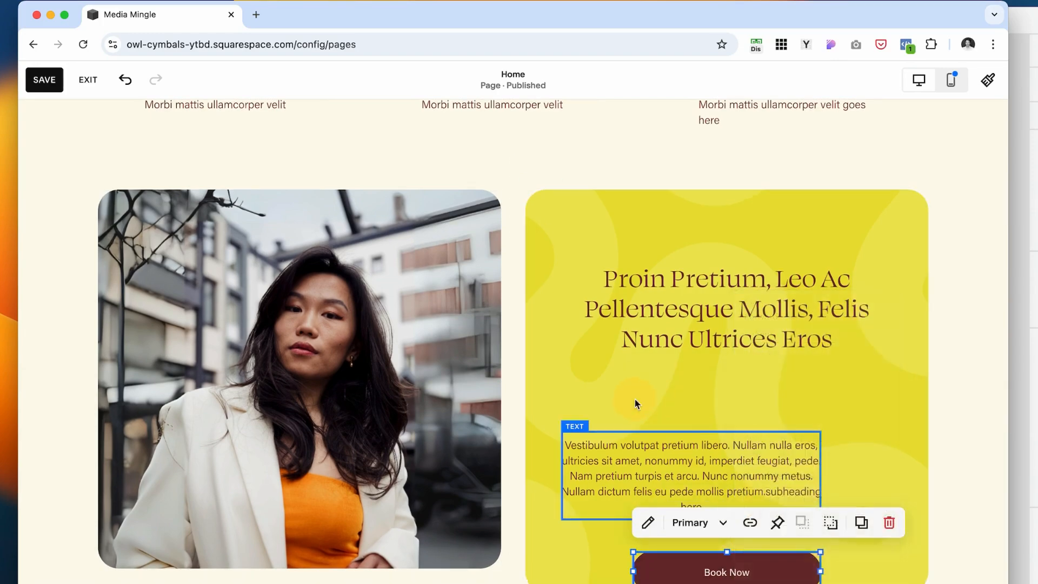
left_click(708, 406)
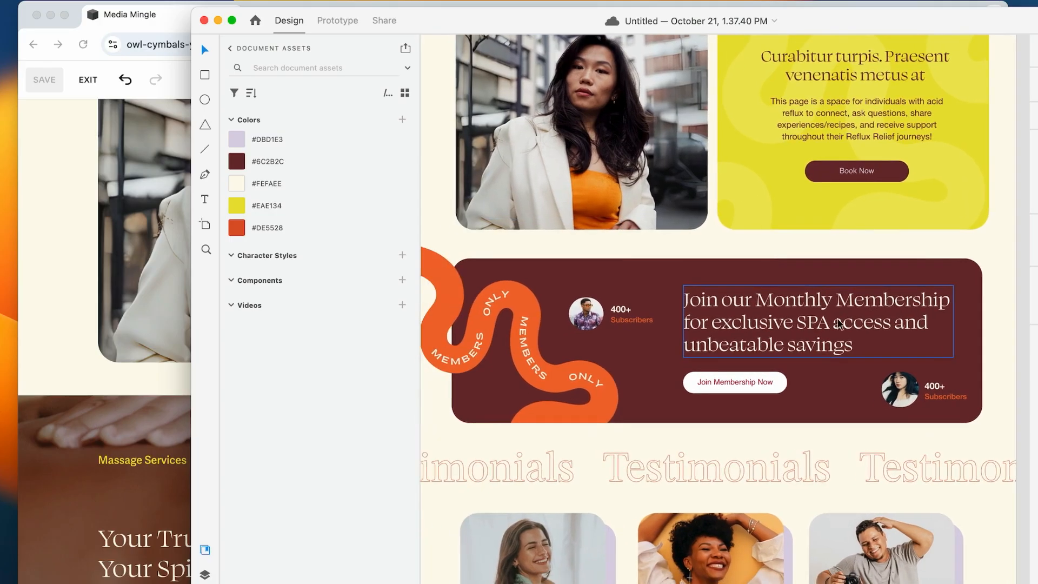
- Duplicate the portrait and yellow card section
scroll(746, 298, "left", 2)
left_click(75, 311)
scroll(892, 379, "up", 6)
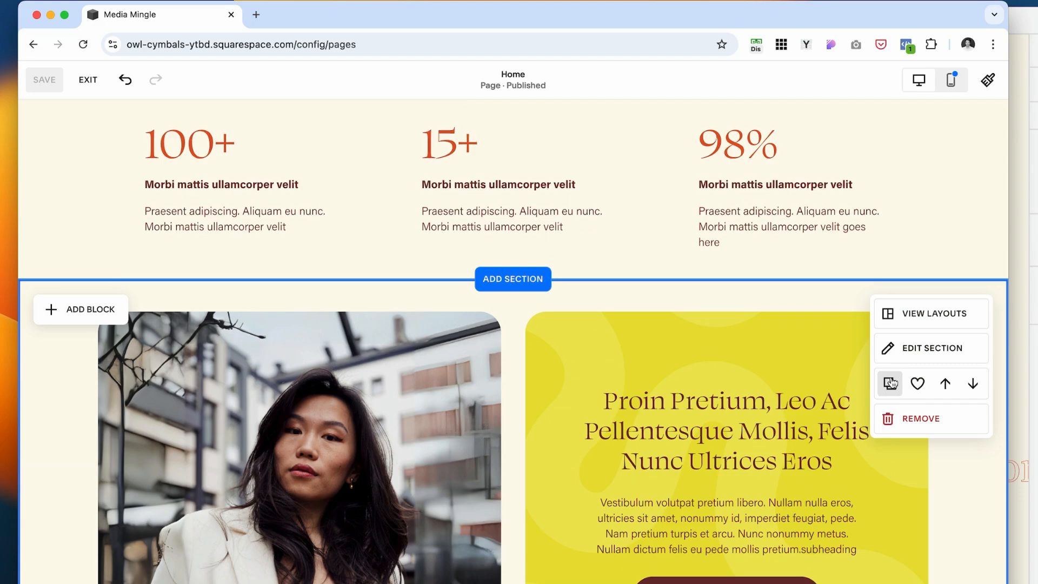
left_click(892, 379)
scroll(891, 378, "down", 5)
scroll(524, 375, "down", 6)
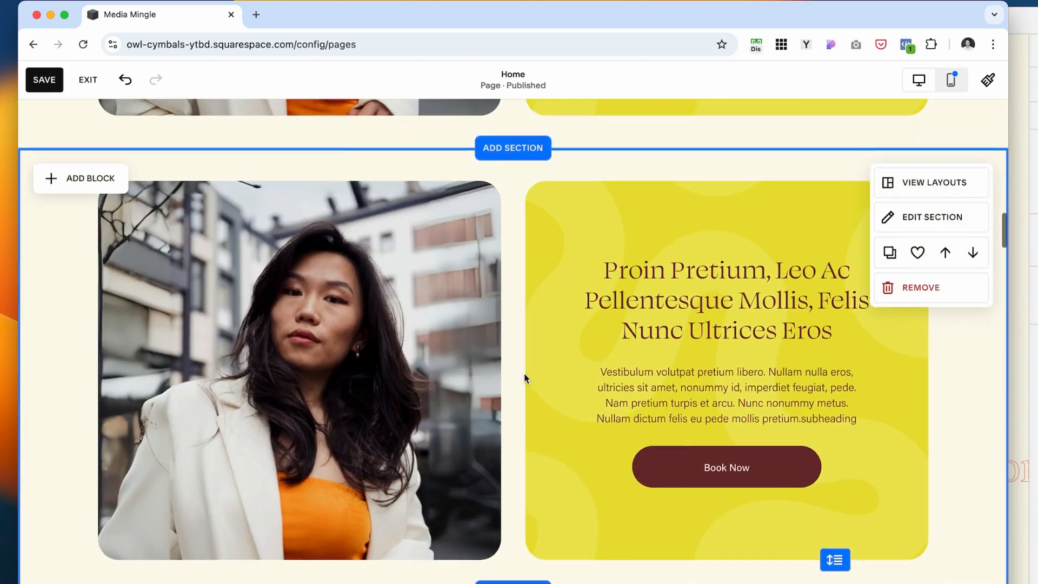
- Replace the portrait in the duplicated section with a shape block filled with the palette's dark maroon
left_click(89, 177)
type("shape")
left_click(92, 246)
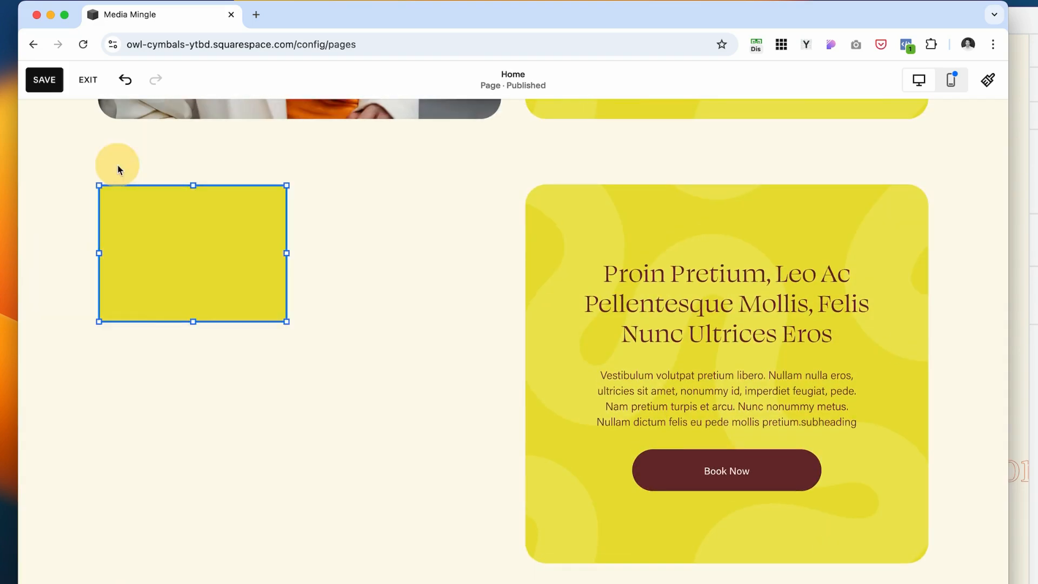
left_click(501, 461)
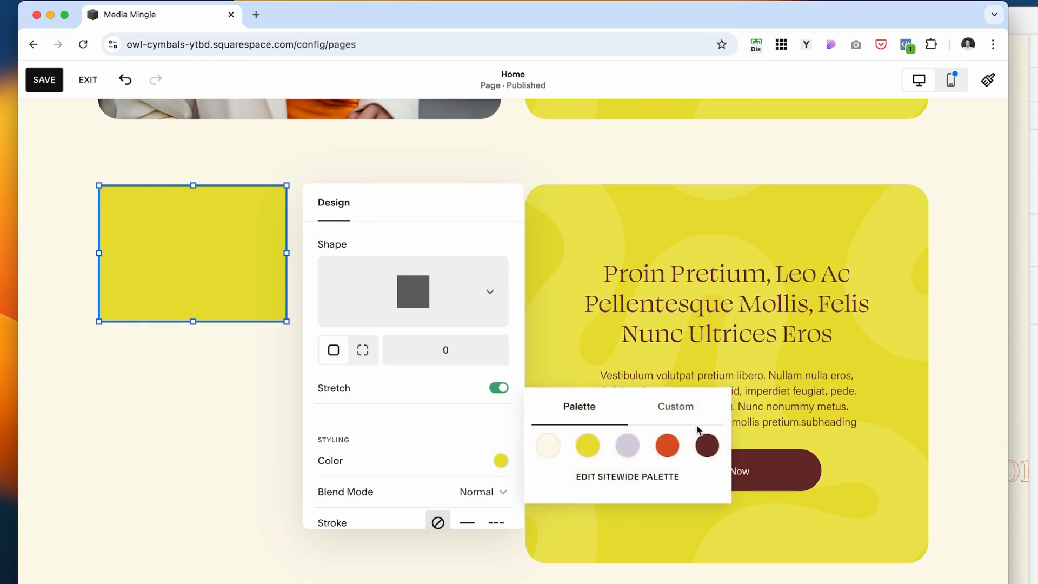
left_click(709, 446)
- Check the membership banner in the design mockup, and delete the yellow patterned background from the duplicated section
left_click(1019, 293)
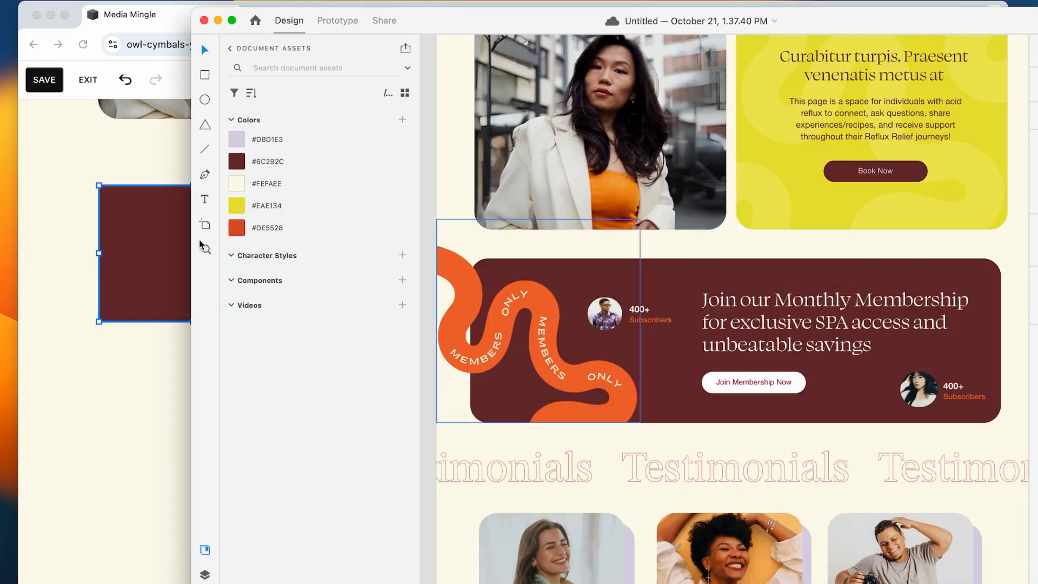
left_click(135, 242)
left_click(841, 206)
left_click(709, 151)
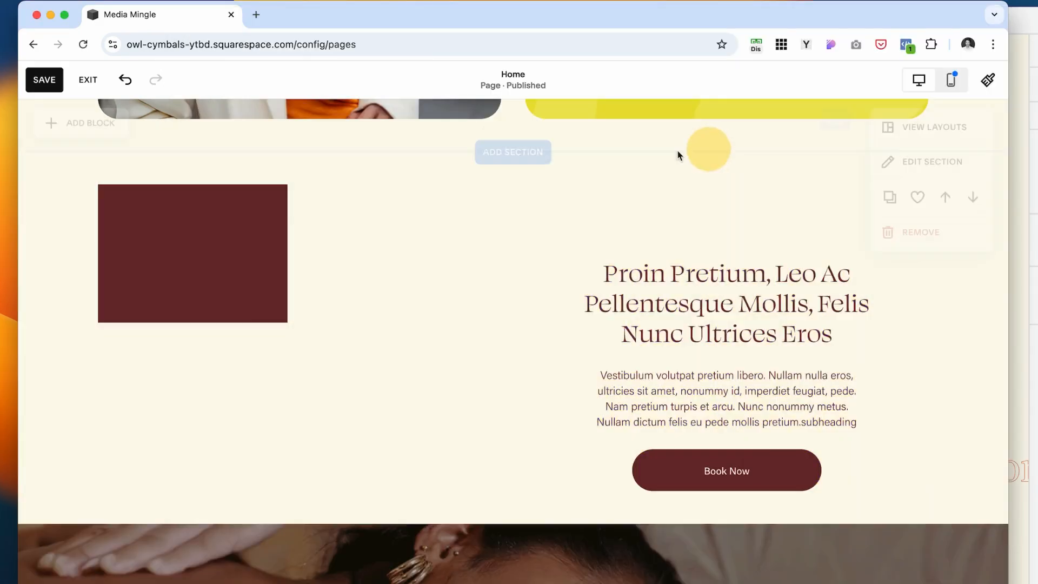
- Set the maroon shape's corner radius to 30 and enlarge it into a wide banner spanning both columns
double_click(245, 253)
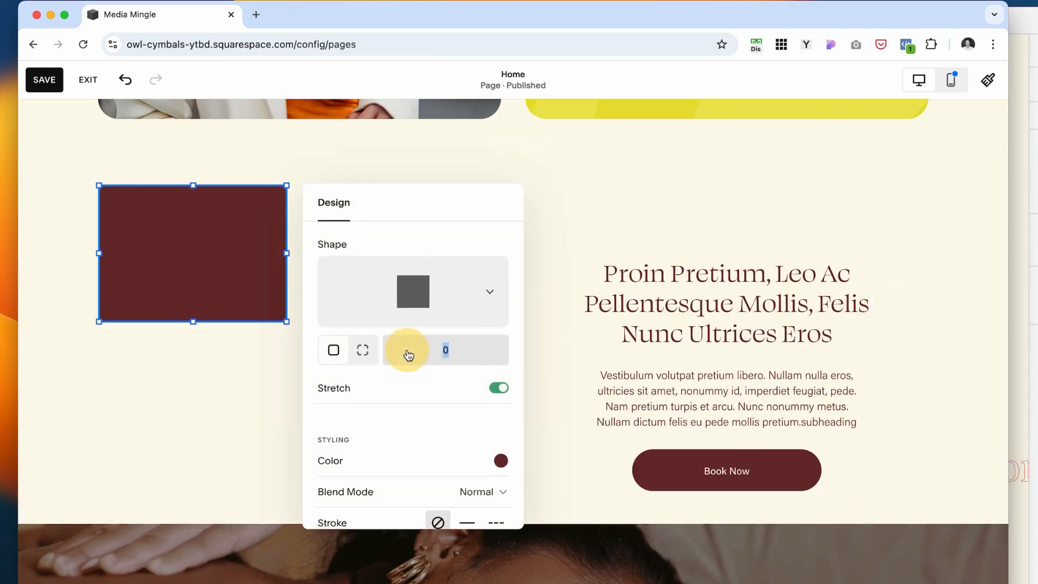
key("Return")
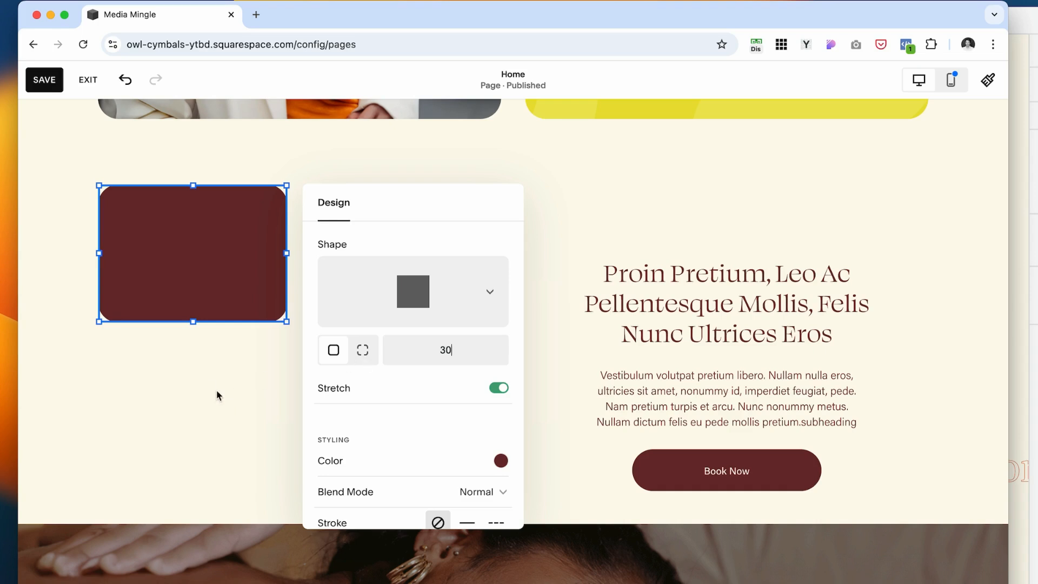
left_click_drag(287, 253, 927, 252)
left_click_drag(514, 322, 514, 418)
- Send the maroon banner behind the other blocks and change the heading's text color to the palette's cream
left_click(199, 156)
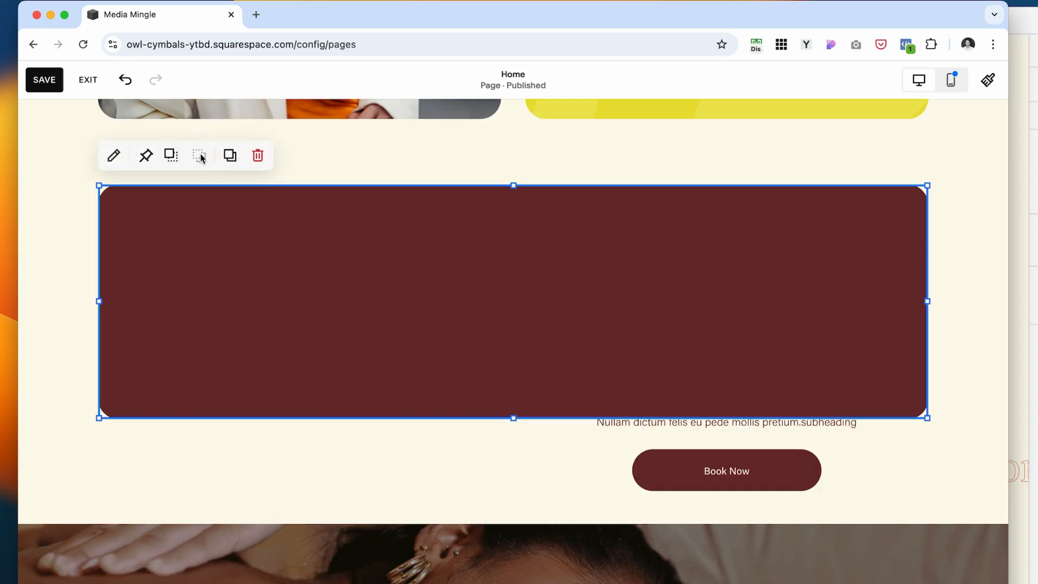
double_click(729, 299)
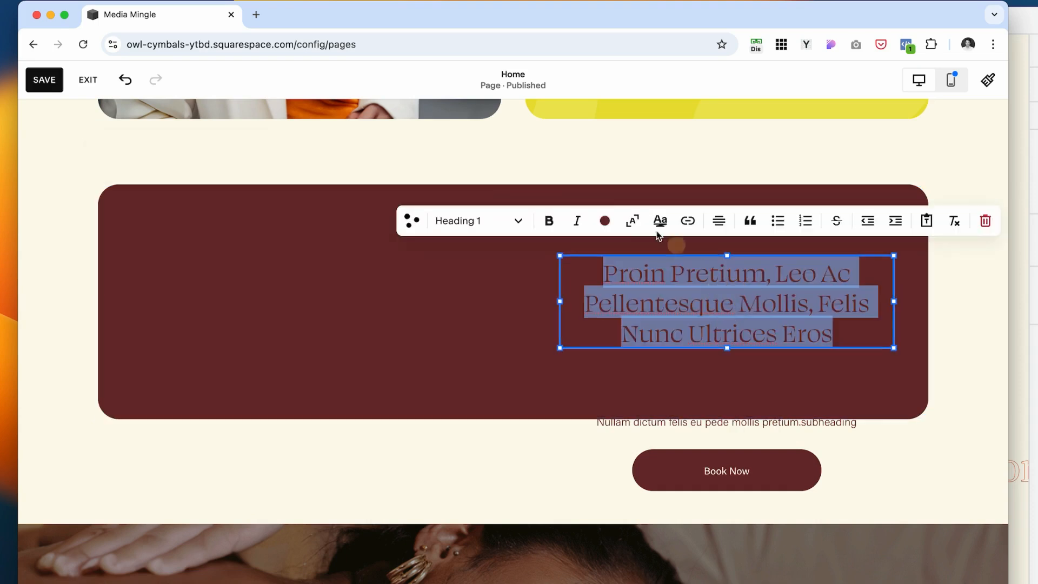
left_click(604, 221)
left_click(543, 301)
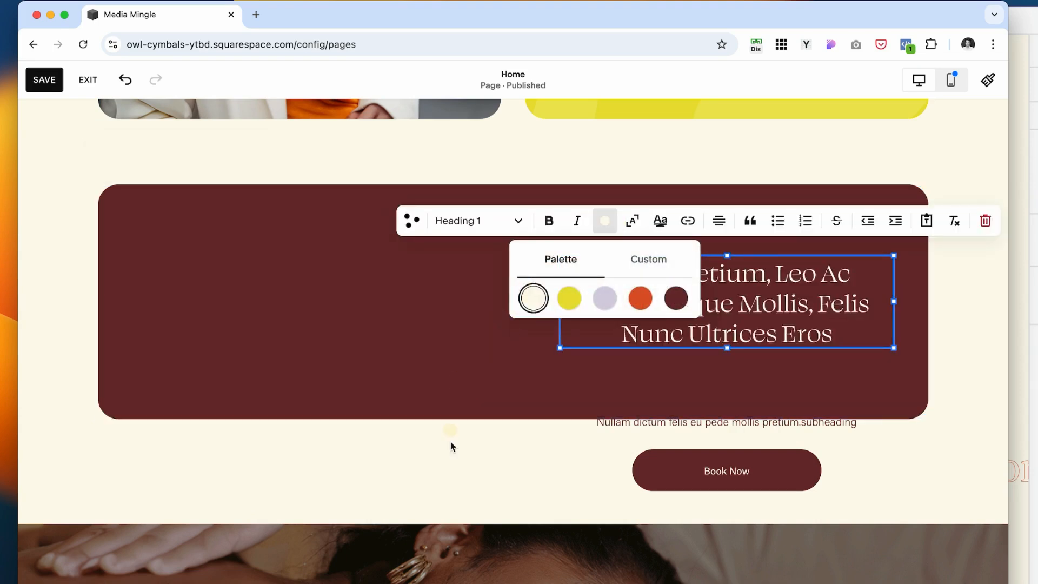
left_click(449, 447)
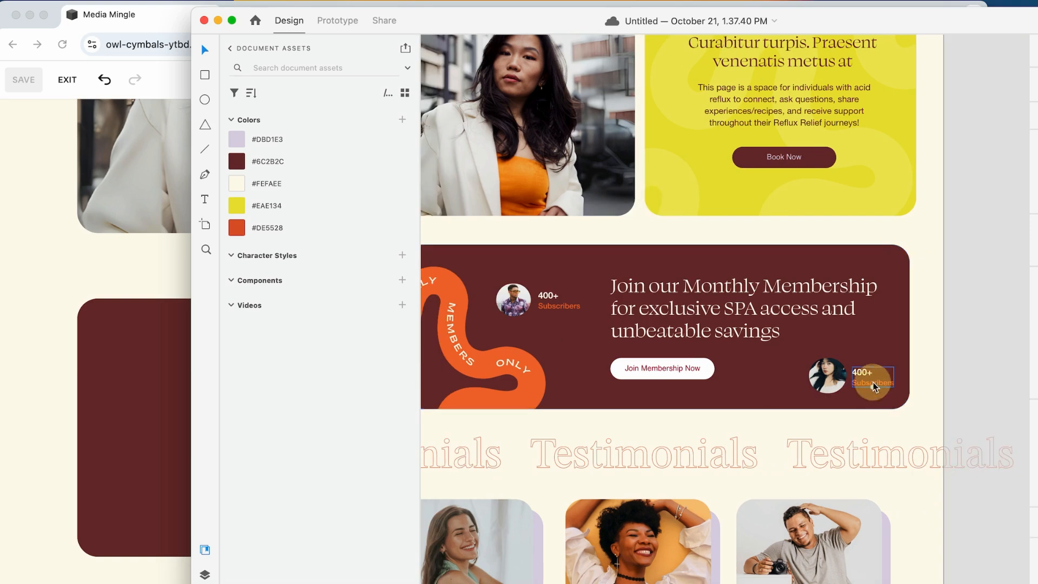
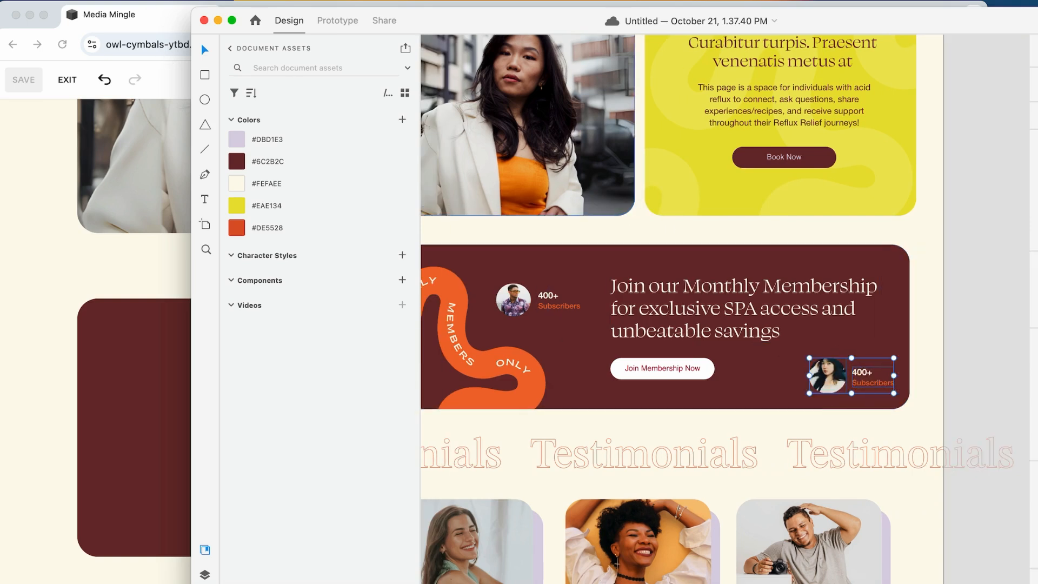
- Group each subscriber photo with its "400+ Subscribers" label in the design mockup's membership banner
left_click(153, 2)
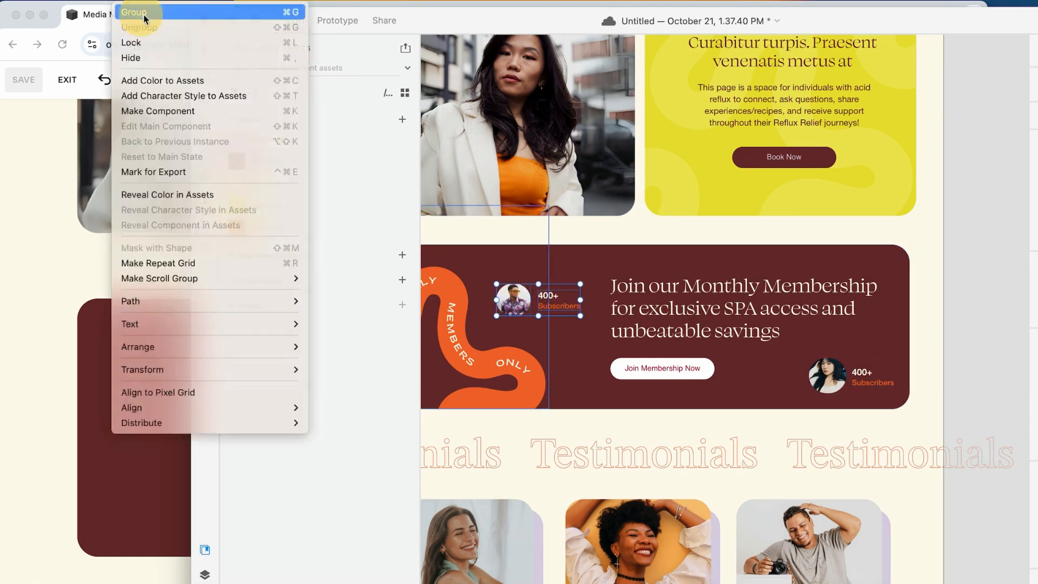
left_click(140, 13)
scroll(754, 361, "left", 5)
left_click(607, 373)
scroll(608, 368, "right", 2)
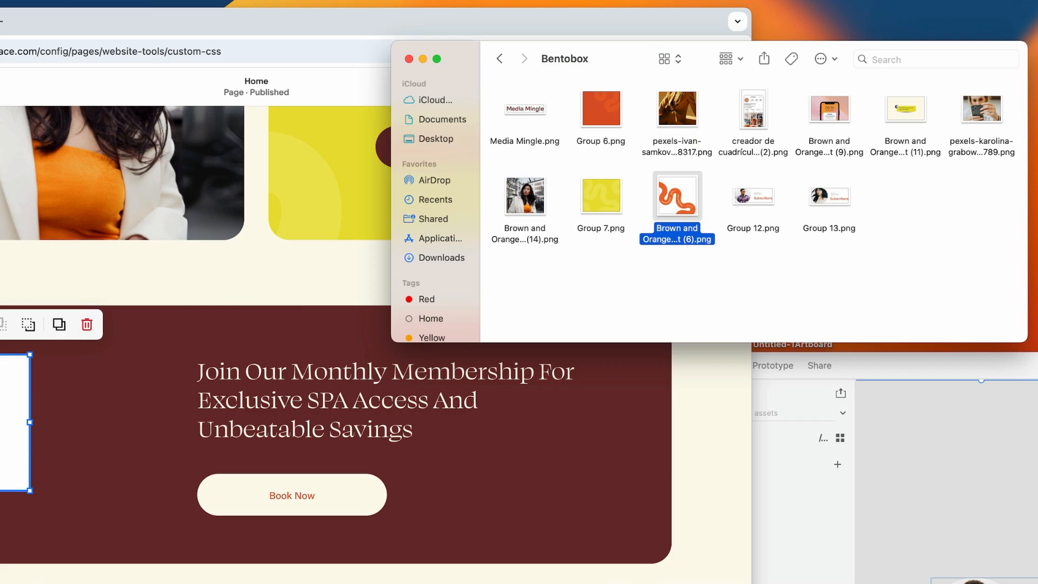
- Place the orange "Members Only" ribbon image from the Bentobox folder over the left end of the maroon banner
left_click_drag(432, 259, 22, 410)
left_click(331, 23)
left_click_drag(331, 22, 516, 84)
left_click(428, 55)
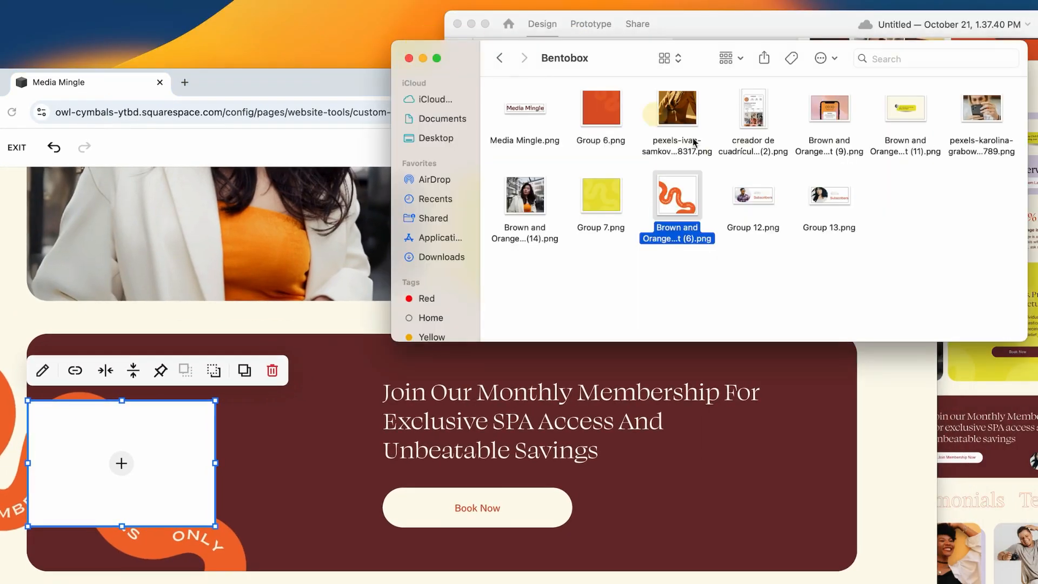
- Insert Group 12.png into the empty image block and move it between the orange ribbon and the banner heading
left_click(764, 200)
left_click_drag(136, 458, 137, 458)
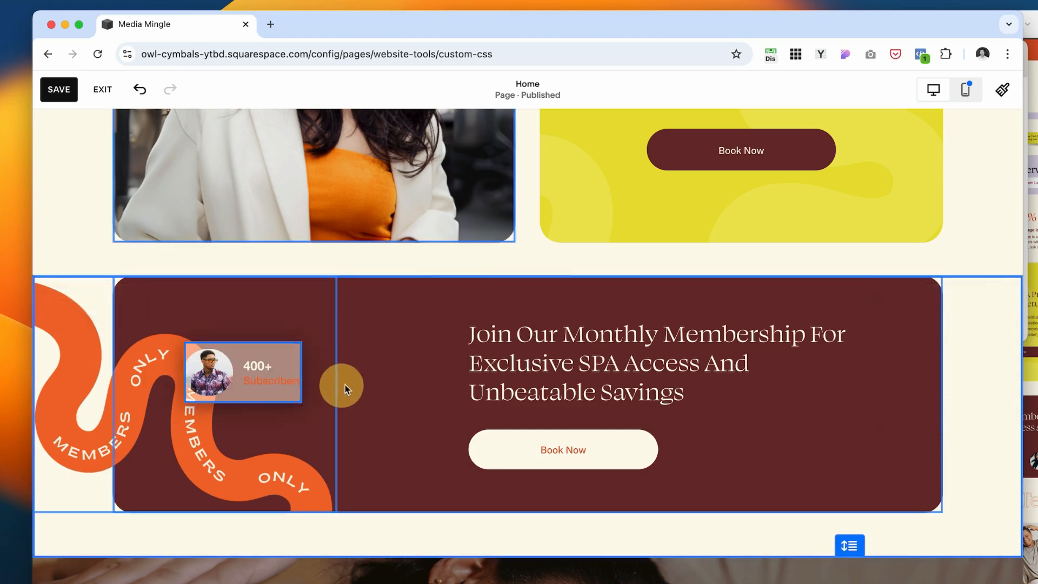
left_click_drag(345, 384, 417, 381)
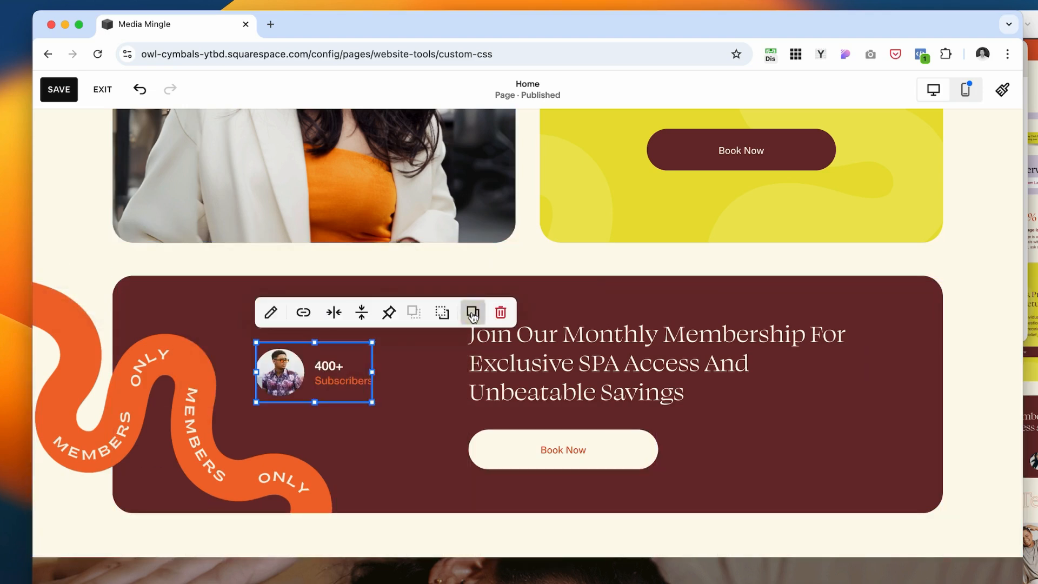
- Duplicate the subscriber badge, move the copy to the banner's lower right, and replace its image with Group 13.png
left_click(472, 313)
left_click_drag(349, 394, 812, 460)
left_click(763, 401)
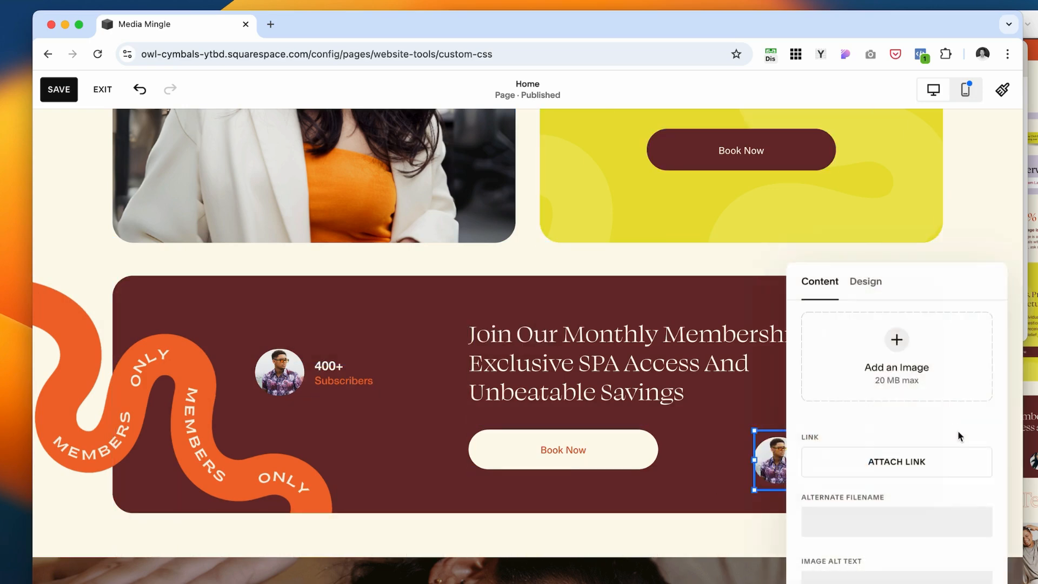
left_click_drag(950, 29, 807, 29)
left_click(934, 161)
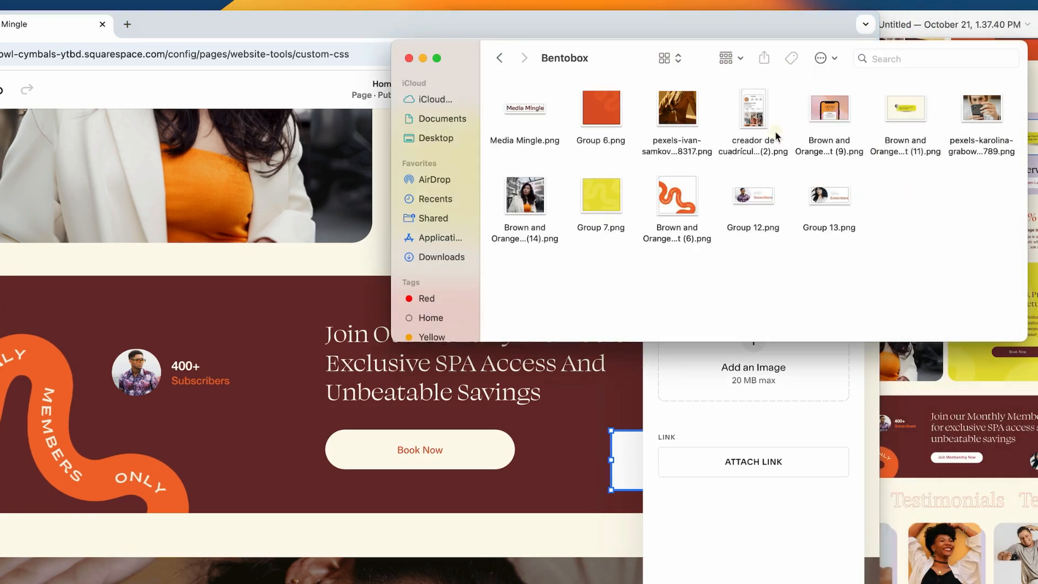
- Check the Testimonials heading in the design mockup and add a blank section below the membership banner
left_click(858, 410)
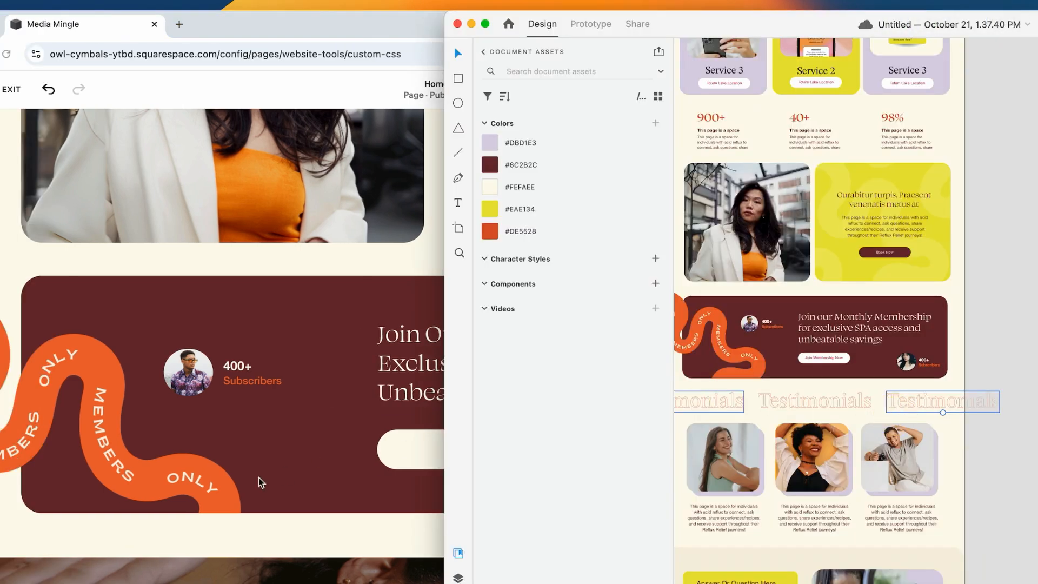
left_click(261, 483)
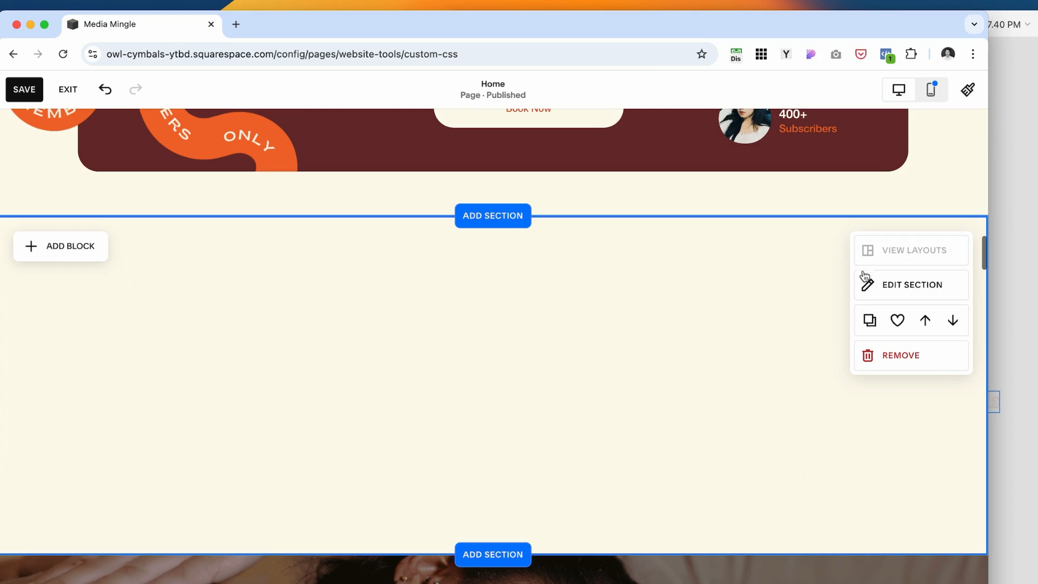
- Add a Scrolling block and place it along the upper edge of the blank section below the membership banner
left_click(914, 283)
left_click(62, 246)
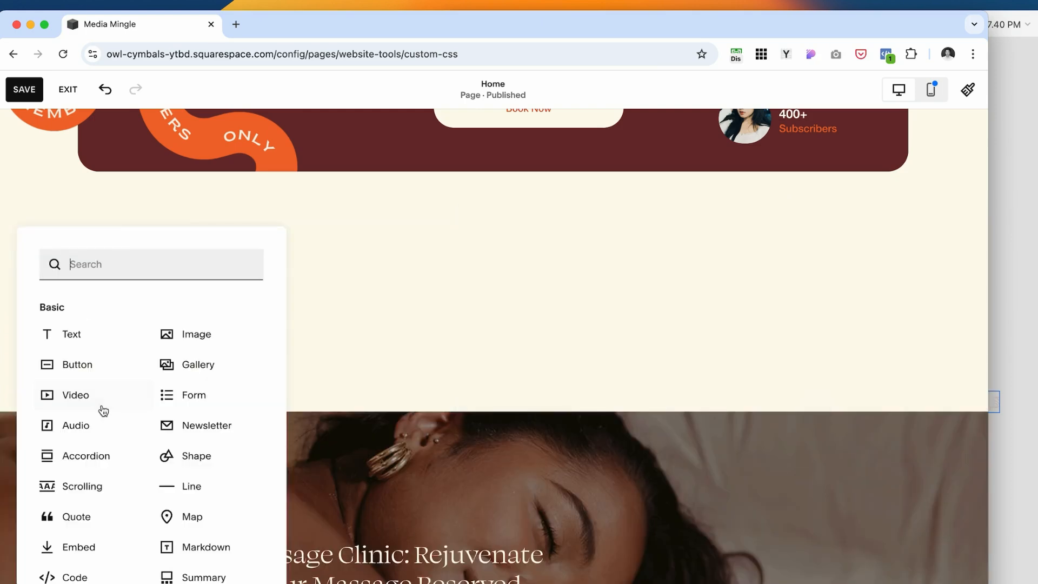
left_click(99, 490)
left_click_drag(251, 315, 139, 231)
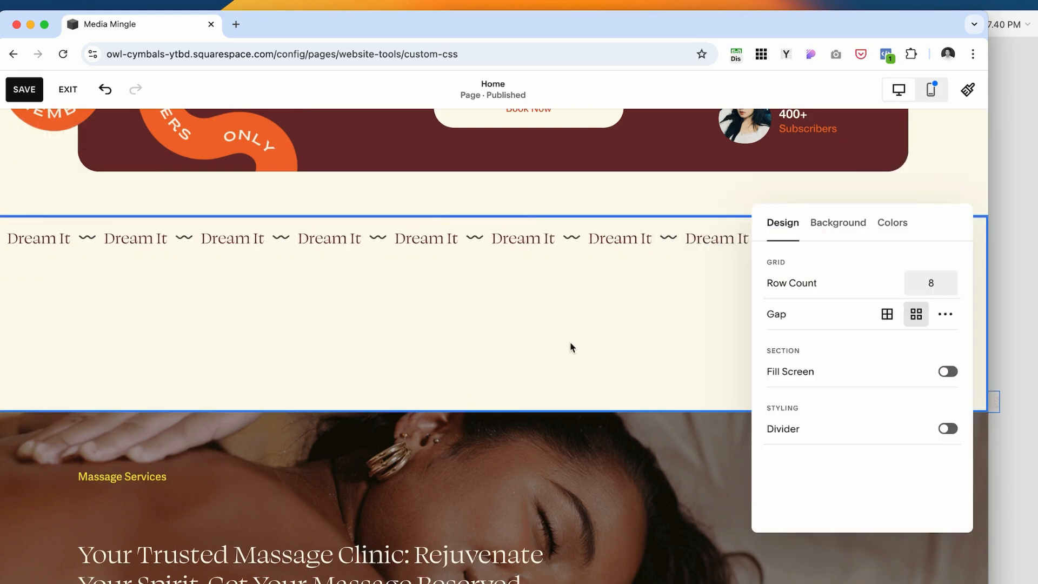
- Shorten the section and stretch the scrolling text block across the full page width
left_click(570, 343)
left_click_drag(808, 397, 802, 289)
left_click_drag(753, 248, 784, 246)
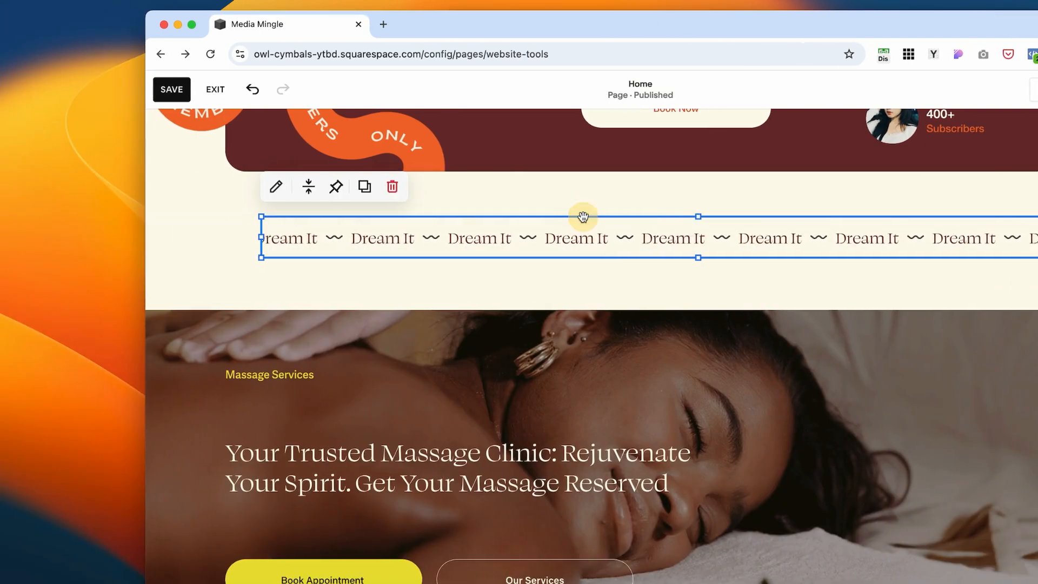
left_click_drag(255, 244, 130, 271)
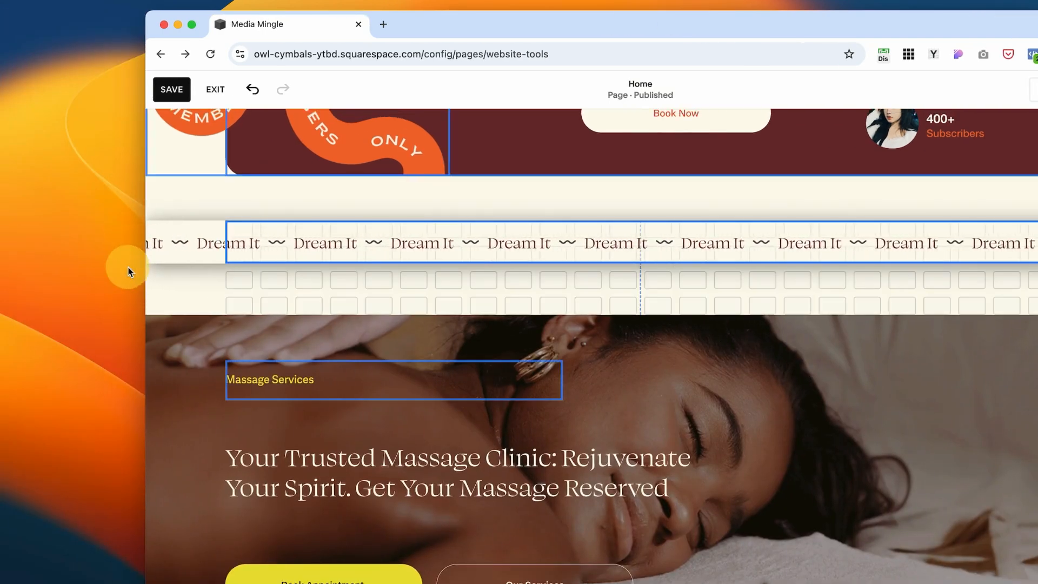
left_click_drag(638, 260, 638, 259)
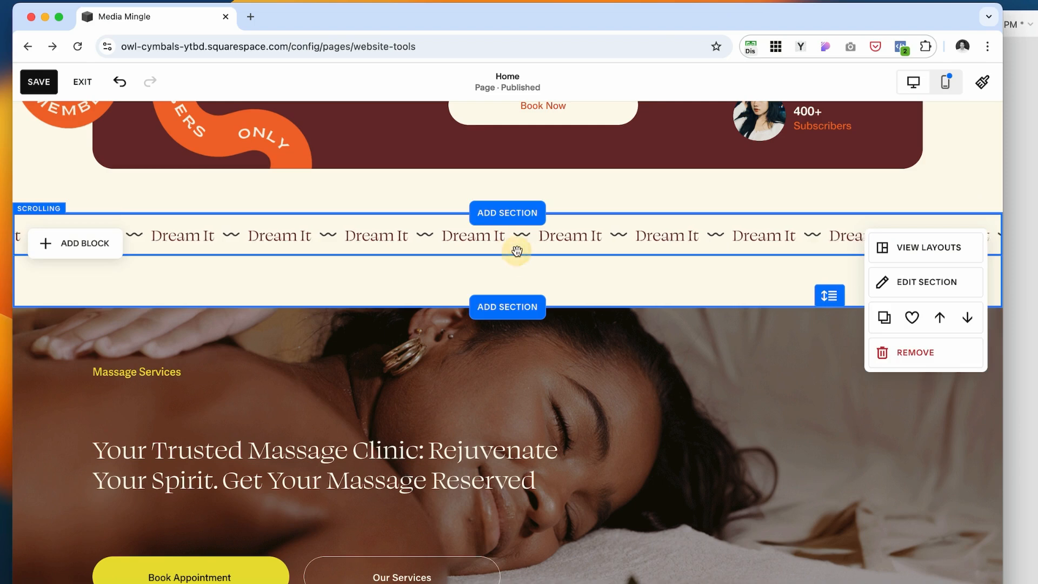
- Change the scrolling text to "Testimonials" and delete the wavy line item
left_click(43, 184)
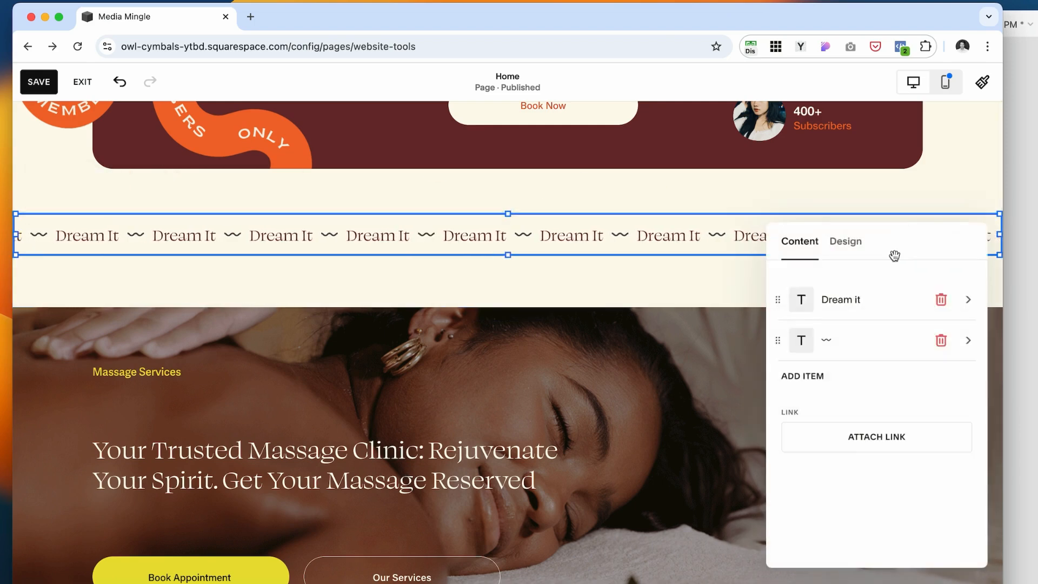
left_click(856, 307)
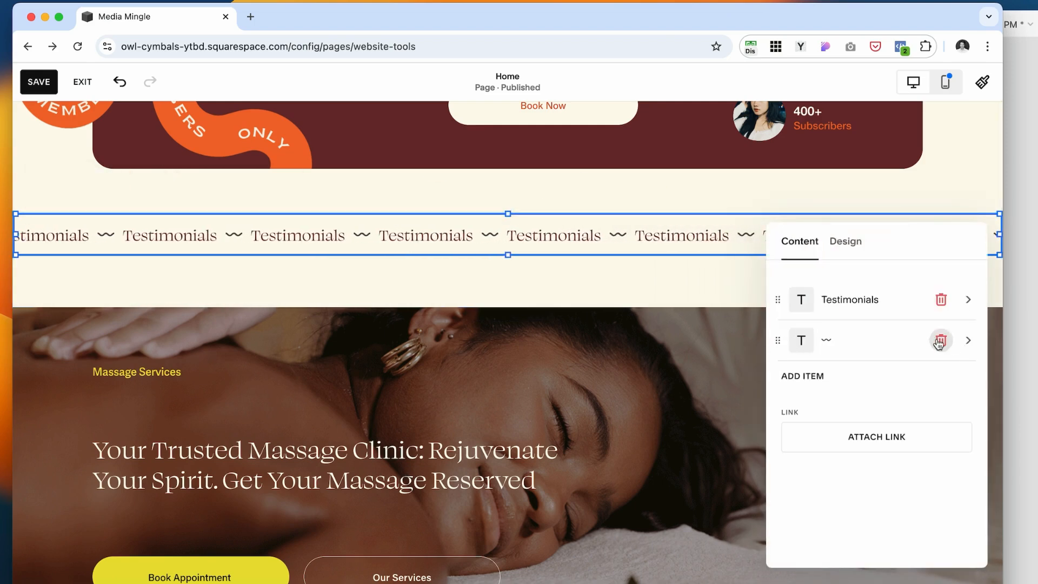
left_click(941, 341)
- Enlarge the scrolling Testimonials text with a custom text size and save the page
left_click(845, 241)
left_click(950, 416)
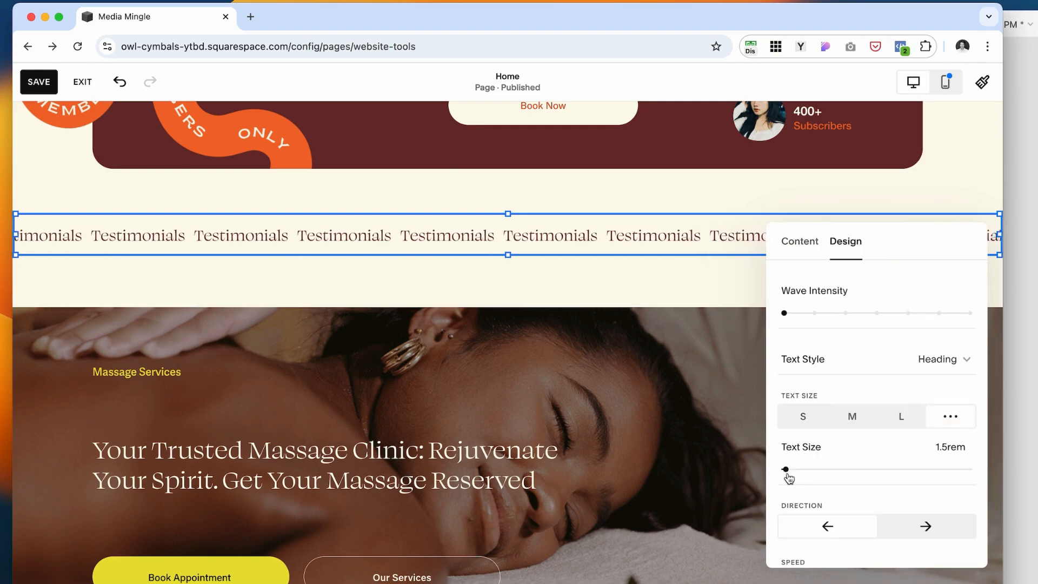
left_click_drag(787, 468, 799, 471)
scroll(859, 491, "down", 4)
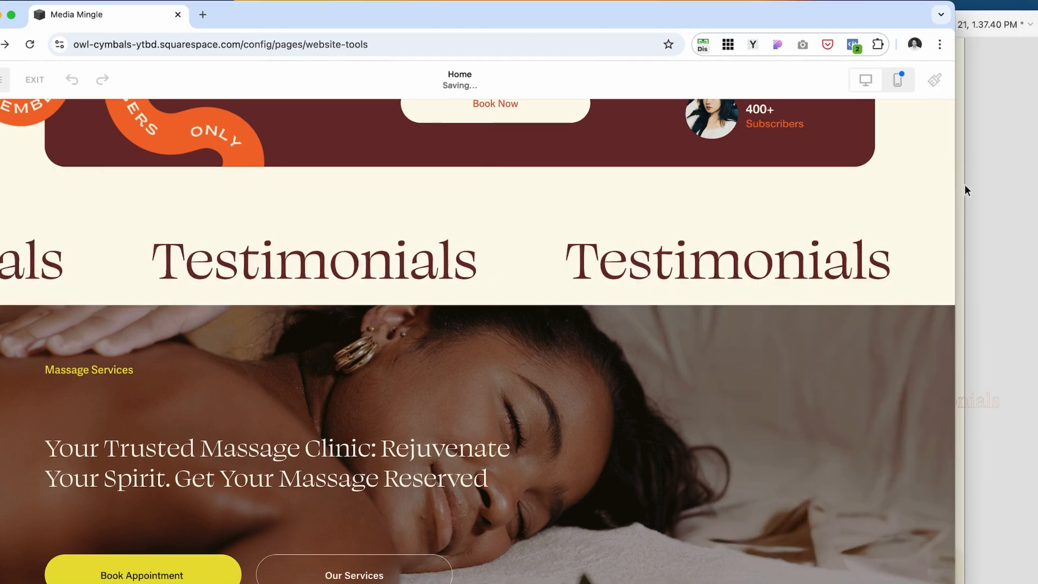
left_click_drag(804, 12, 833, 19)
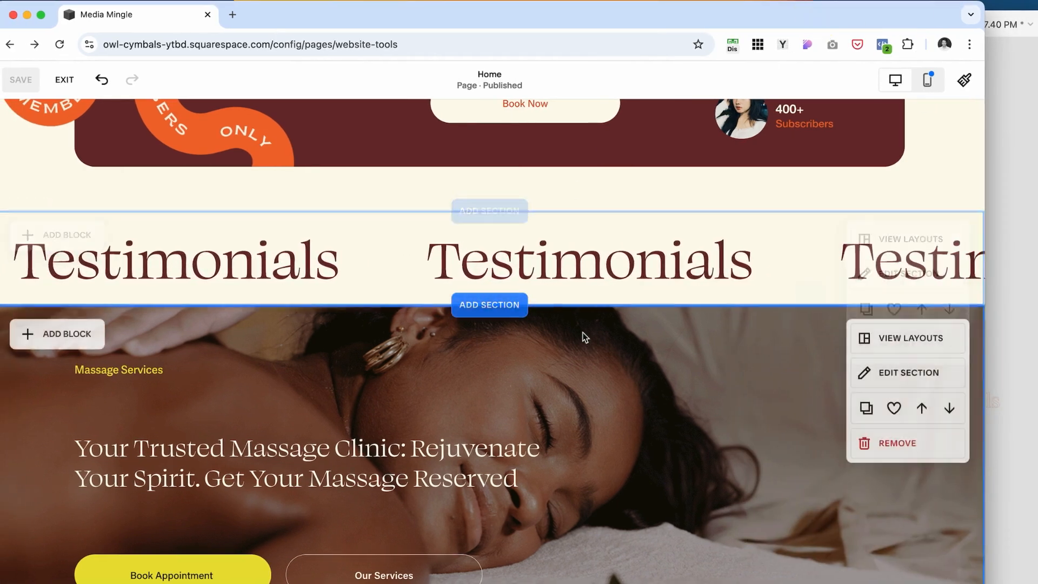
- Place the service-card section beneath the Testimonials text, showing each item's body and hiding its title and button
scroll(468, 265, "up", 15)
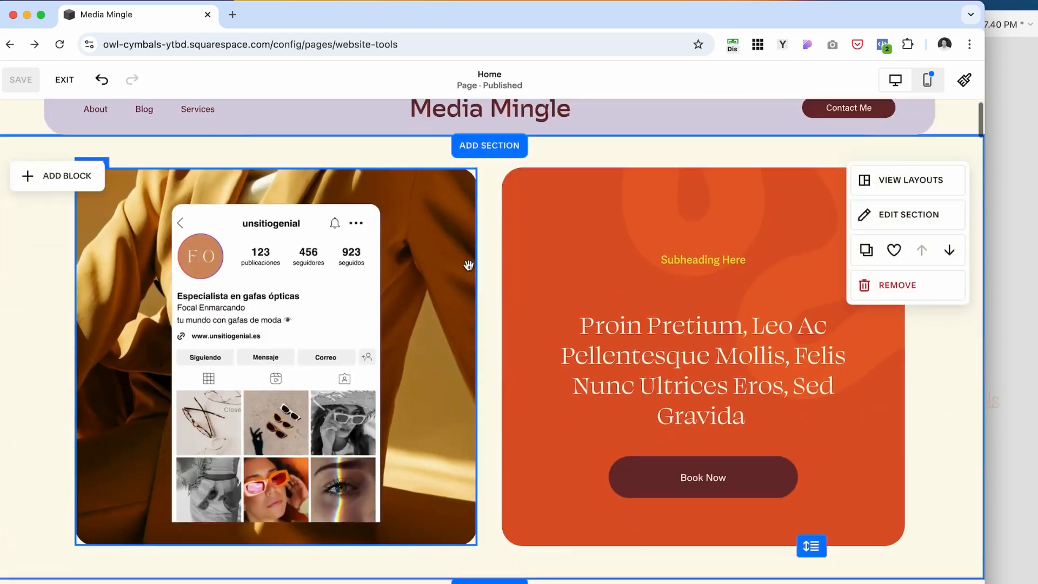
scroll(469, 263, "down", 8)
scroll(770, 343, "down", 3)
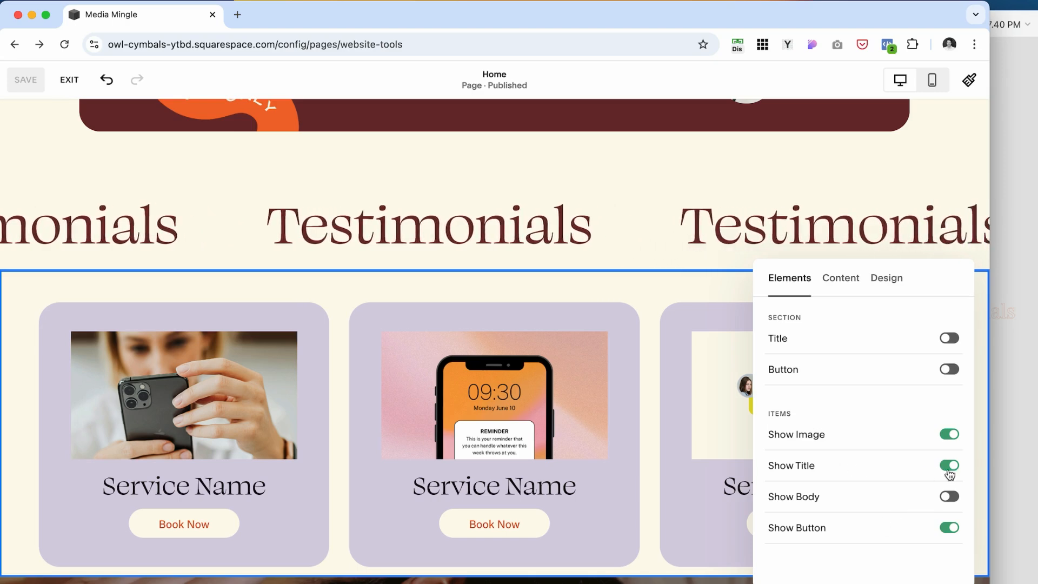
left_click(955, 496)
left_click(951, 476)
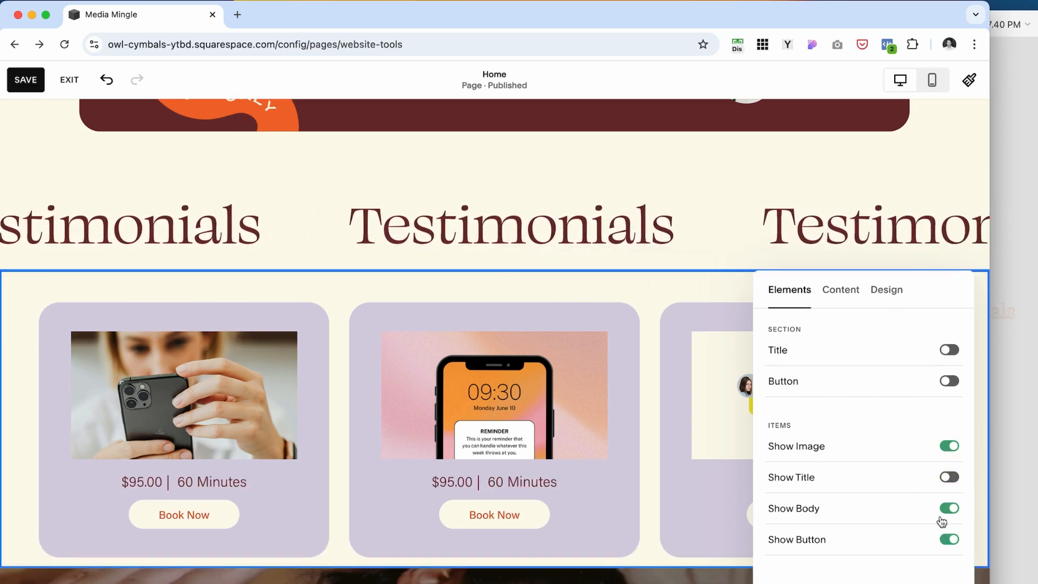
left_click(946, 538)
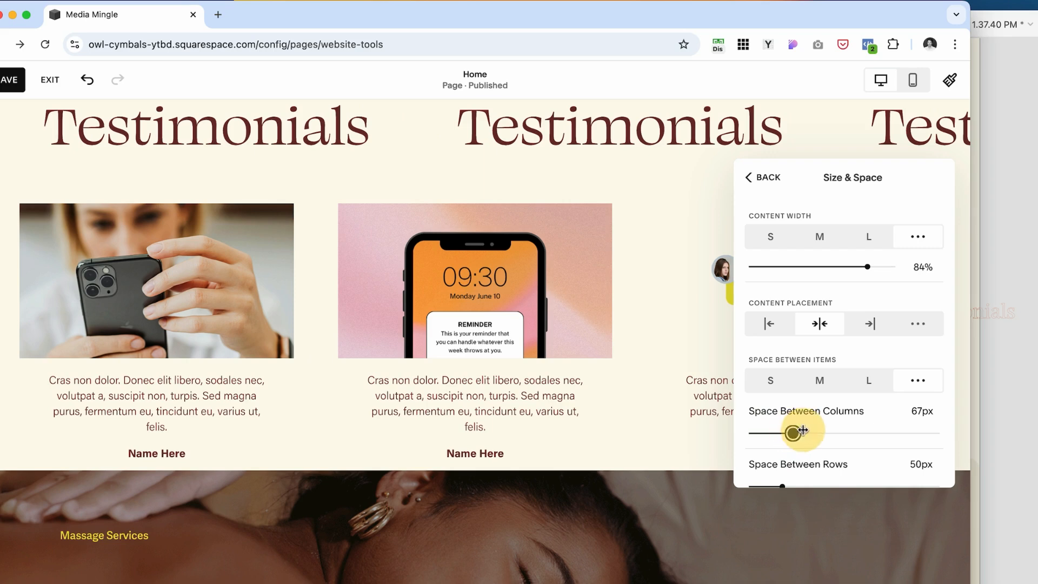
- Set the space between the testimonial columns to 93px
left_click_drag(804, 431, 809, 432)
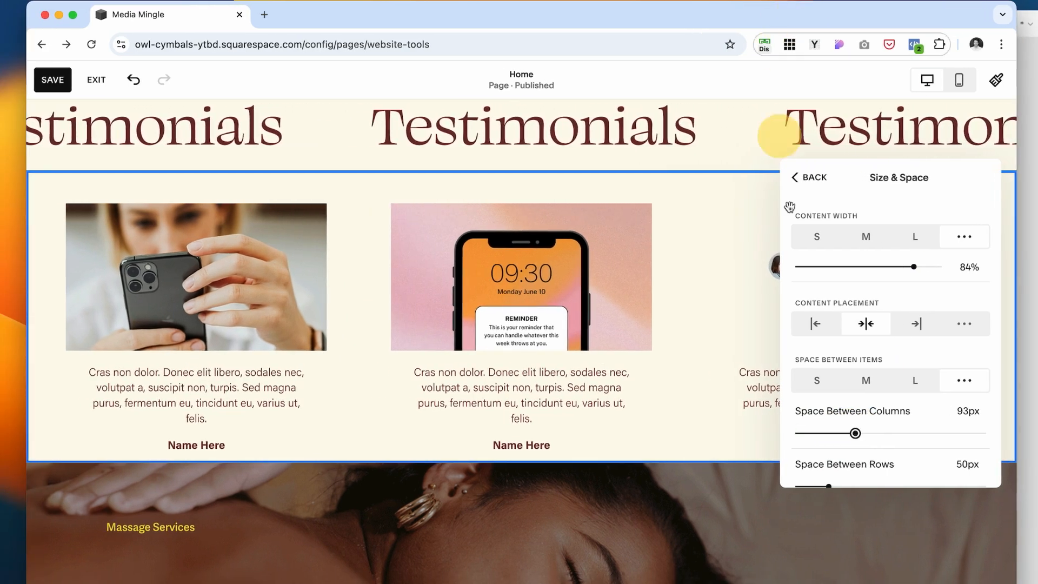
left_click(752, 177)
left_click(824, 181)
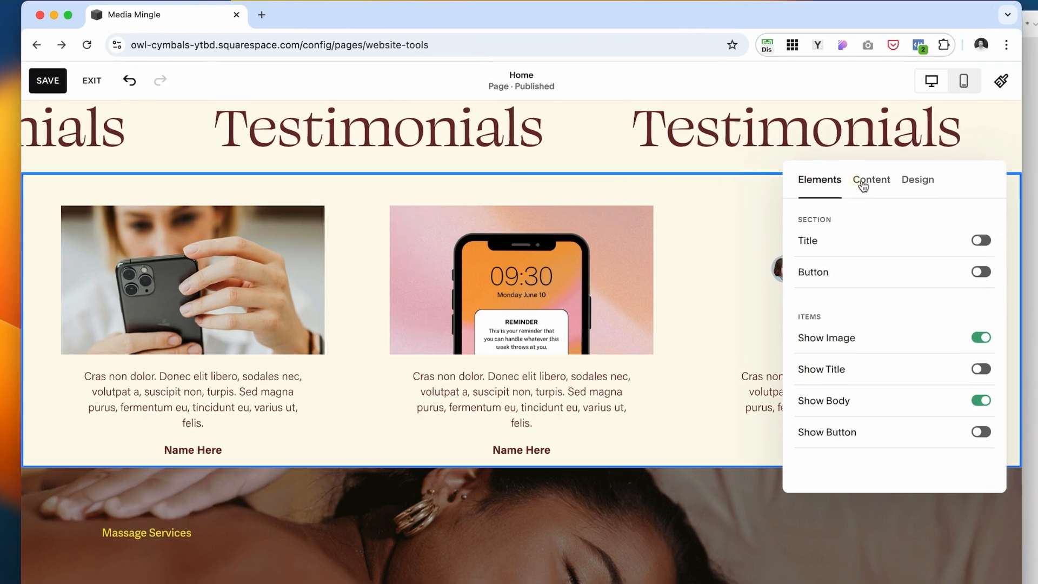
- Remove the phone photo from the first testimonial item
left_click(860, 182)
left_click(977, 346)
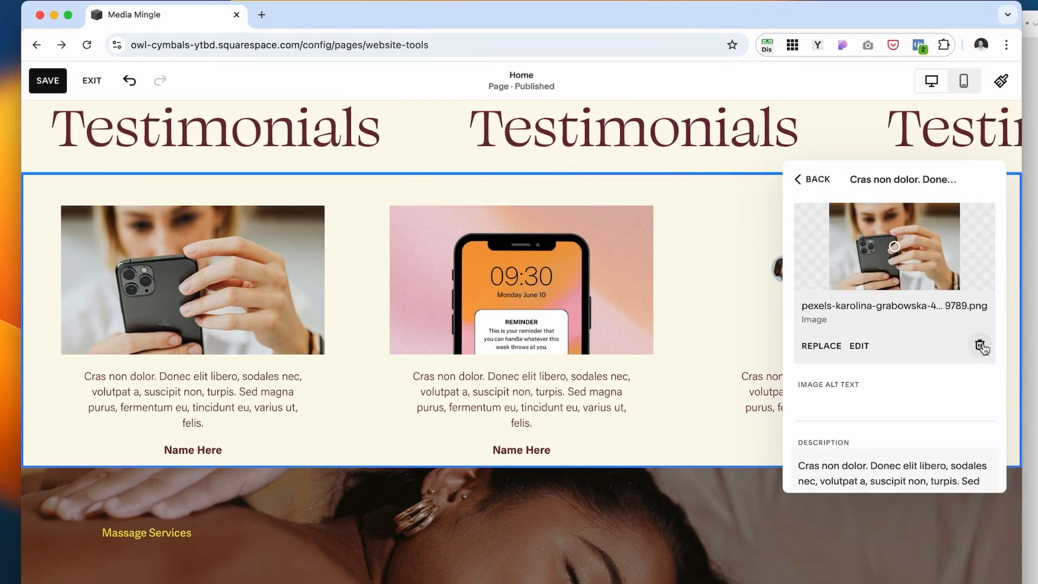
left_click(978, 343)
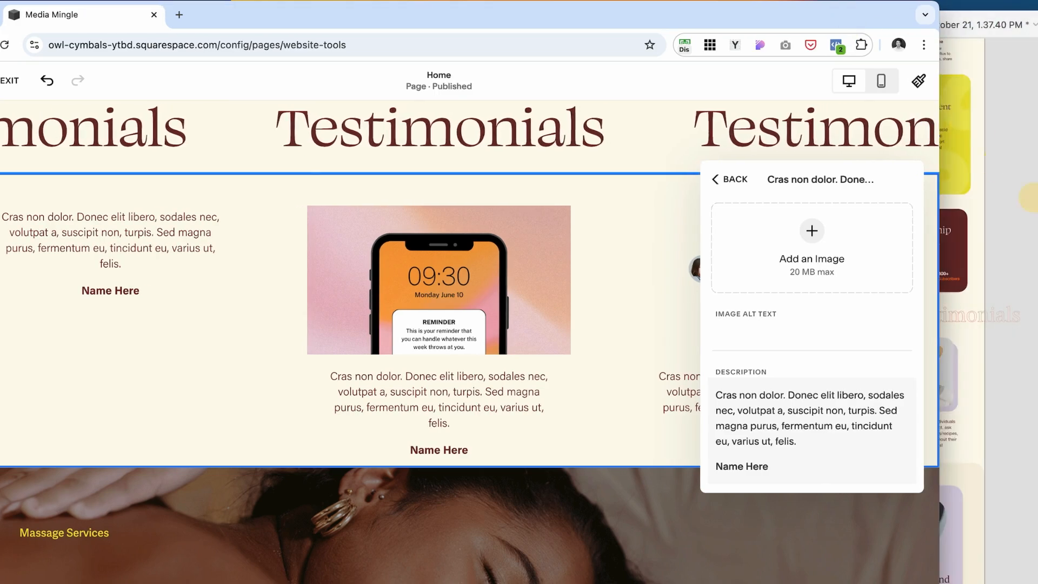
- Switch to the design mockup and examine the testimonial portraits and the question-and-answer section below them
key("super+Tab")
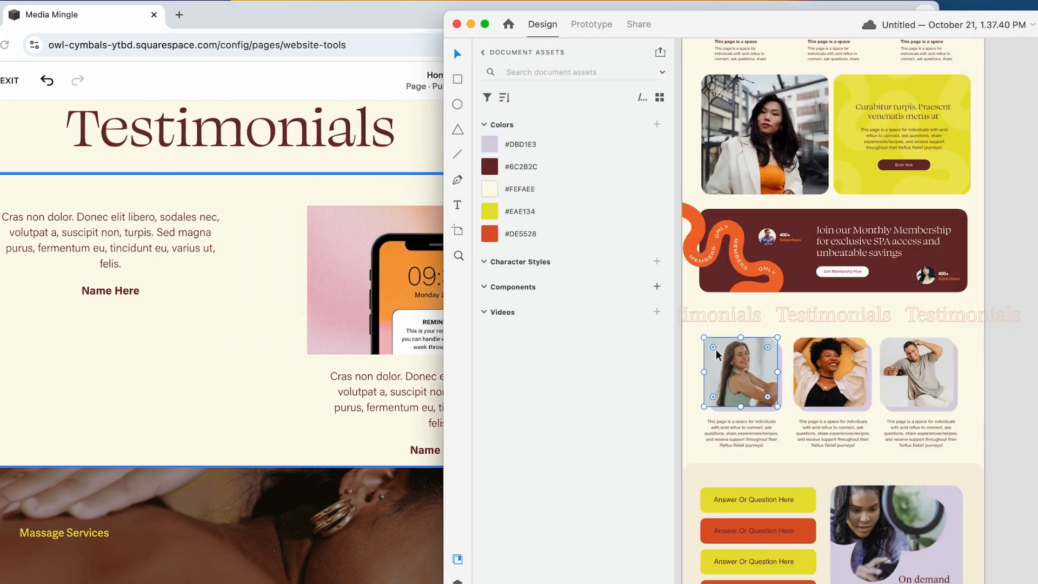
left_click(832, 372, "shift")
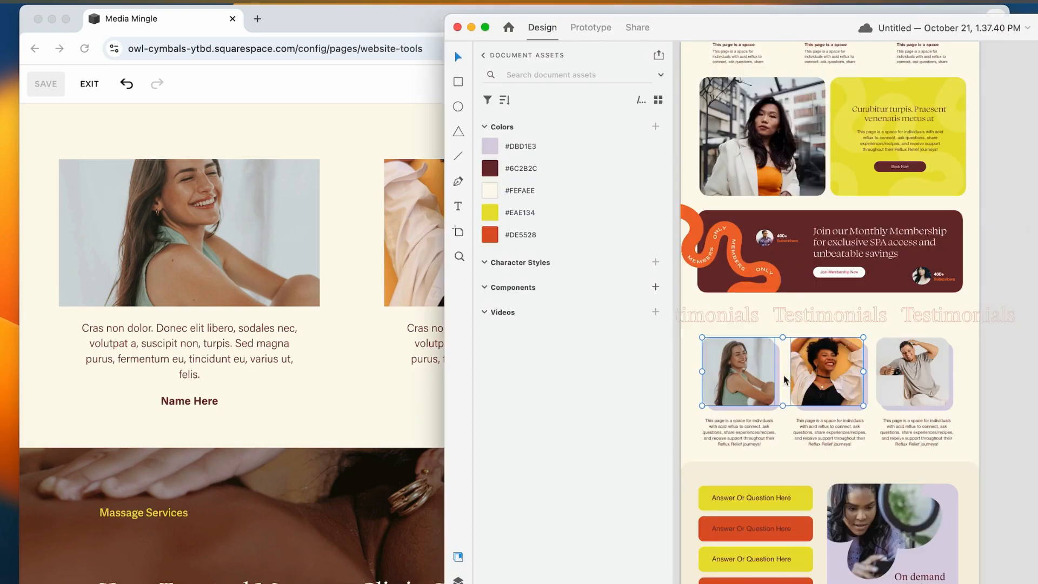
scroll(785, 379, "down", 2)
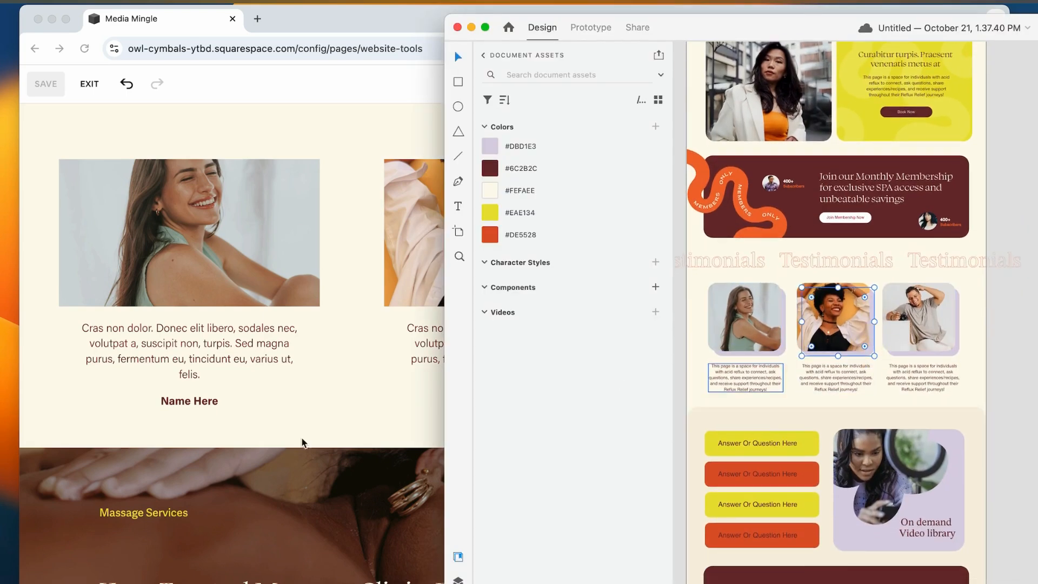
left_click(371, 407)
left_click(1020, 301)
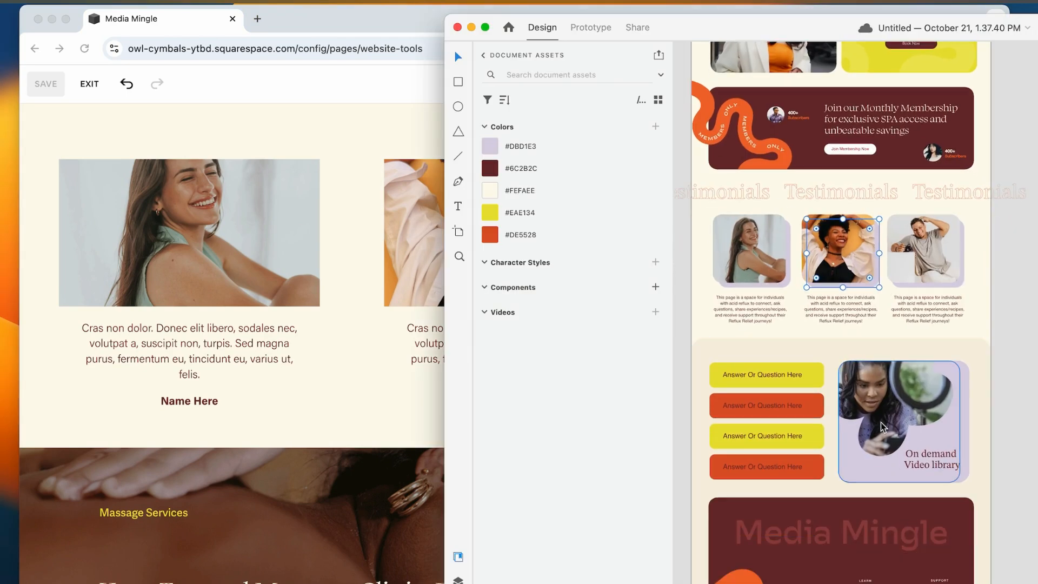
- Return to the page editor and move the yellow accordion section up until it sits directly below the testimonials
left_click(358, 387)
scroll(518, 498, "down", 20)
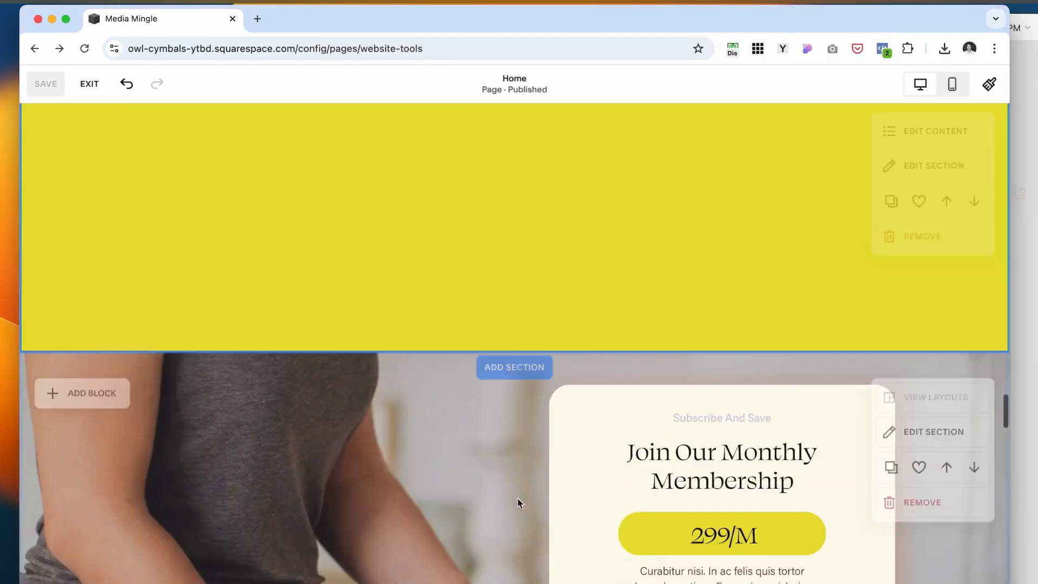
scroll(517, 503, "up", 4)
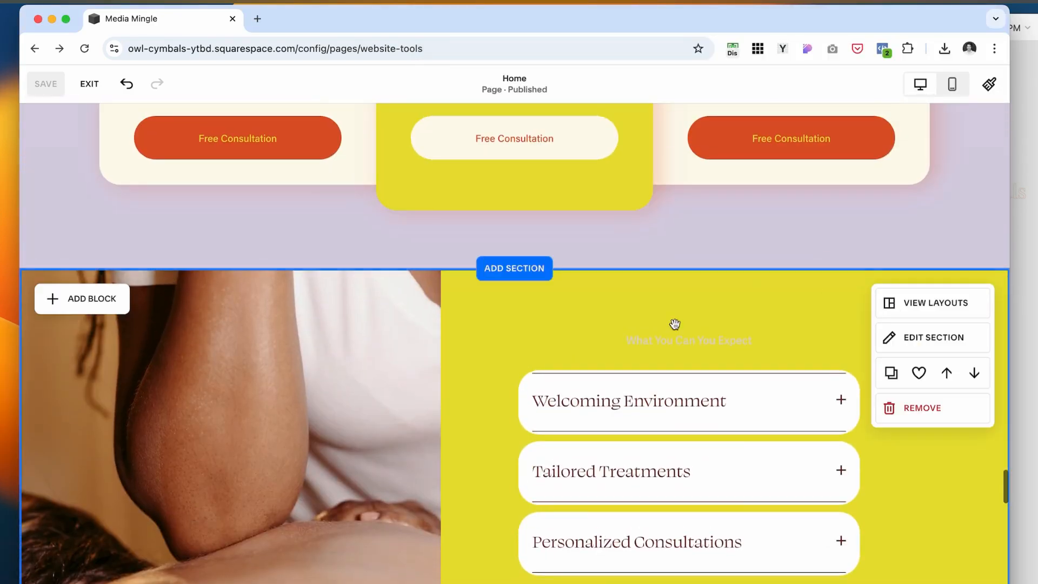
left_click(947, 378)
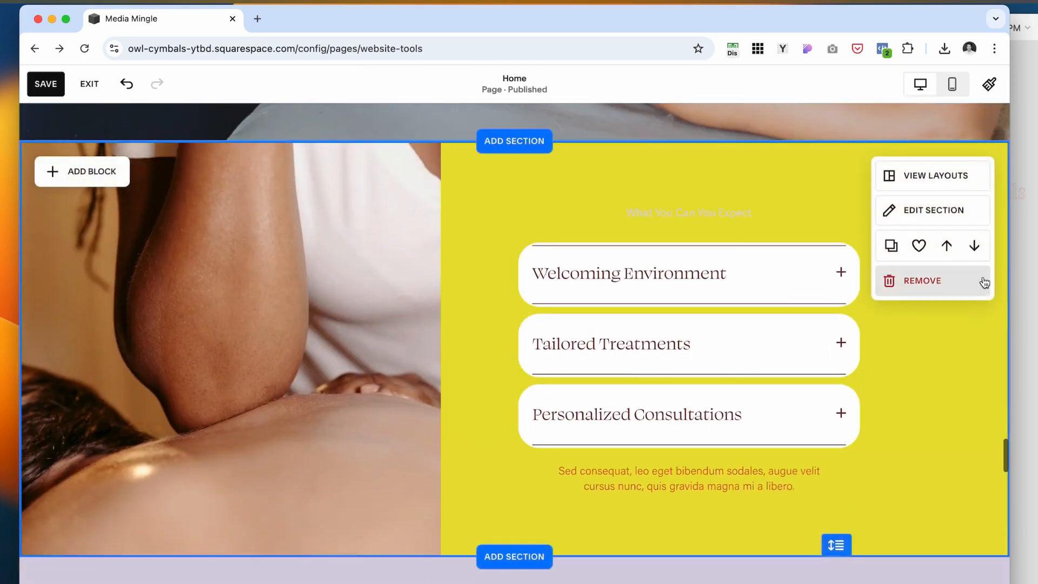
left_click(945, 246)
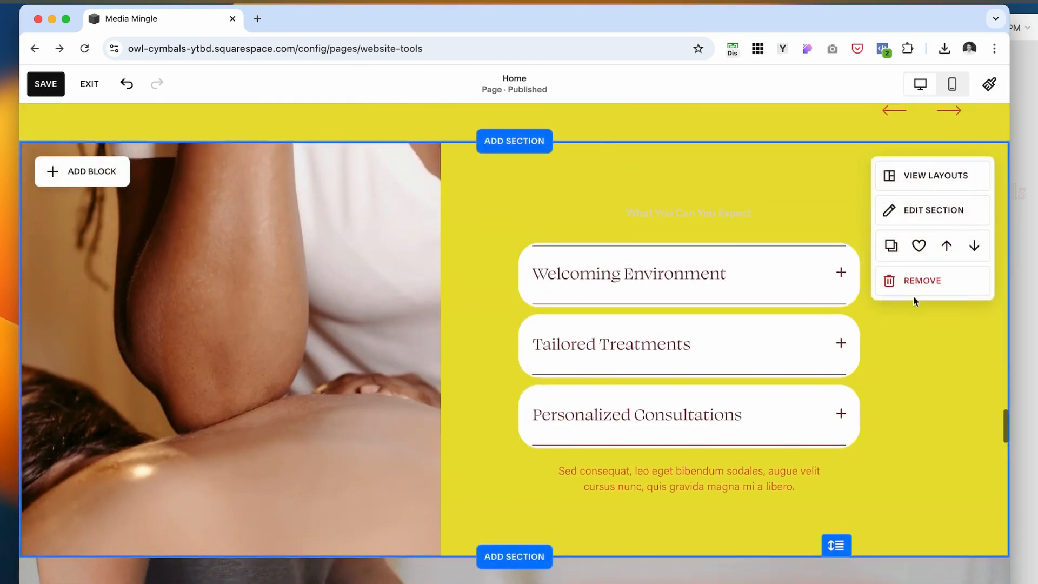
left_click(945, 248)
- Move the massage photo inward from the page edge and place the accordion over its left side
left_click_drag(241, 347, 390, 349)
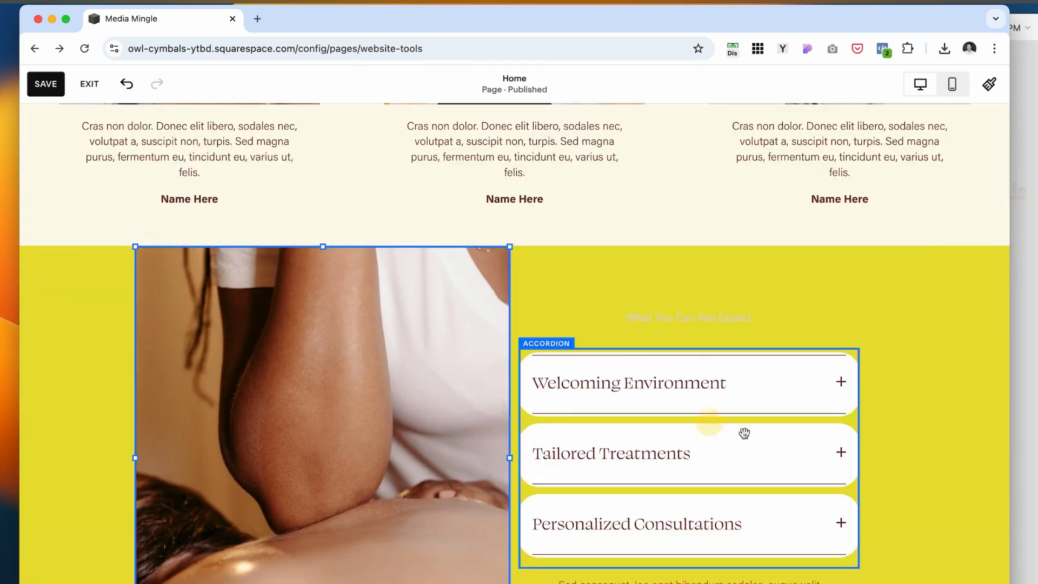
left_click_drag(744, 433, 346, 378)
scroll(637, 280, "down", 1)
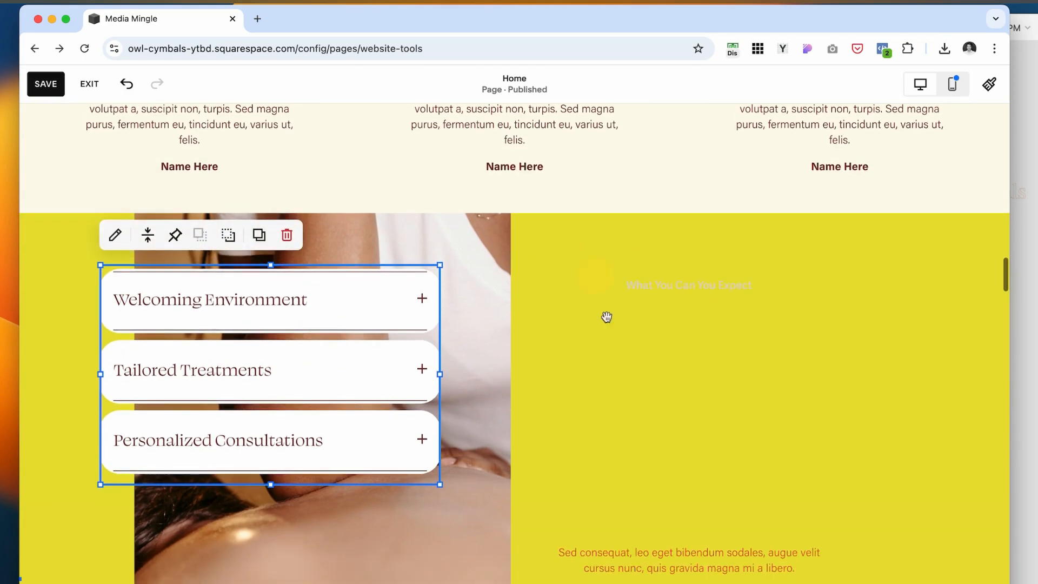
- Delete the subheading and paragraph beside the photo, and move the photo to the right of the accordion
left_click_drag(584, 231, 729, 564)
key("Delete")
left_click_drag(456, 418, 804, 442)
scroll(725, 319, "down", 2)
left_click_drag(731, 328, 746, 346)
- Round the massage photo's corners and shift both the photo and the accordion one column to the right
left_click(501, 138)
left_click(852, 181)
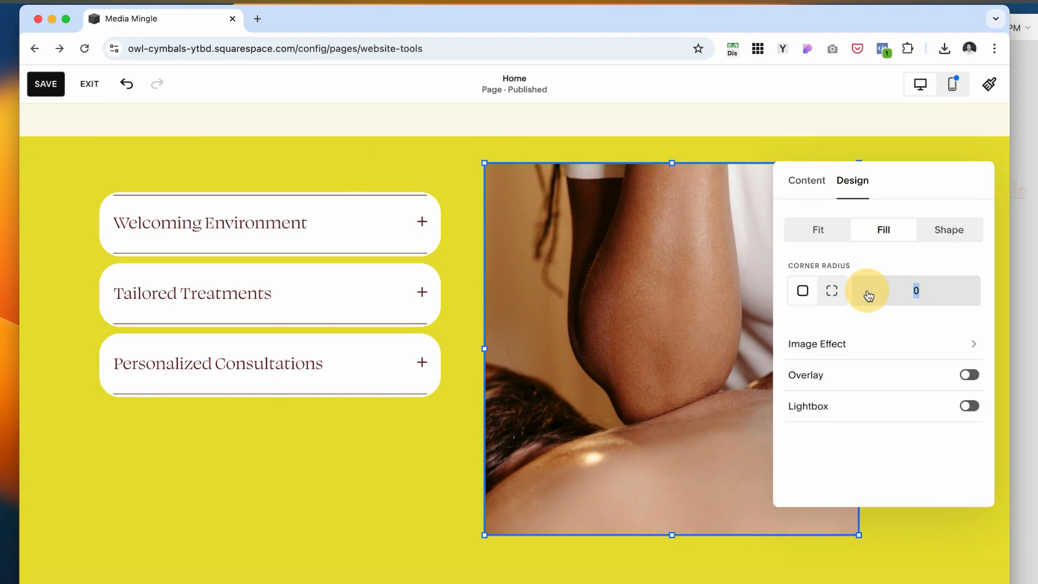
left_click(436, 484)
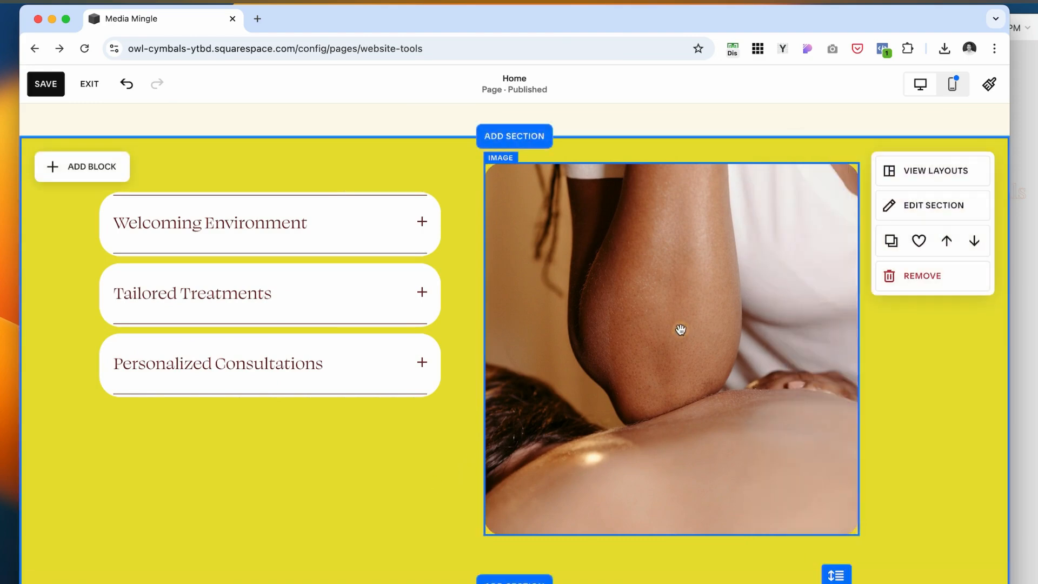
left_click_drag(679, 328, 722, 343)
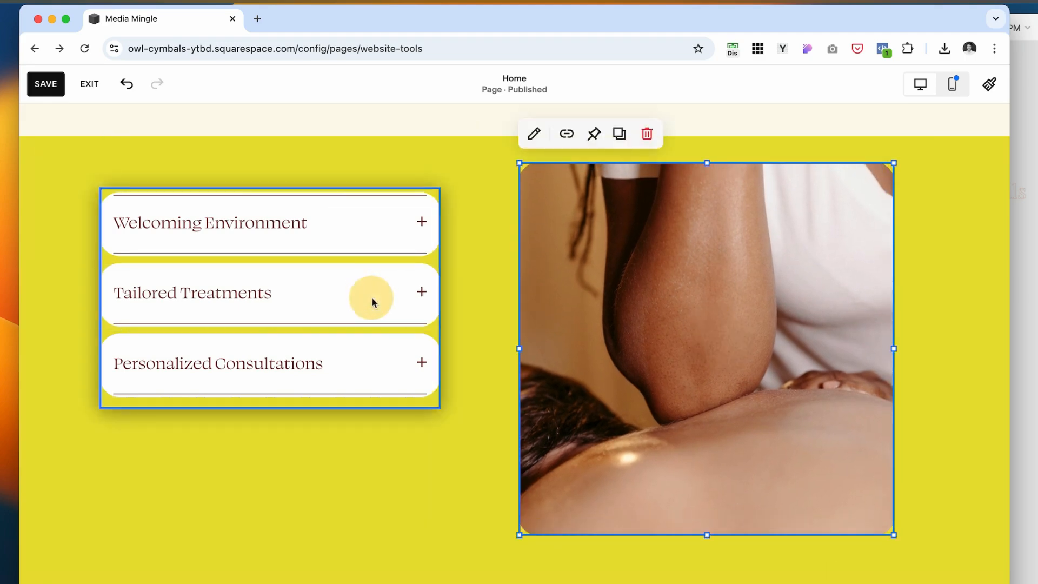
left_click_drag(371, 297, 382, 292)
- Add a fourth accordion item titled "Answer or Question Here" and align the accordion block's upper edge with the photo
left_click(151, 159)
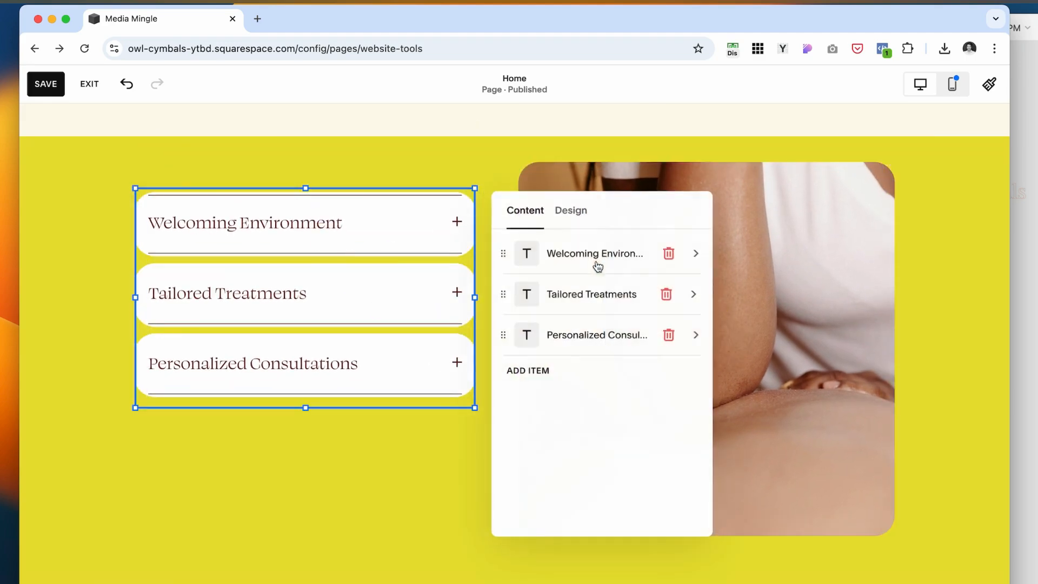
left_click(576, 375)
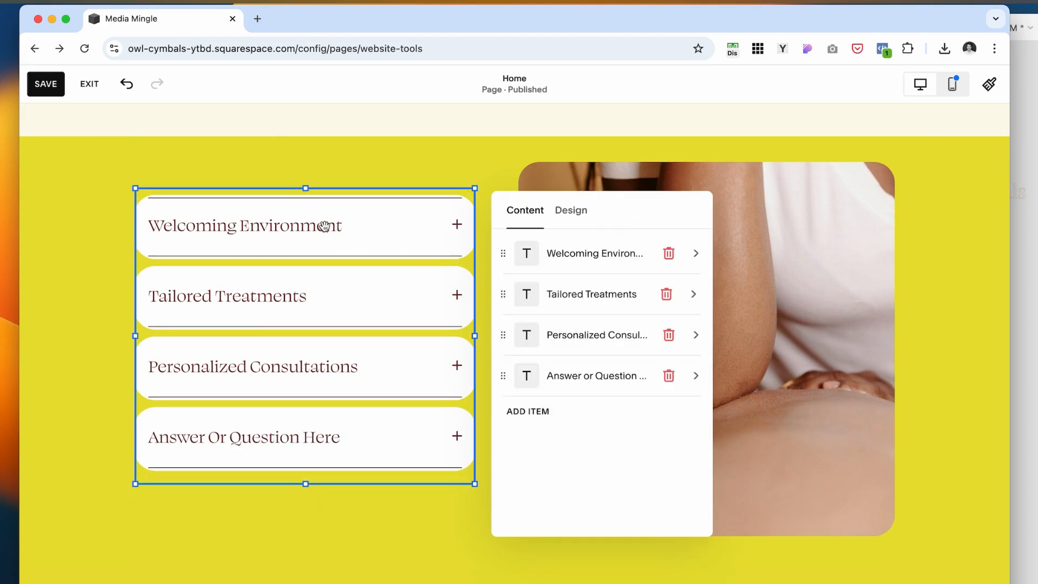
left_click_drag(324, 226, 317, 209)
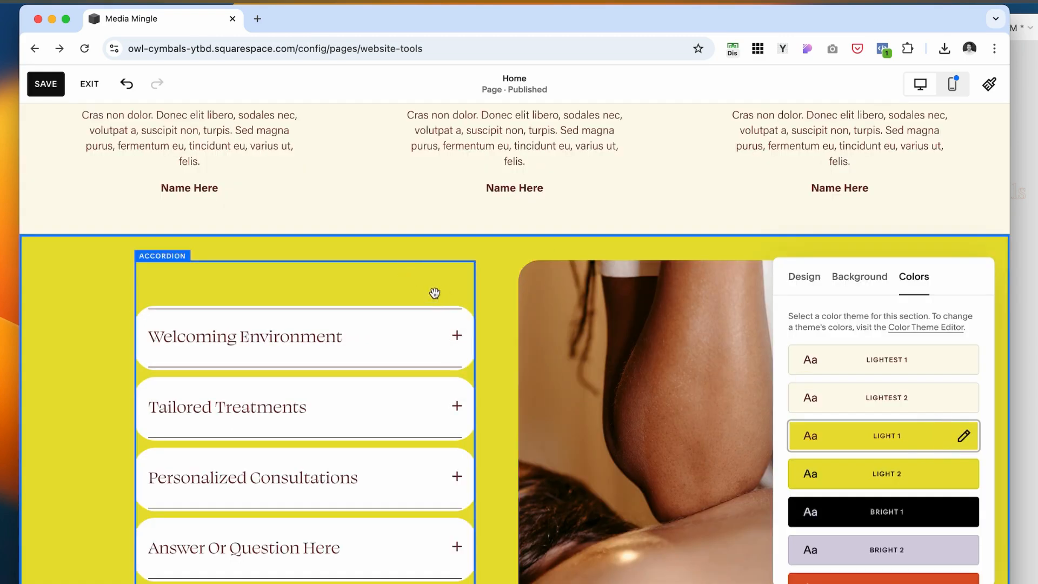
left_click(507, 270)
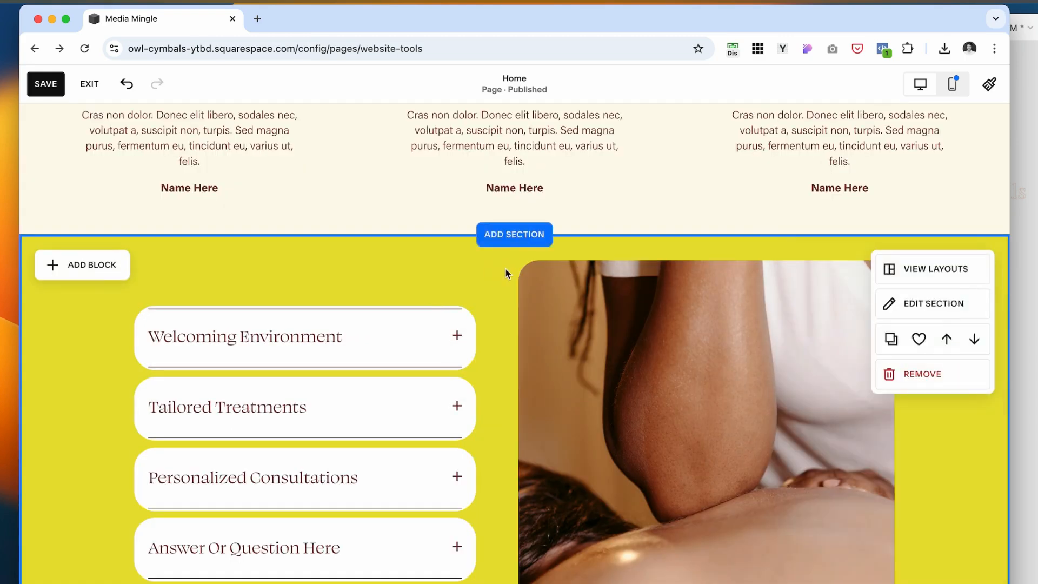
- Turn off the dividers between the accordion items and save the page
scroll(371, 287, "down", 2)
left_click(155, 180)
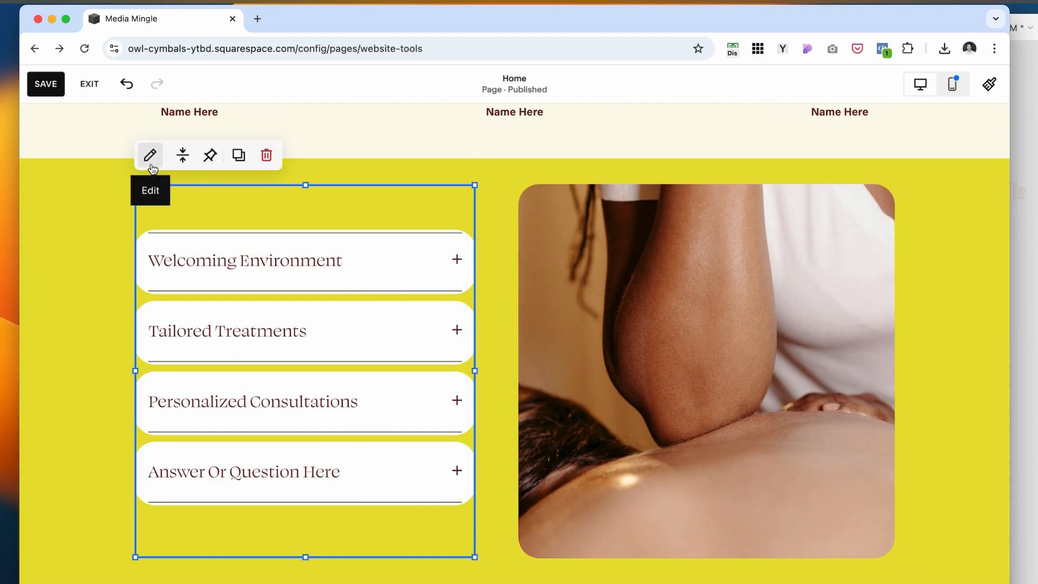
left_click(150, 157)
left_click(573, 249)
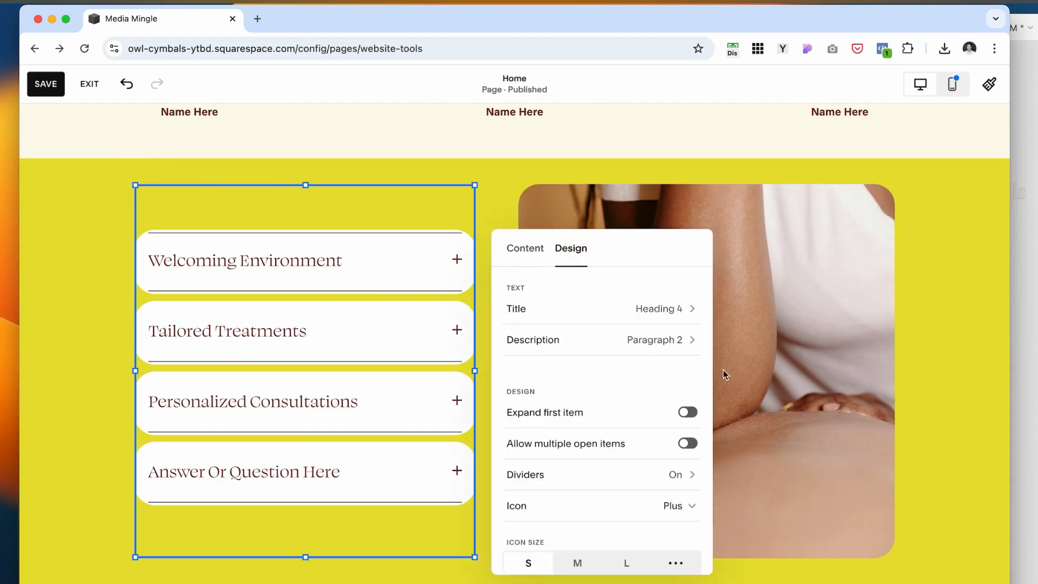
left_click(675, 474)
left_click(686, 283)
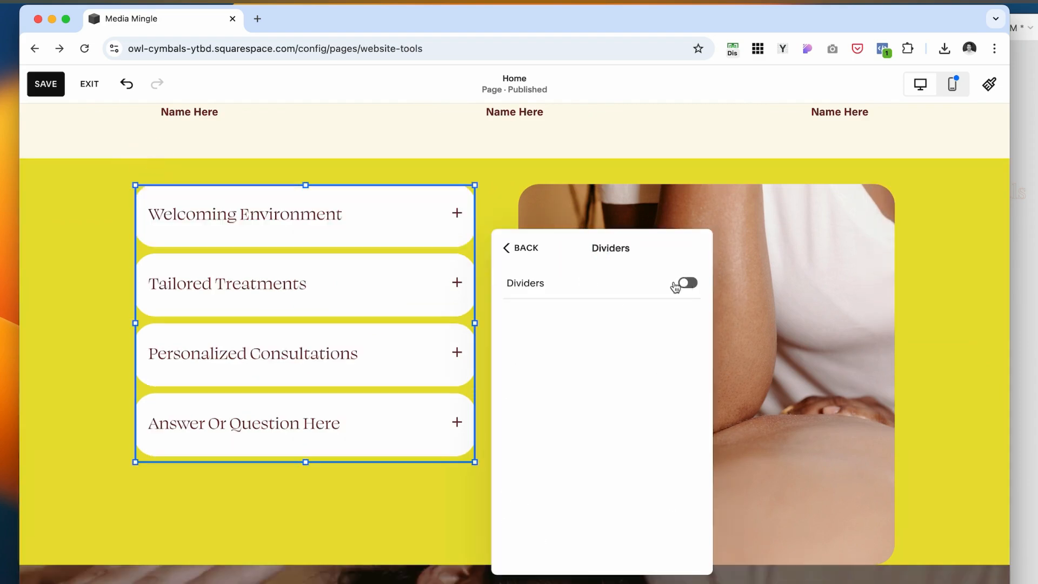
left_click(352, 535)
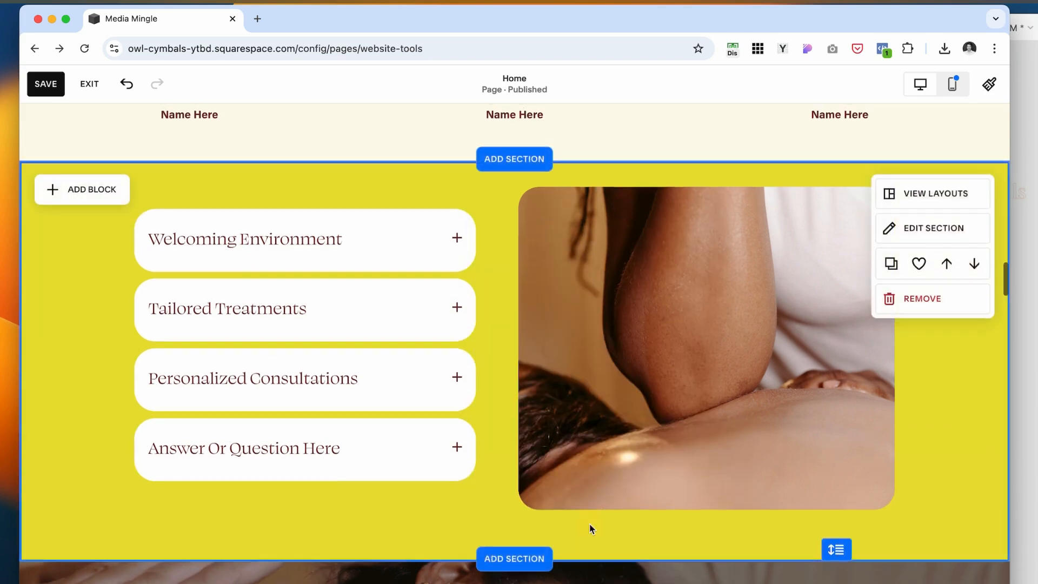
scroll(234, 292, "up", 1)
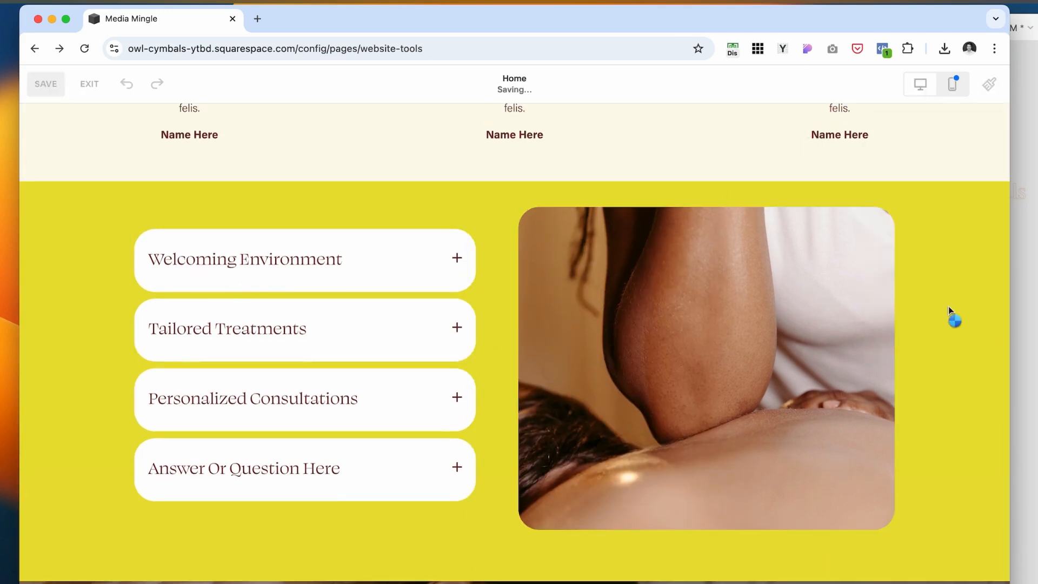
- Recolor the Light 1 theme's section background with the beige used behind the accordion in the Adobe XD mockup
left_click(989, 83)
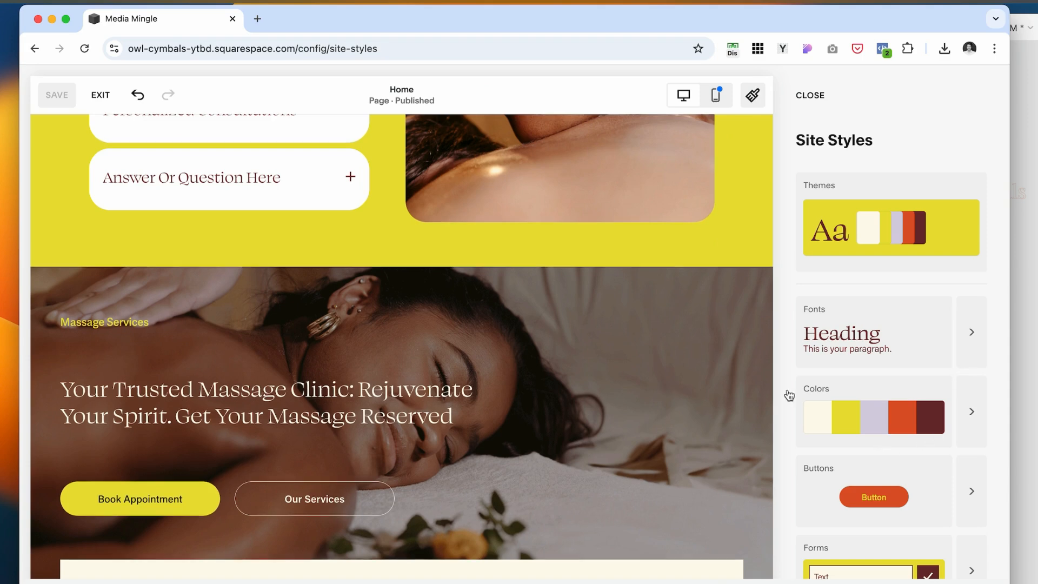
left_click(972, 397)
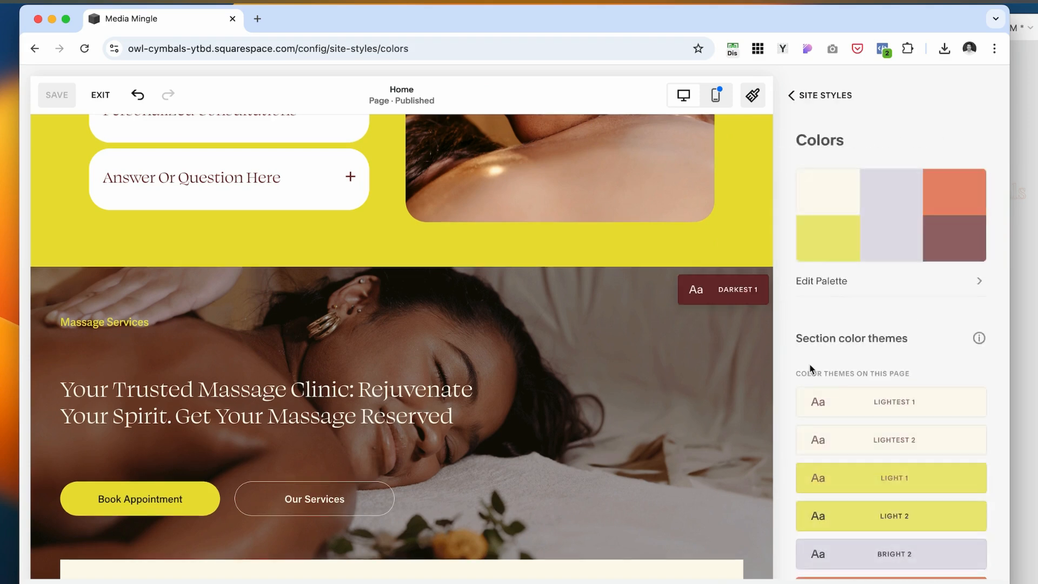
scroll(544, 337, "up", 7)
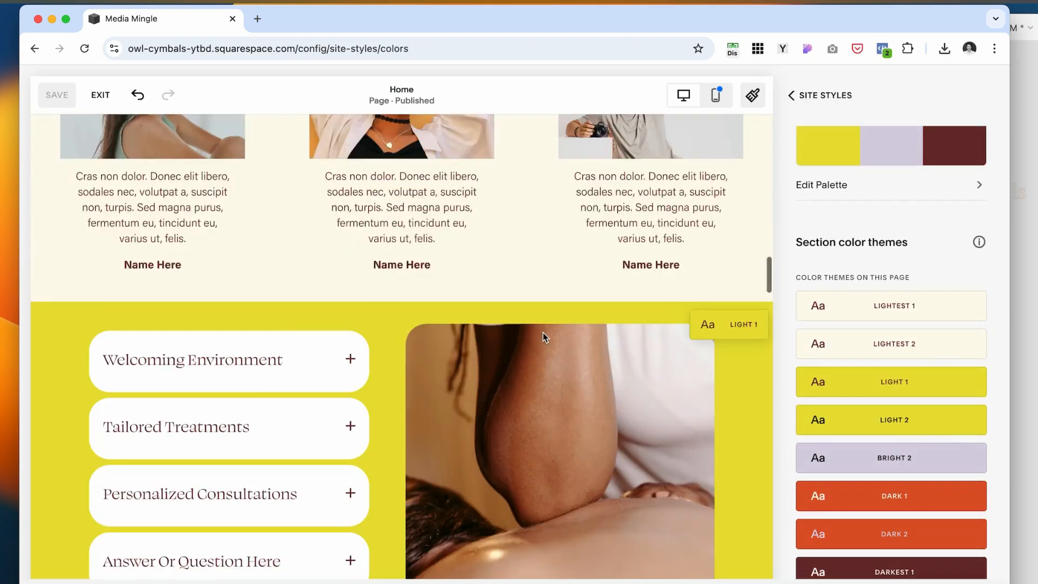
left_click(961, 387)
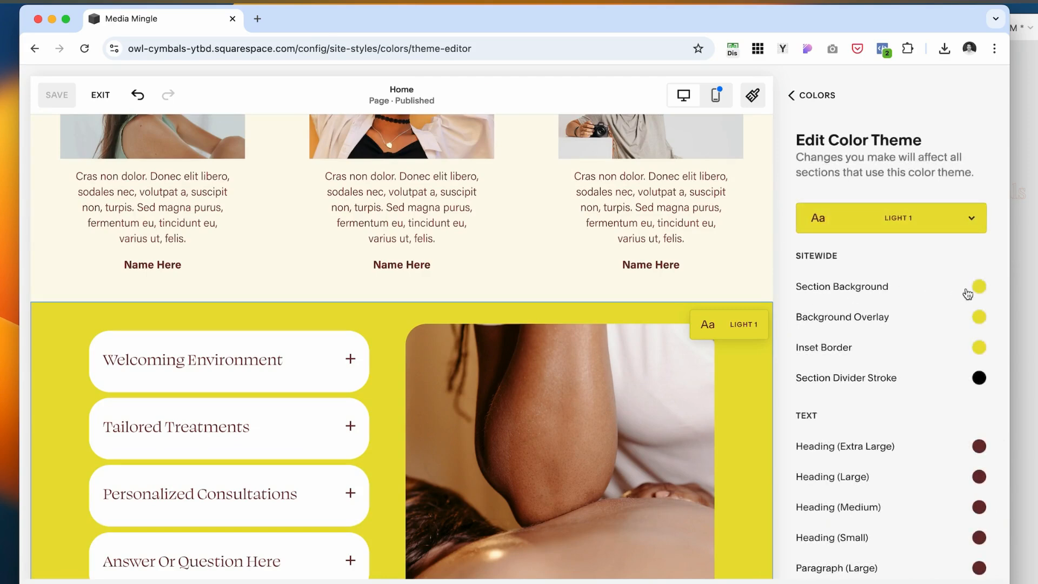
left_click(1032, 238)
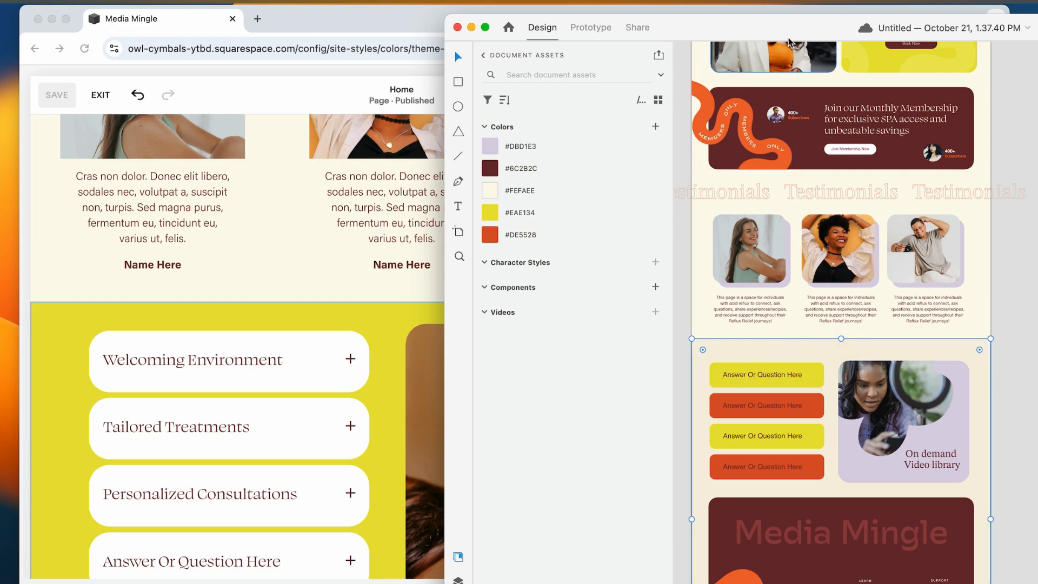
double_click(629, 27)
left_click(881, 449)
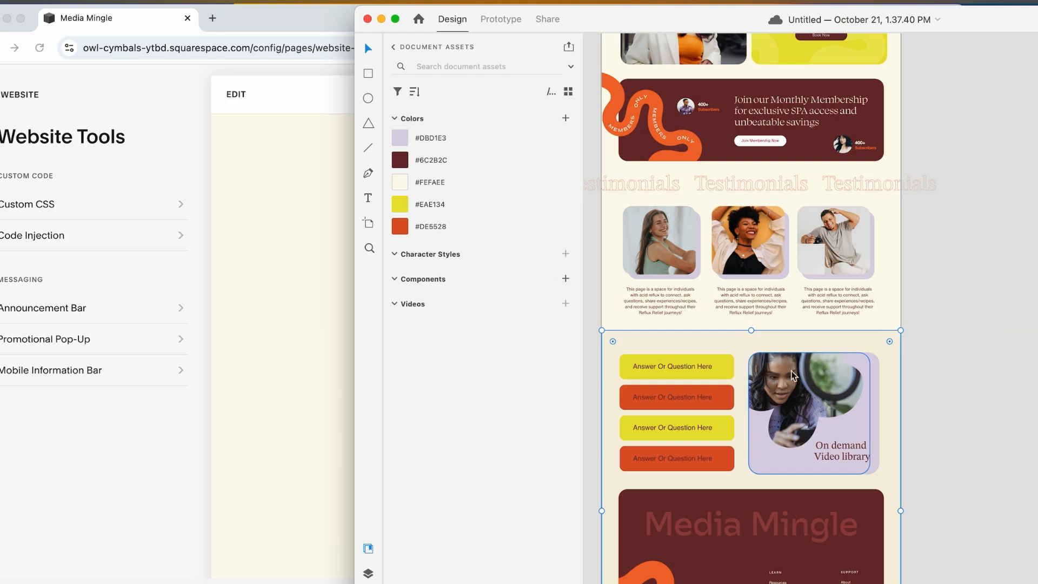
- Switch back to the Squarespace page and give the testimonial columns section a divider without a stroke
left_click(961, 364)
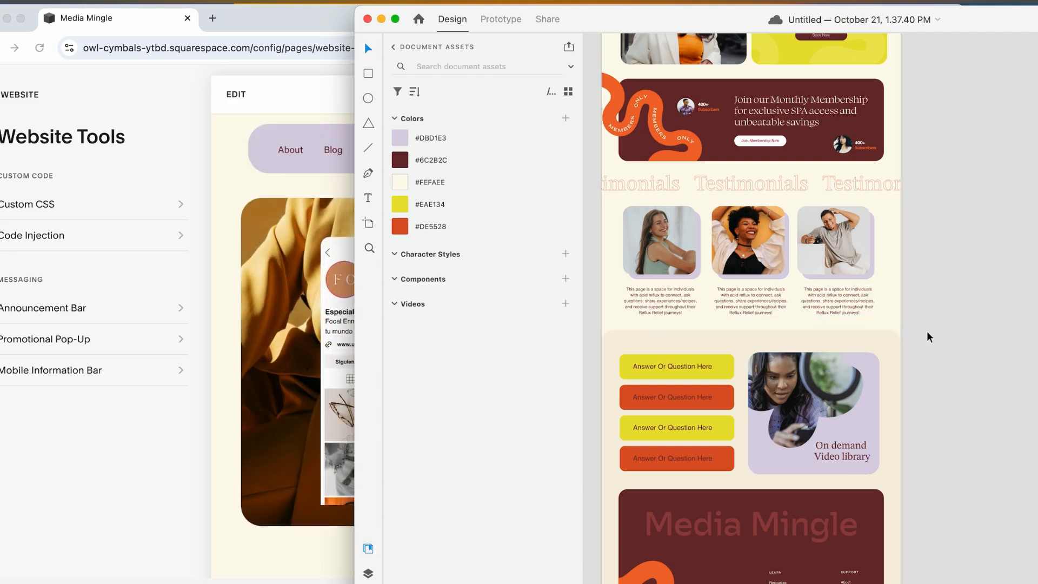
left_click(240, 324)
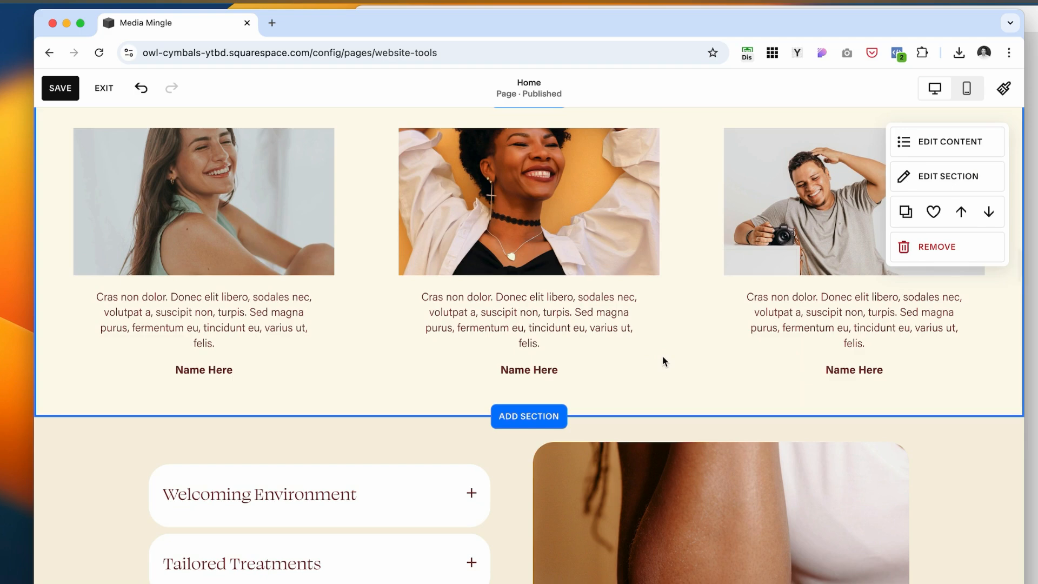
scroll(662, 355, "up", 4)
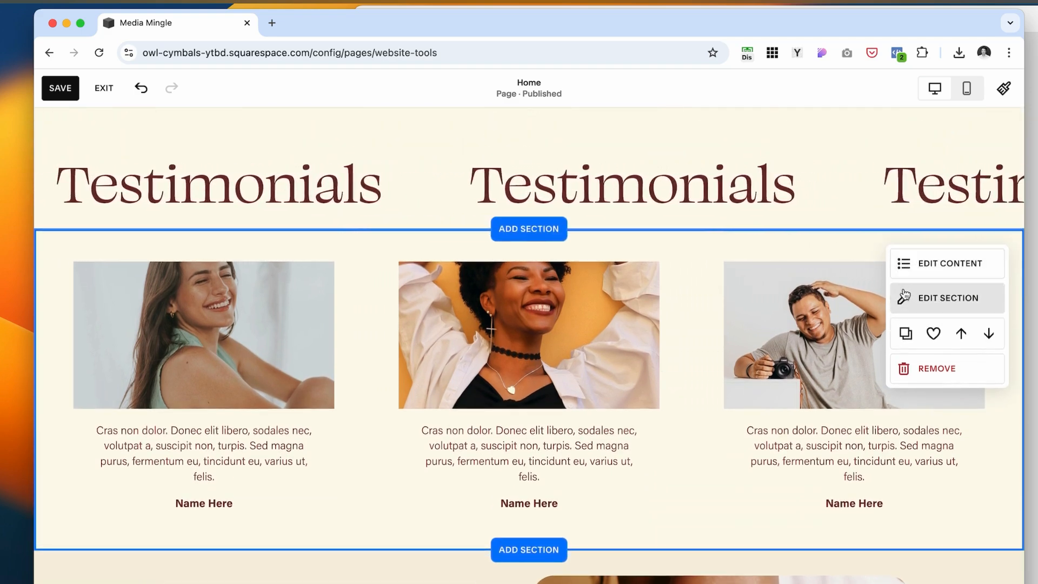
left_click(904, 299)
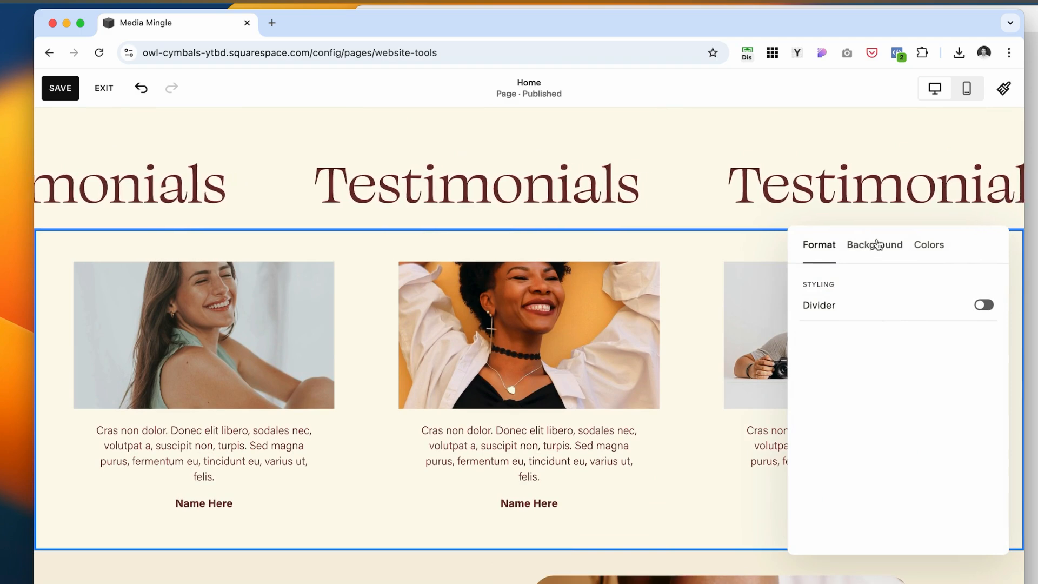
left_click(984, 305)
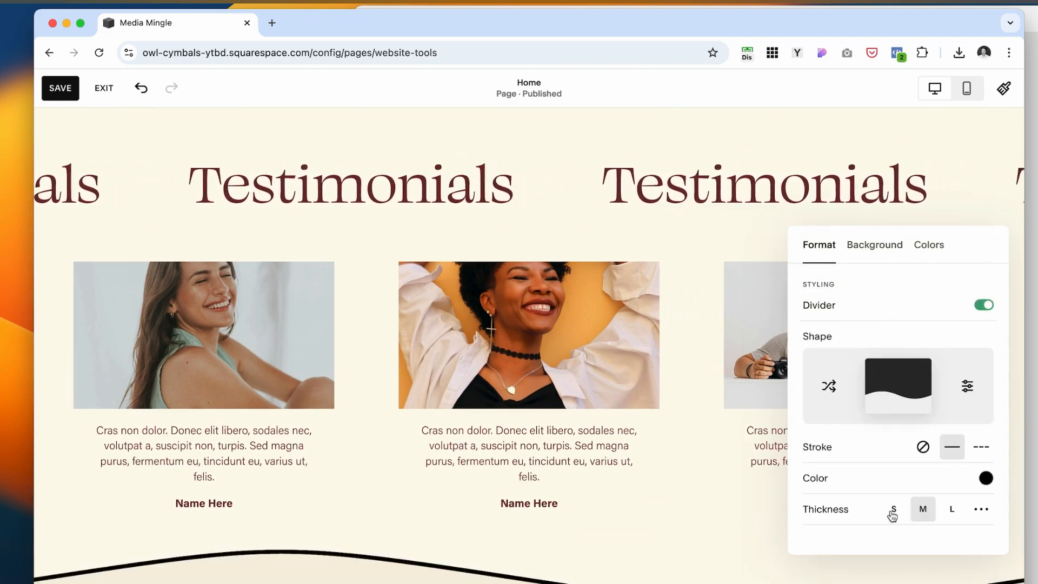
left_click(922, 448)
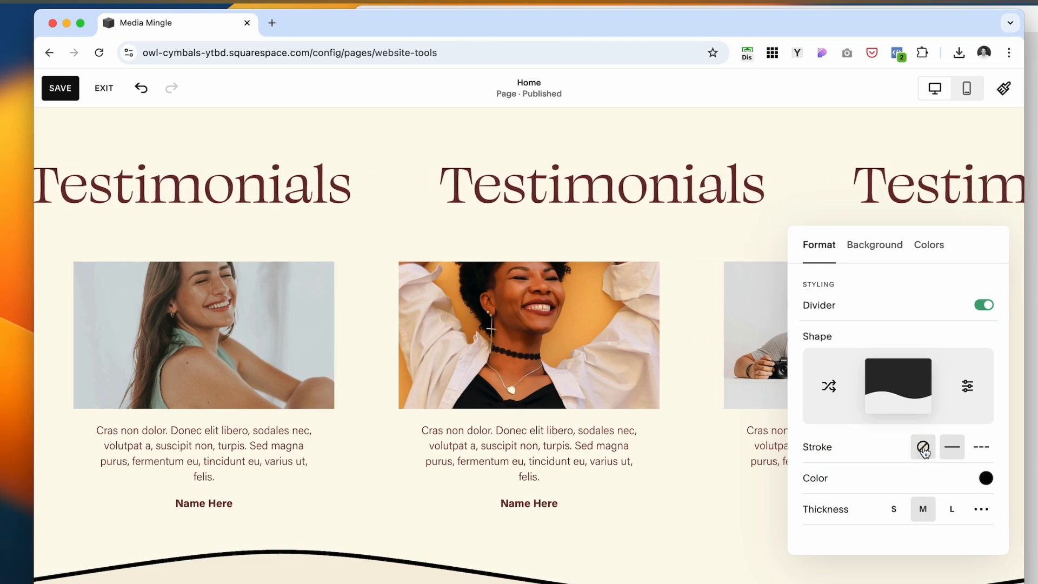
- Set the testimonial section's divider to the flipped rounded-corner shape and save the page
left_click(897, 386)
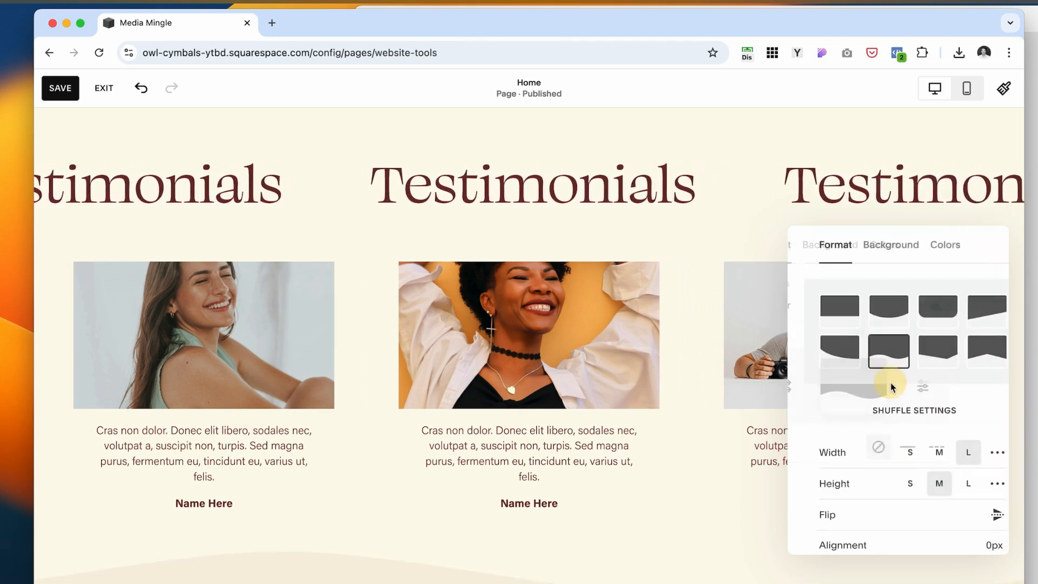
left_click(927, 311)
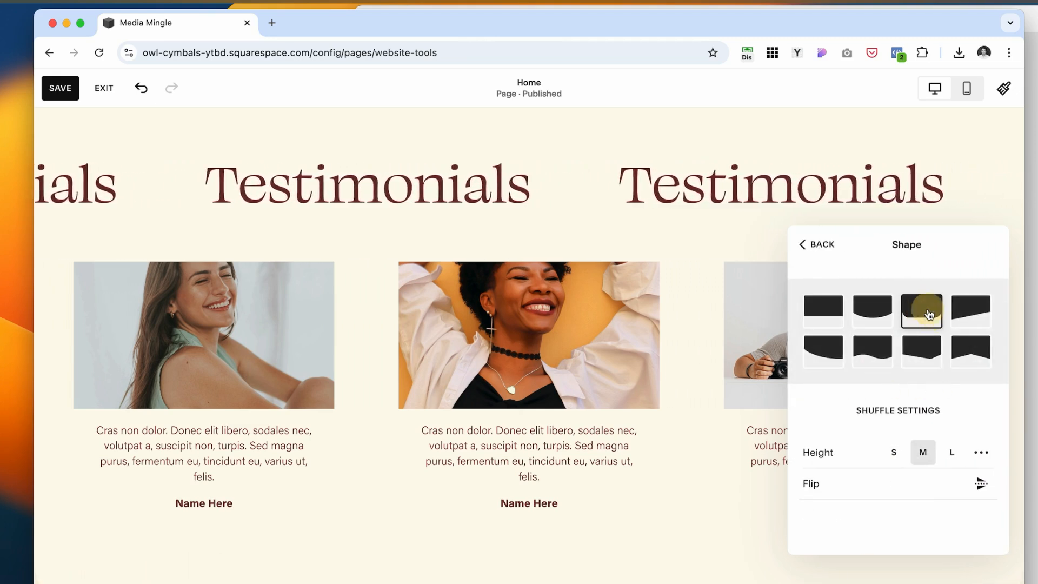
left_click(981, 482)
scroll(557, 498, "down", 3)
left_click(408, 481)
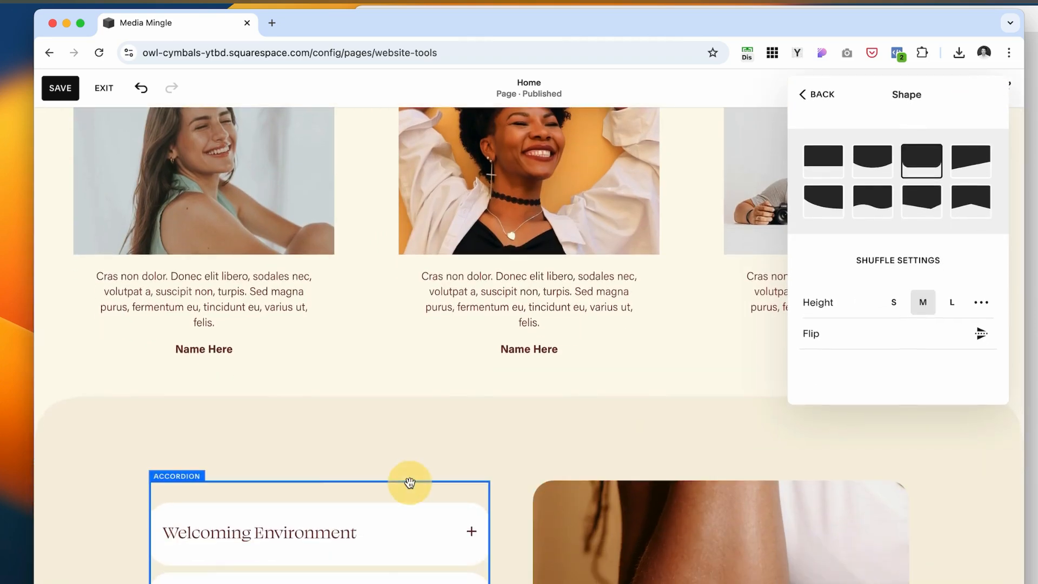
left_click(48, 85)
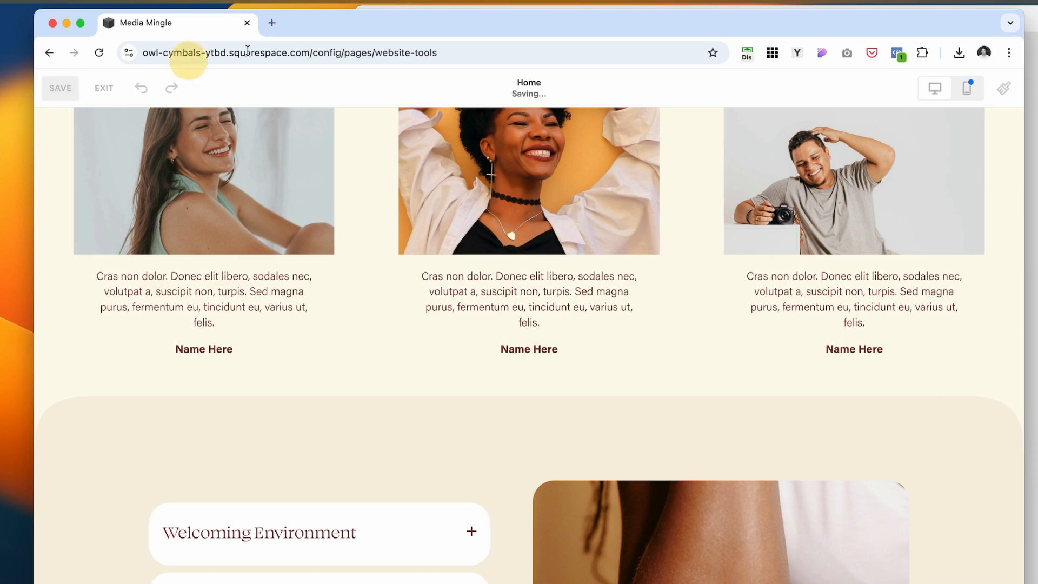
- Replace the massage photo beside the accordion with the image Group 14.png
scroll(437, 445, "down", 2)
left_click(540, 308)
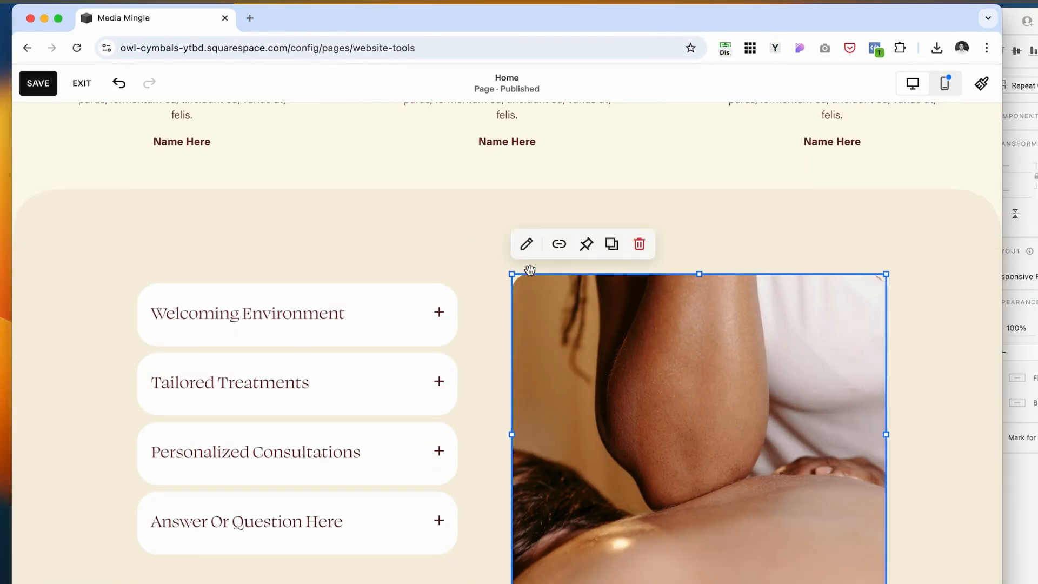
left_click(529, 244)
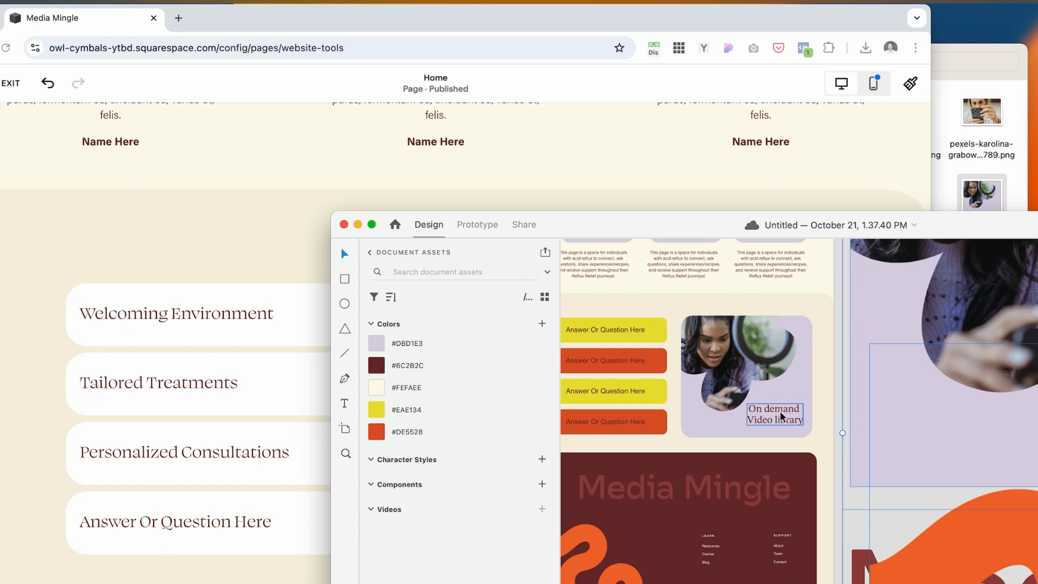
- Copy the text "On demand Video library" from the Adobe XD mockup and return to the Squarespace page
left_click(782, 412)
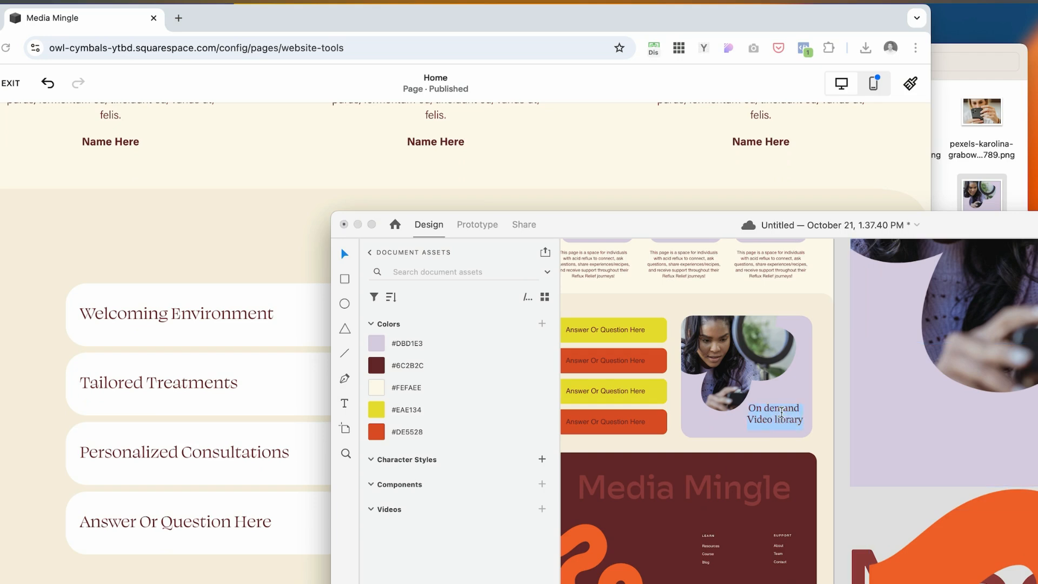
left_click(258, 238)
left_click_drag(814, 20, 839, 20)
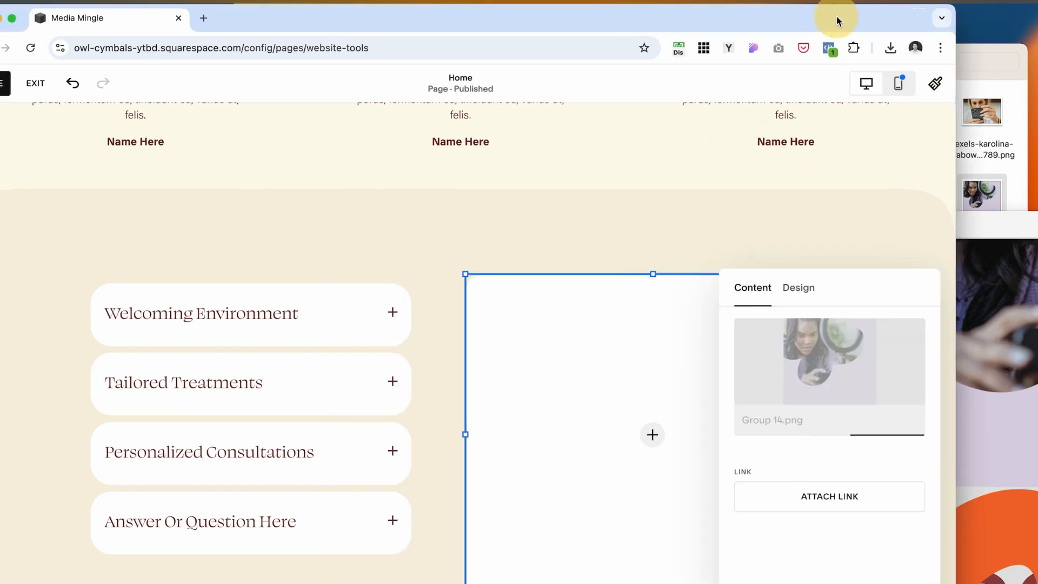
left_click_drag(839, 20, 894, 20)
- Add a Heading 3 text block reading "On Demand Video Library" over the lower right of the new image
left_click(53, 279)
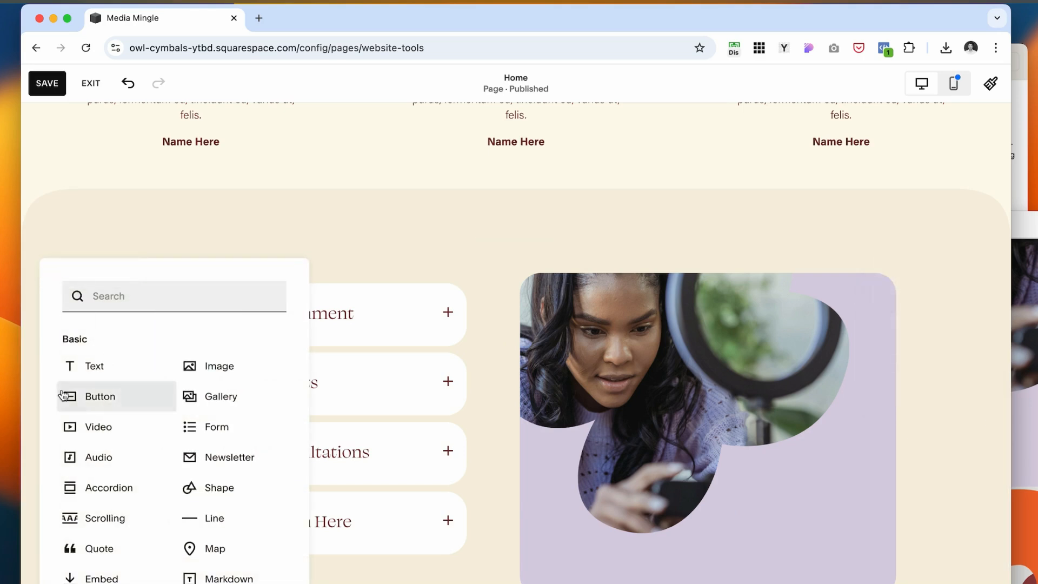
left_click(113, 368)
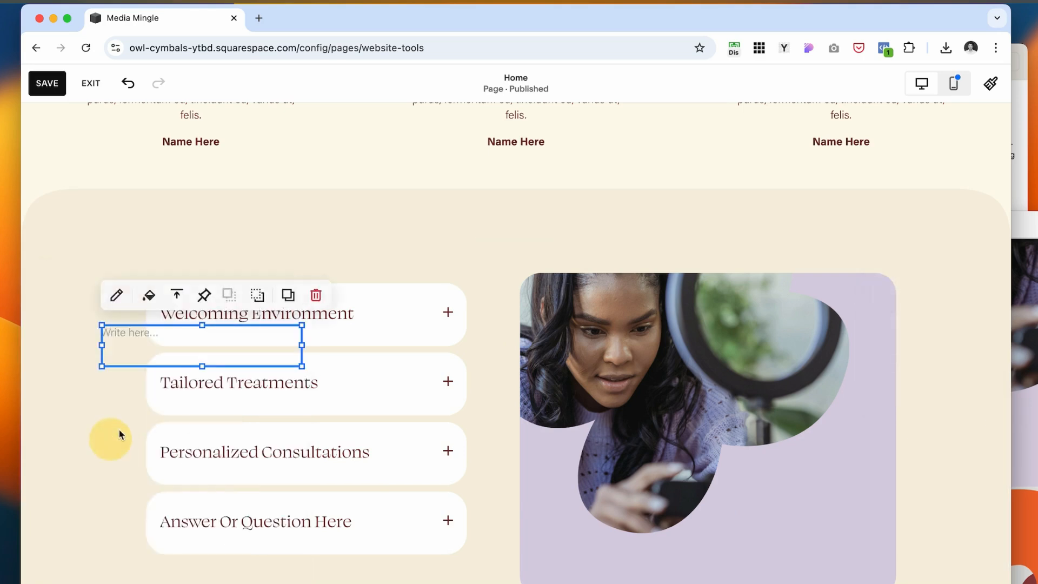
left_click_drag(135, 357, 729, 536)
left_click(718, 514)
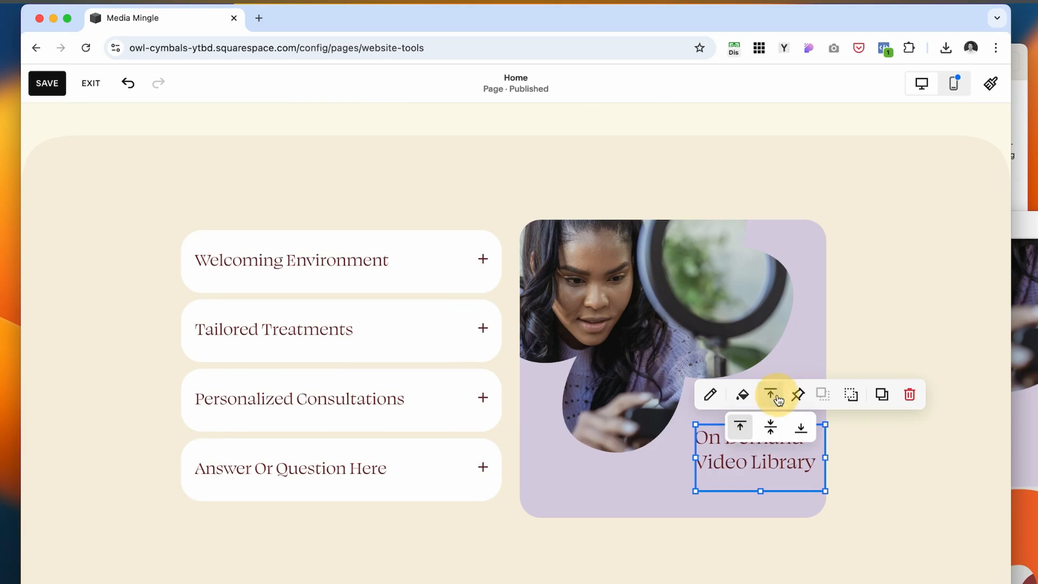
- Center the "On Demand Video Library" text vertically and horizontally within its block and save the page
left_click(772, 425)
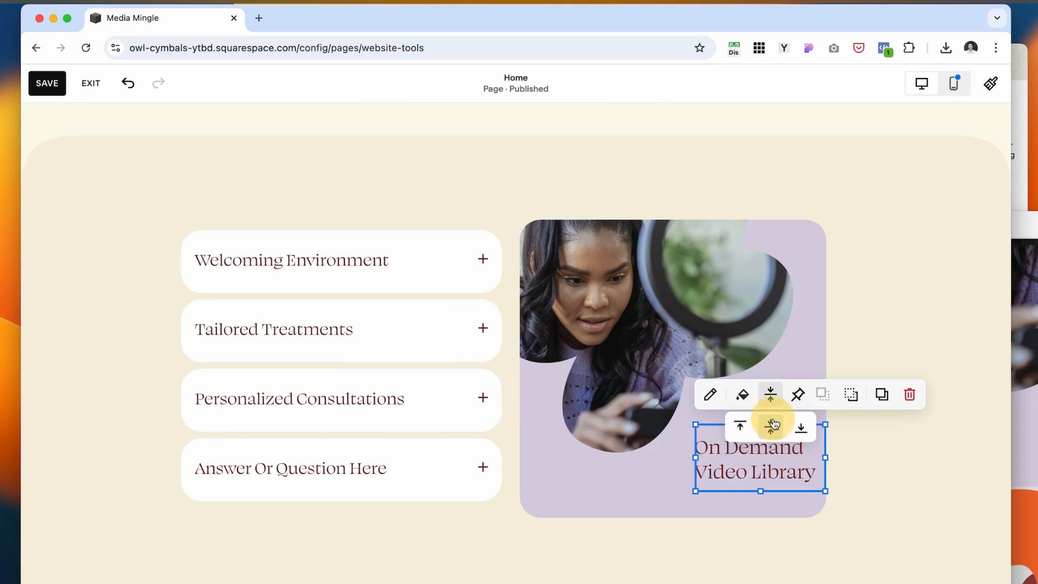
double_click(761, 442)
left_click(724, 401)
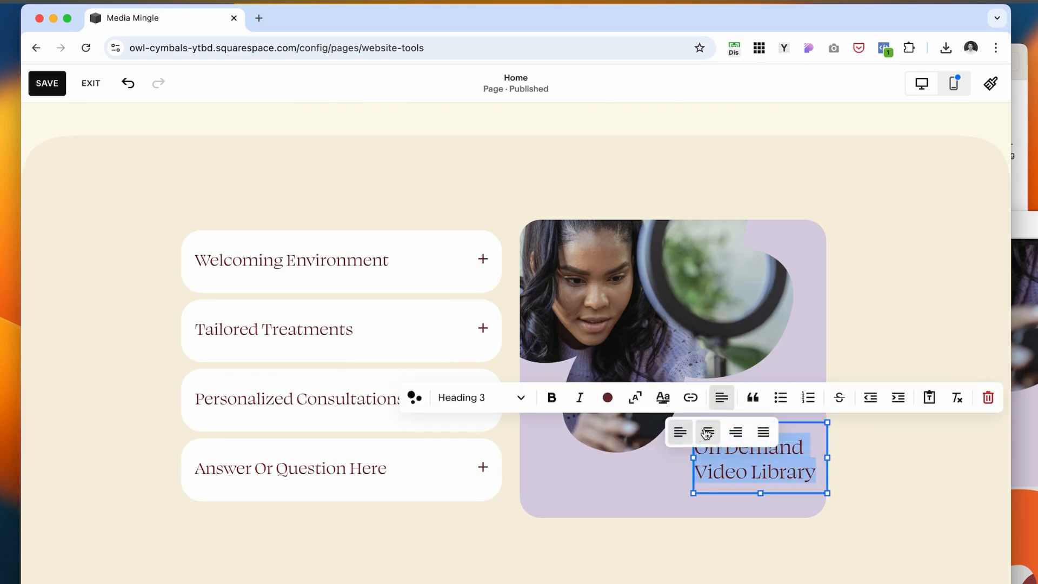
left_click(706, 431)
left_click(915, 487)
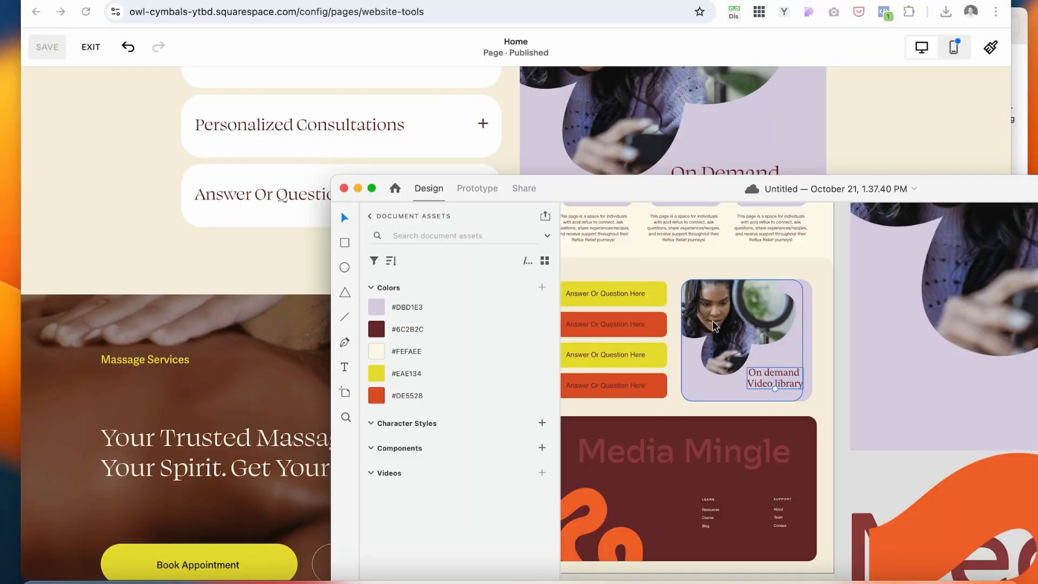
- Remove the Massage Services banner and the other sections between the accordion and the footer, and open the footer for editing
scroll(715, 325, "down", 5)
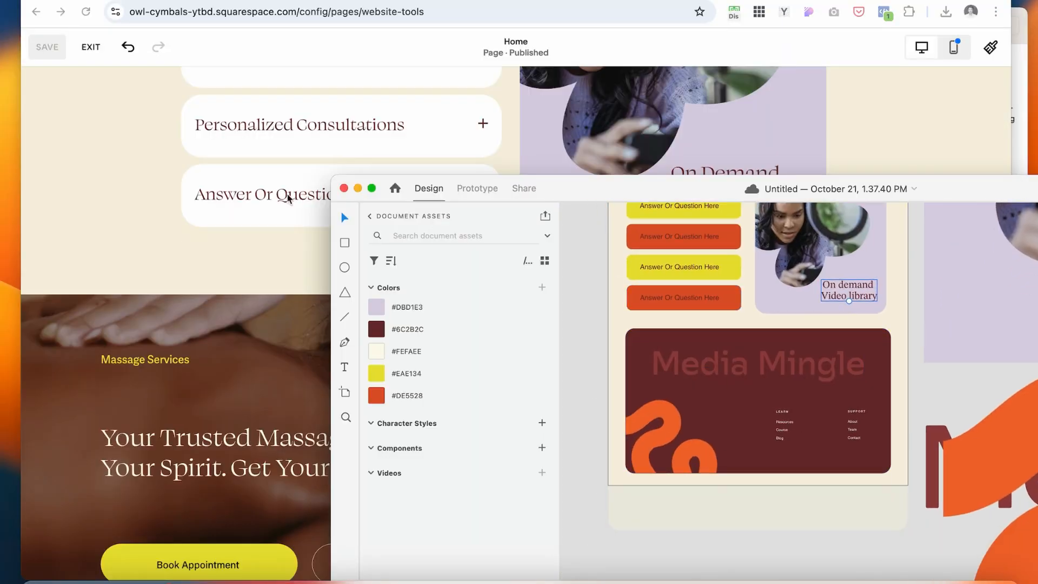
left_click(139, 227)
scroll(834, 264, "down", 3)
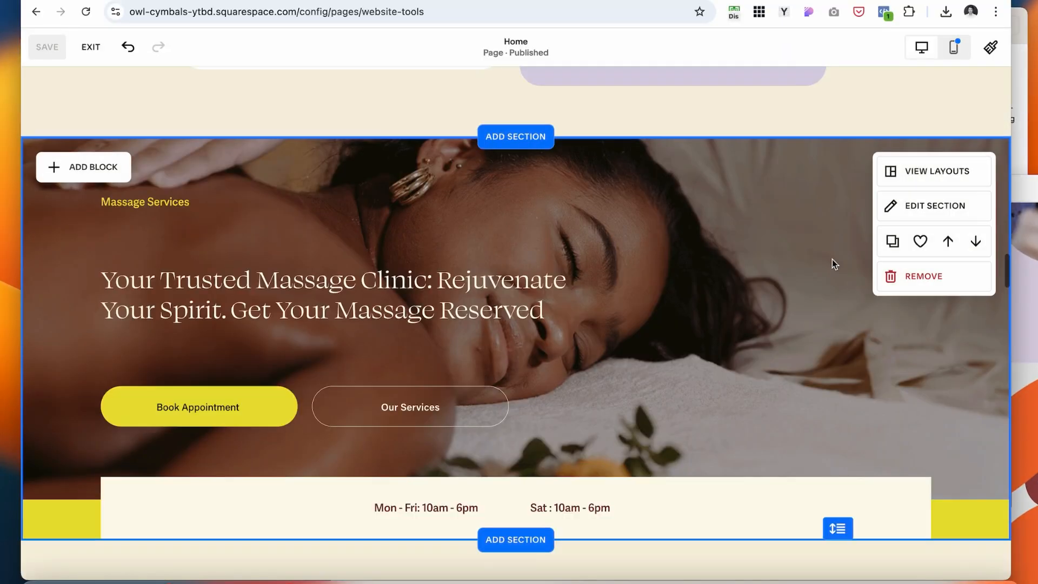
left_click(898, 281)
left_click(587, 339)
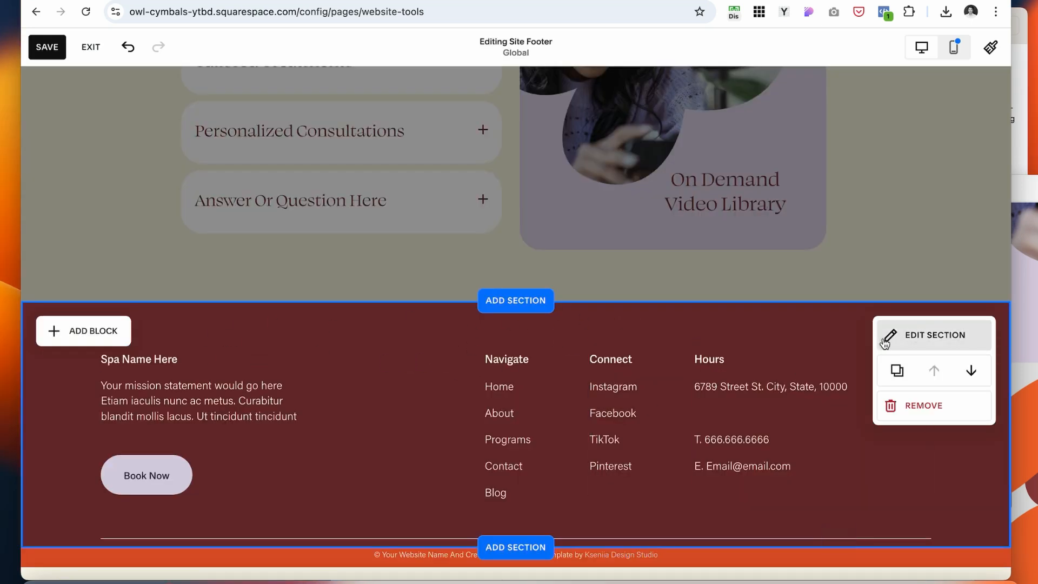
left_click_drag(407, 352, 763, 419)
left_click(383, 378)
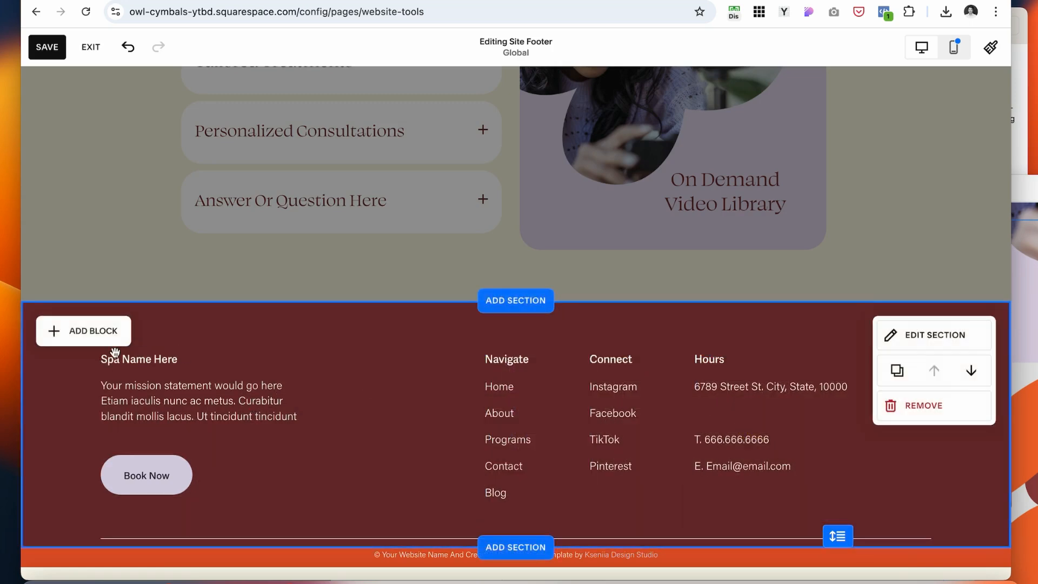
- Add an image block to the footer and fill it with Media Mingle.png from the Bentobox folder
left_click(45, 327)
left_click(247, 240)
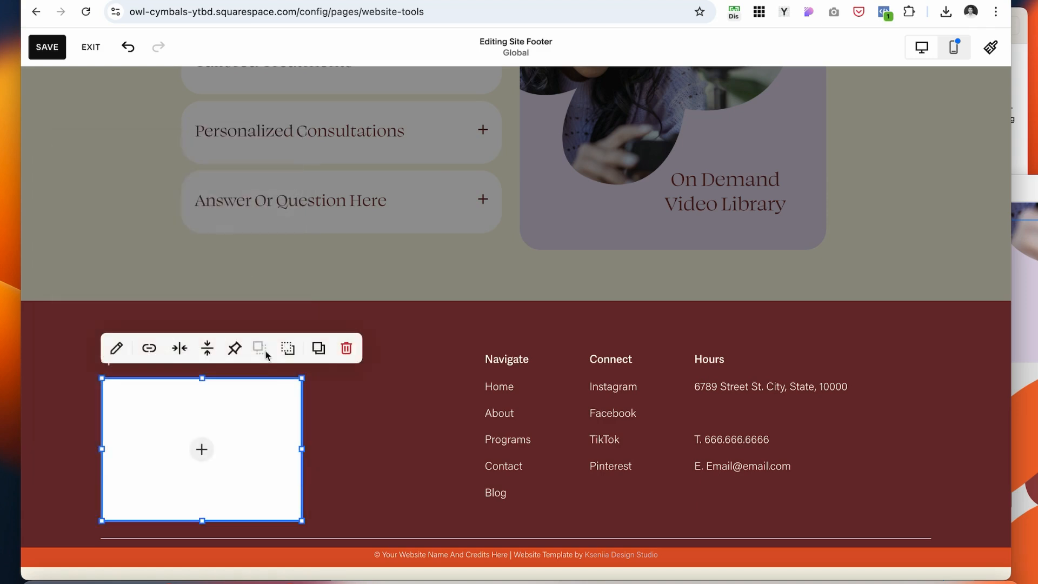
key("super+Tab")
left_click_drag(757, 1, 661, 2)
left_click(954, 135)
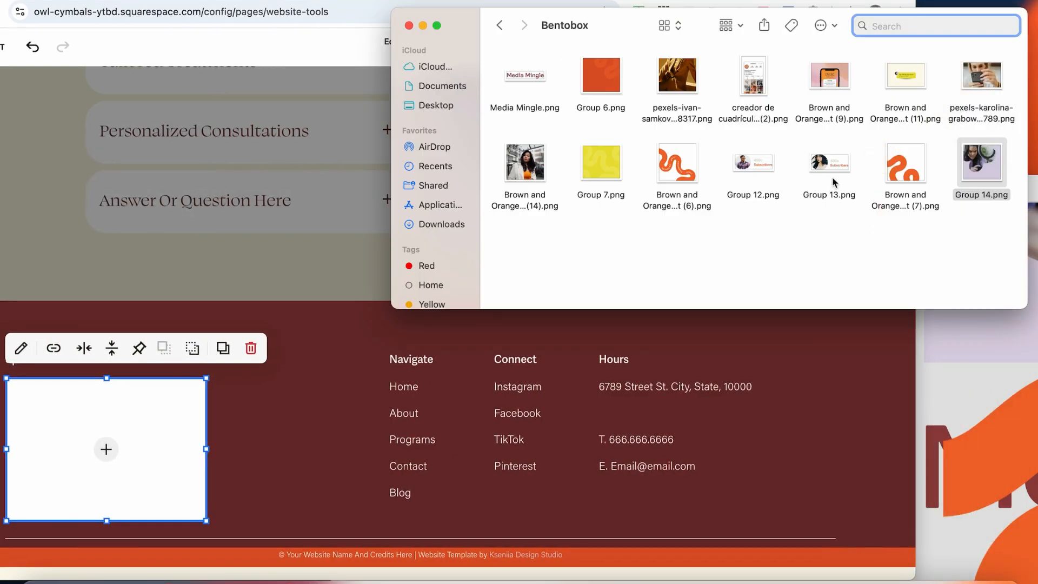
left_click_drag(525, 76, 106, 450)
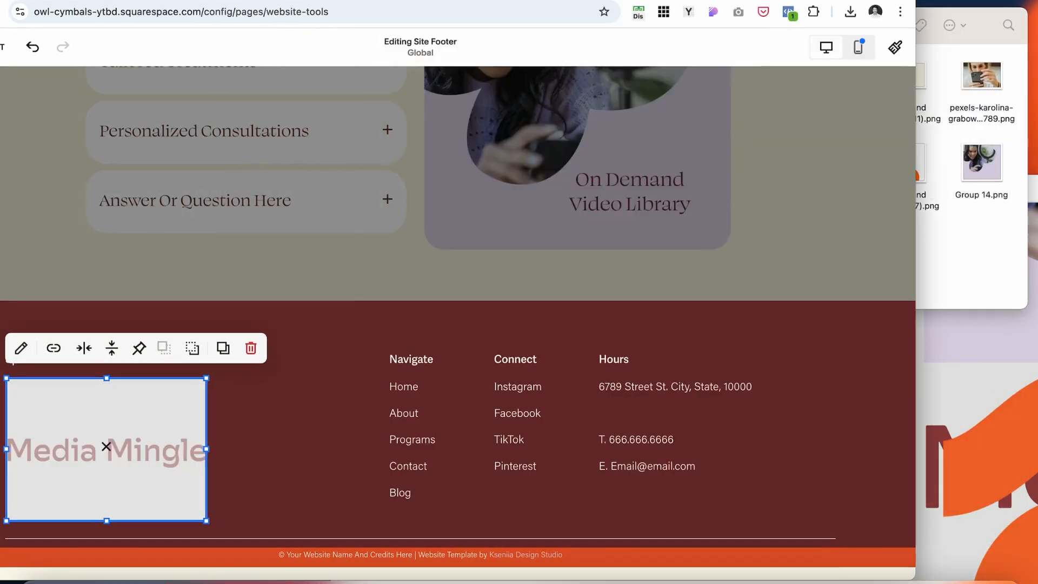
left_click_drag(661, 1, 726, 2)
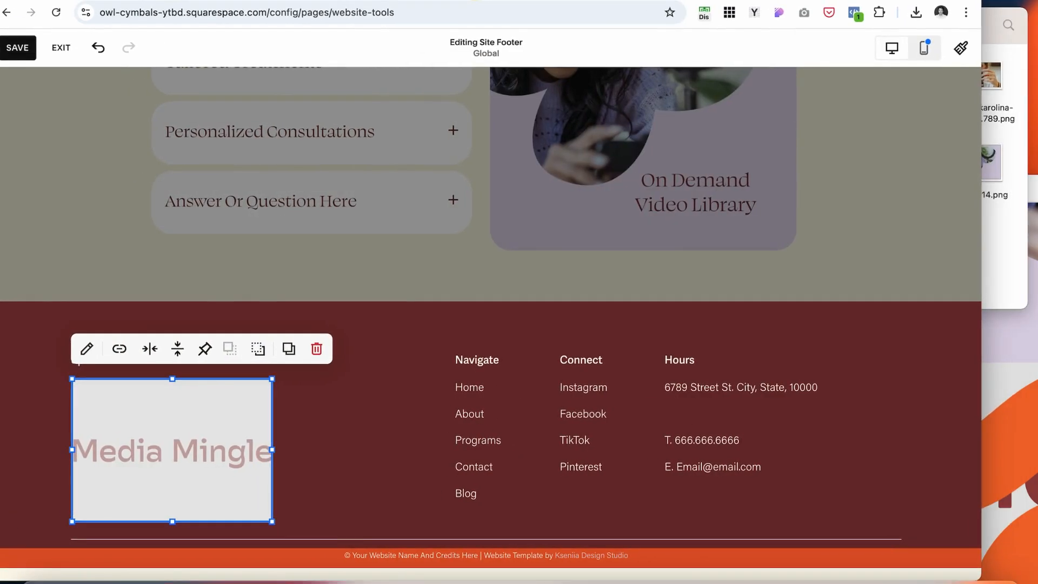
- Delete the footer's spa name, mission statement and Book Now button, plus the divider line beneath them
left_click(273, 463)
left_click(146, 322)
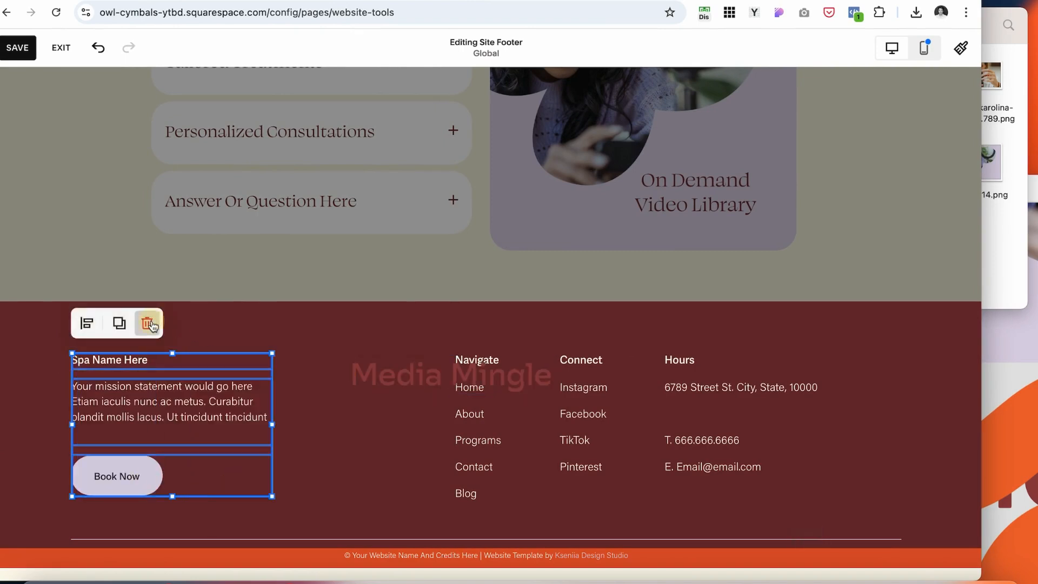
left_click(388, 543)
left_click(171, 501)
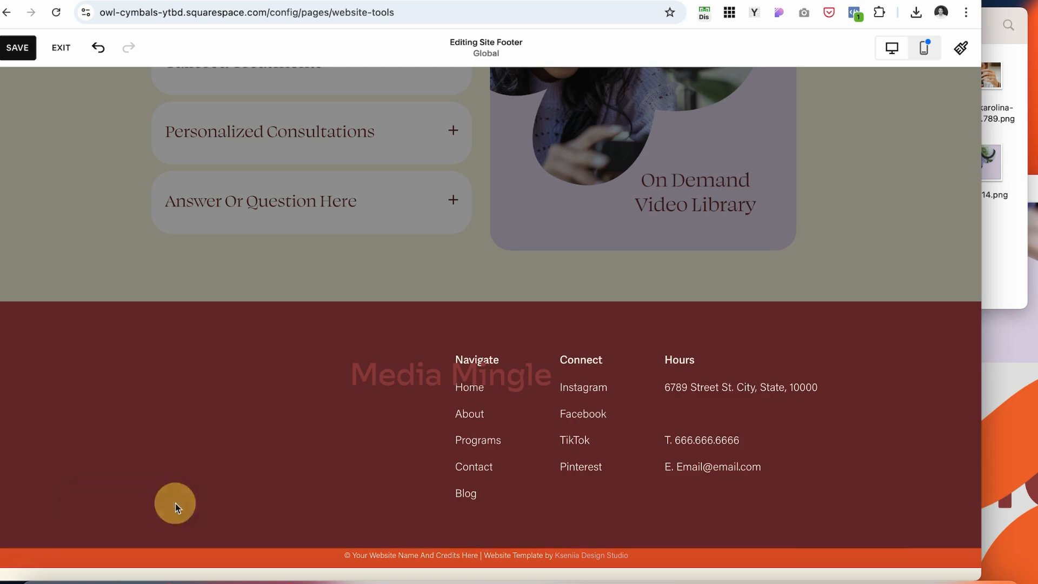
- Move the footer's link and contact columns lower and place the Media Mingle logo at the upper left
left_click(728, 450)
left_click_drag(728, 450, 736, 544)
left_click(243, 360)
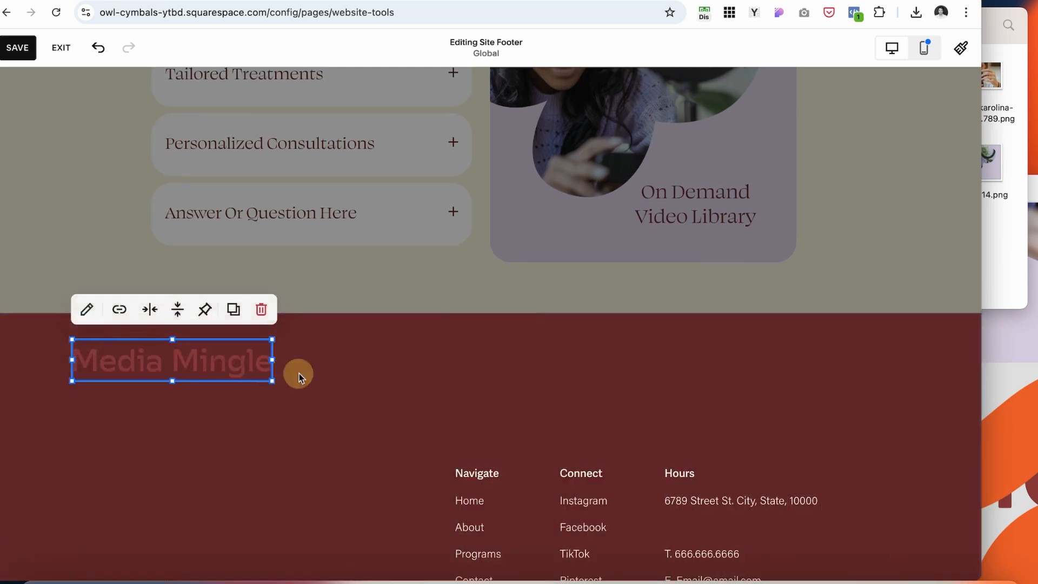
- Enlarge the Media Mingle logo to span nearly the footer's full width, keeping the link columns below it
left_click_drag(274, 359, 760, 385)
left_click_drag(417, 382, 417, 458)
left_click_drag(523, 393, 593, 389)
scroll(865, 396, "down", 1)
left_click(866, 395)
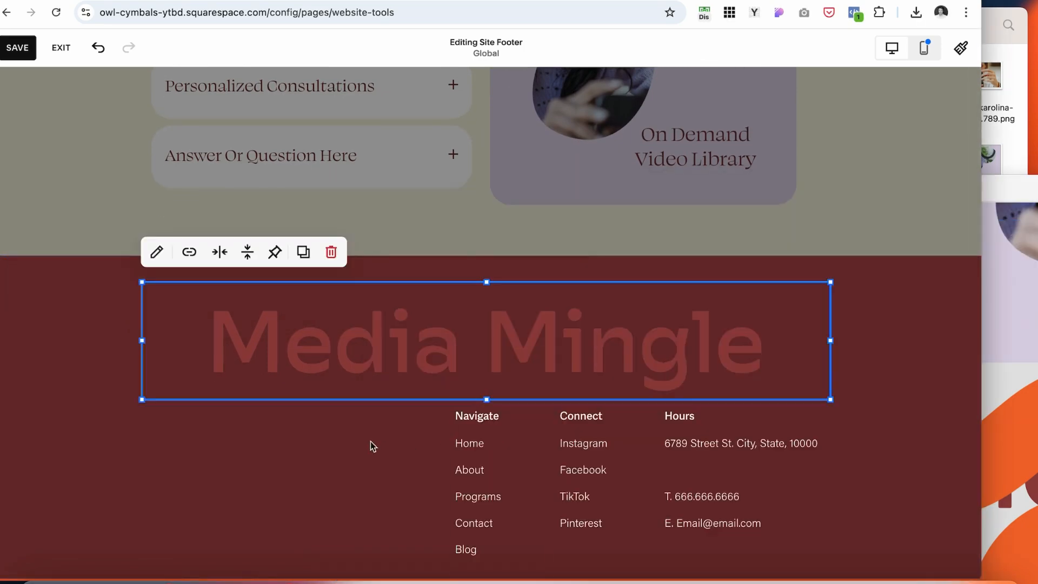
left_click(721, 520)
left_click_drag(722, 520, 691, 533)
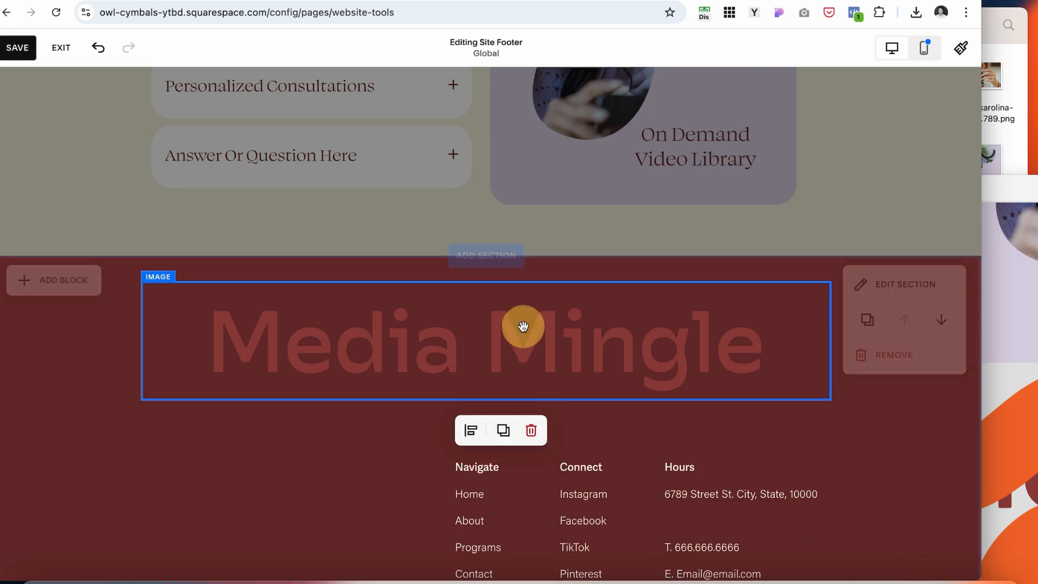
left_click(524, 325)
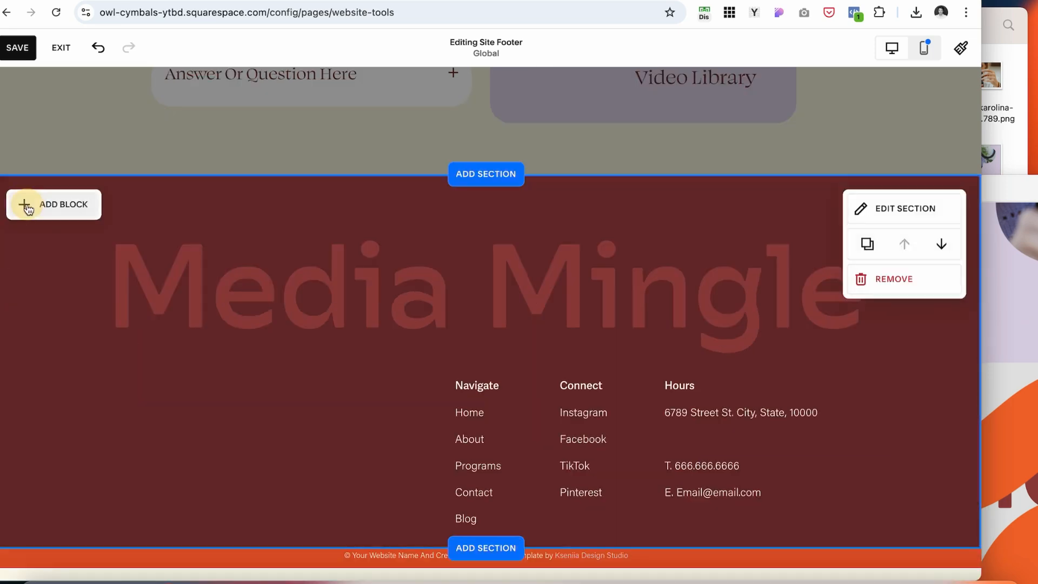
- Add the orange squiggle image, Brown and Orange (7).png, to the footer below the logo and beside the Navigate column
left_click(27, 208)
left_click(179, 234)
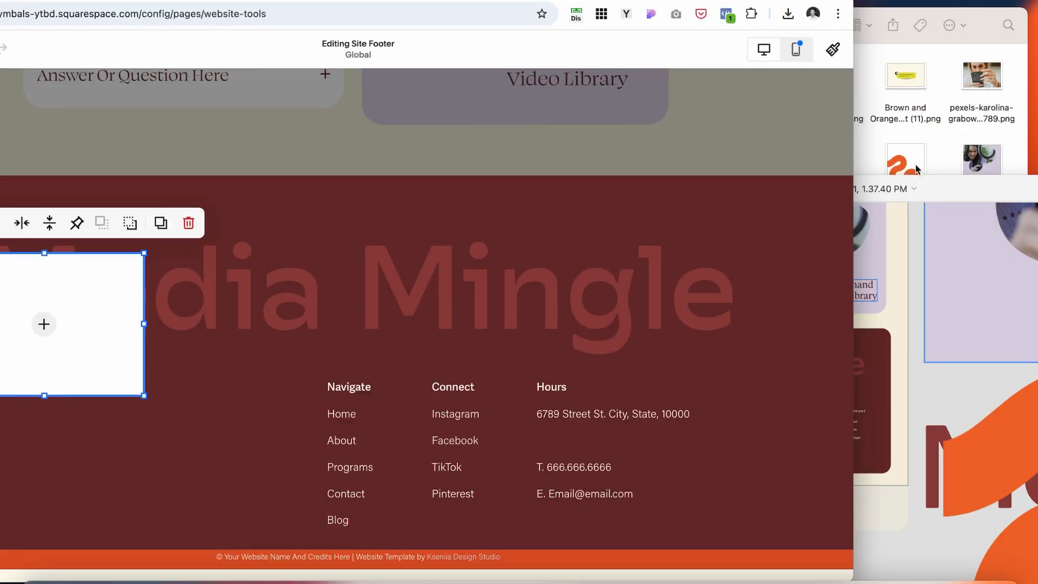
left_click_drag(917, 169, 43, 324)
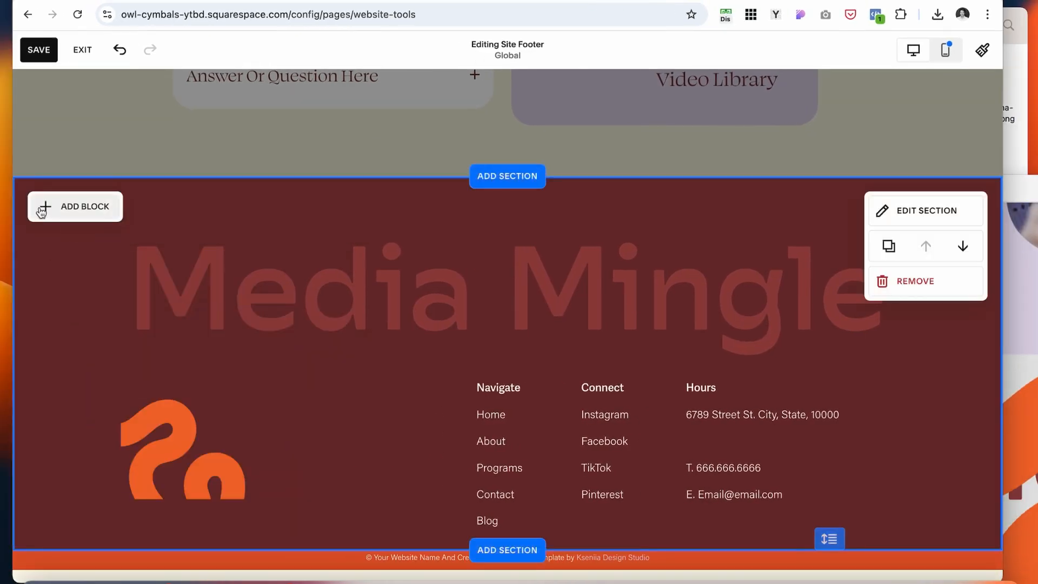
- Add a dark maroon rectangle shape with a corner radius of 30 and stretch it over the whole footer content
left_click(43, 209)
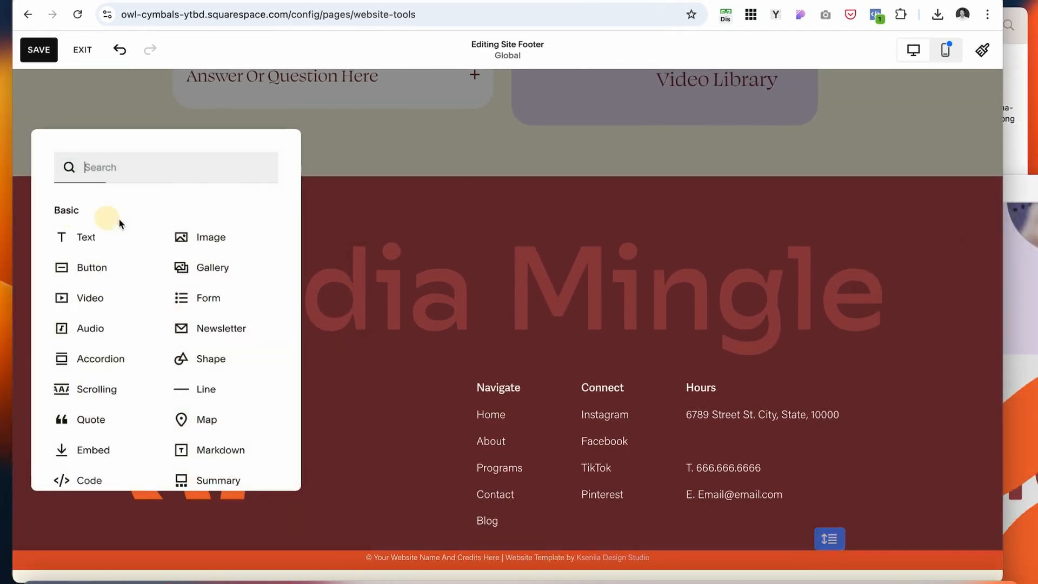
type("shape")
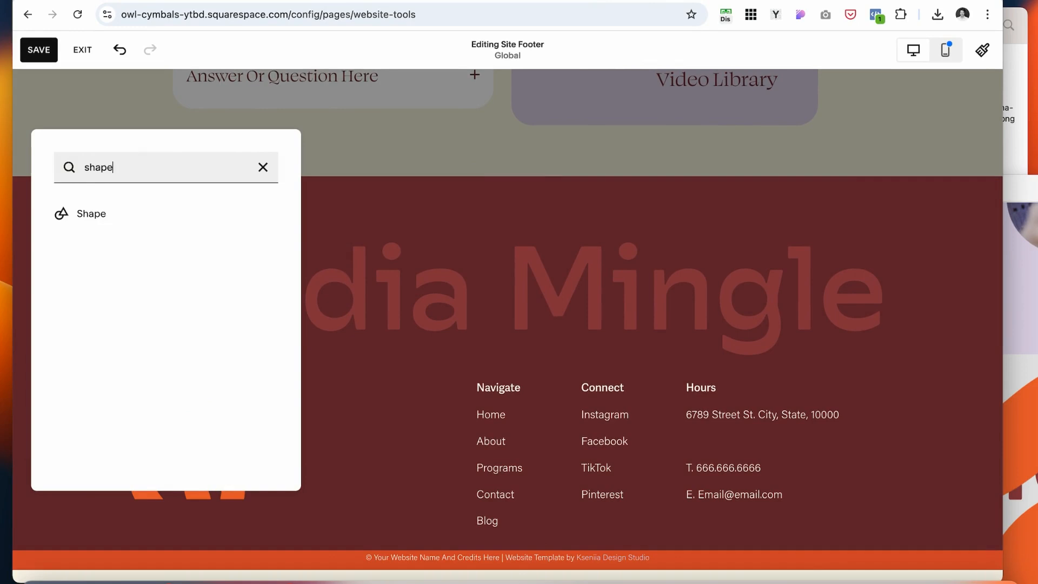
left_click(83, 213)
left_click(508, 512)
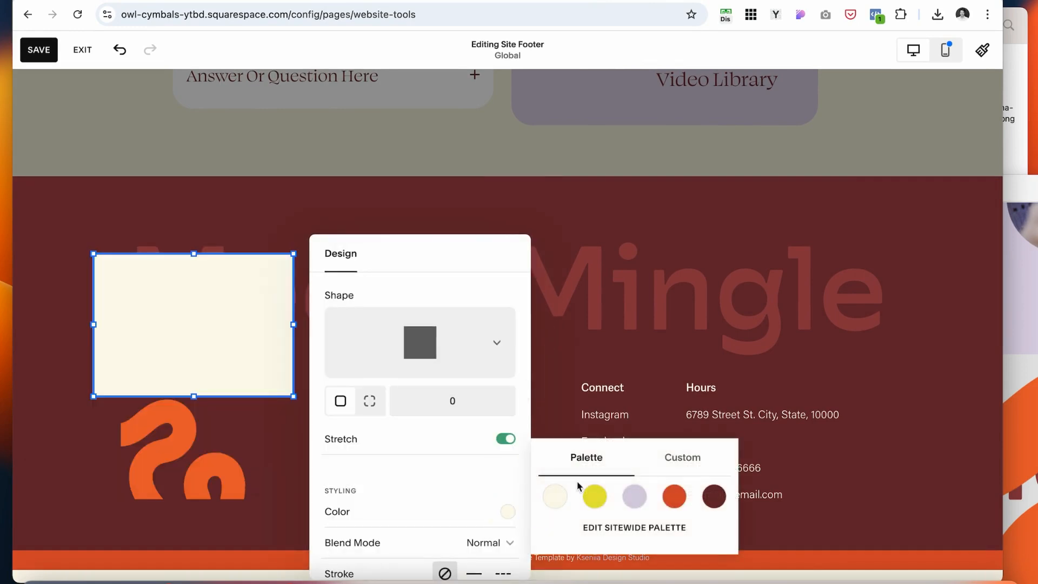
left_click(715, 495)
left_click(397, 406)
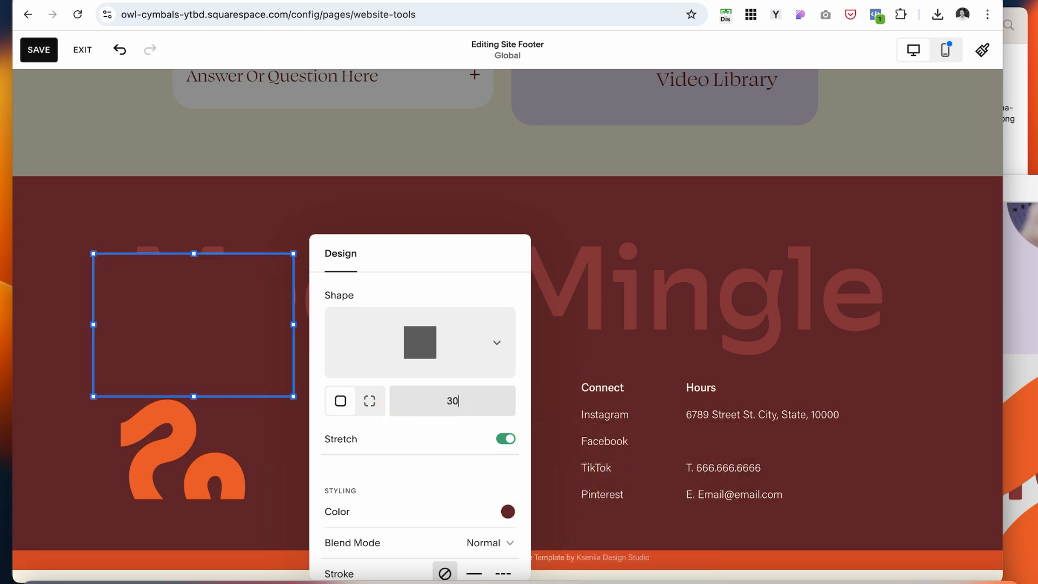
left_click_drag(258, 208, 234, 219)
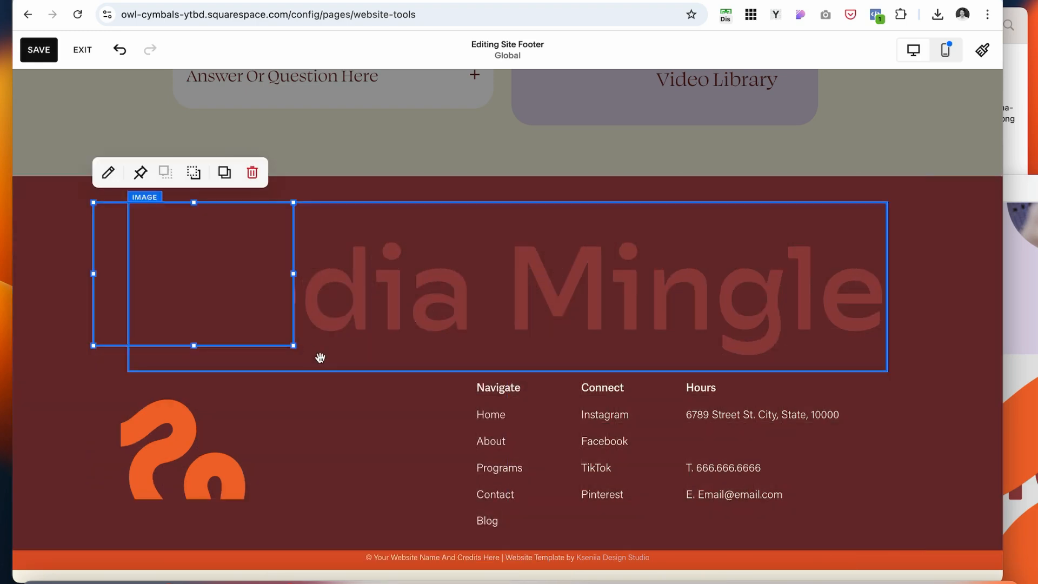
left_click_drag(293, 347, 899, 529)
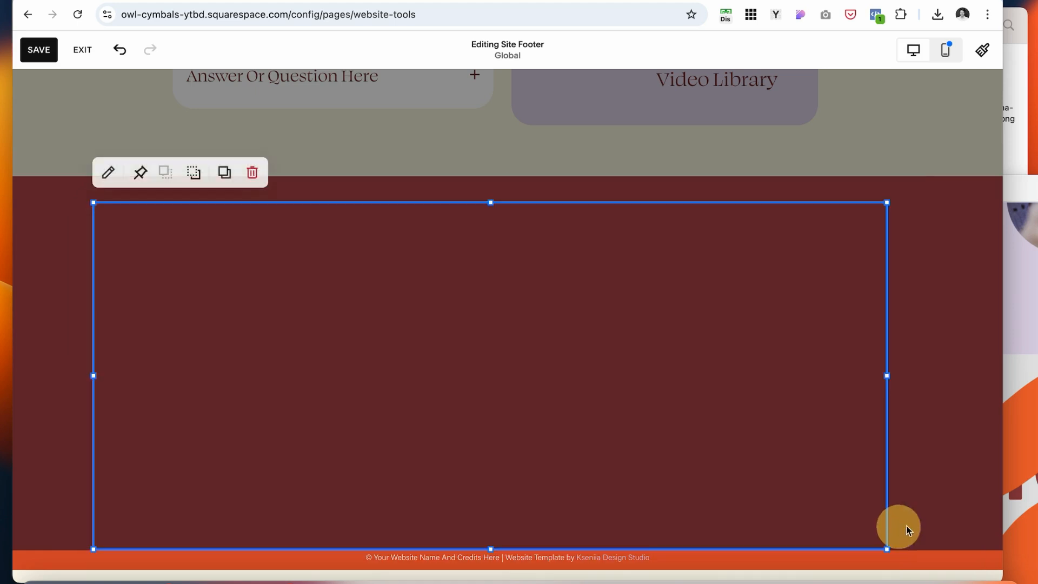
- Set the footer section's color theme to Light 1
left_click(914, 212)
left_click(914, 227)
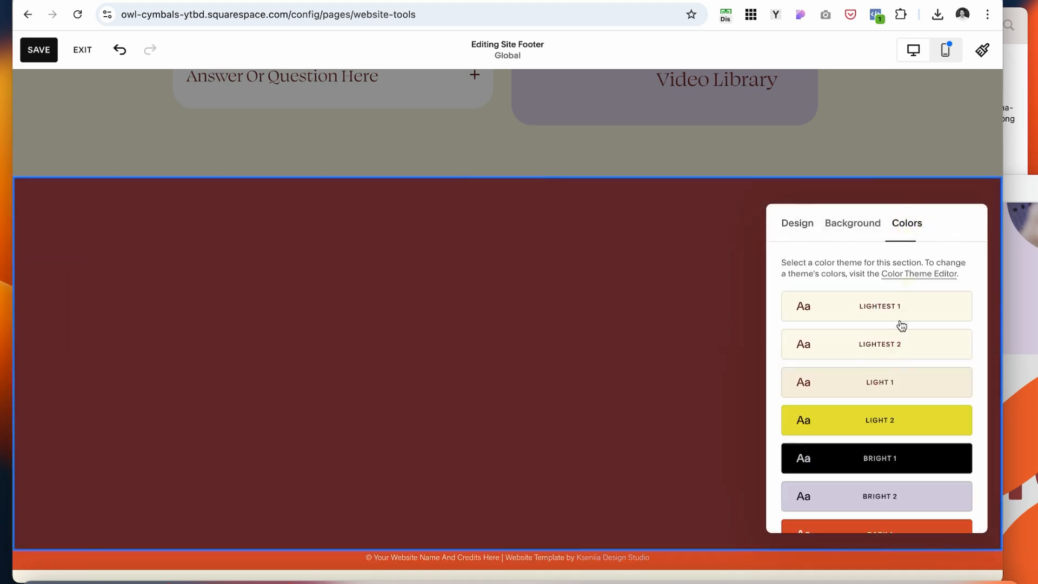
left_click(930, 386)
left_click(898, 366)
- Send the maroon shape backward behind the logo, squiggle image and link columns
left_click(683, 348)
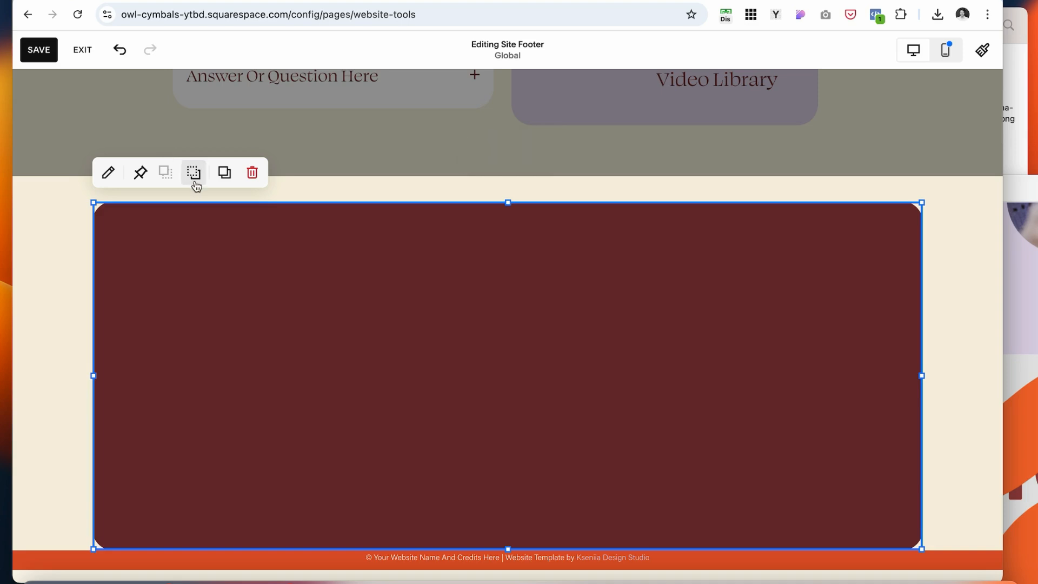
left_click(195, 174)
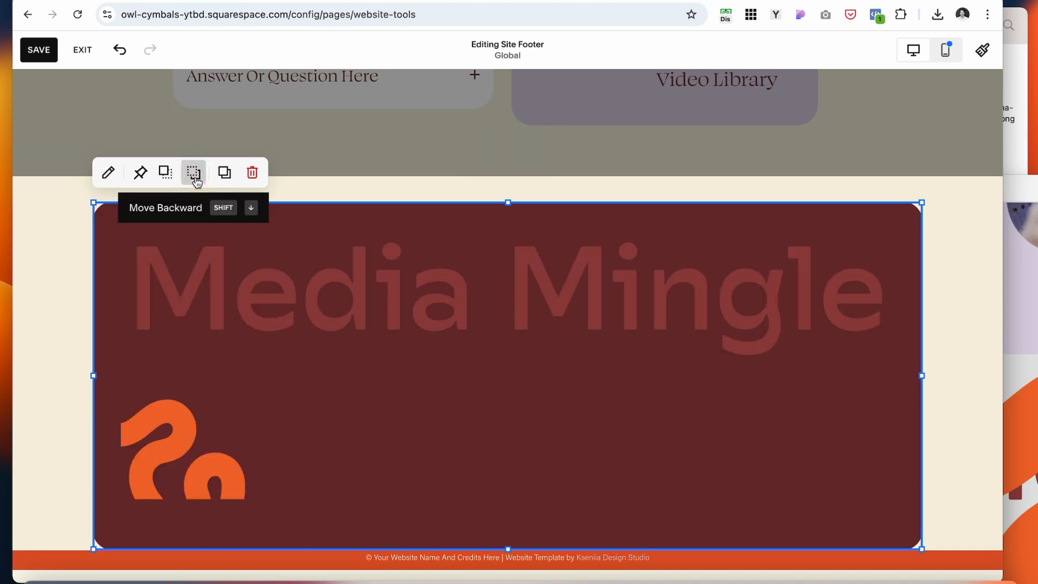
left_click(197, 179)
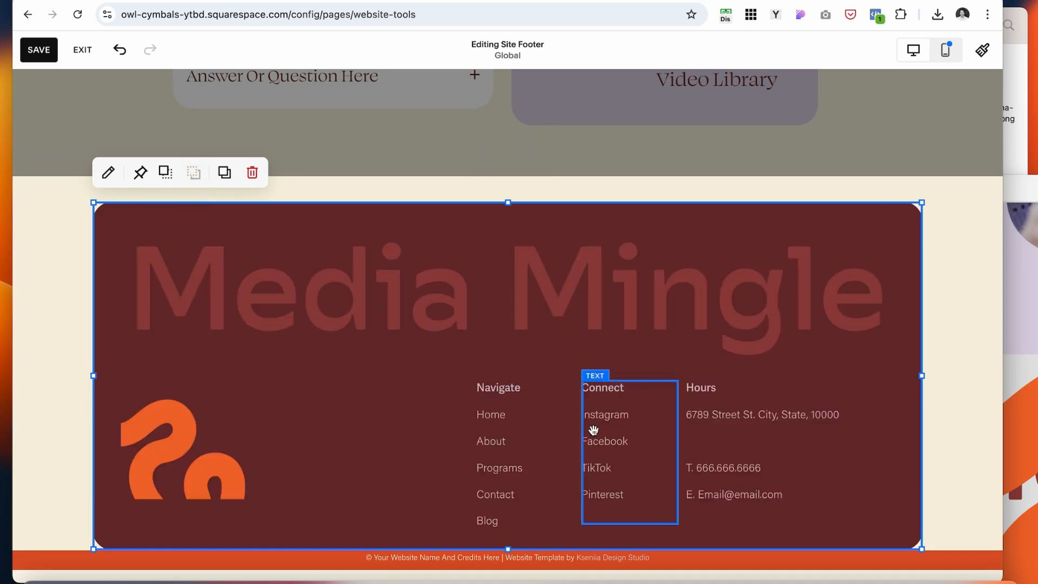
- Move the squiggle image to the maroon shape's lower-left corner, set it to Fill and make it taller
left_click_drag(187, 465, 187, 516)
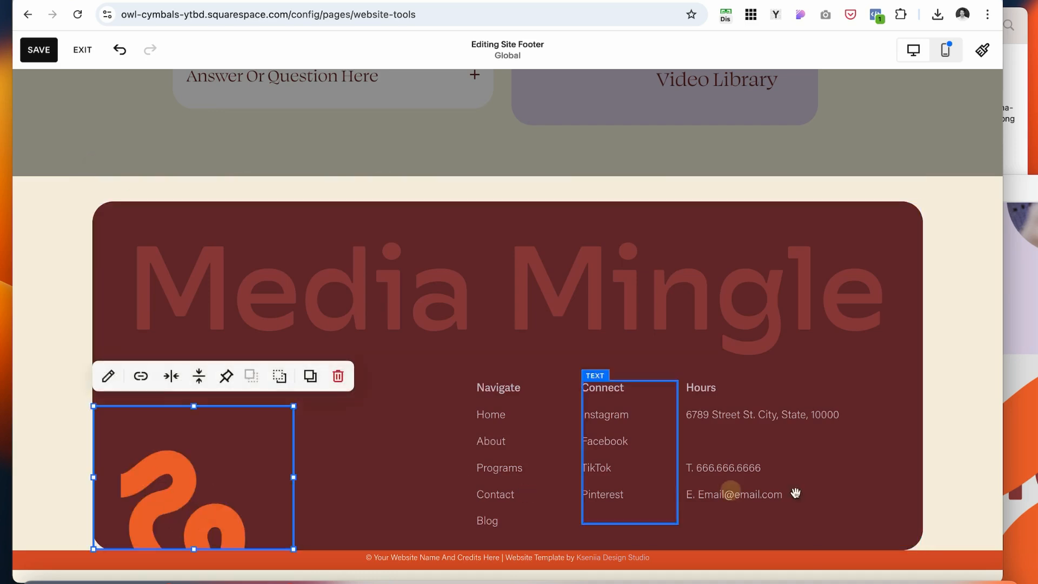
left_click(956, 482)
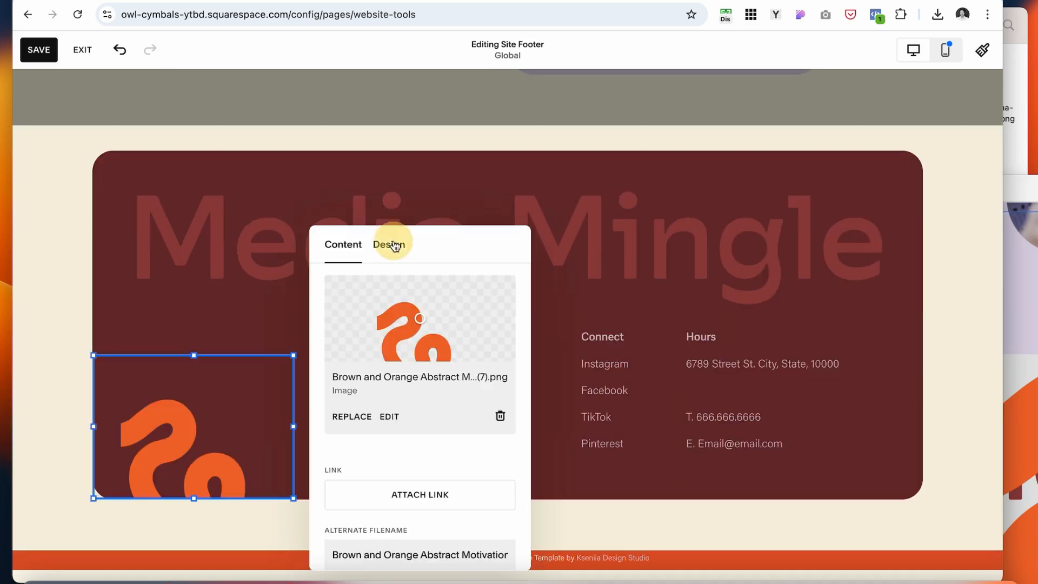
left_click(390, 244)
left_click(417, 294)
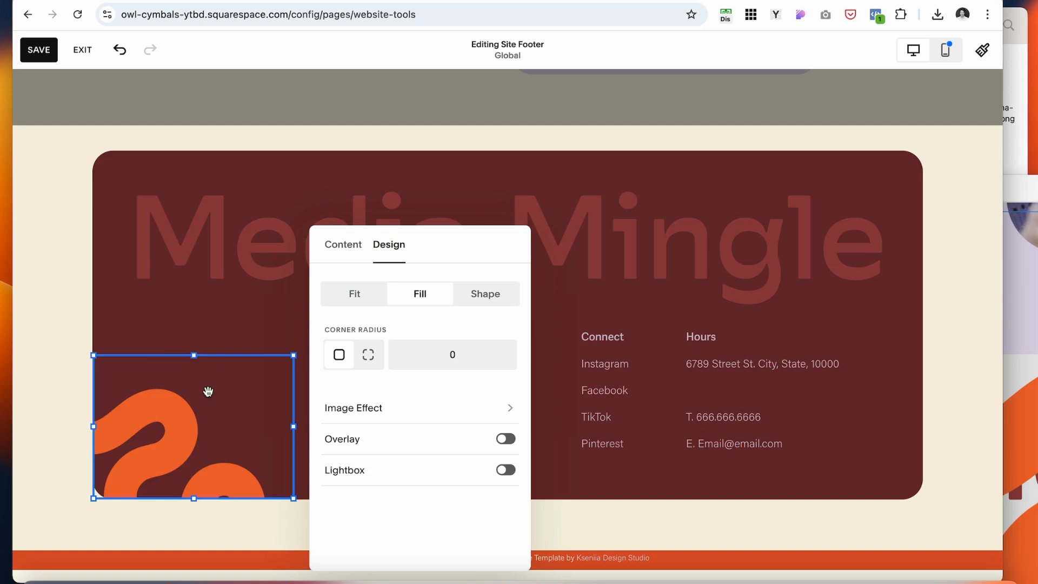
left_click_drag(193, 352, 193, 279)
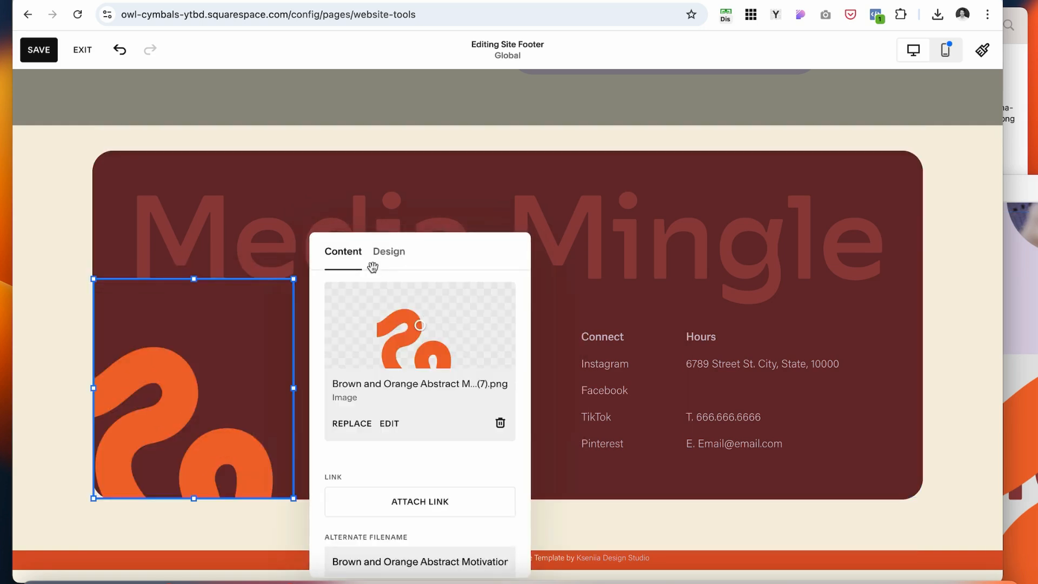
- Set the squiggle image's corner radius to 30 and widen the image slightly
left_click(391, 252)
left_click(433, 363)
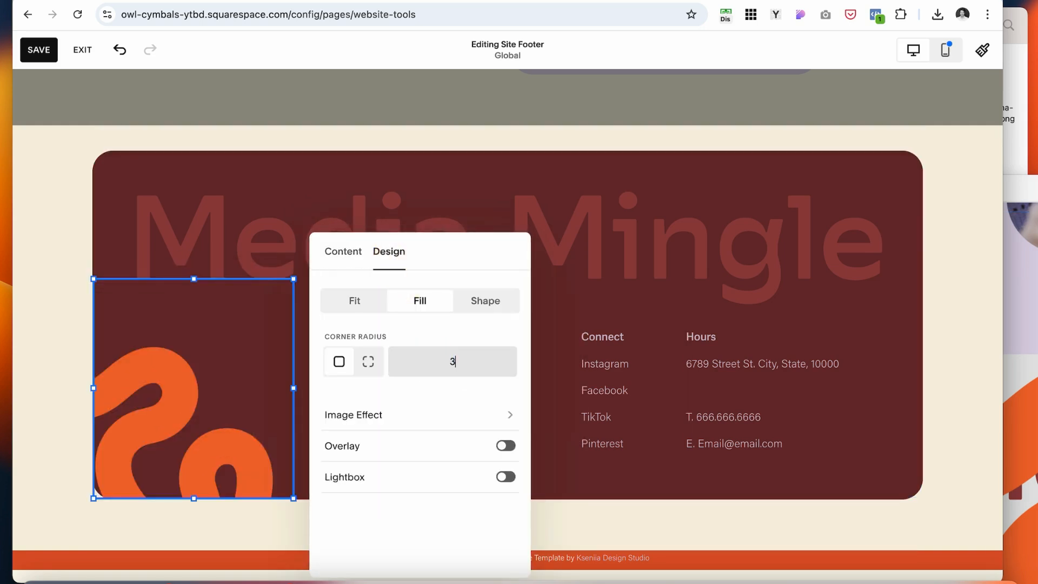
type("30")
left_click(46, 413)
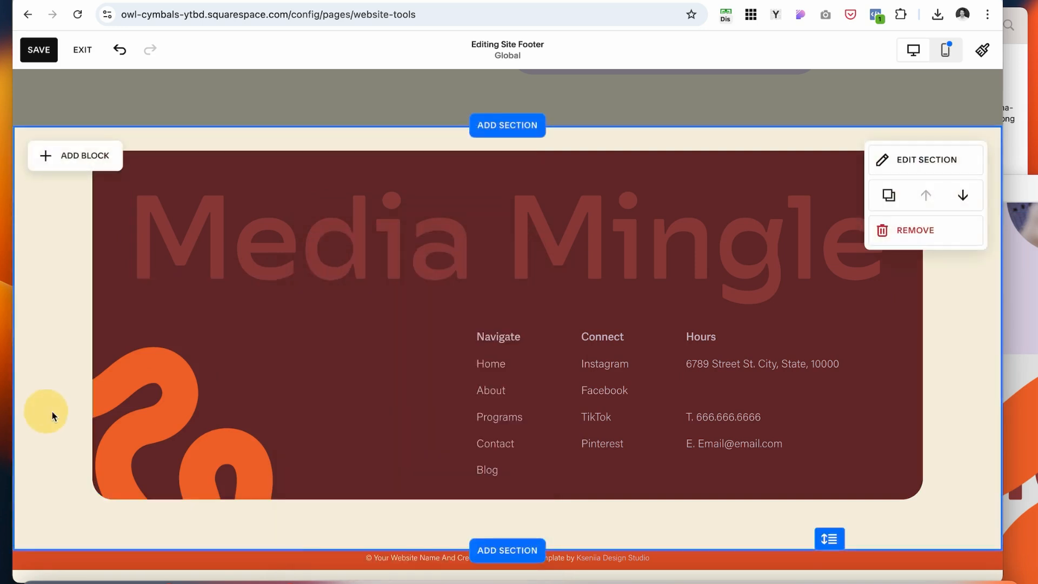
left_click(191, 441)
left_click_drag(294, 387, 348, 387)
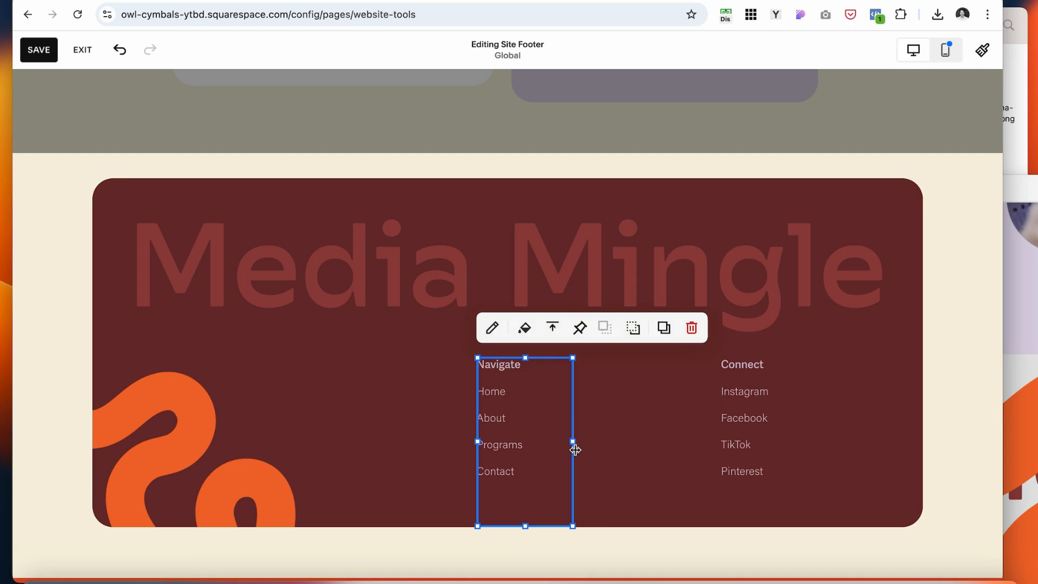
- Widen the Navigate column, move it closer to the Connect column and save the footer
left_click_drag(575, 450, 661, 443)
left_click(679, 505)
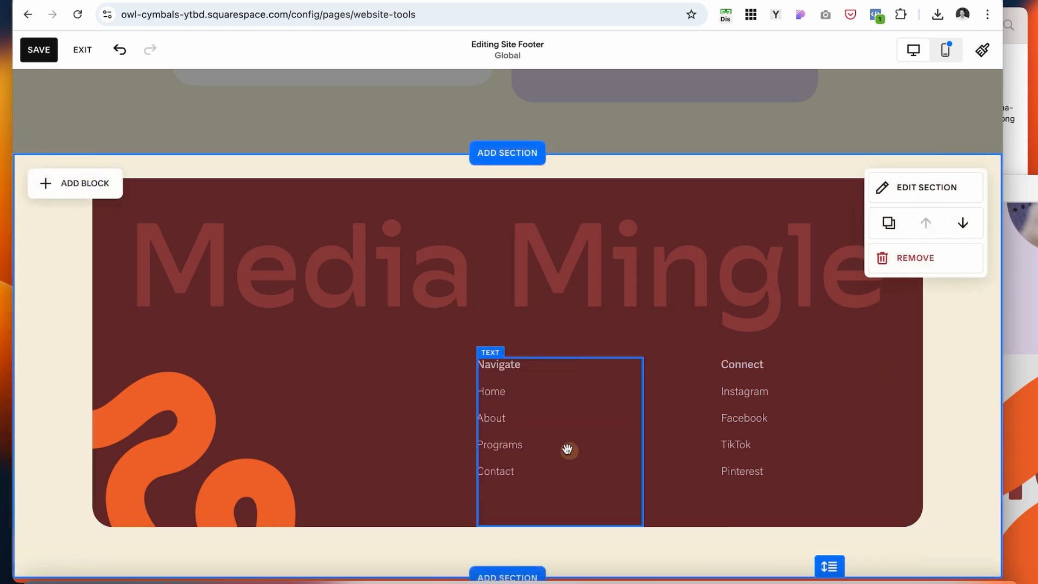
left_click_drag(567, 447, 605, 445)
left_click(39, 50)
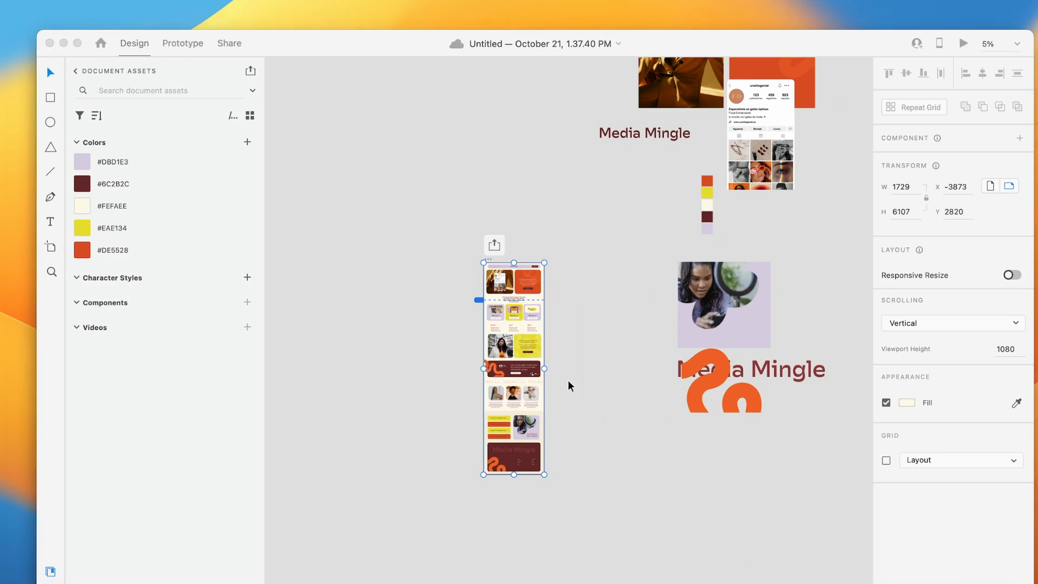
- Examine the full home page mockup in Adobe XD, from the hero down to the Media Mingle footer
scroll(597, 371, "up", 5)
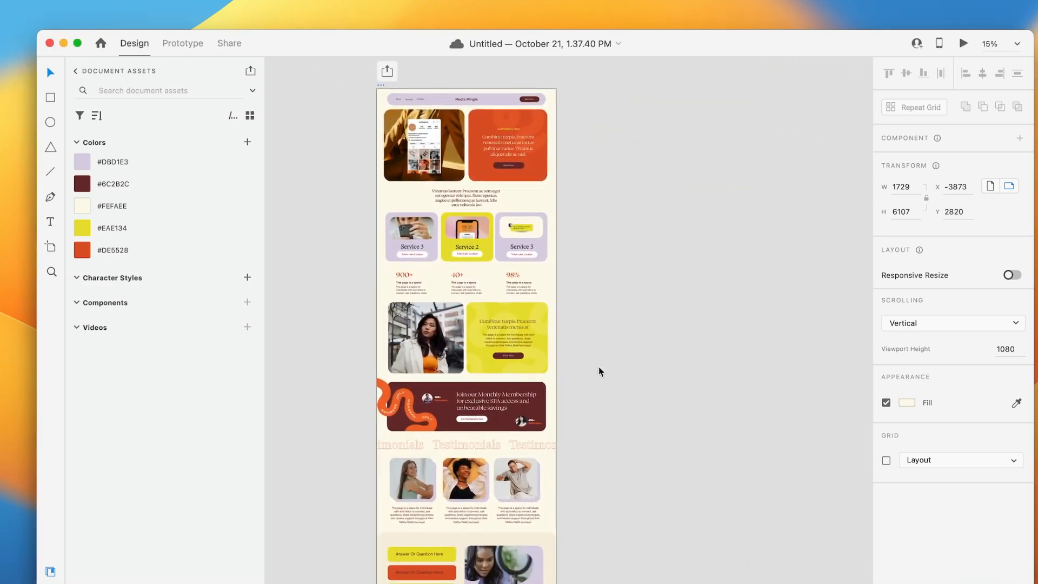
scroll(598, 371, "up", 3)
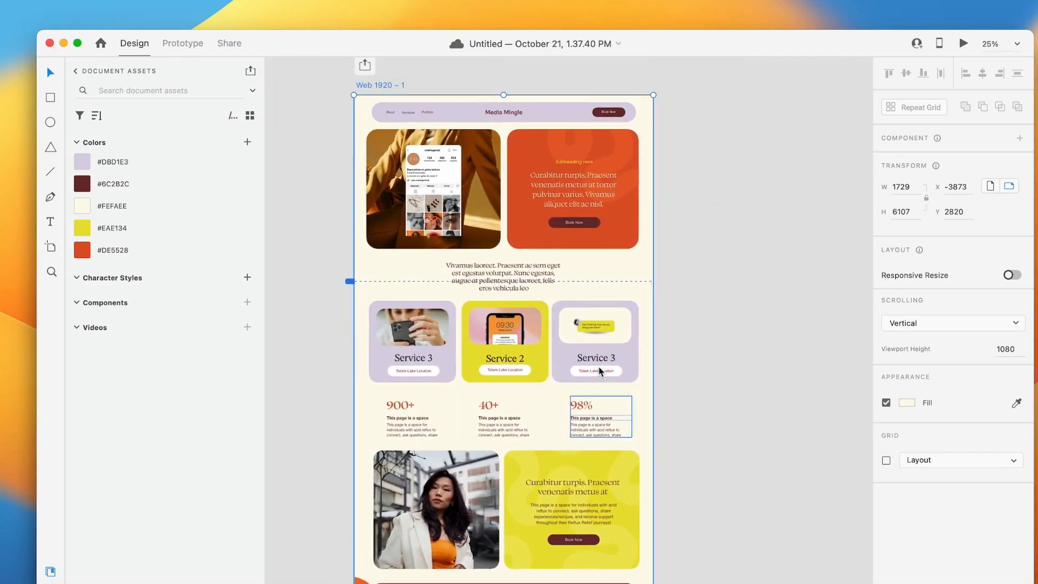
scroll(599, 371, "down", 10)
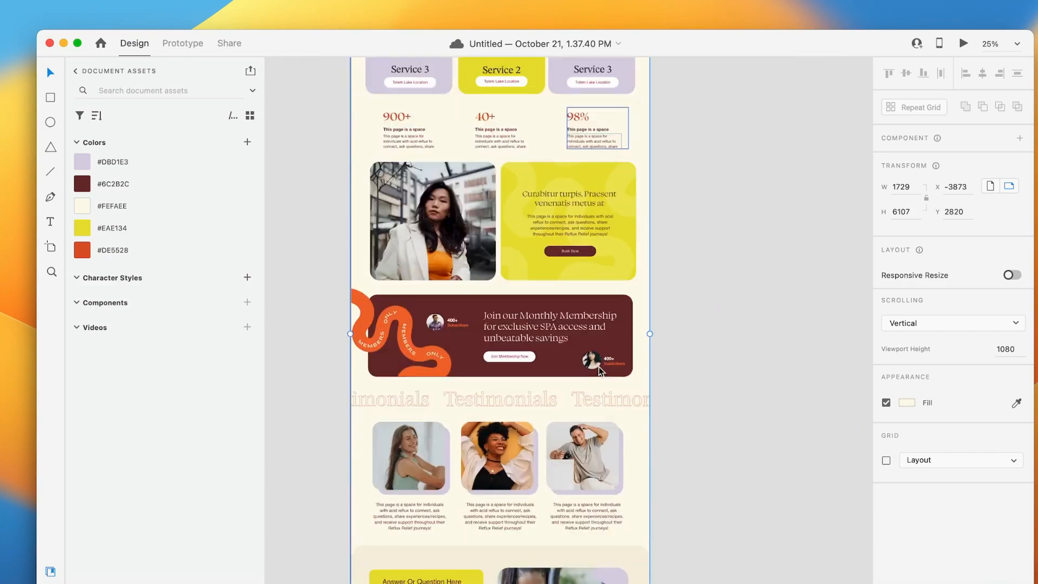
left_click_drag(336, 49, 491, 19)
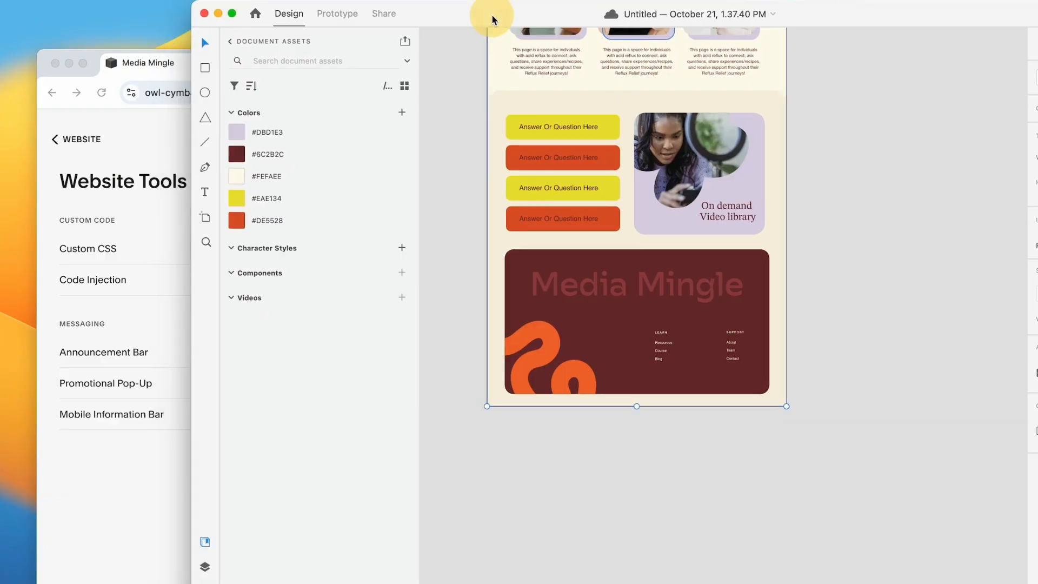
- Preview the site's home page full-width and compare its hero and service cards with the Adobe XD mockup
left_click(131, 279)
left_click(975, 139)
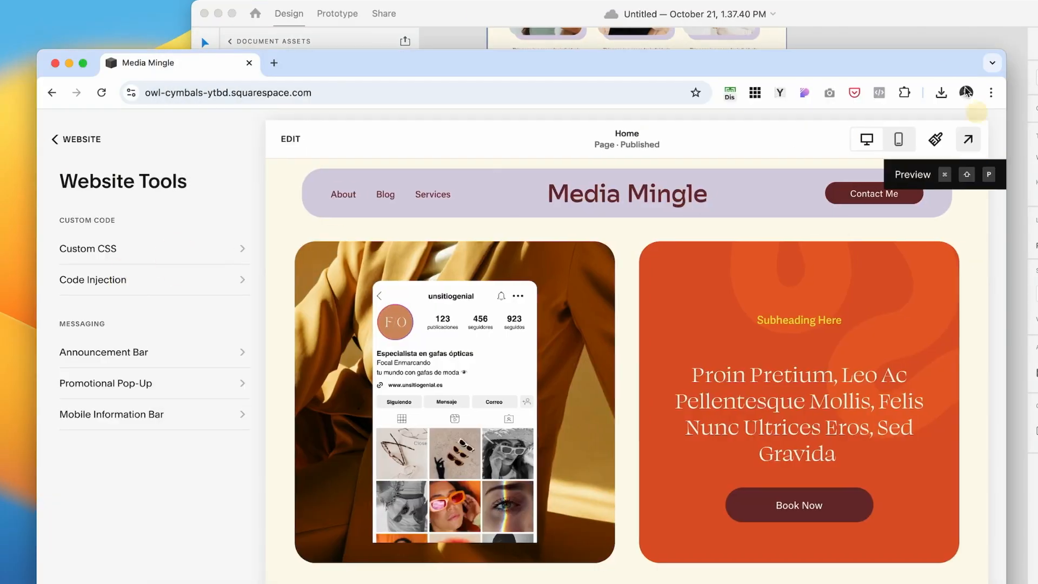
left_click_drag(927, 63, 923, 14)
scroll(851, 432, "down", 12)
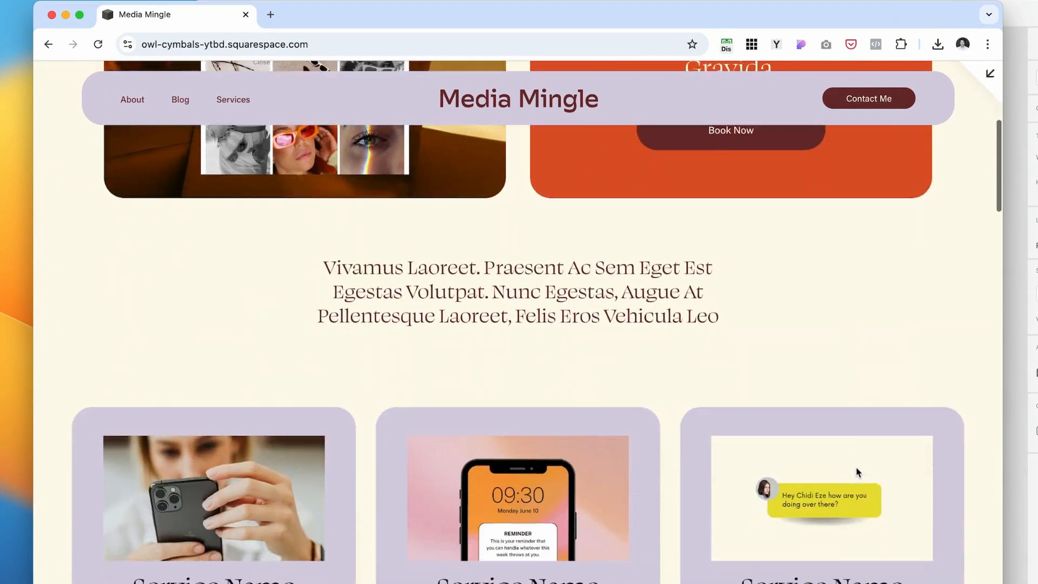
scroll(855, 468, "up", 10)
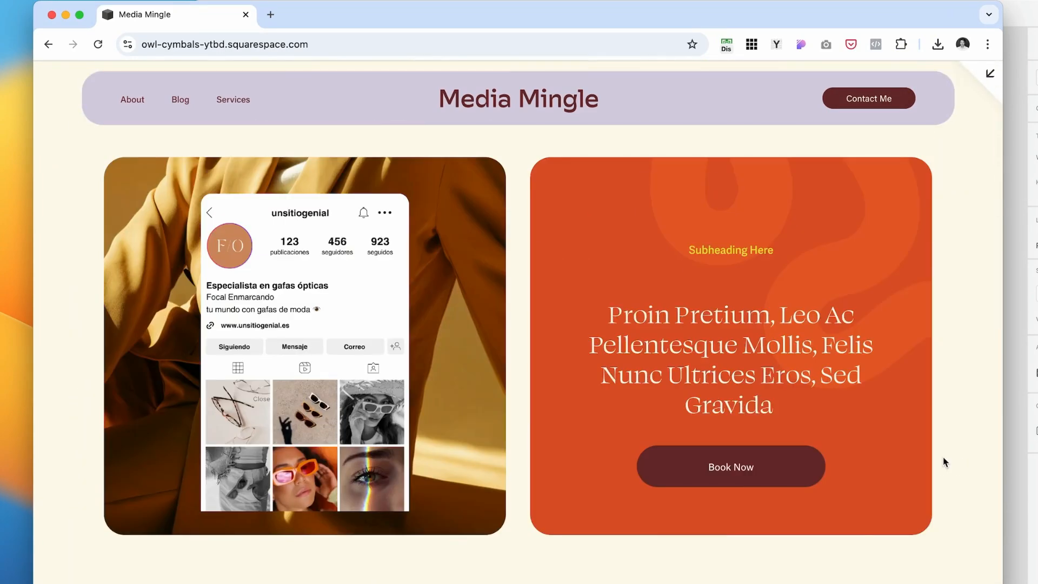
left_click(1021, 162)
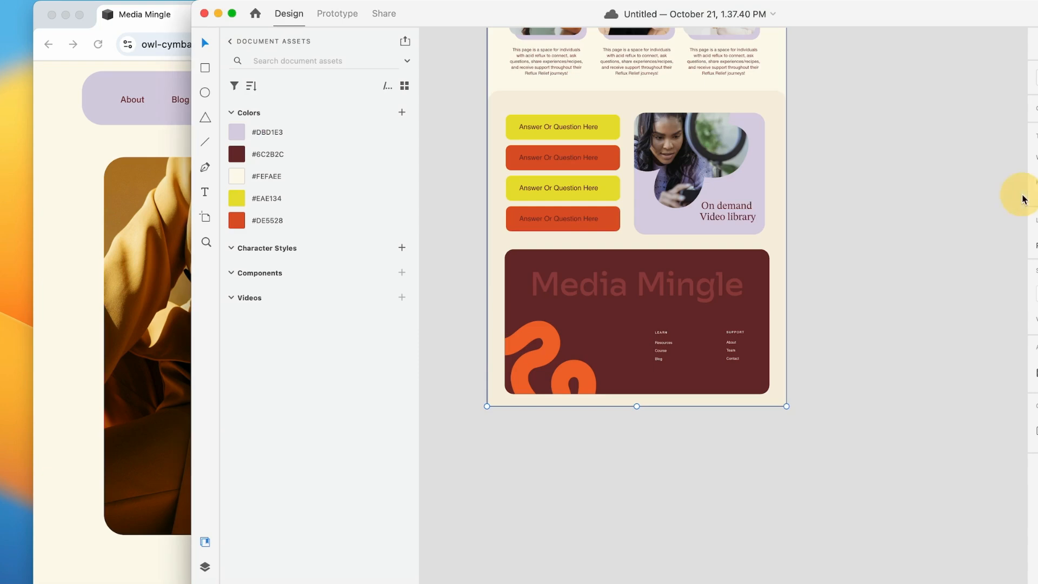
scroll(1022, 197, "up", 5)
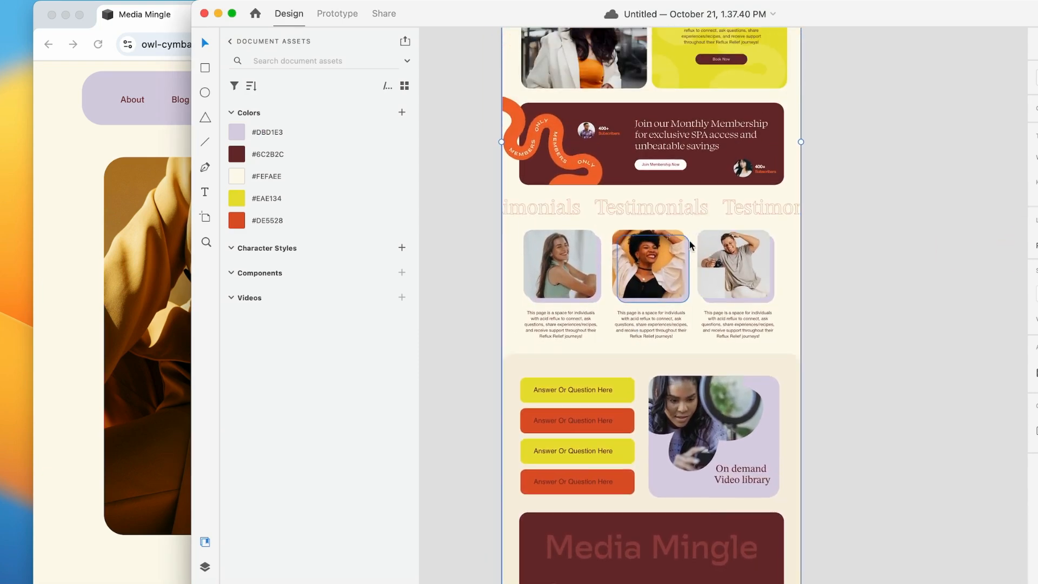
scroll(719, 254, "up", 5)
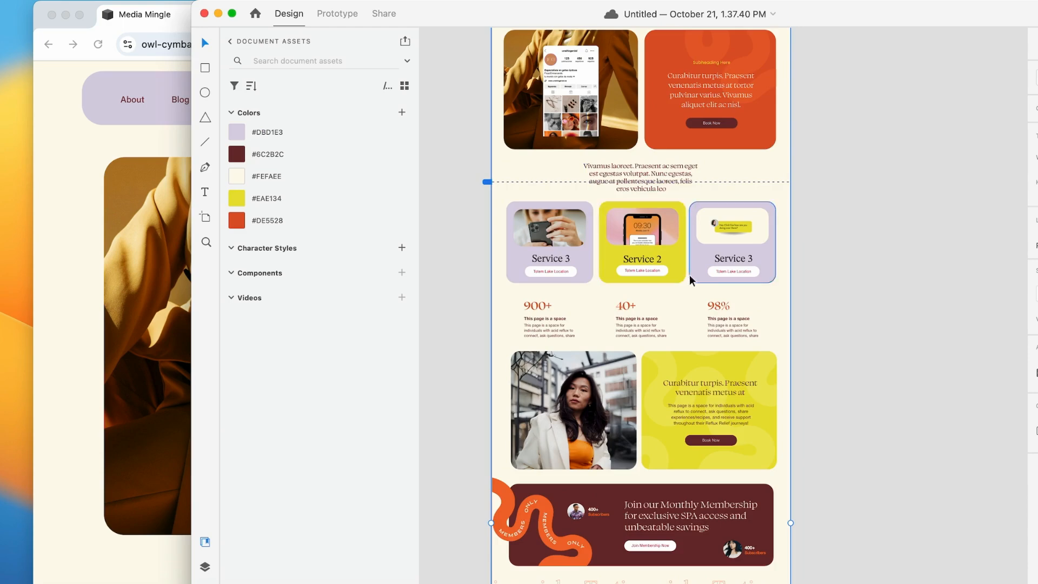
scroll(704, 293, "down", 10)
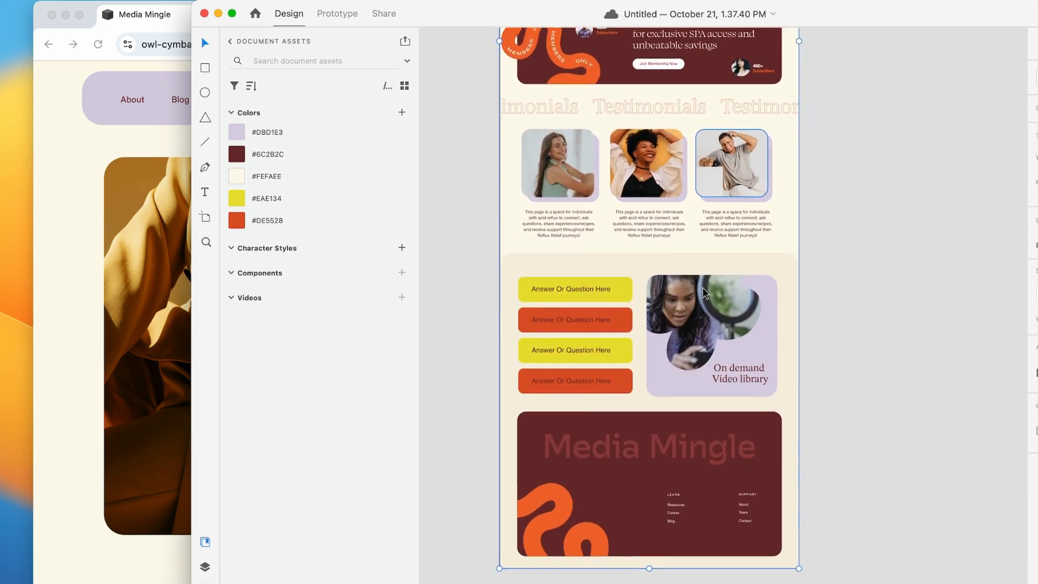
left_click(120, 349)
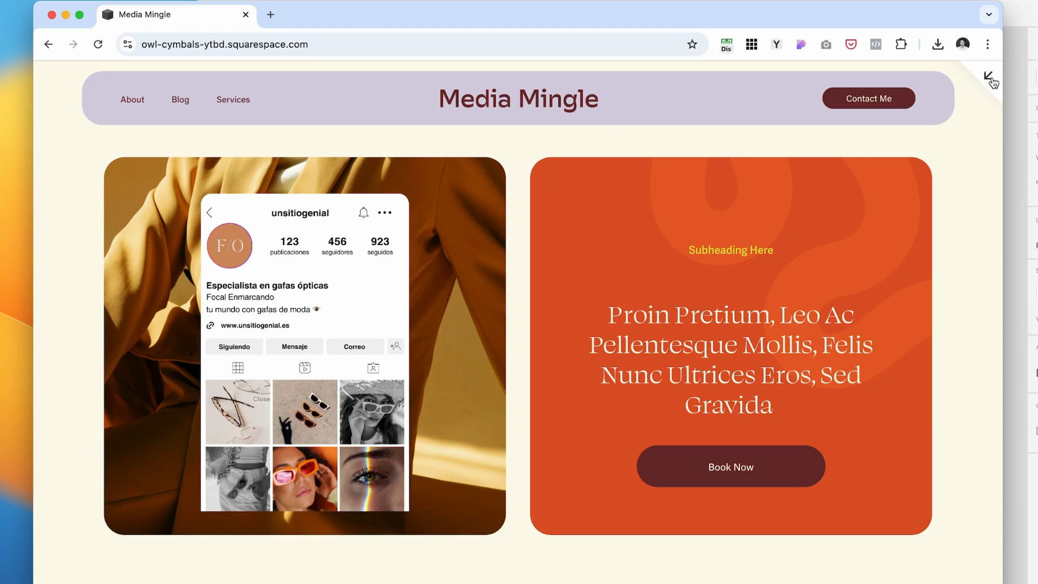
left_click(988, 77)
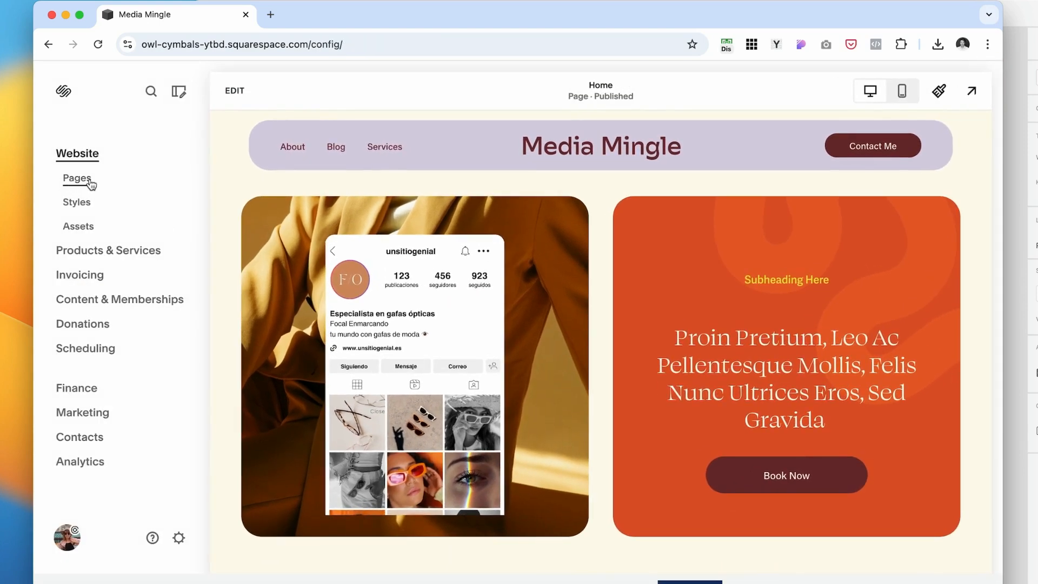
left_click(90, 183)
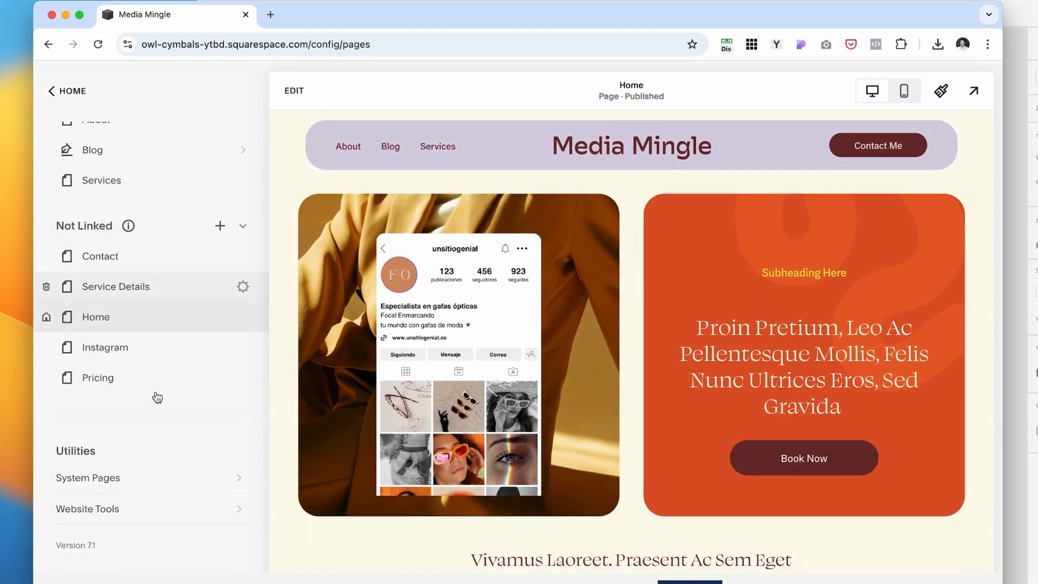
left_click(107, 511)
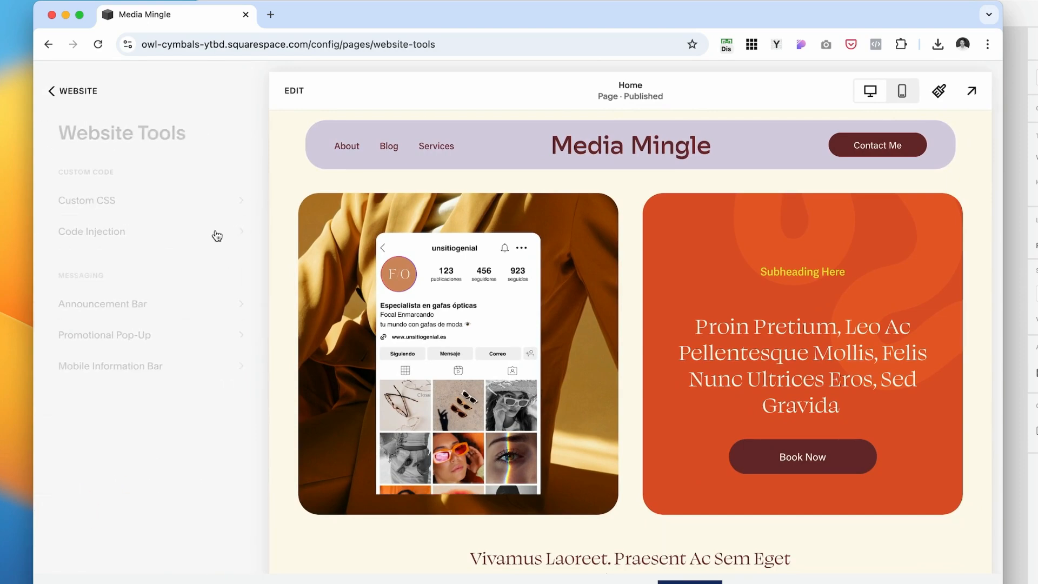
left_click(154, 205)
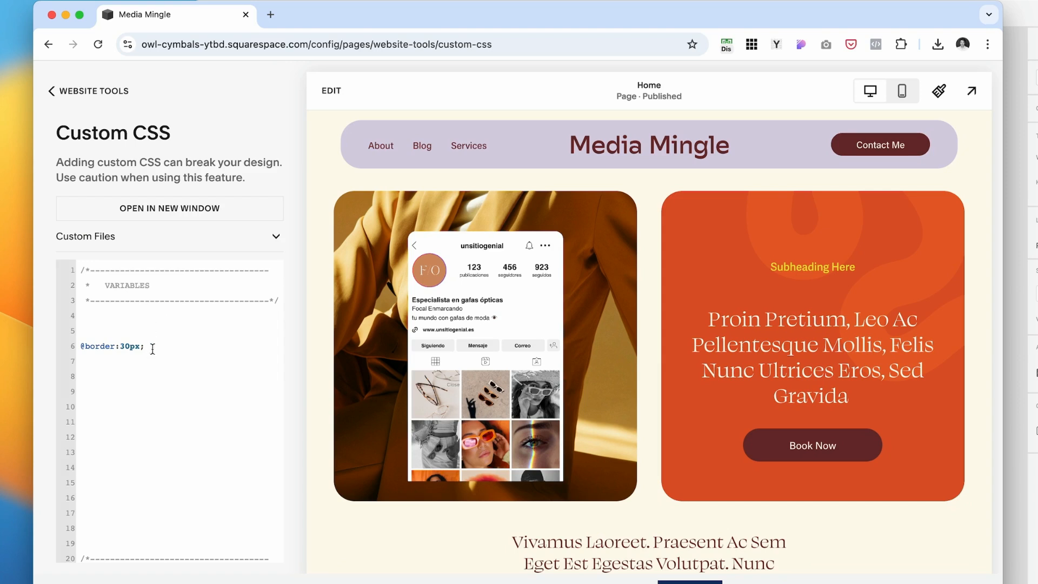
left_click(162, 350)
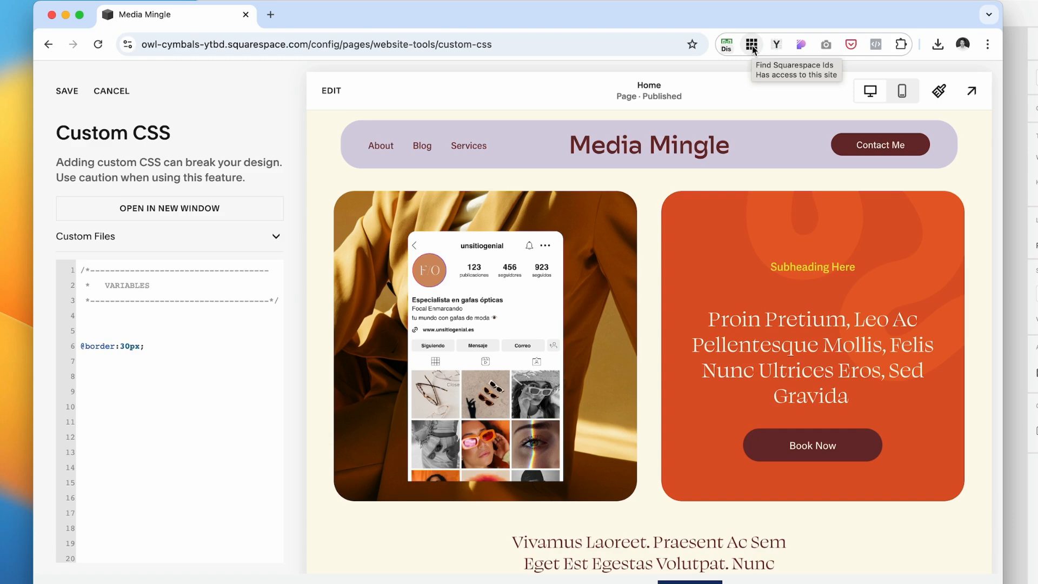
- Search the web for "find squarespace ids" and view the Squarespace ID Finder extension in the Chrome Web Store
left_click(270, 14)
left_click(262, 45)
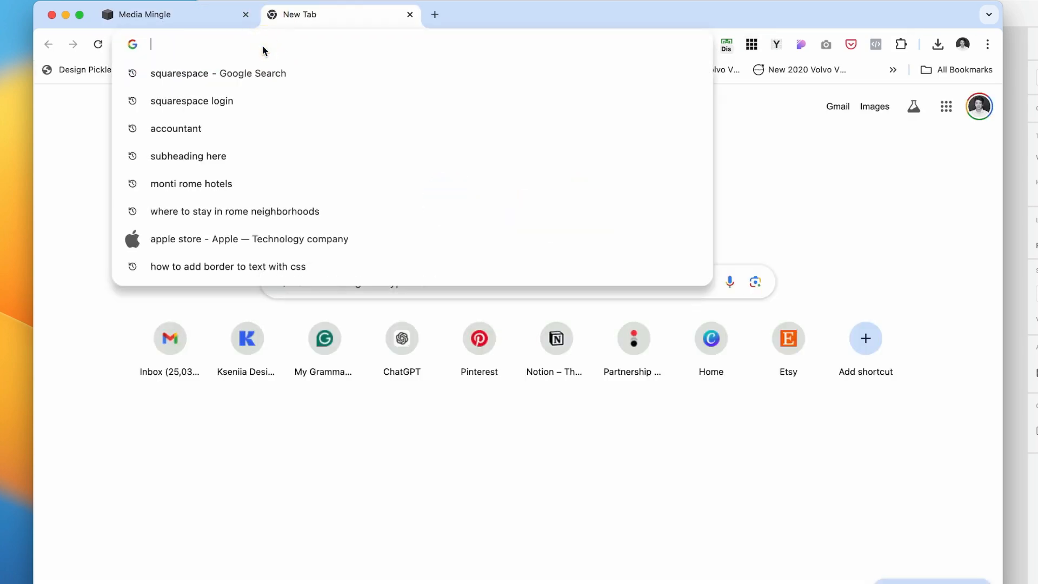
type("find sq")
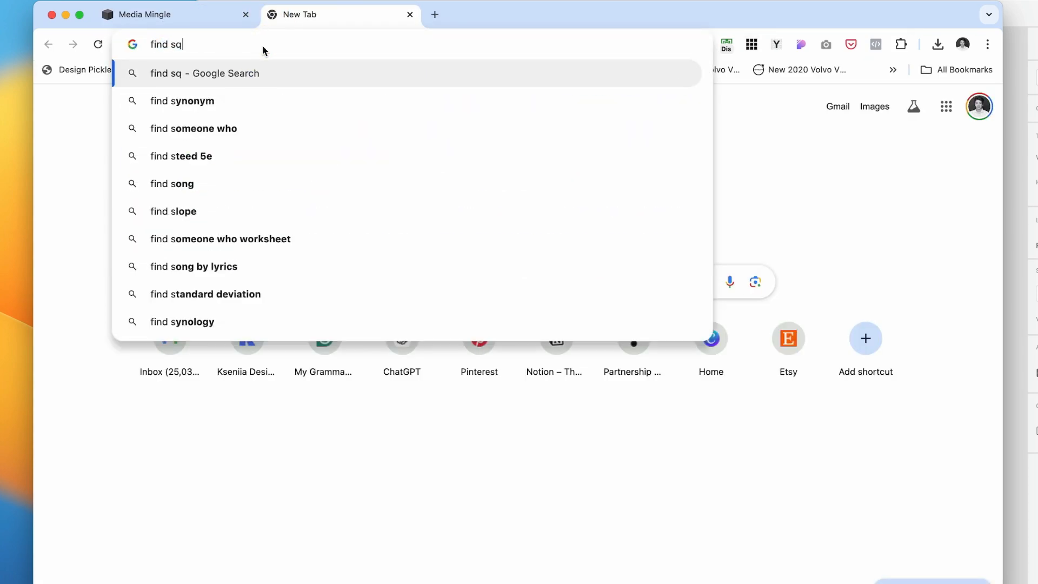
type("uarespace ids")
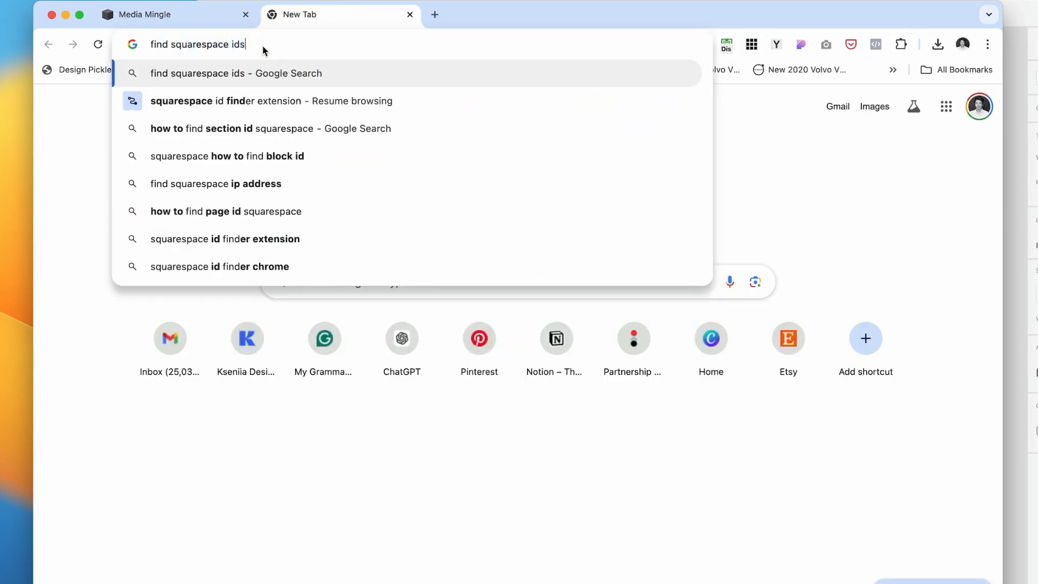
key("Return")
left_click(325, 223)
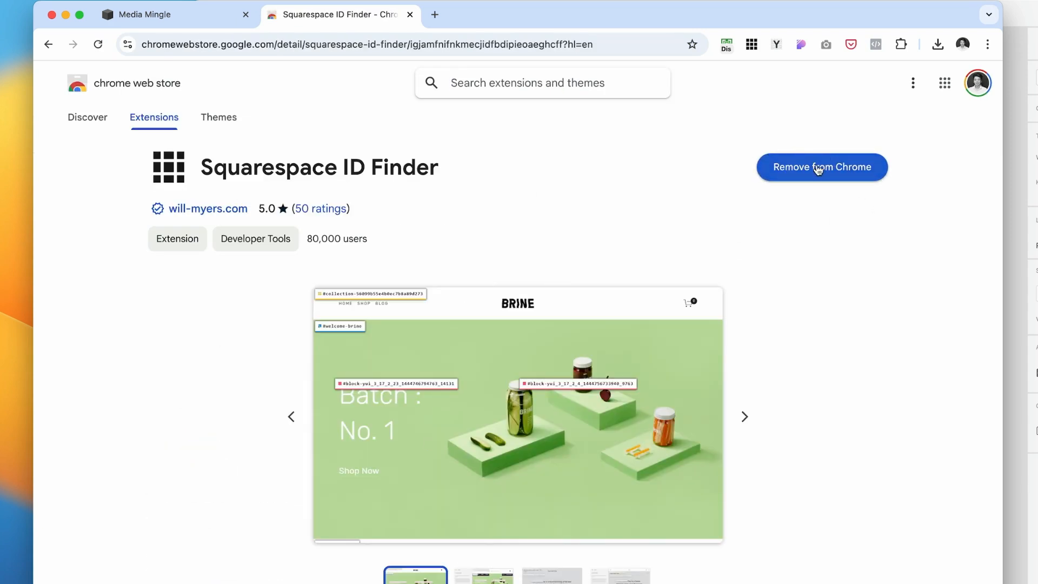
left_click(168, 16)
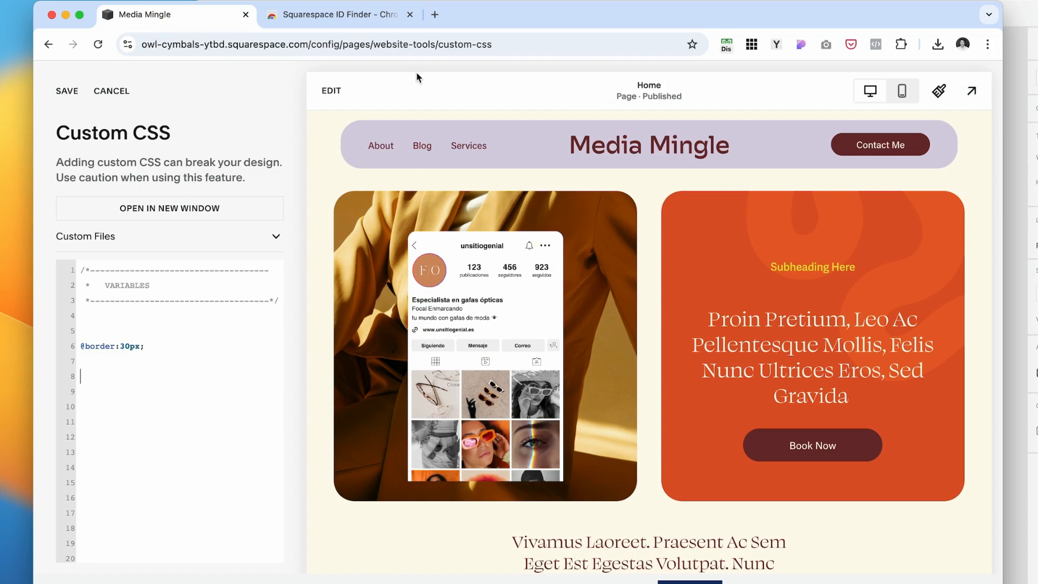
left_click(352, 16)
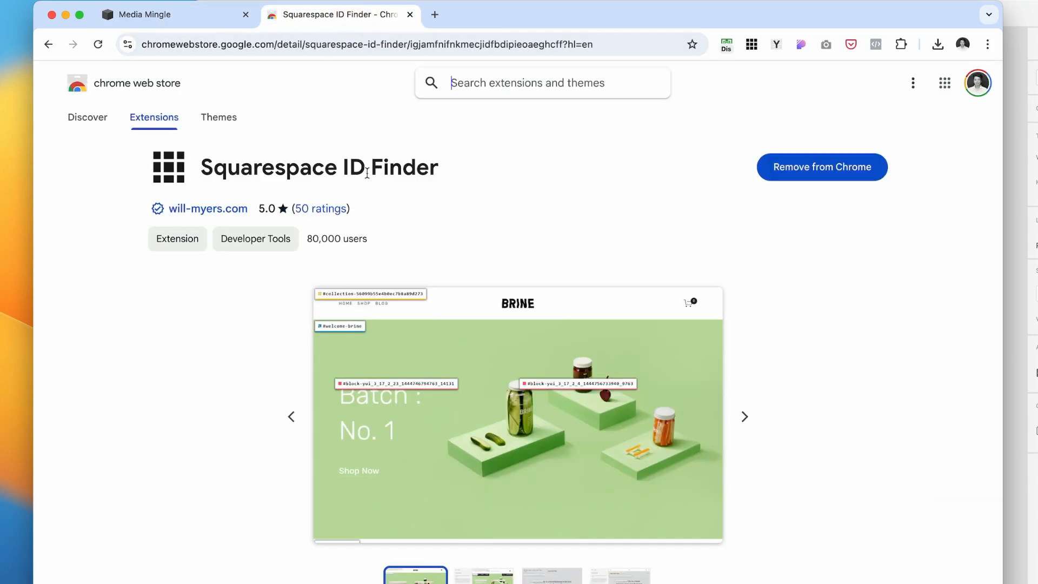
left_click(154, 8)
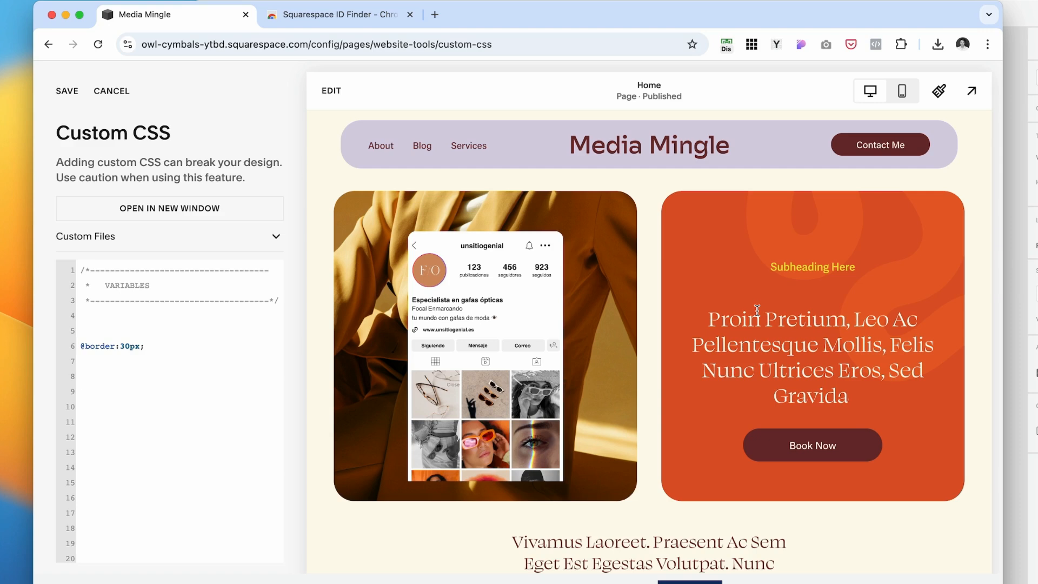
scroll(757, 309, "down", 7)
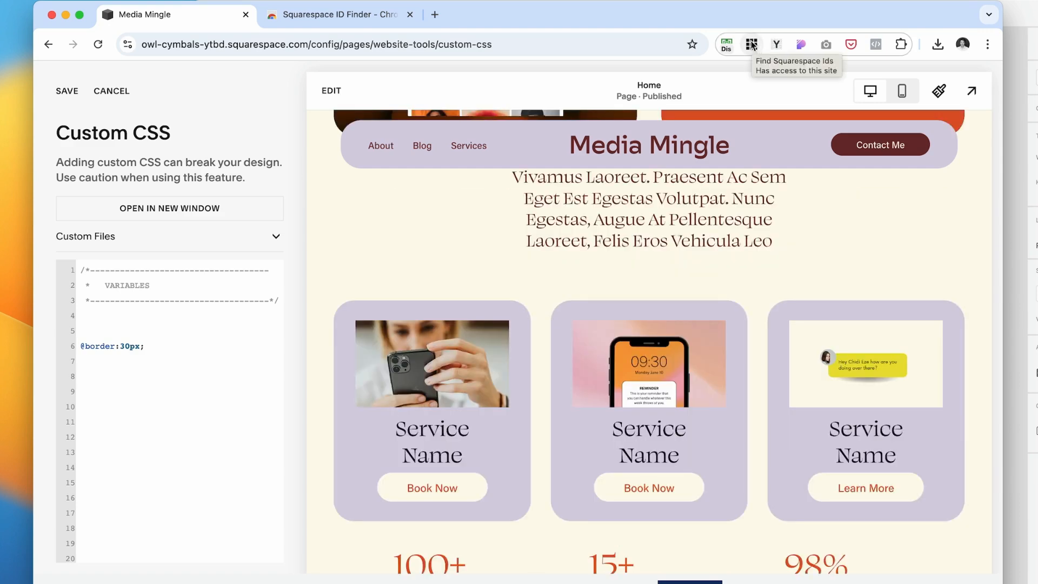
left_click(751, 45)
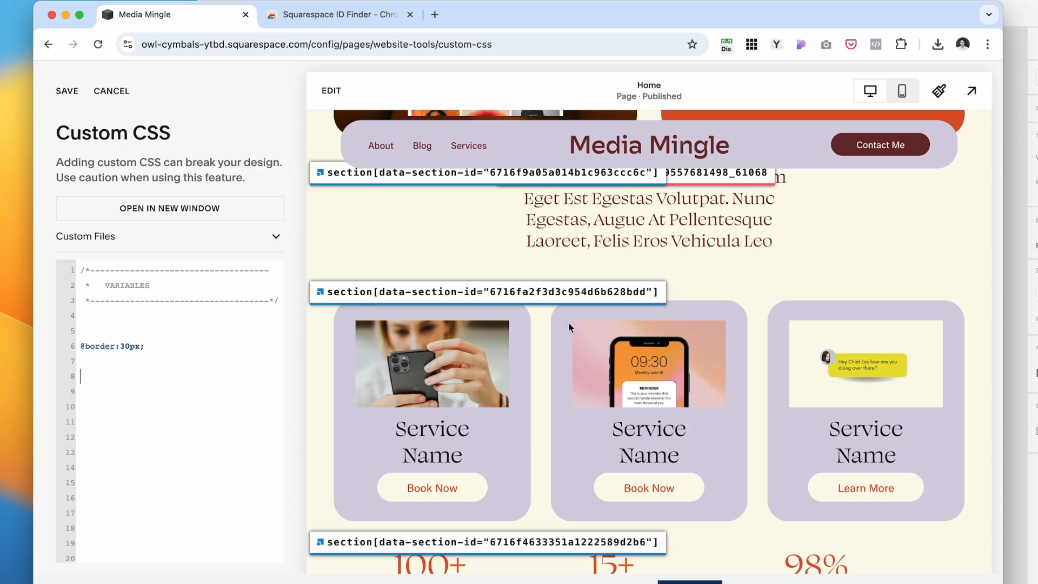
left_click(590, 292)
left_click(99, 369)
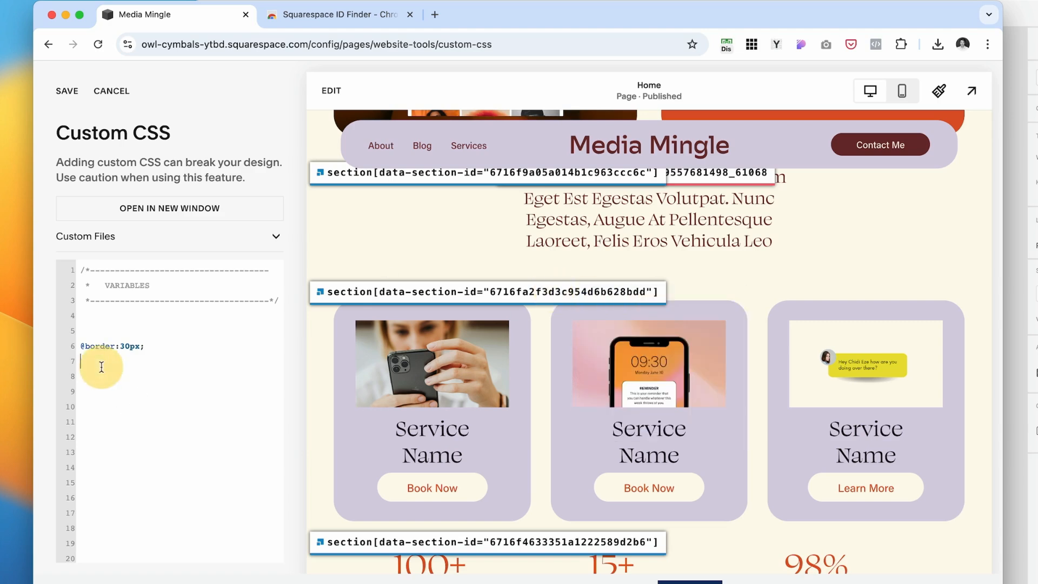
key("super+v")
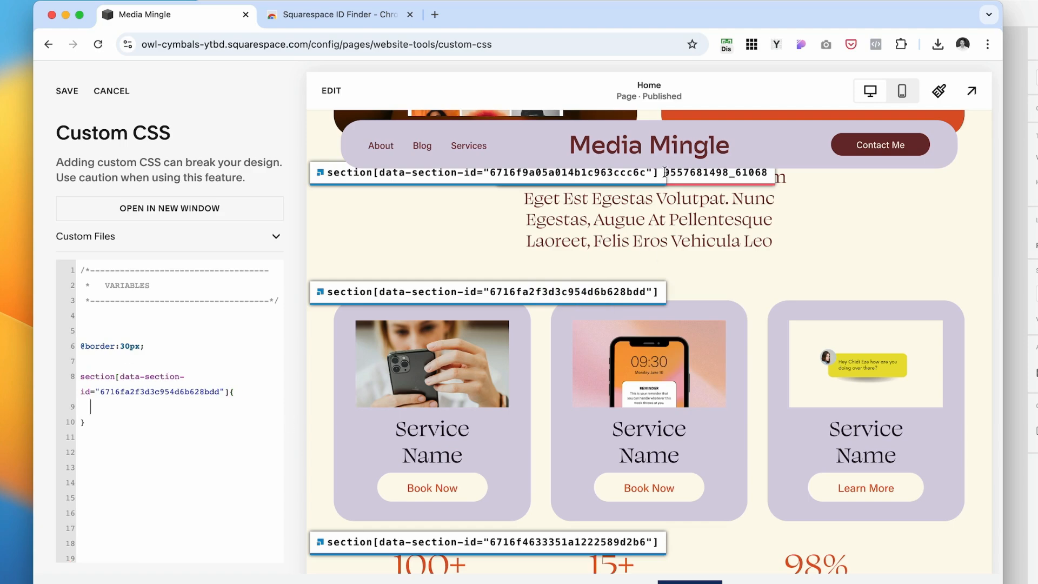
key("super+v")
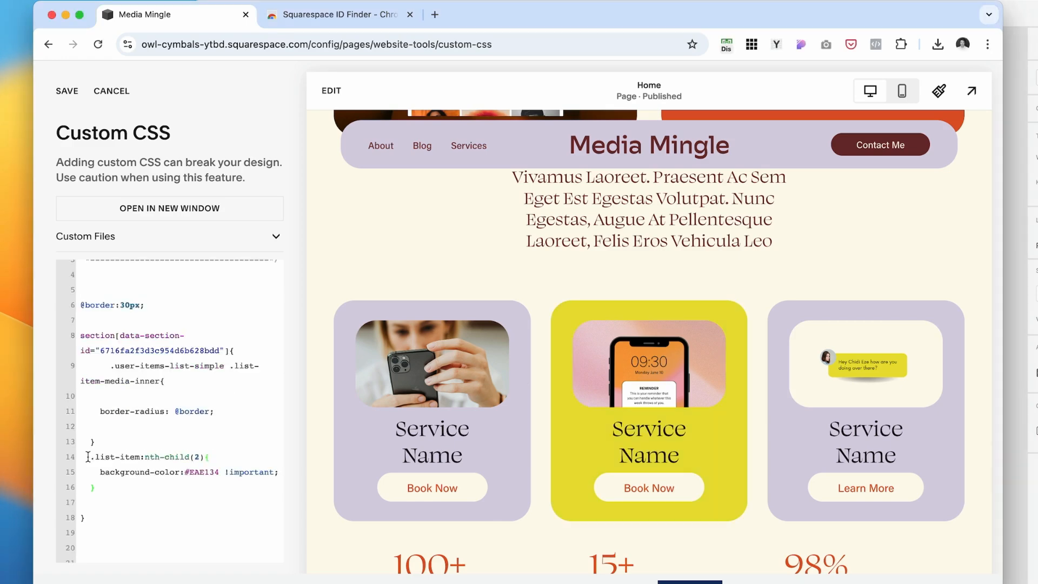
left_click_drag(87, 457, 150, 496)
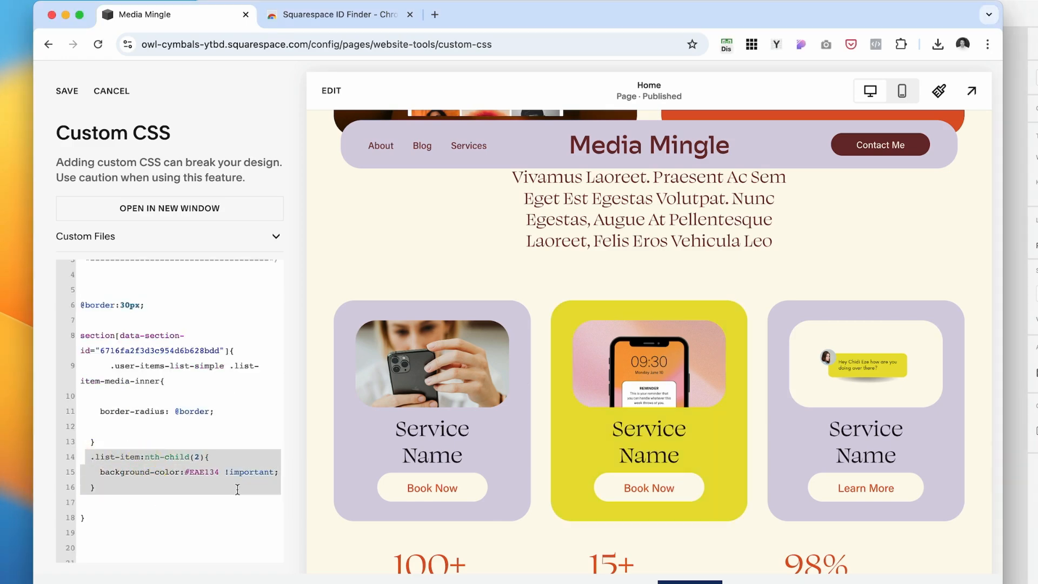
left_click(179, 460)
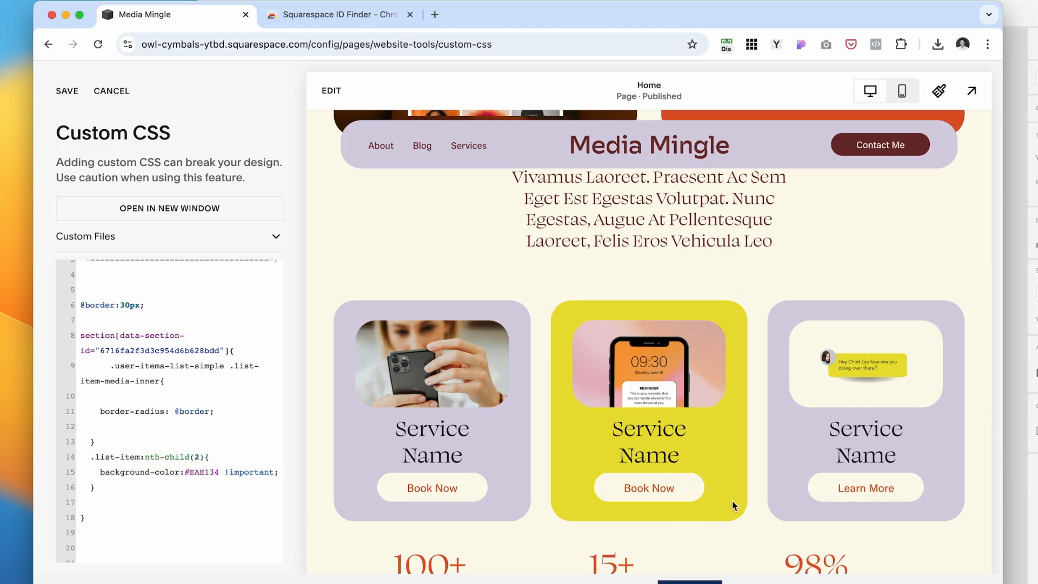
left_click(193, 459)
left_click_drag(218, 473, 182, 473)
- Check the testimonials against the Adobe XD mockup and start a CSS rule for their section, section[data-section-id="6716fe67d001cd6bee261307"]
scroll(588, 270, "down", 10)
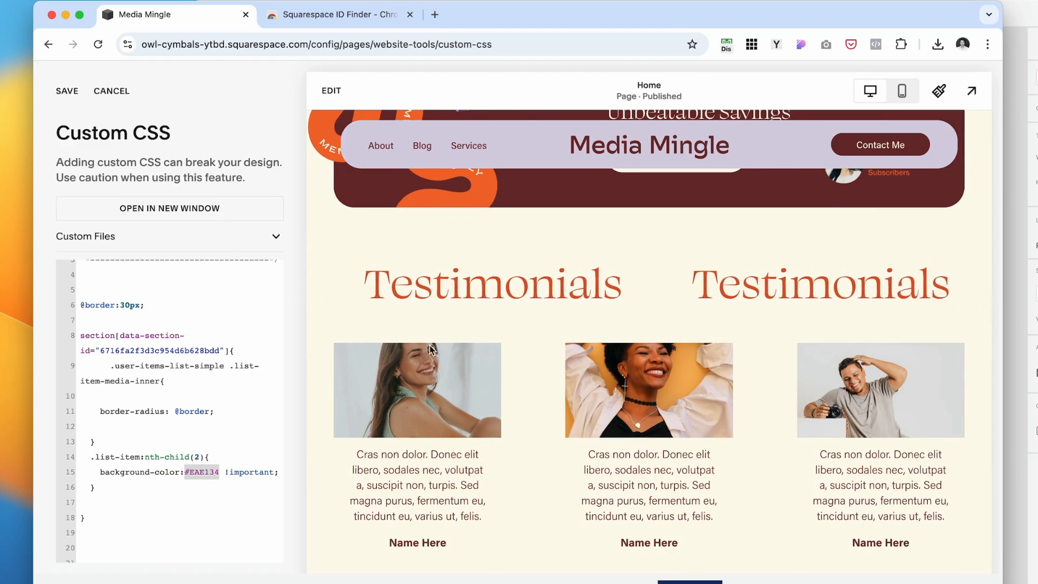
scroll(392, 309, "down", 3)
left_click(254, 491)
left_click(1011, 204)
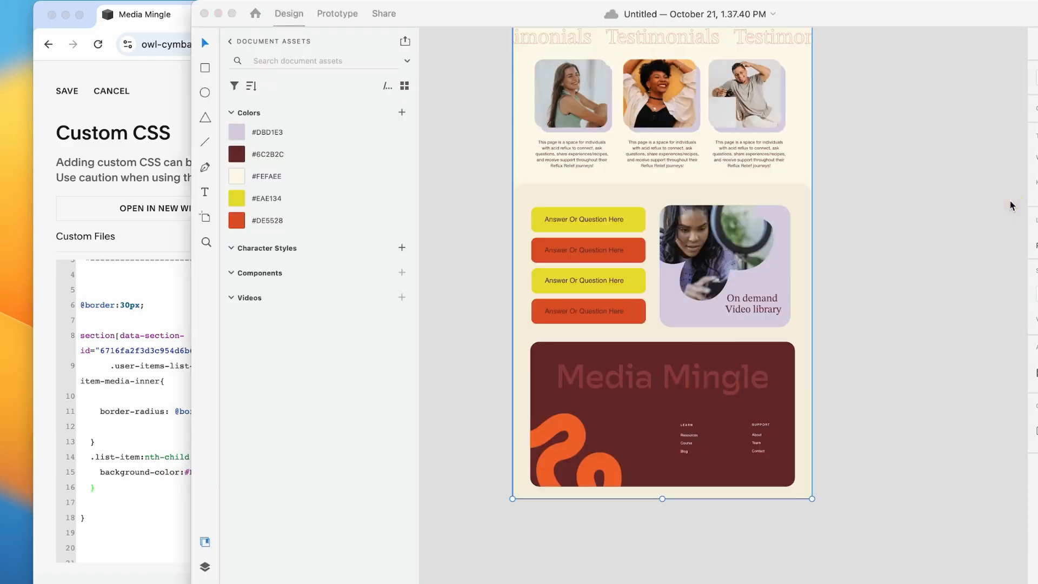
scroll(757, 281, "up", 3)
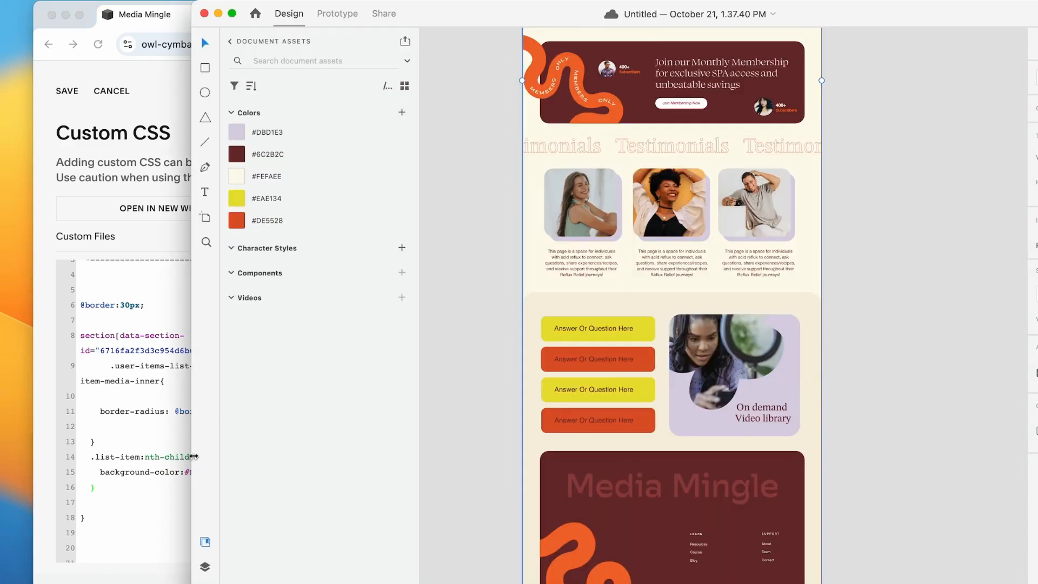
left_click(147, 505)
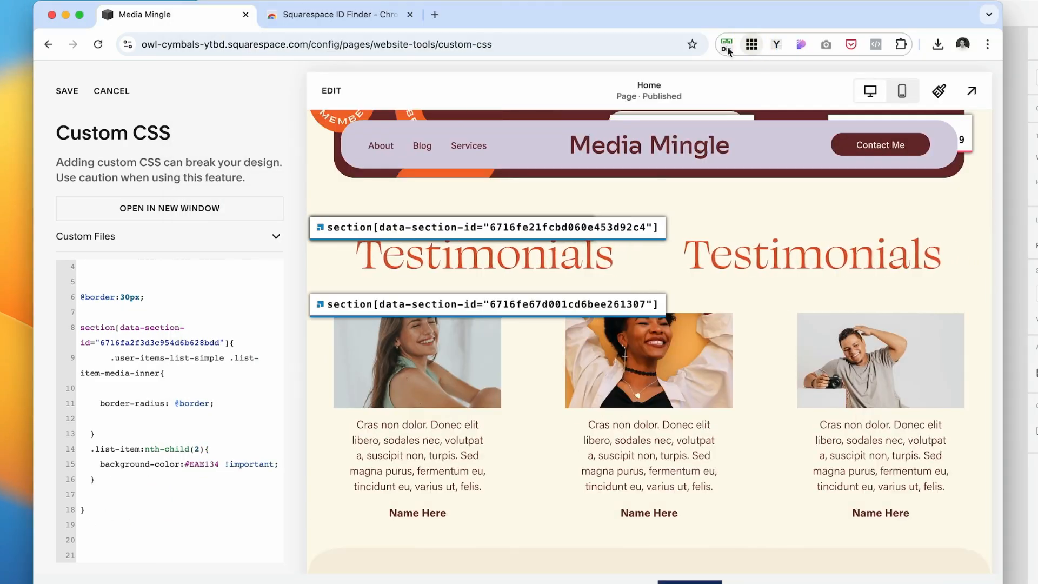
left_click(93, 535)
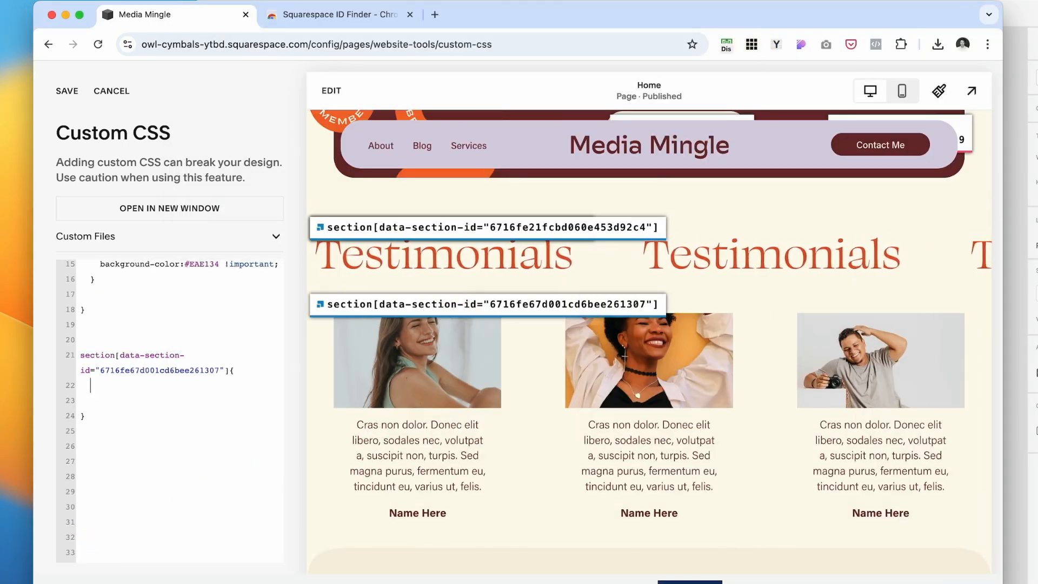
key("super+v")
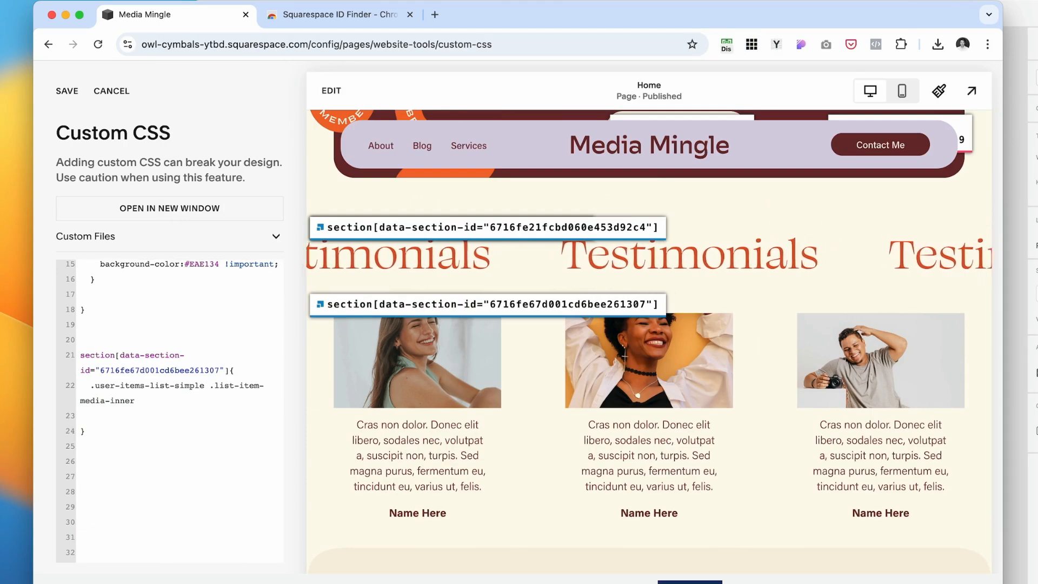
left_click(152, 403)
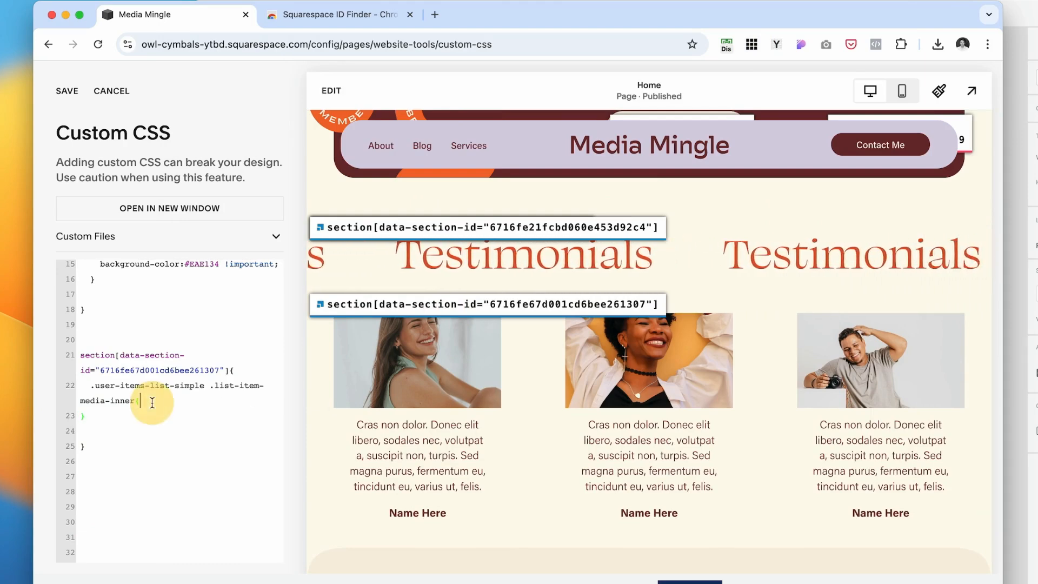
key("Return")
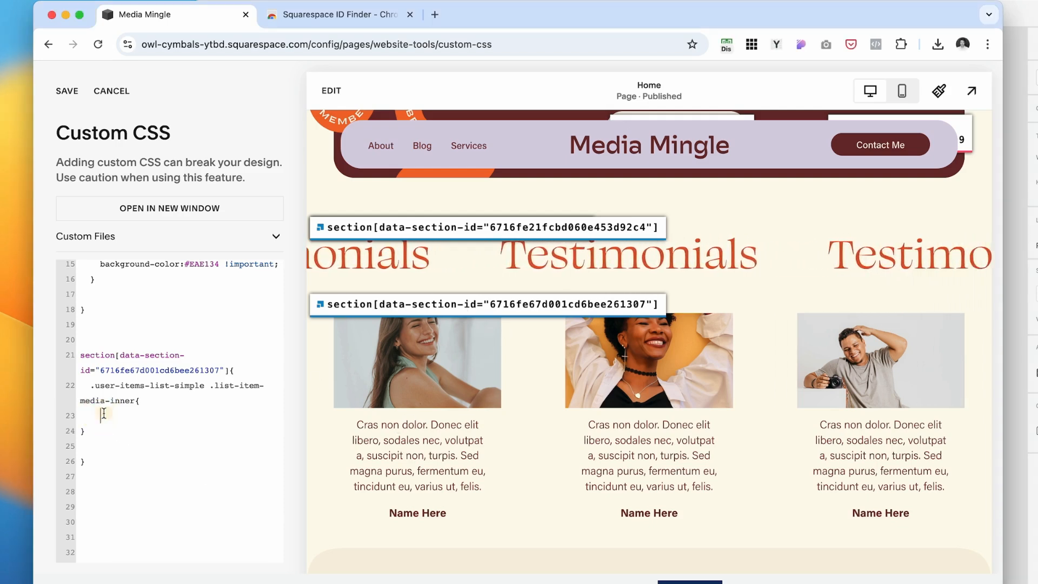
key("super+v")
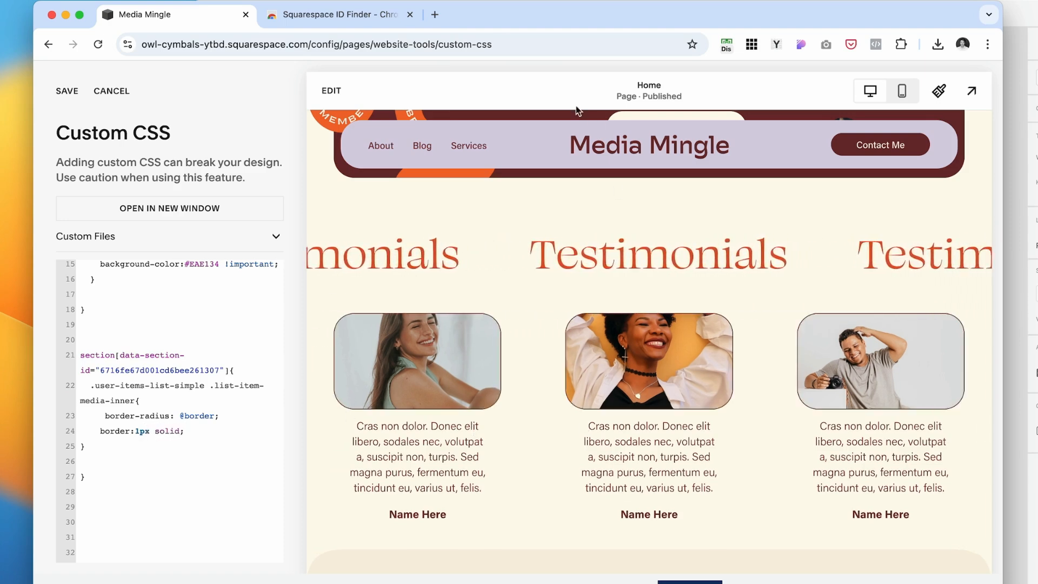
- Search the web for "css shadow generator" in a new browser tab and open CSSmatic's Box Shadow CSS Generator
left_click(434, 15)
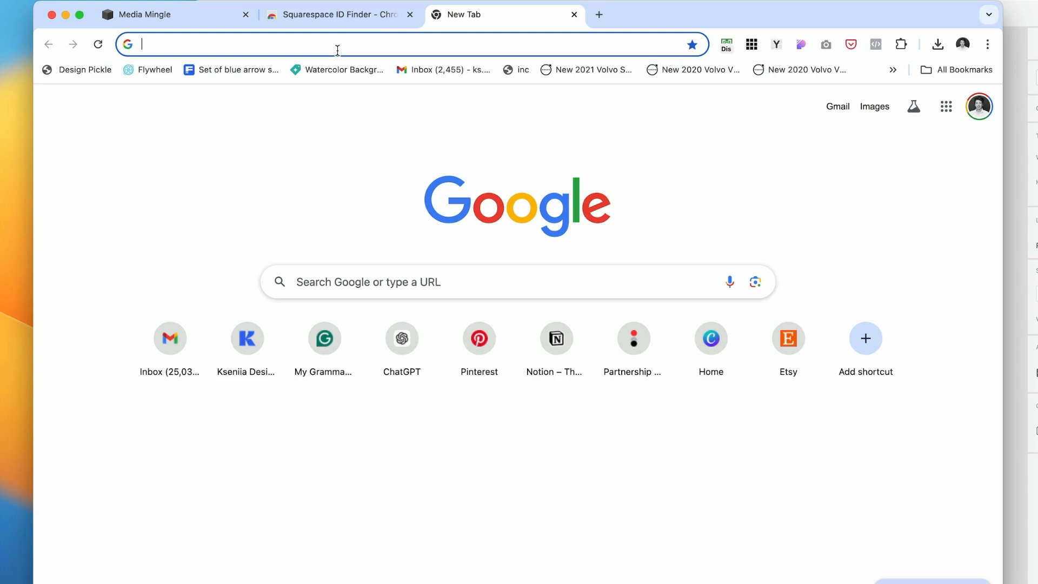
left_click(337, 50)
type("css")
left_click(303, 102)
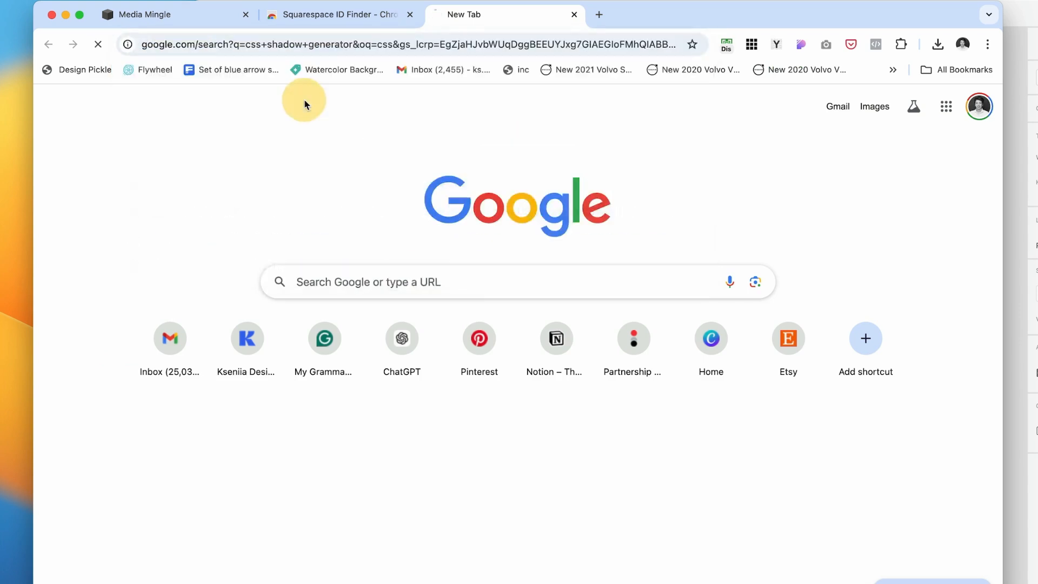
scroll(729, 273, "down", 2)
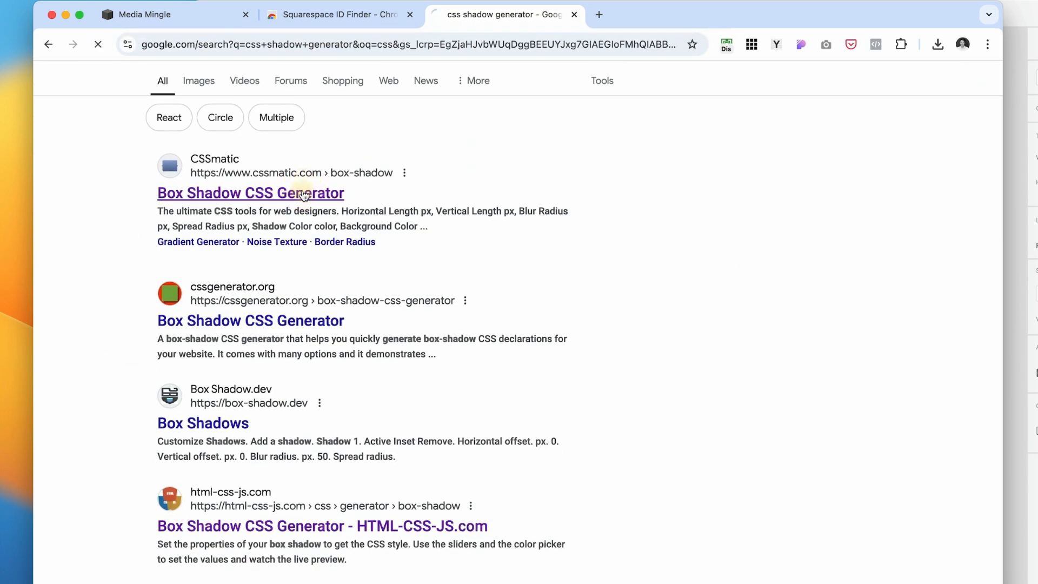
left_click(264, 193)
scroll(523, 349, "down", 4)
scroll(524, 349, "up", 4)
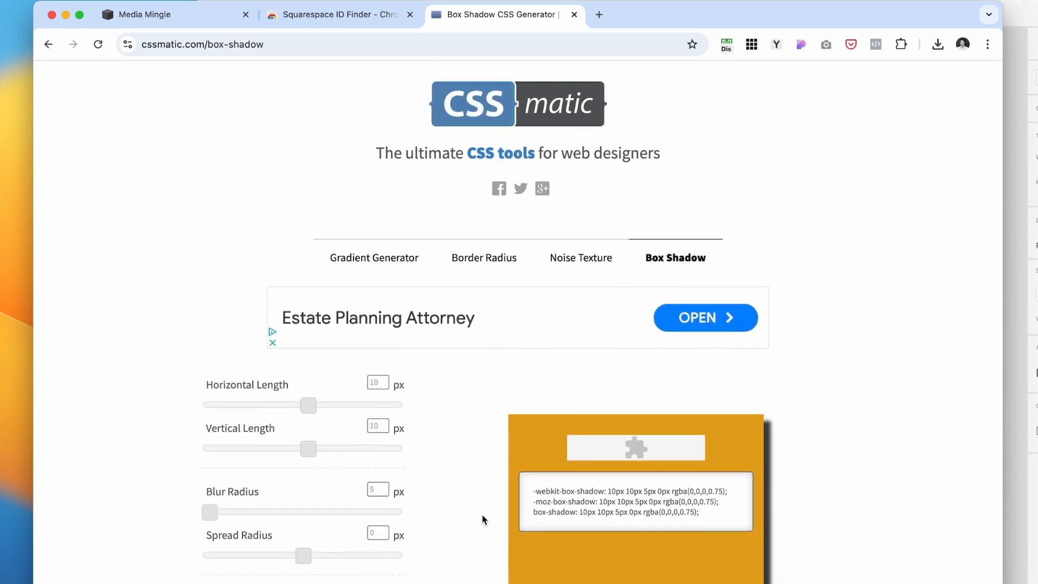
scroll(484, 520, "down", 5)
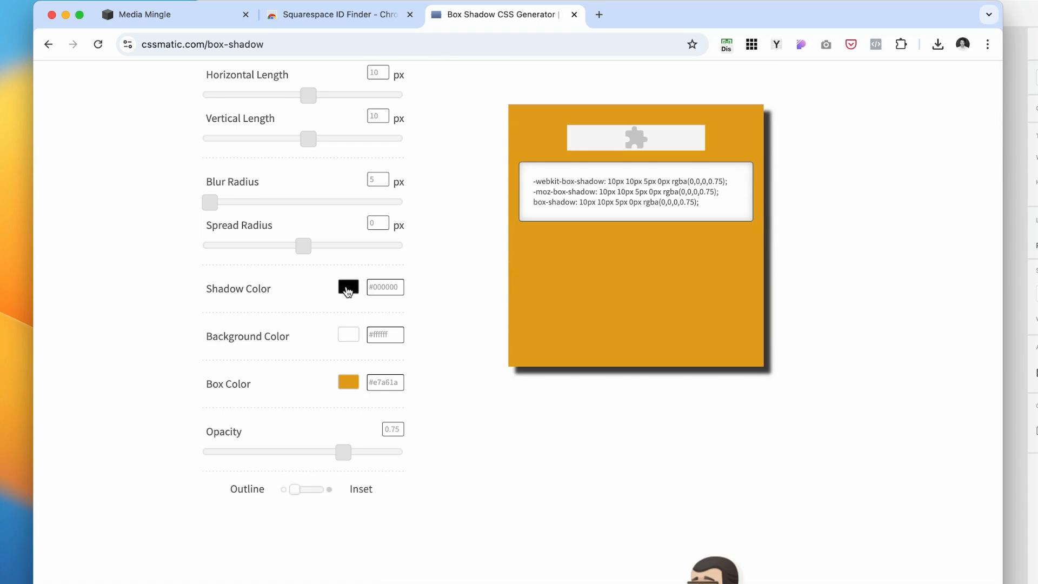
- Take the lilac colour from the Adobe XD document assets and set the generator's shadow colour to #DBD1E3
left_click(1010, 304)
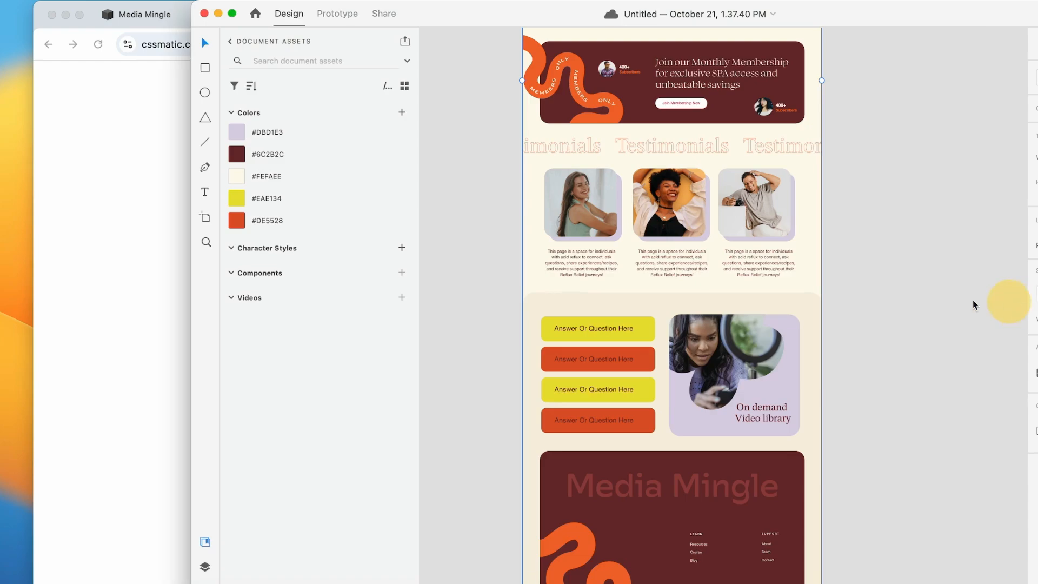
left_click_drag(946, 16, 795, 16)
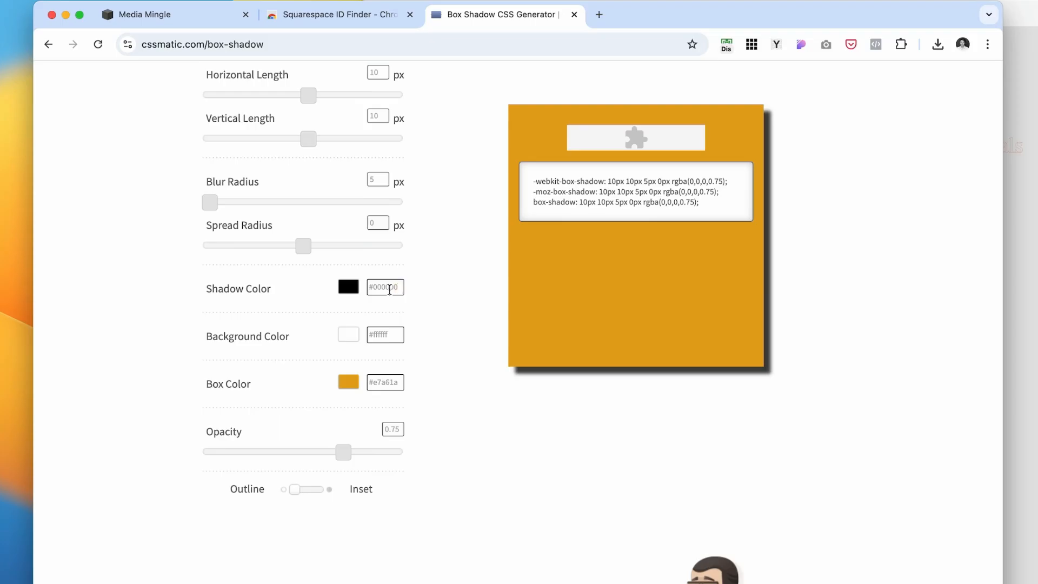
double_click(389, 289)
type("#DBD1E3")
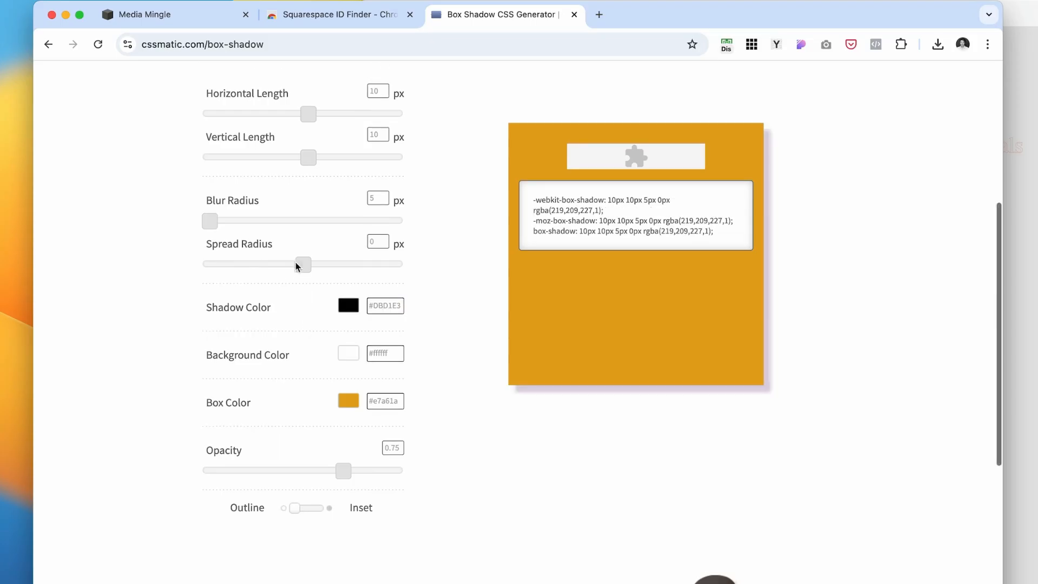
- Set the generated shadow's blur radius to 0 px and its horizontal and vertical lengths to 18 px each
left_click(305, 262)
left_click_drag(208, 221, 177, 225)
mouse_move(308, 144)
left_mouse_down()
mouse_move(331, 148)
mouse_move(314, 150)
left_mouse_up()
left_click_drag(308, 187, 313, 188)
scroll(174, 383, "down", 2)
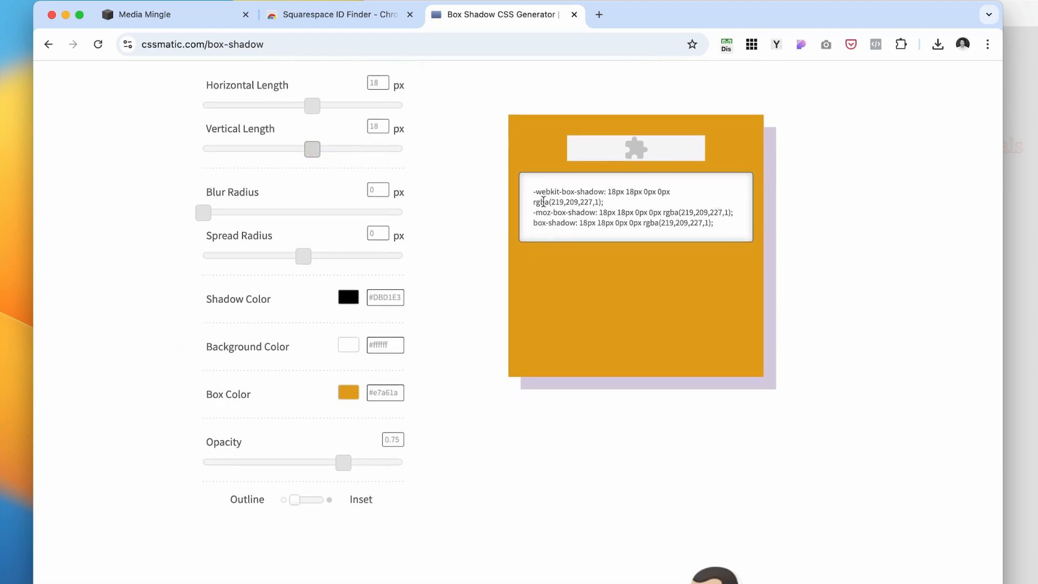
- Copy the generated box-shadow: 18px 18px 0px 0px rgba(219,209,227,1) line into the testimonial image rule and save the custom CSS
left_click_drag(533, 227, 722, 227)
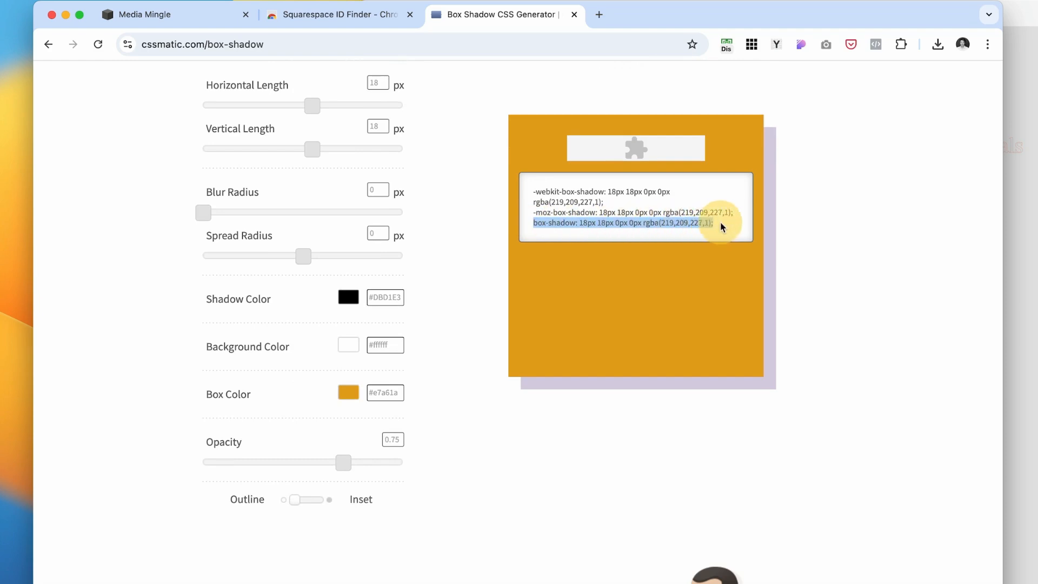
left_click_drag(532, 192, 741, 220)
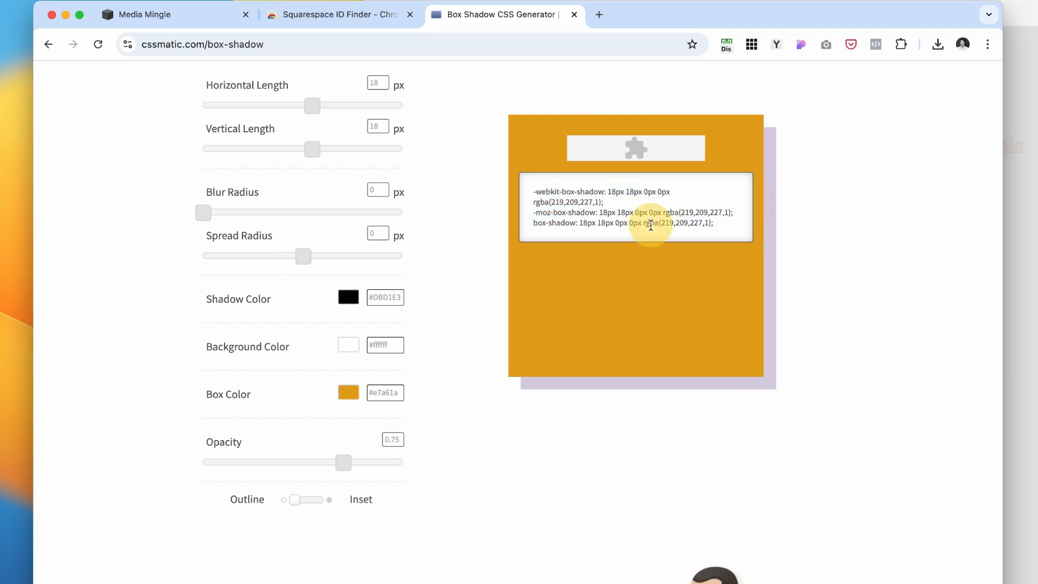
triple_click(650, 223)
key("super+c")
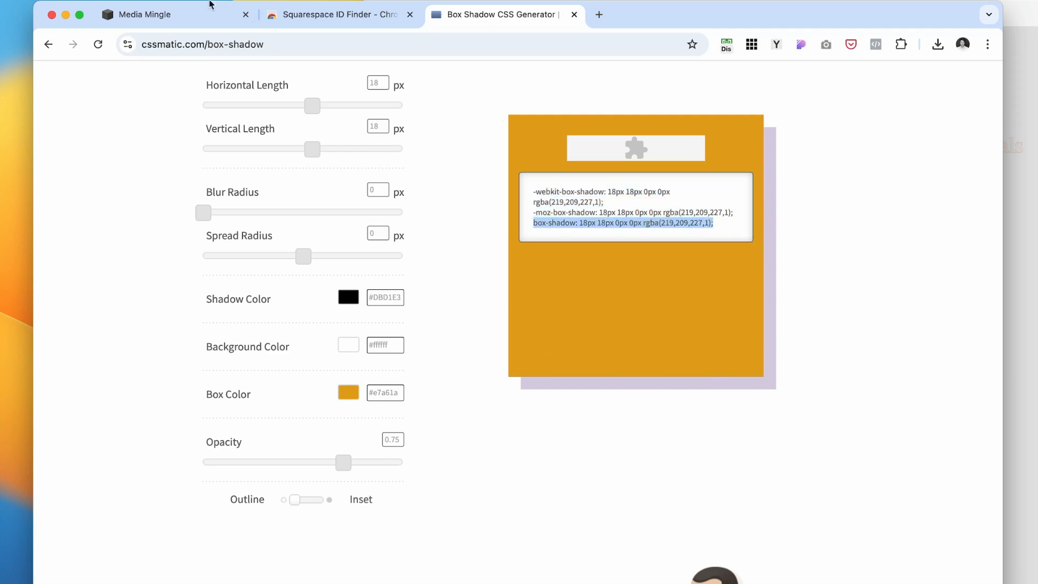
left_click(211, 4)
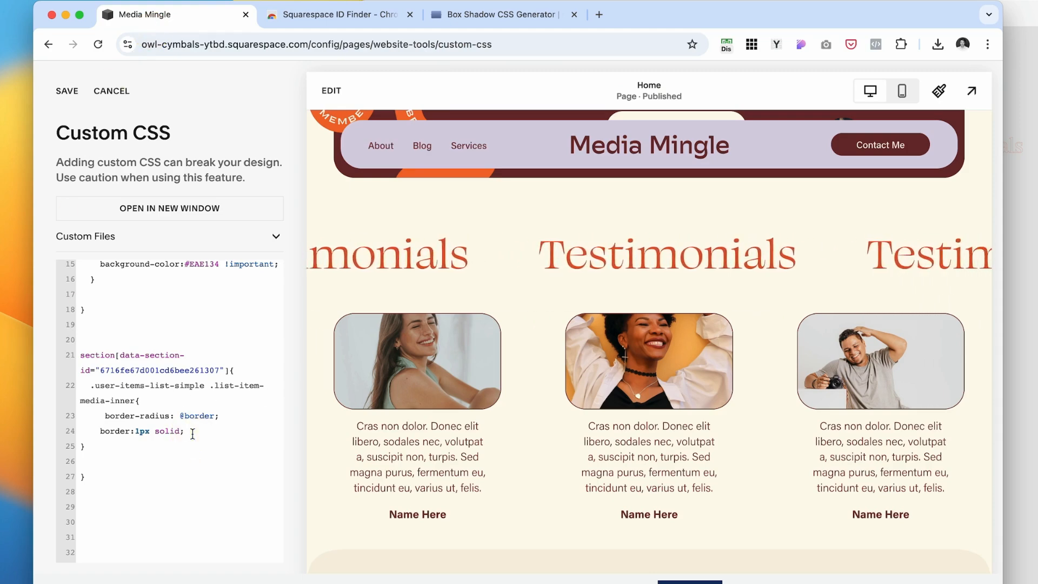
key("Return")
key("super+v")
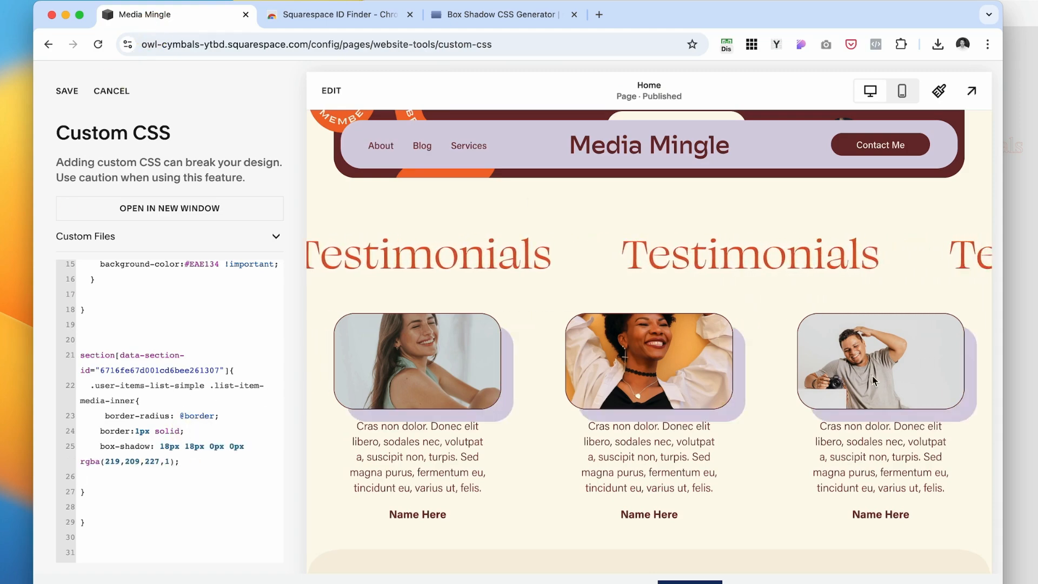
left_click(67, 91)
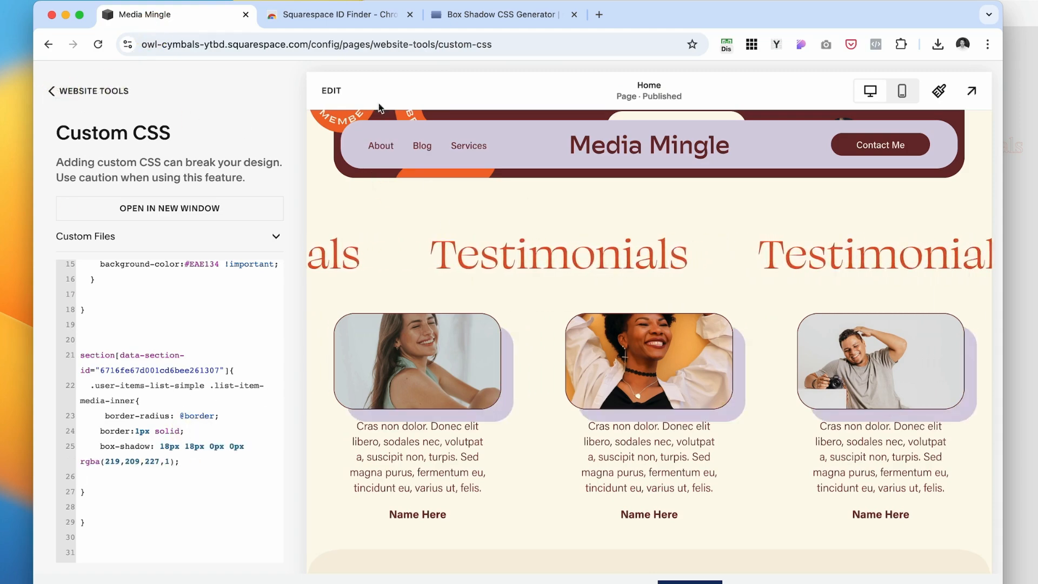
- Edit the home page's testimonials section and increase the space between its images and text
left_click(331, 90)
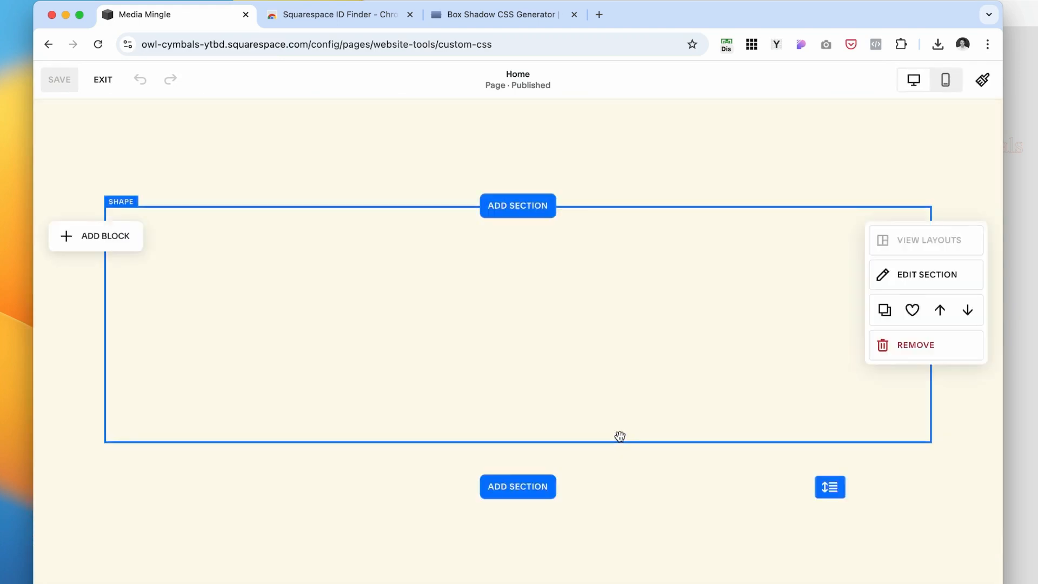
scroll(620, 436, "down", 5)
left_click_drag(422, 346, 626, 399)
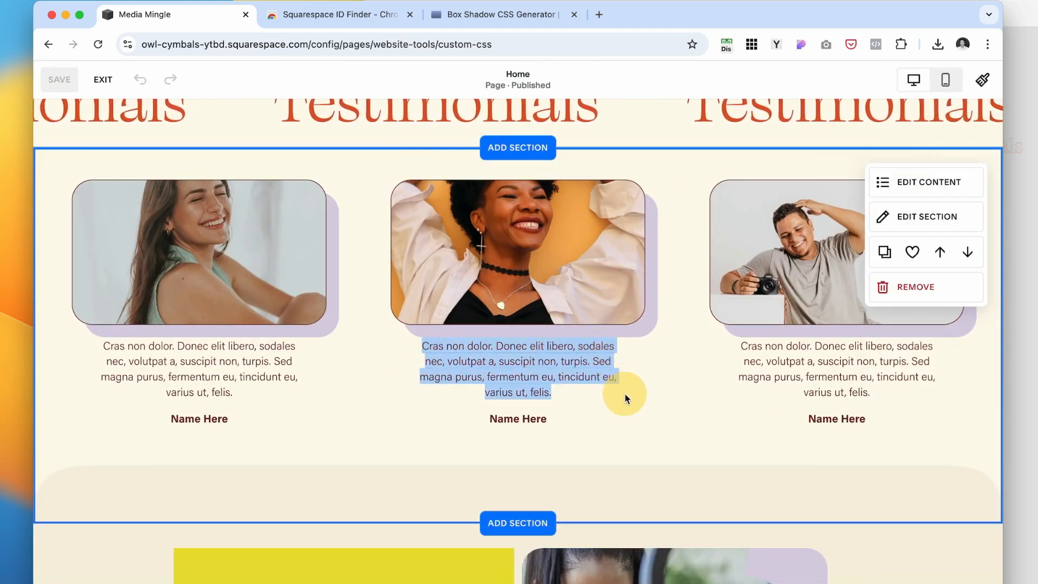
left_click(425, 340)
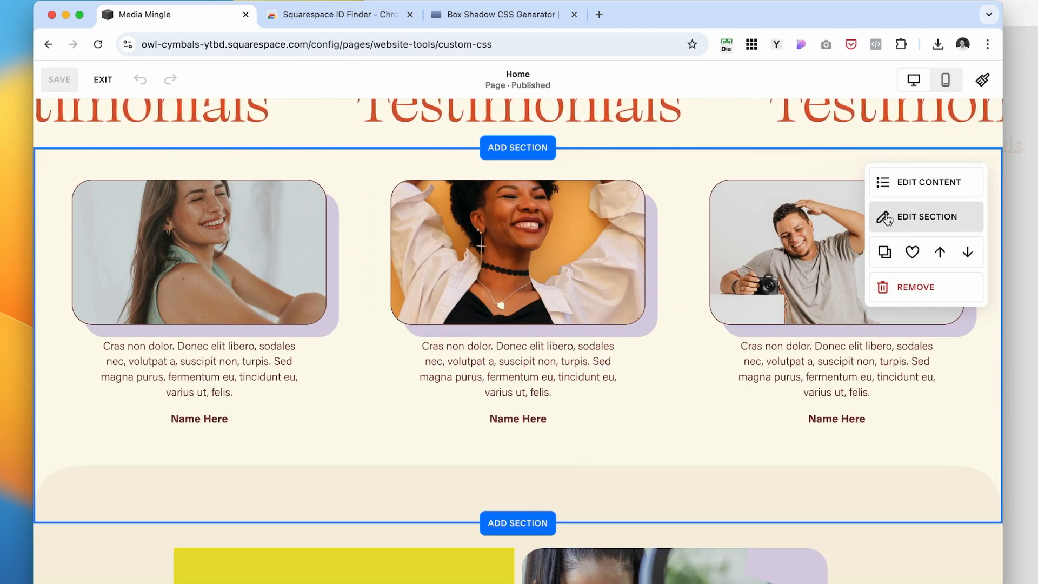
left_click(883, 184)
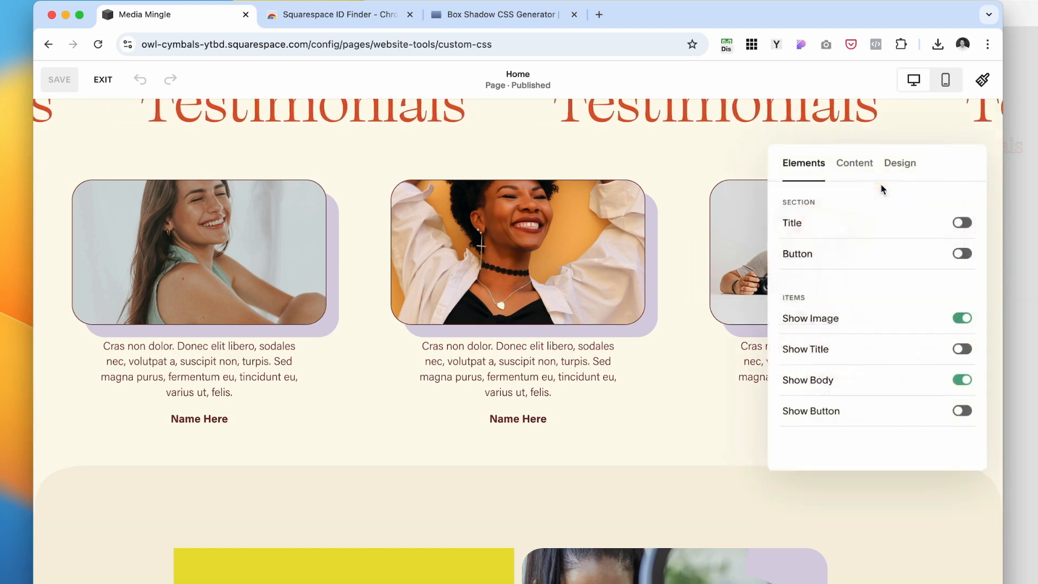
left_click(904, 162)
scroll(884, 378, "down", 3)
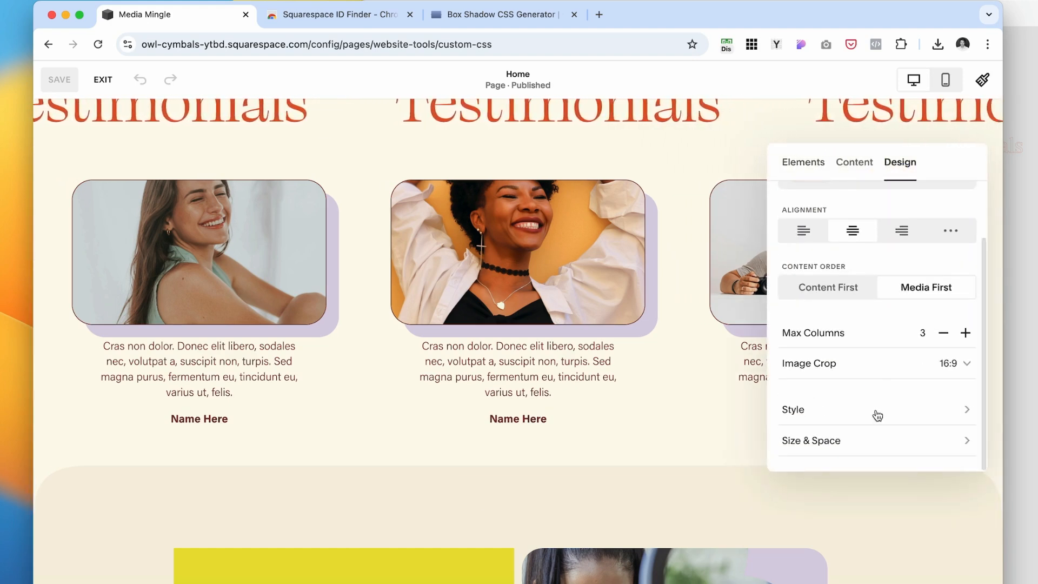
left_click(884, 440)
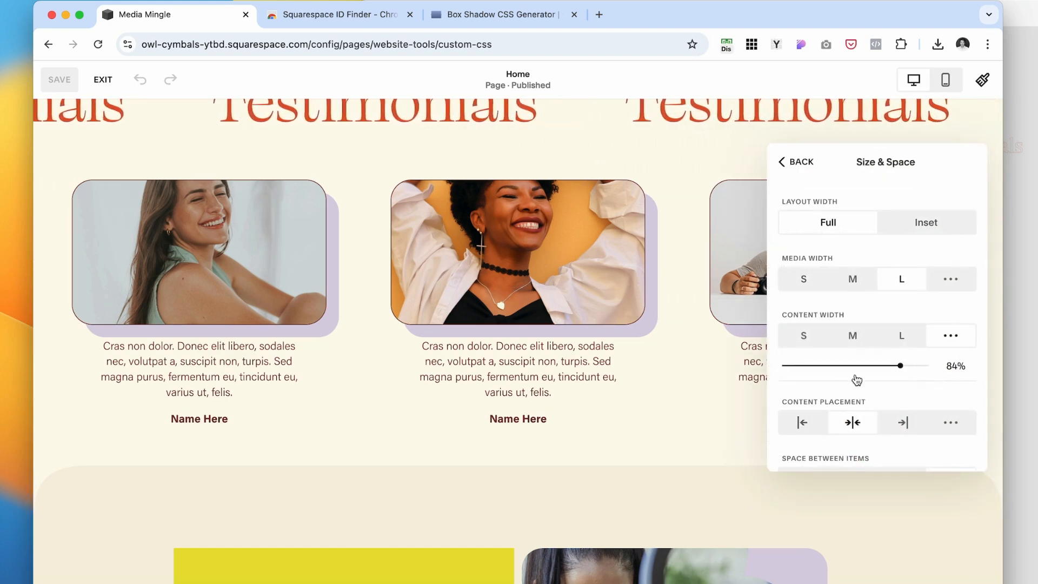
scroll(856, 380, "down", 5)
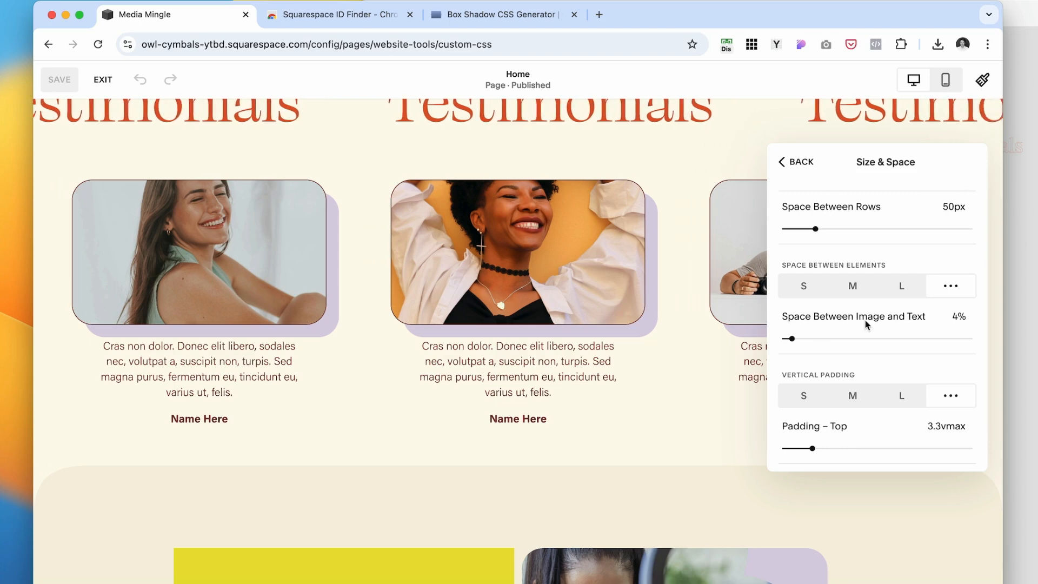
left_click_drag(792, 339, 802, 340)
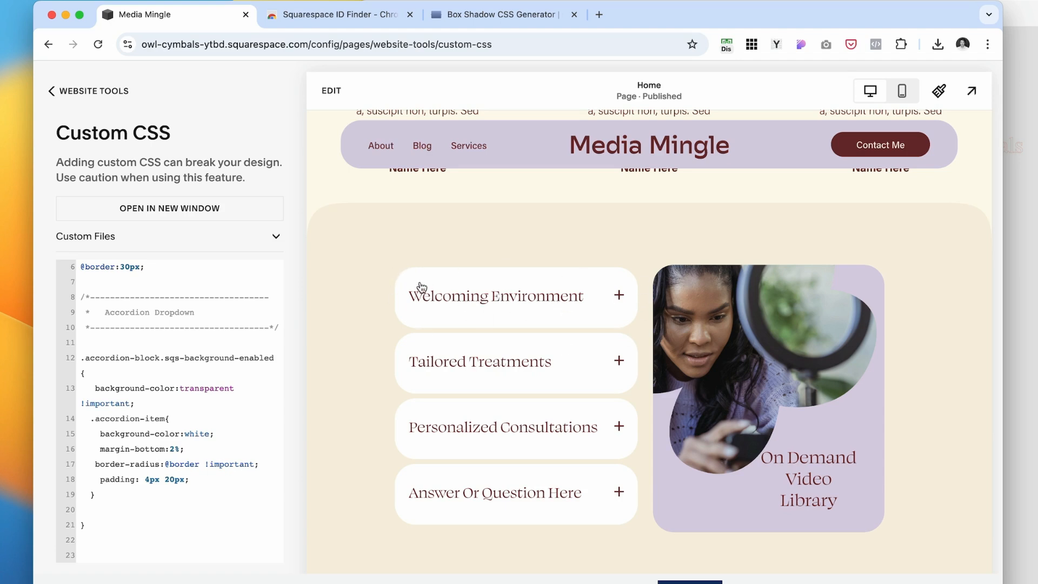
- Check the mockup's question boxes in Adobe XD and set the .accordion-item background-color to #EAE134 in the custom CSS
left_click(98, 371)
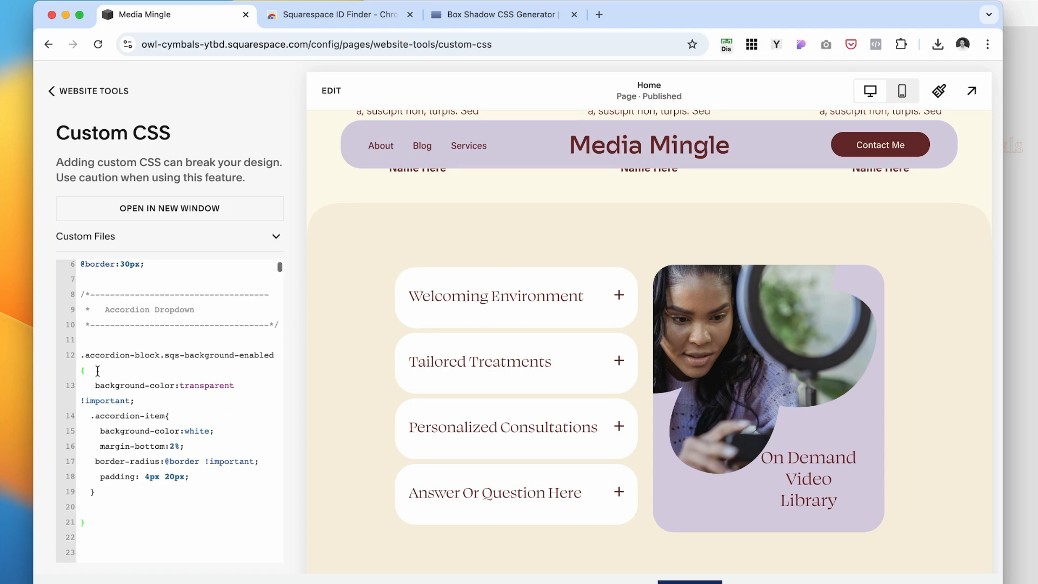
left_click_drag(91, 520, 80, 354)
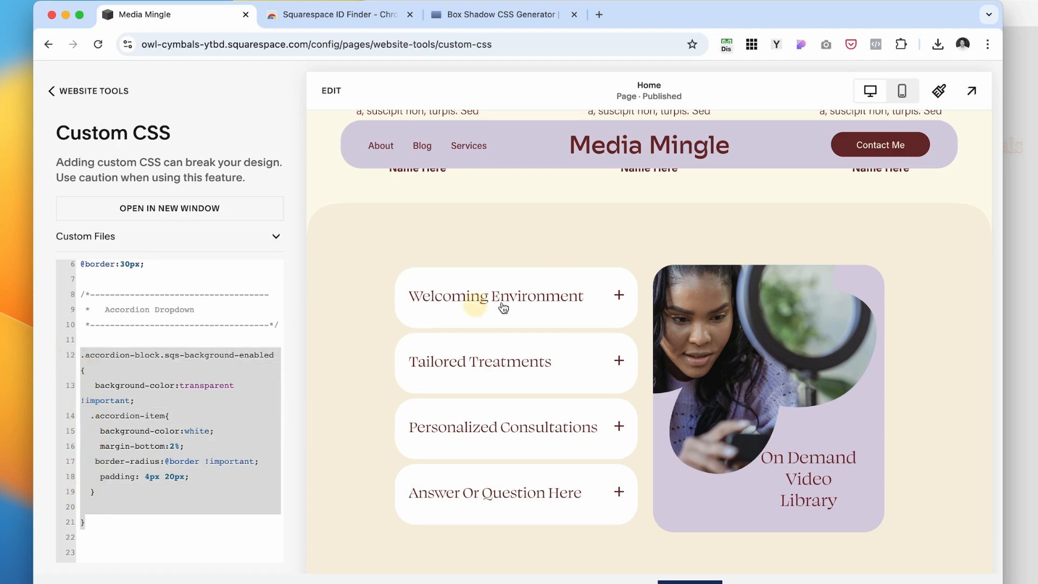
left_click(176, 414)
left_click(164, 433)
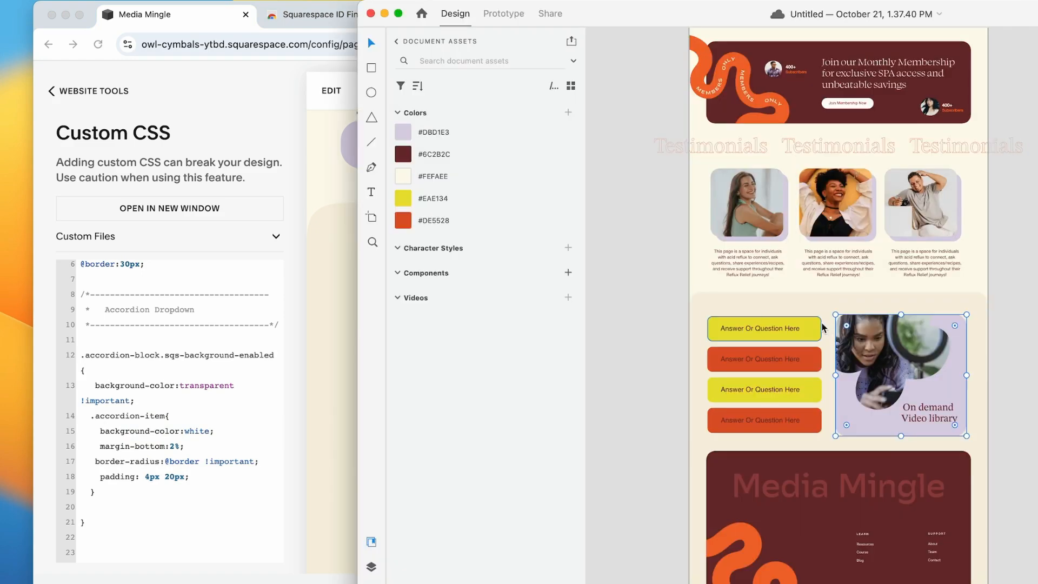
left_click(708, 324)
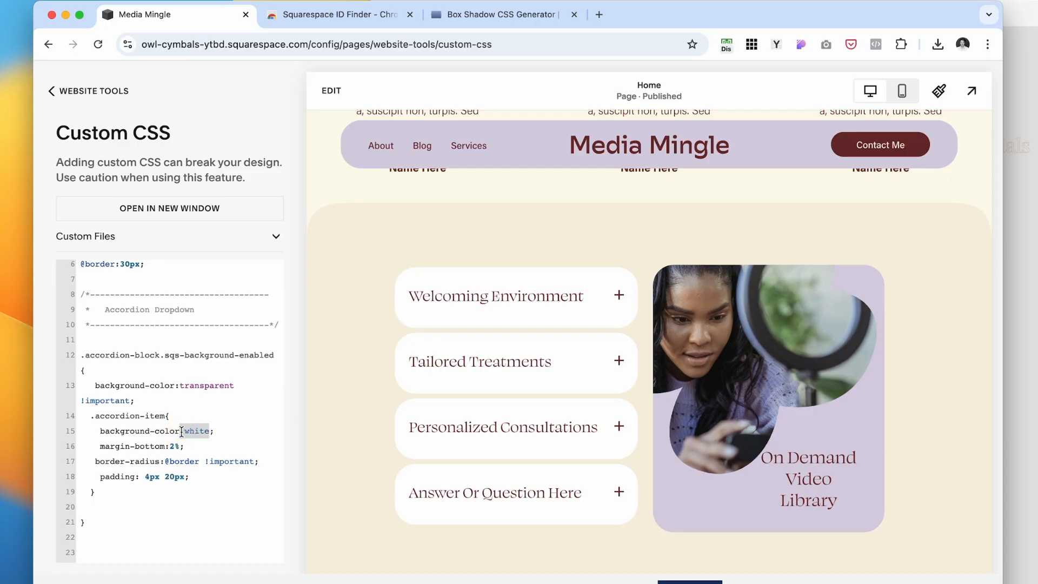
type("#EAE134")
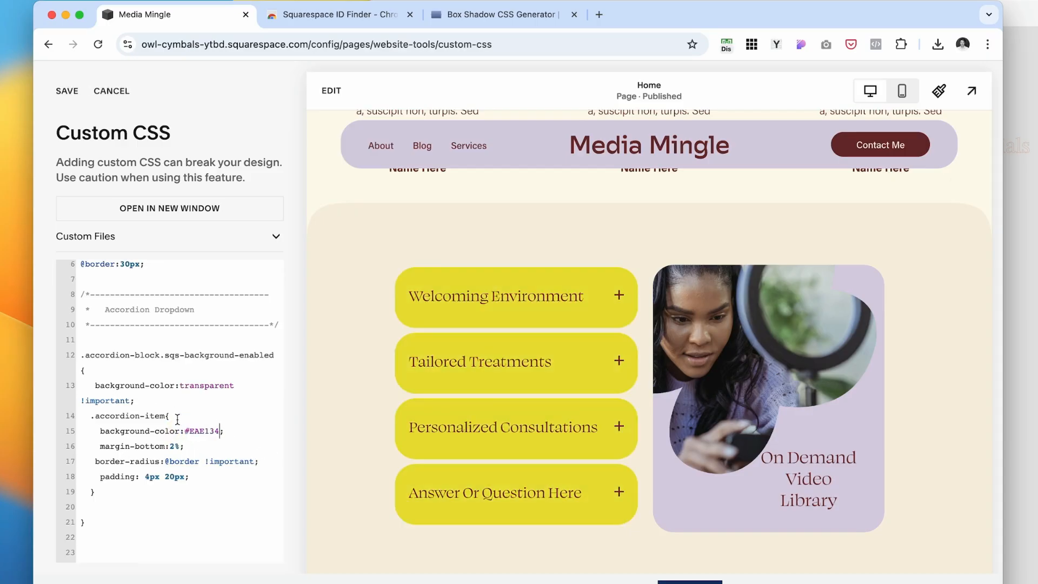
- Add an .accordion-item:nth-child(even) rule below the .accordion-item rule and copy the background-color:#EAE134 declaration into it
left_click(177, 417)
left_click_drag(91, 416, 166, 416)
left_click(104, 497)
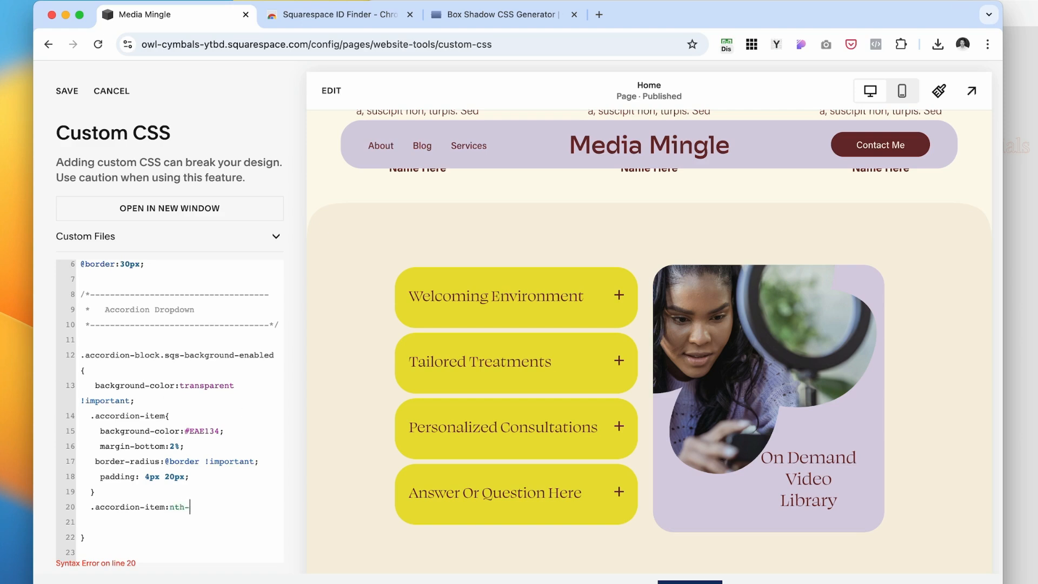
left_click_drag(225, 430, 92, 429)
key("cmd+c")
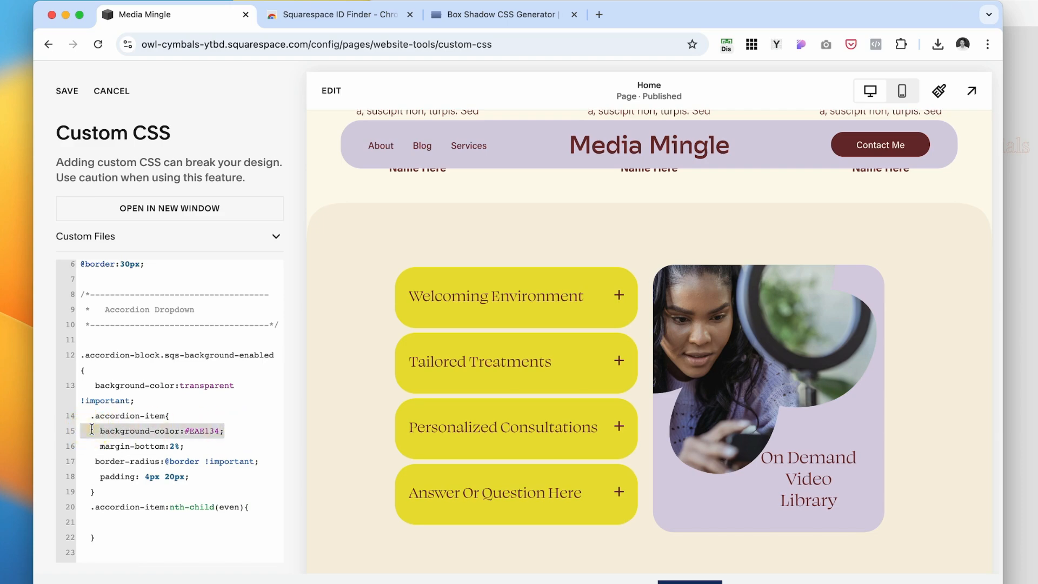
left_click(102, 520)
key("cmd+v")
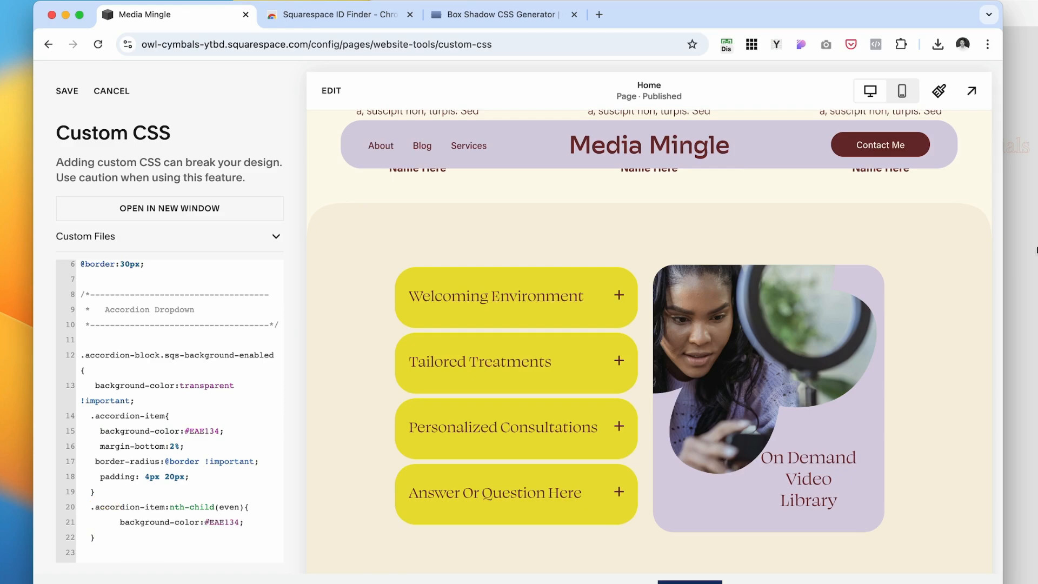
- Copy the orange question box's fill hex from Adobe XD, set the .accordion-item:nth-child(even) background-color to #DE5528 and save the custom CSS
left_click(1016, 251)
left_click(825, 362)
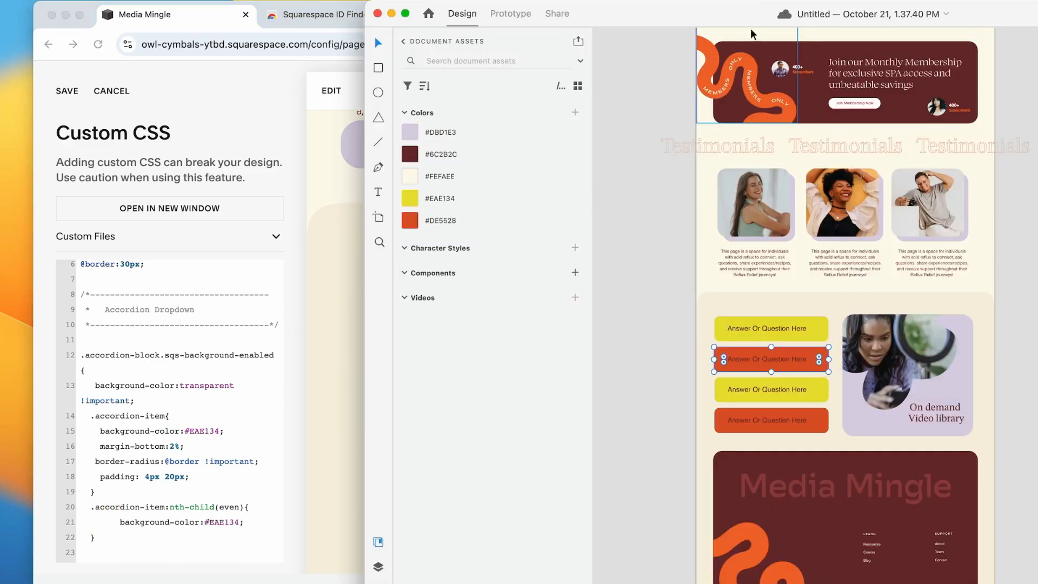
left_click_drag(688, 13, 412, 17)
left_click(958, 435)
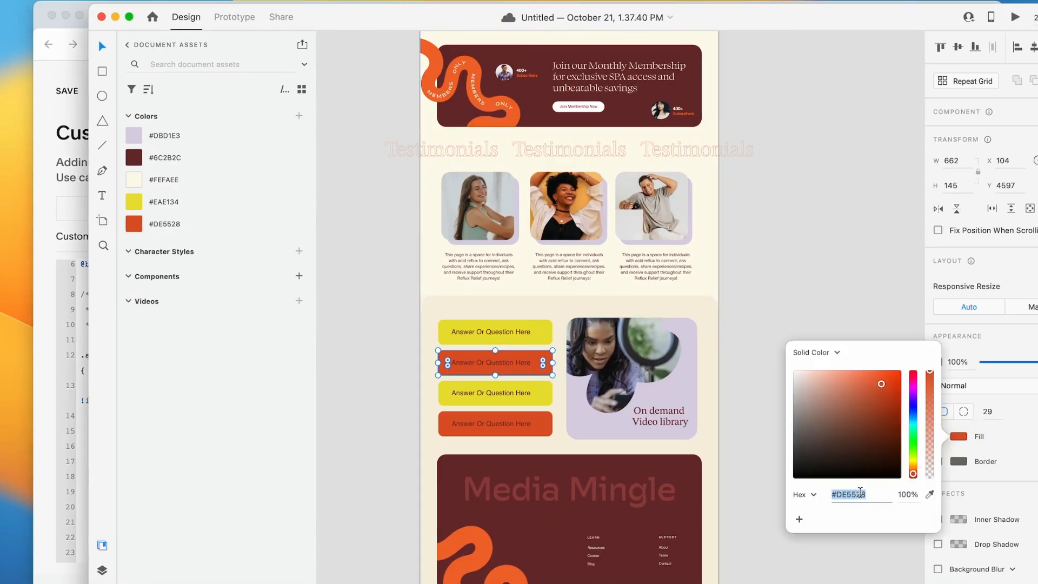
double_click(860, 492)
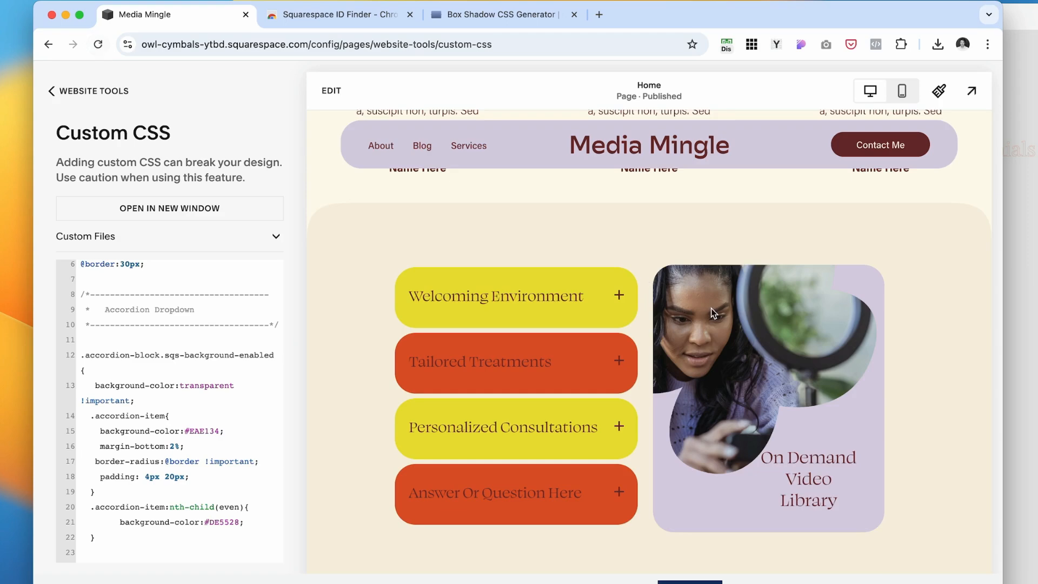
- Review the home page in full-page preview, from the header and service cards through the testimonials and accordion to the footer
scroll(711, 309, "up", 10)
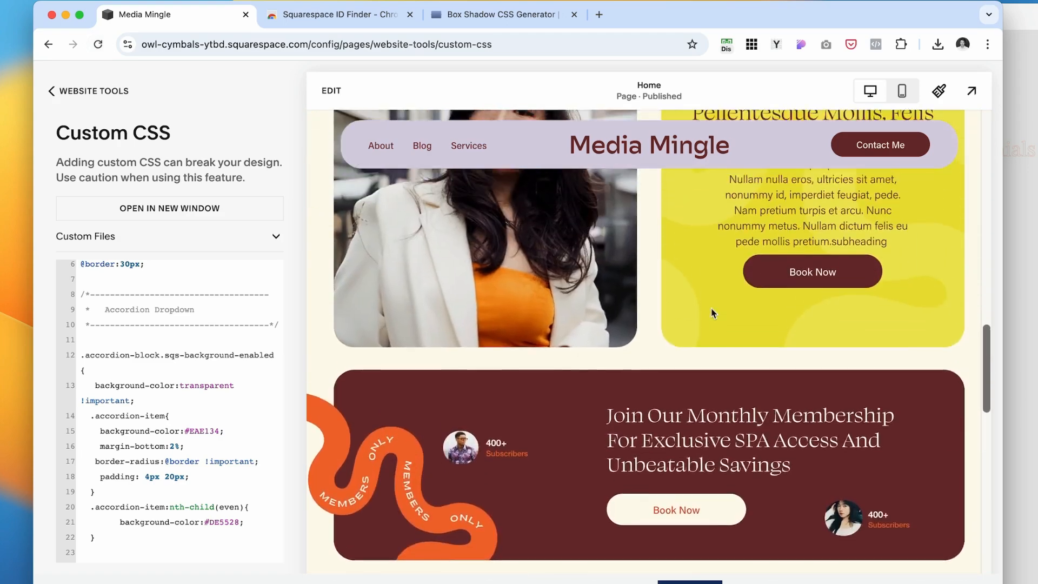
scroll(377, 281, "down", 5)
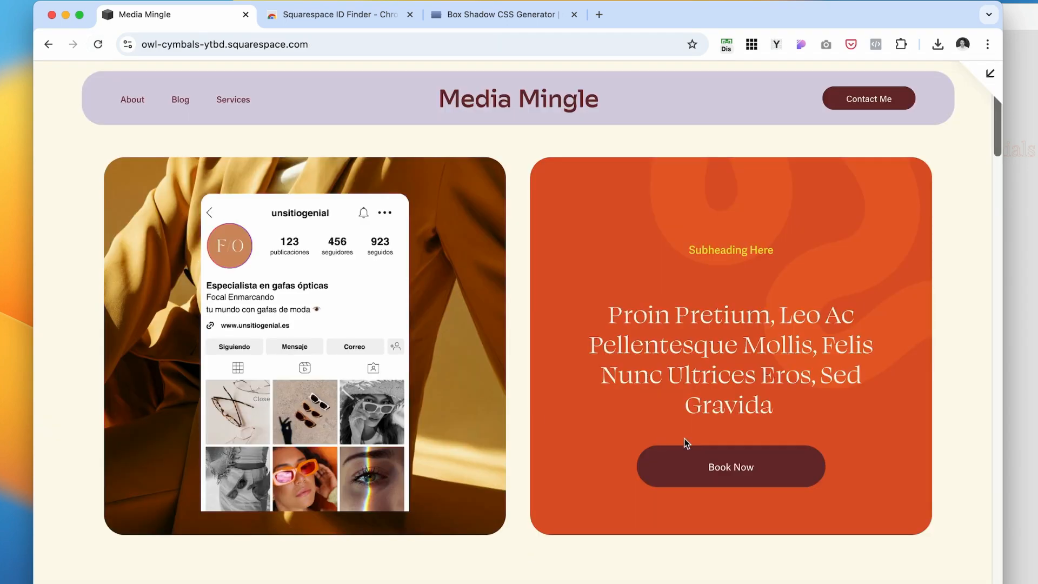
scroll(693, 439, "down", 2)
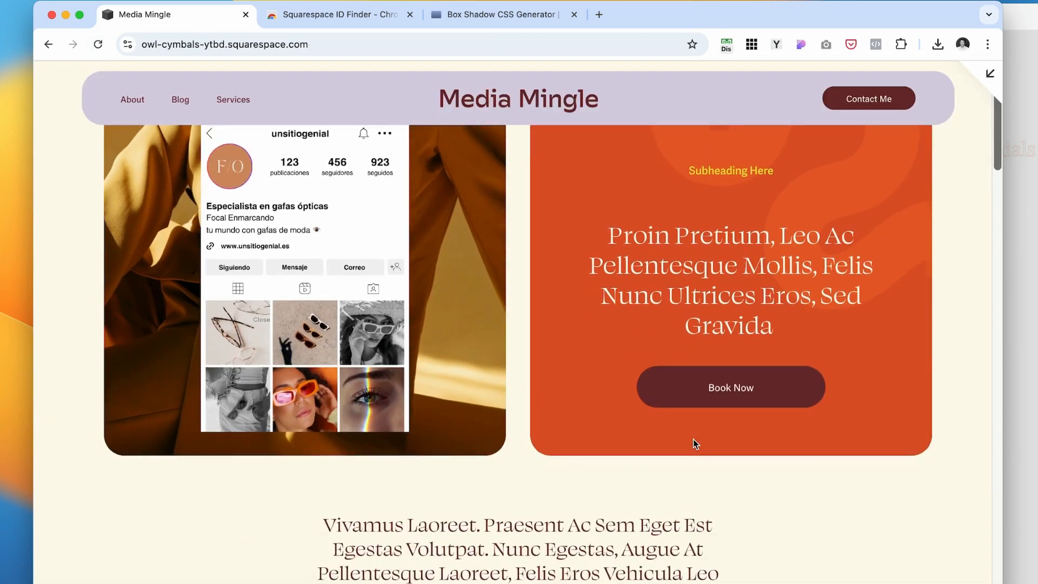
scroll(693, 439, "up", 2)
left_click_drag(933, 25, 926, 26)
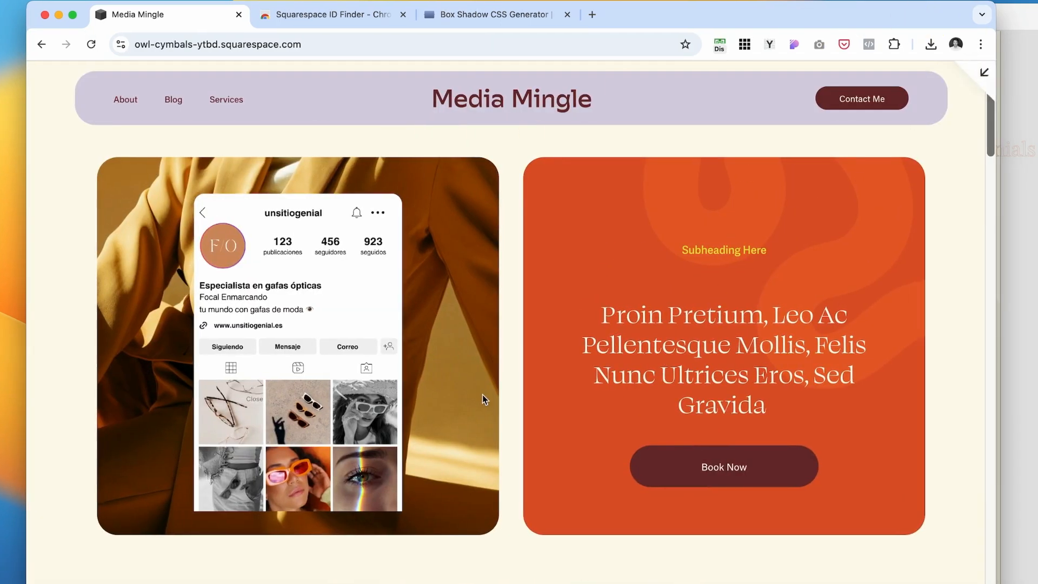
scroll(482, 397, "down", 3)
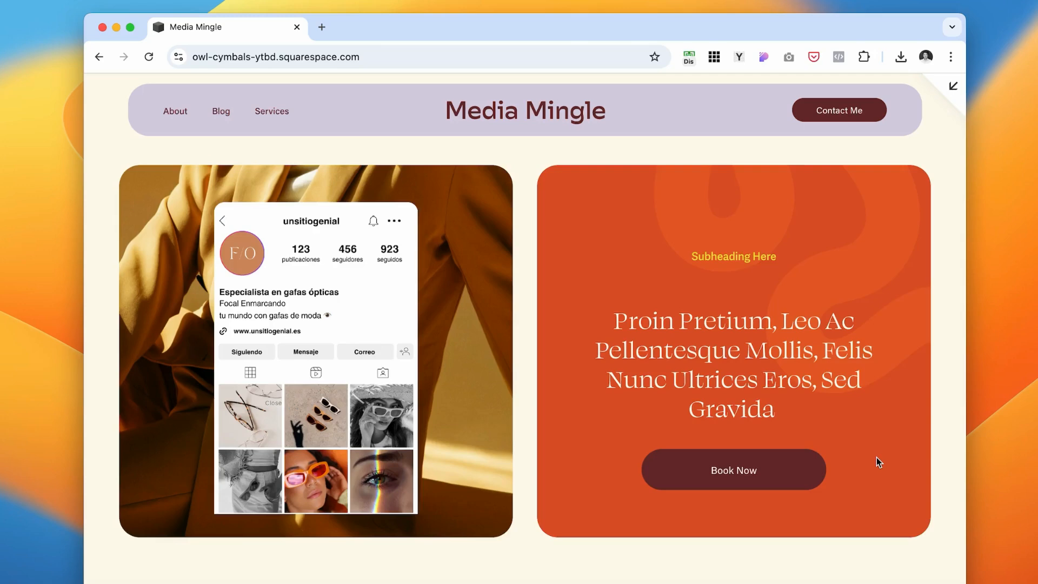
scroll(877, 460, "down", 3)
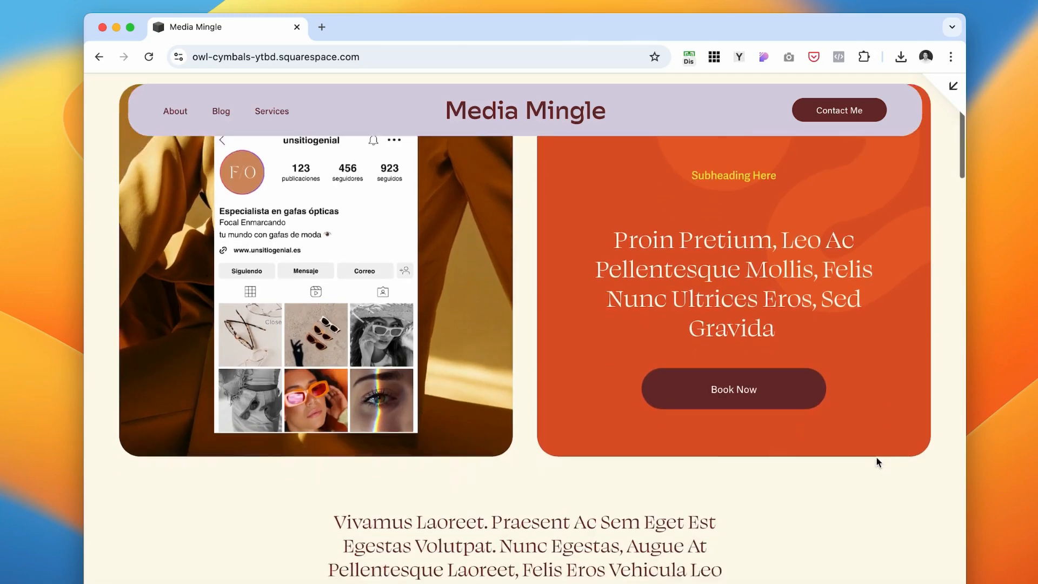
scroll(877, 460, "down", 10)
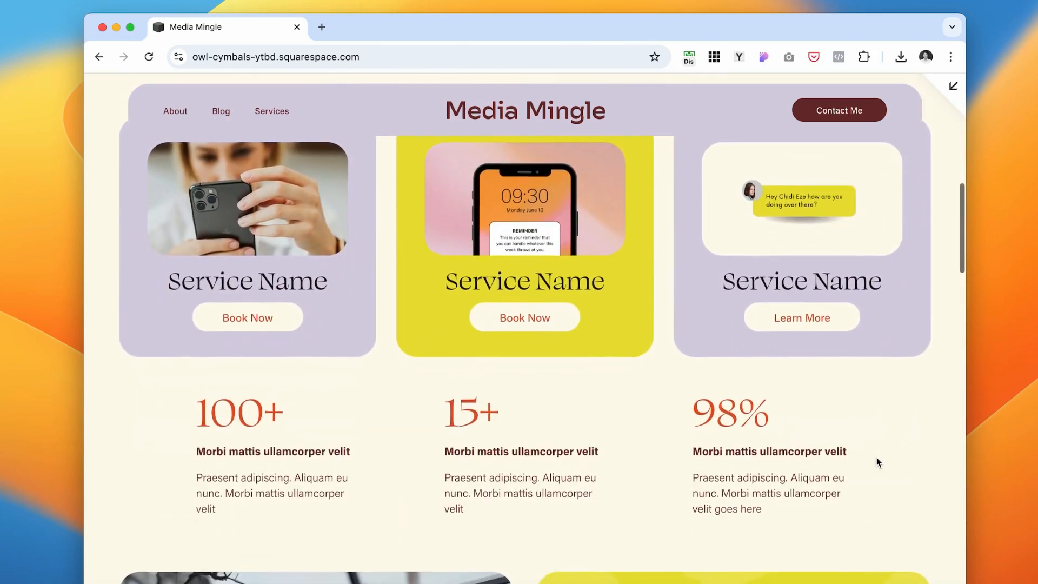
scroll(876, 461, "down", 8)
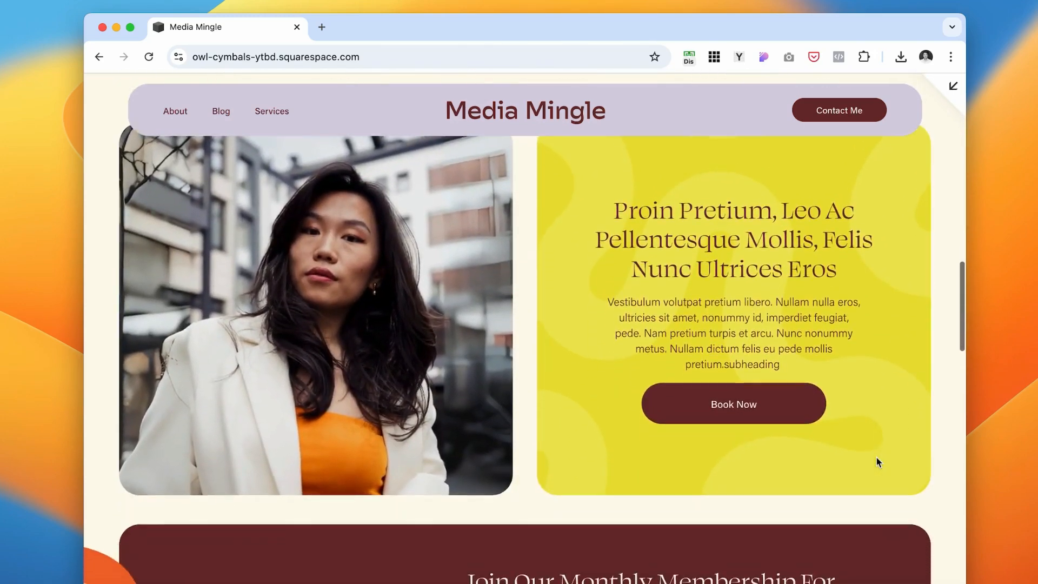
scroll(877, 461, "down", 8)
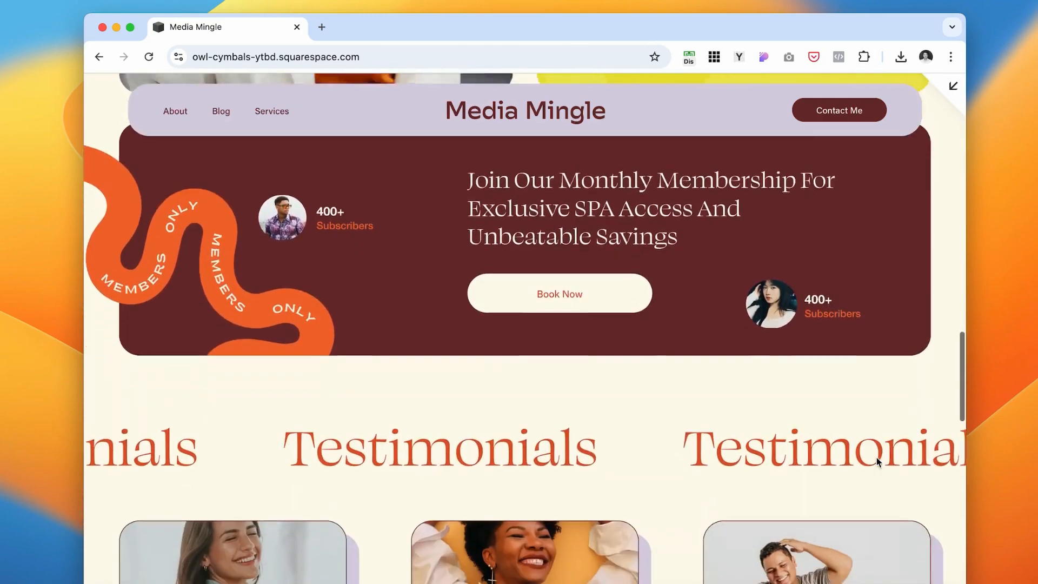
scroll(877, 461, "down", 8)
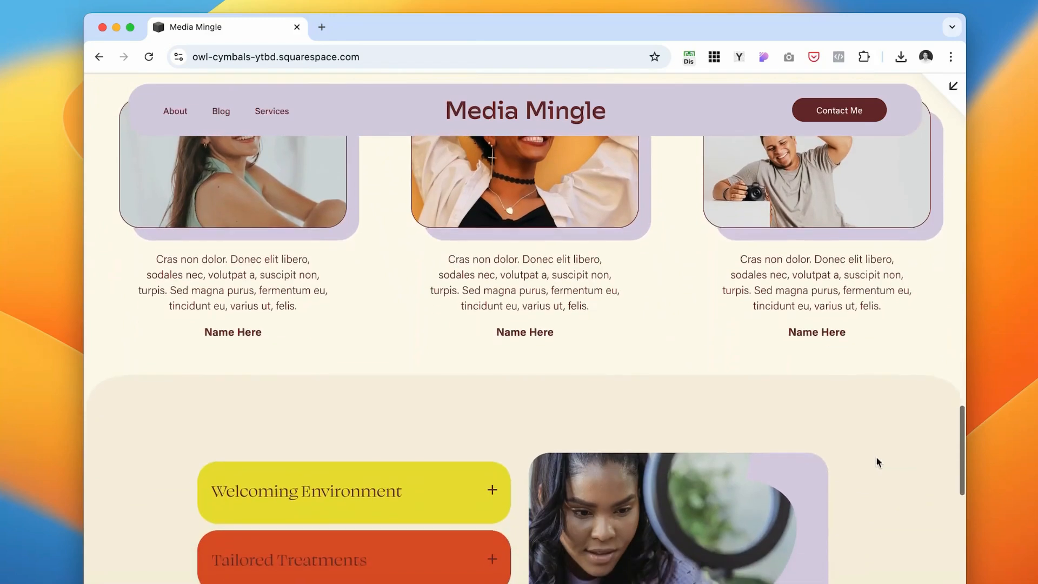
scroll(877, 461, "down", 8)
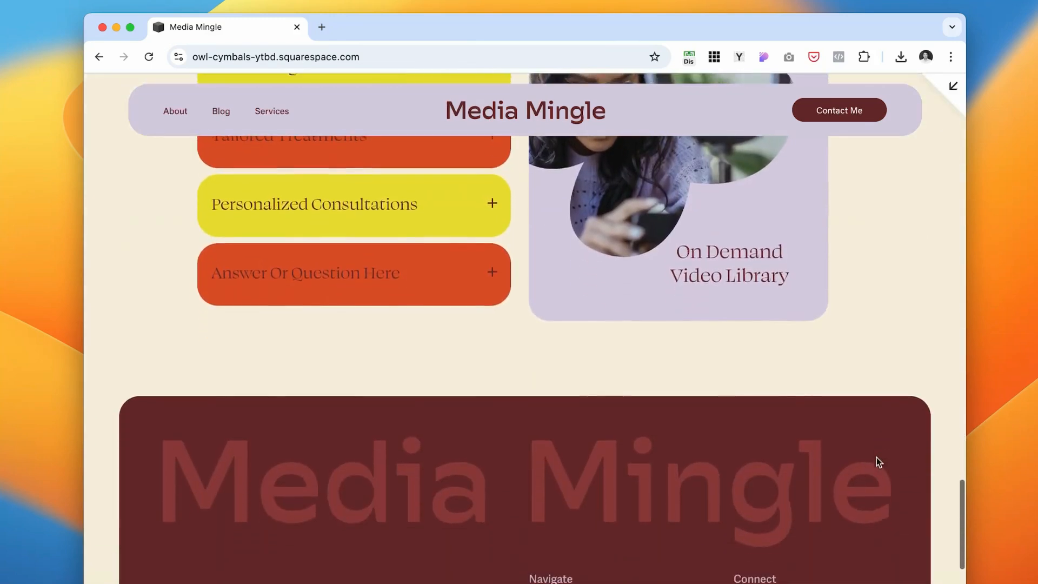
scroll(876, 457, "down", 4)
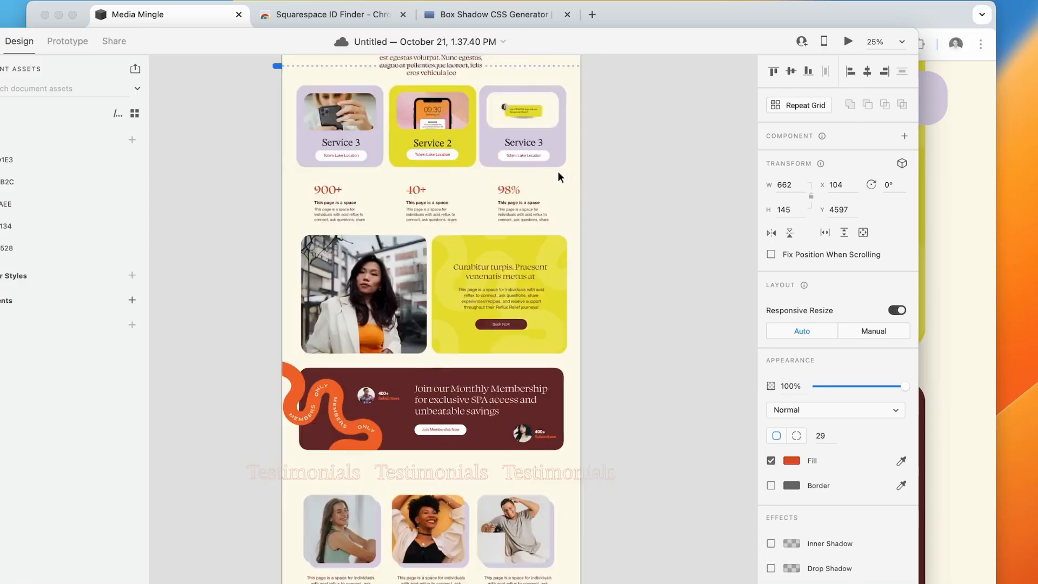
- Switch to Adobe XD and examine the mockup from its hero section to its footer for comparison with the built page
scroll(559, 177, "up", 3)
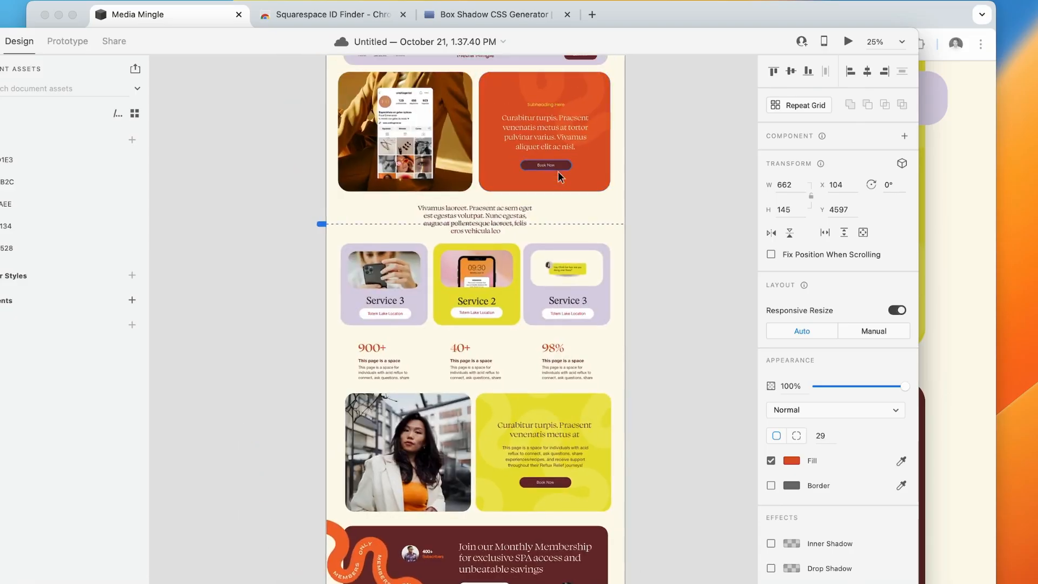
scroll(560, 177, "up", 3)
scroll(557, 174, "down", 10)
left_click(630, 306)
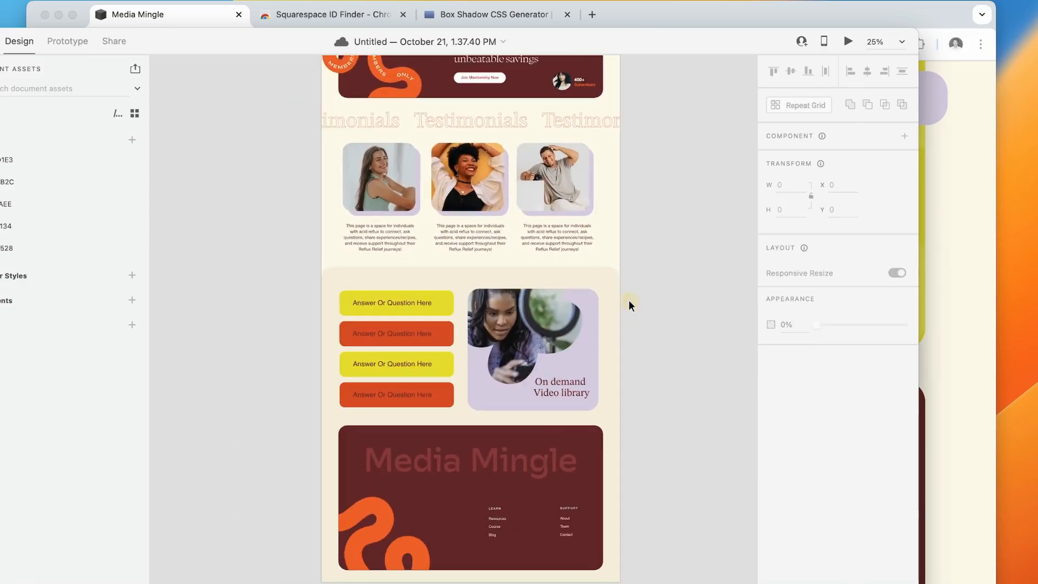
scroll(632, 306, "down", 3)
left_click_drag(260, 43, 779, 44)
left_click(316, 202)
- Recheck the live home page's hero, service cards, statistics and membership banner against the mockup
scroll(604, 267, "up", 1)
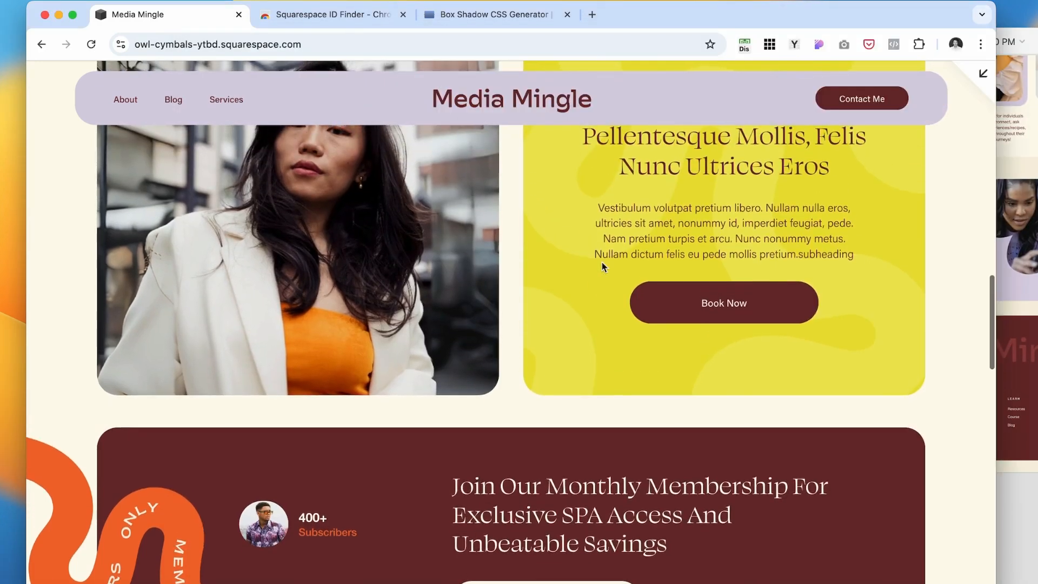
scroll(605, 267, "up", 5)
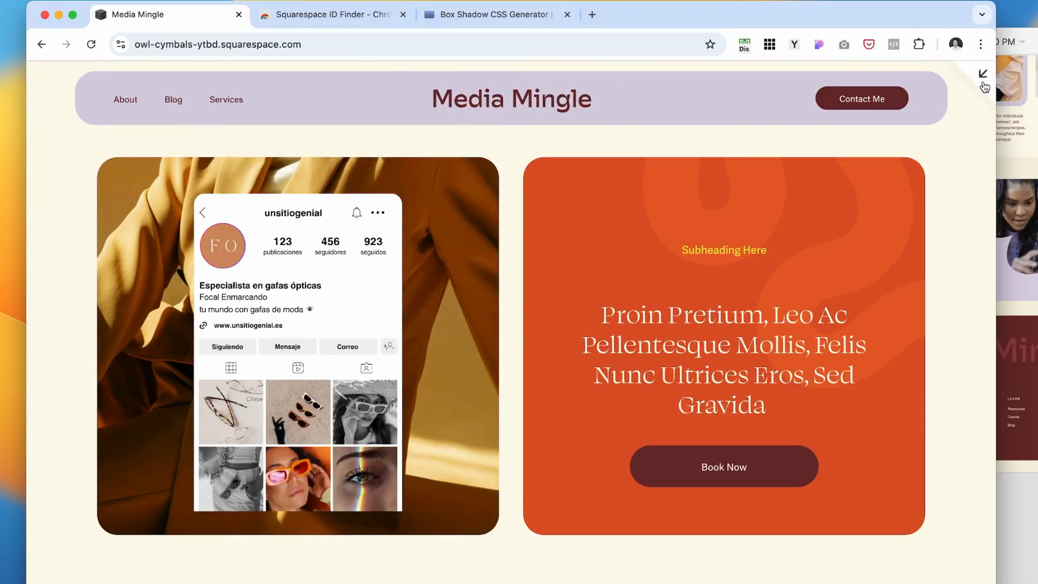
scroll(775, 372, "down", 15)
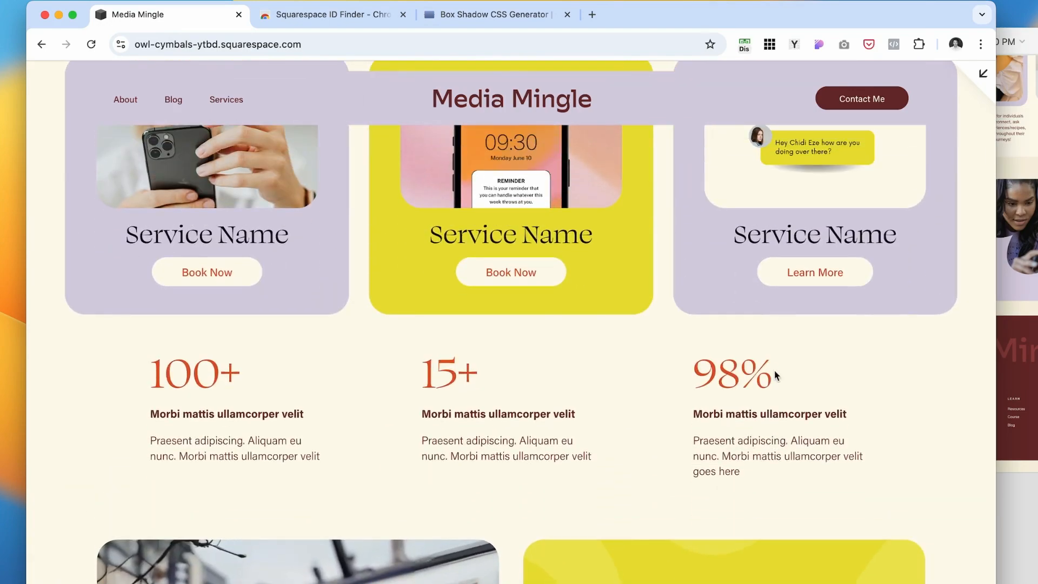
scroll(774, 370, "down", 5)
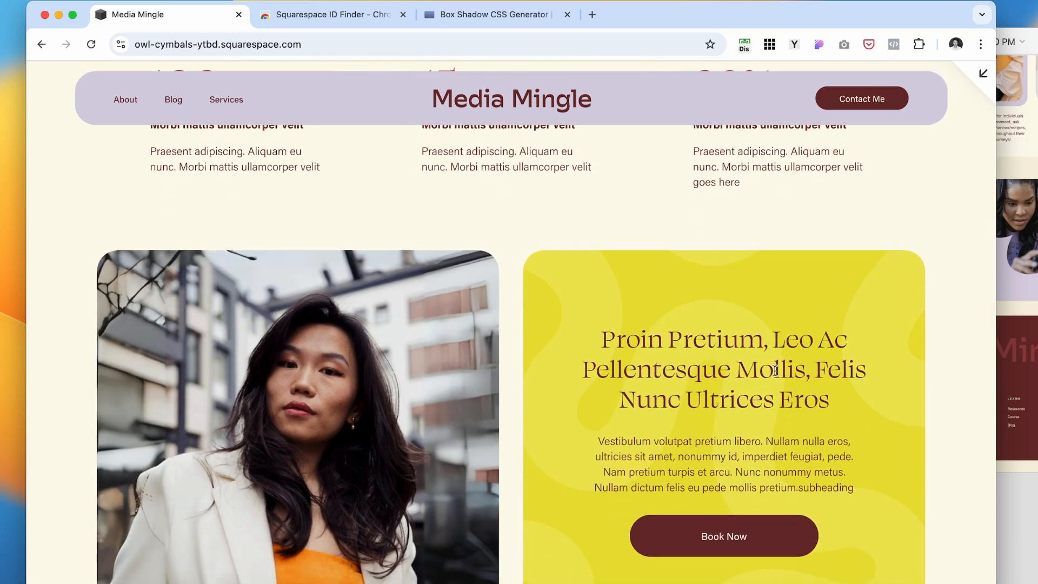
scroll(775, 371, "down", 10)
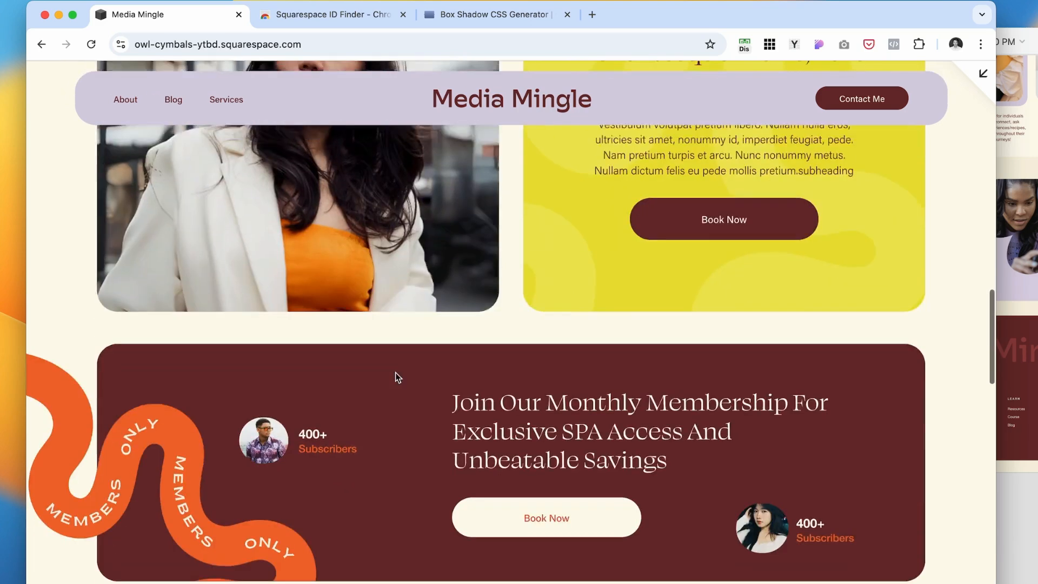